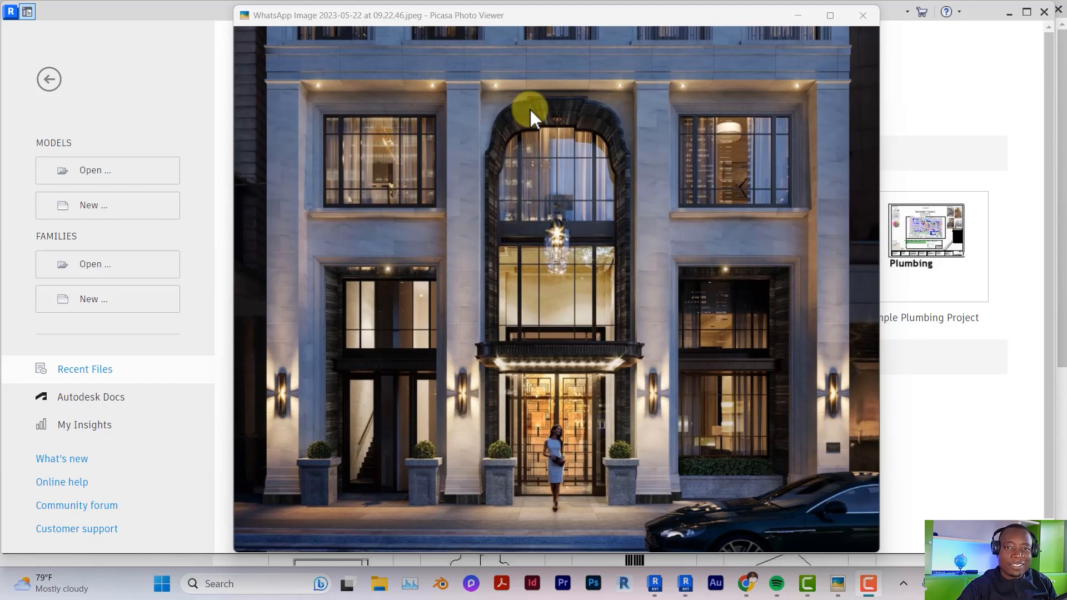
Step: Close the reference photo and start a new project, browsing the template folders for its template file
{"action": "key", "text": "Escape"}
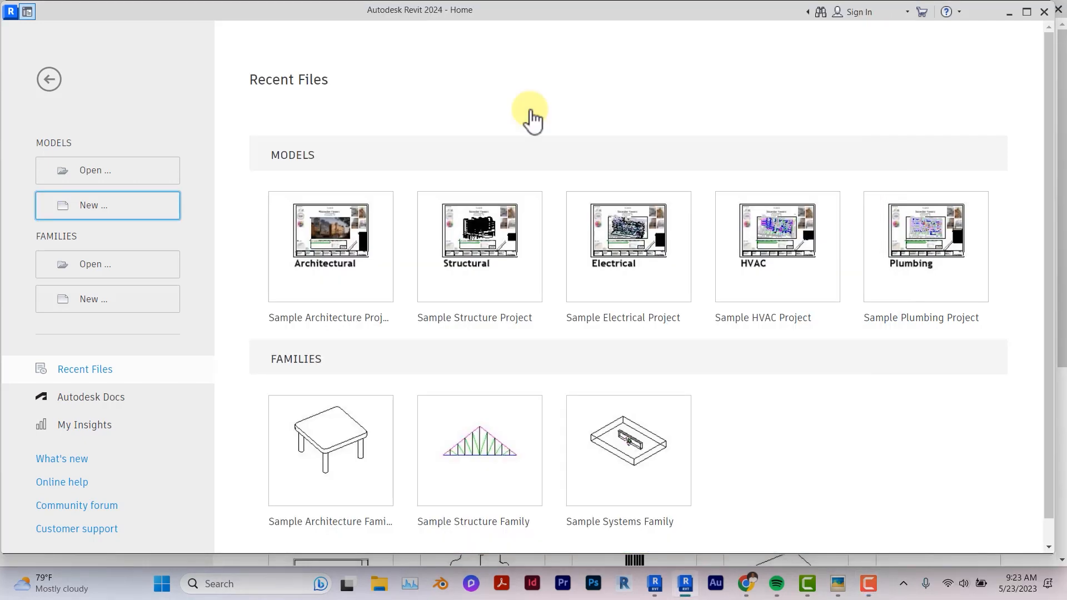
{"action": "left_click", "coordinate": [111, 210]}
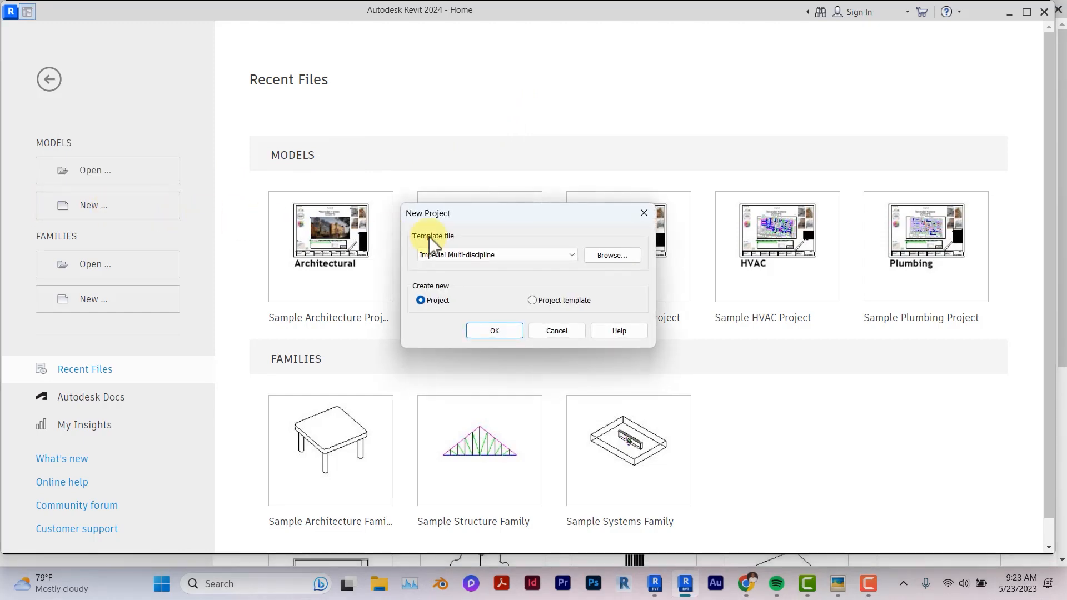
{"action": "left_click", "coordinate": [611, 255]}
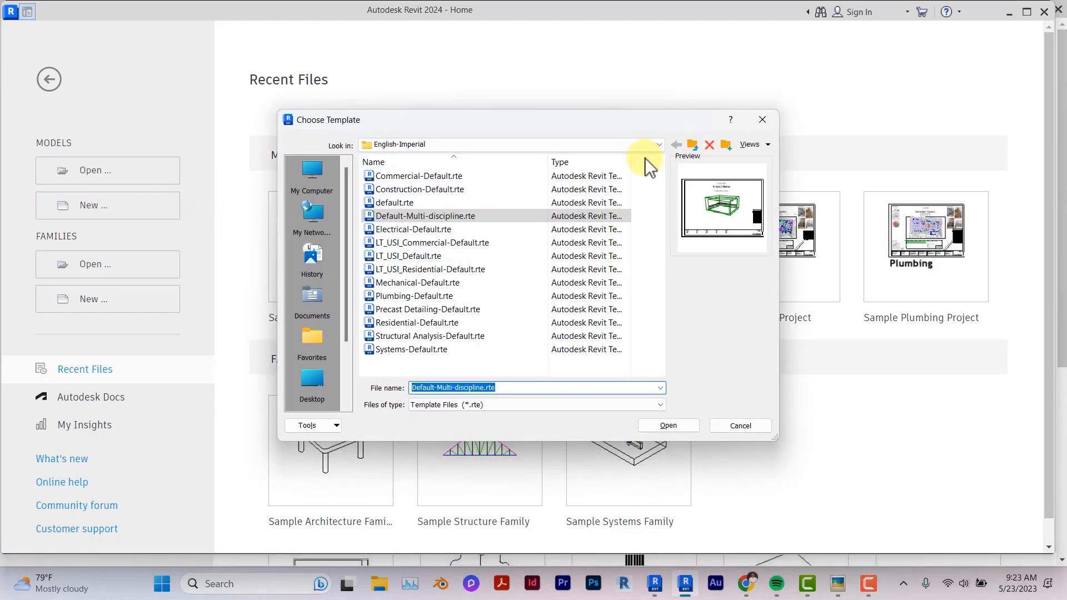
{"action": "left_click", "coordinate": [648, 146]}
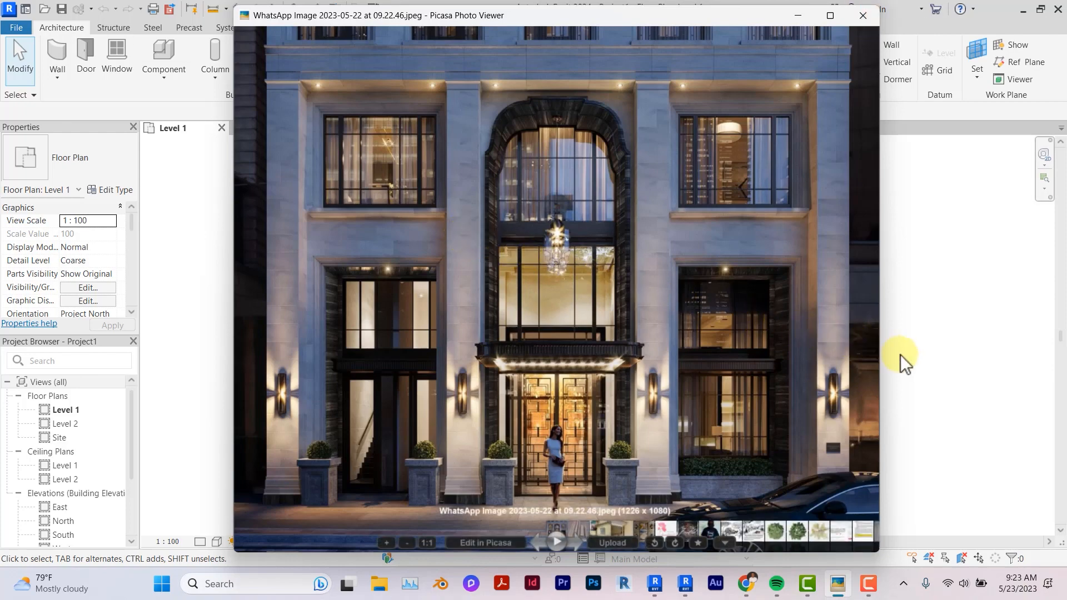
Step: Add three levels above Level 2 in the South elevation, at 8000, 12000 and about 16200 mm
{"action": "left_click", "coordinate": [917, 358]}
{"action": "left_click", "coordinate": [657, 328]}
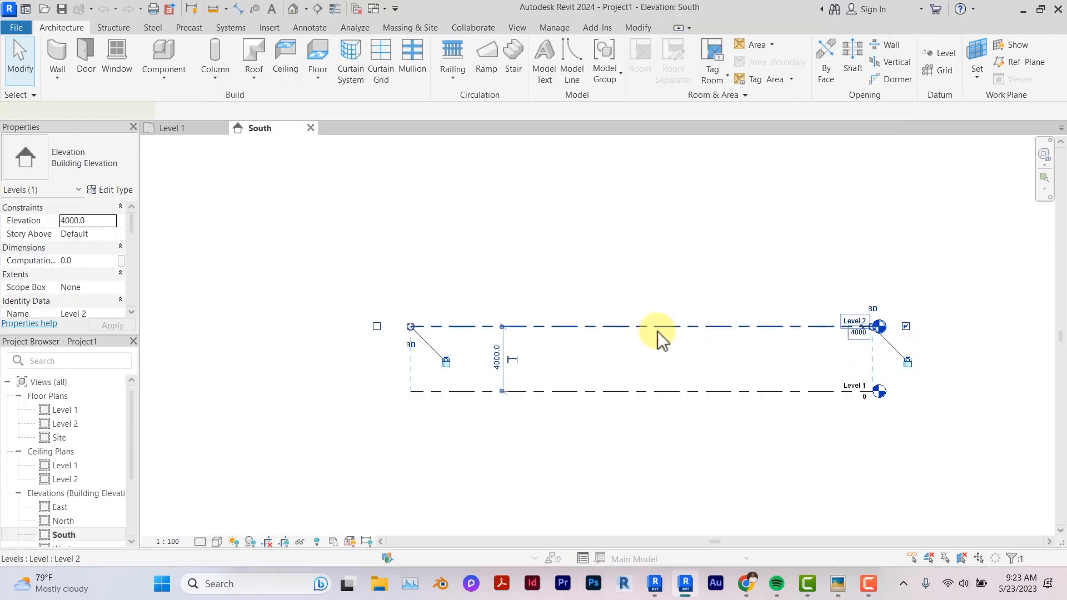
{"action": "scroll", "coordinate": [658, 331], "scroll_direction": "up", "scroll_amount": 1}
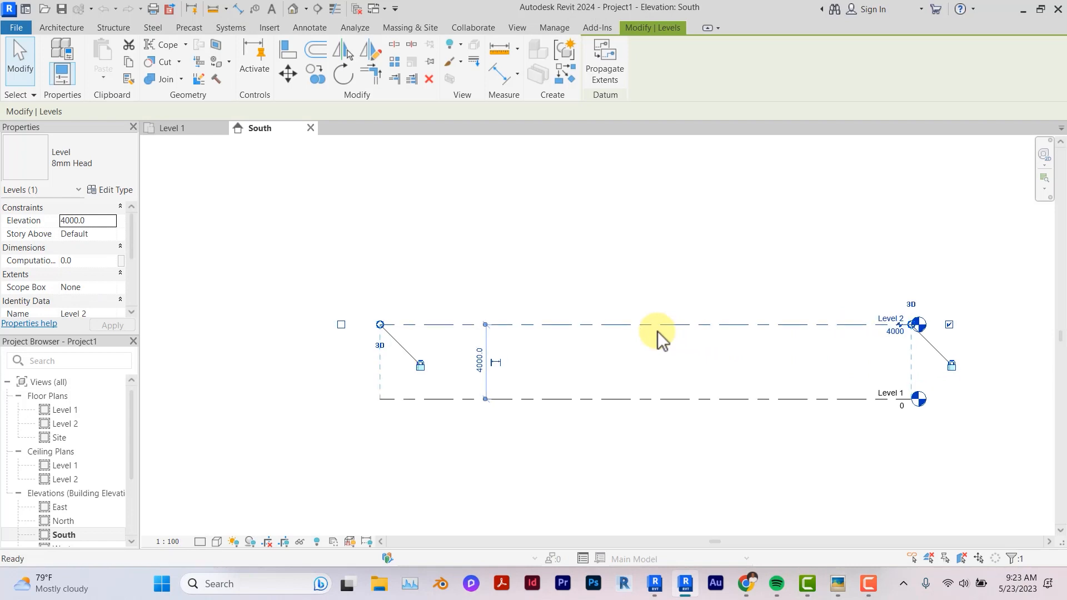
{"action": "key", "text": "l"}
{"action": "key", "text": "l"}
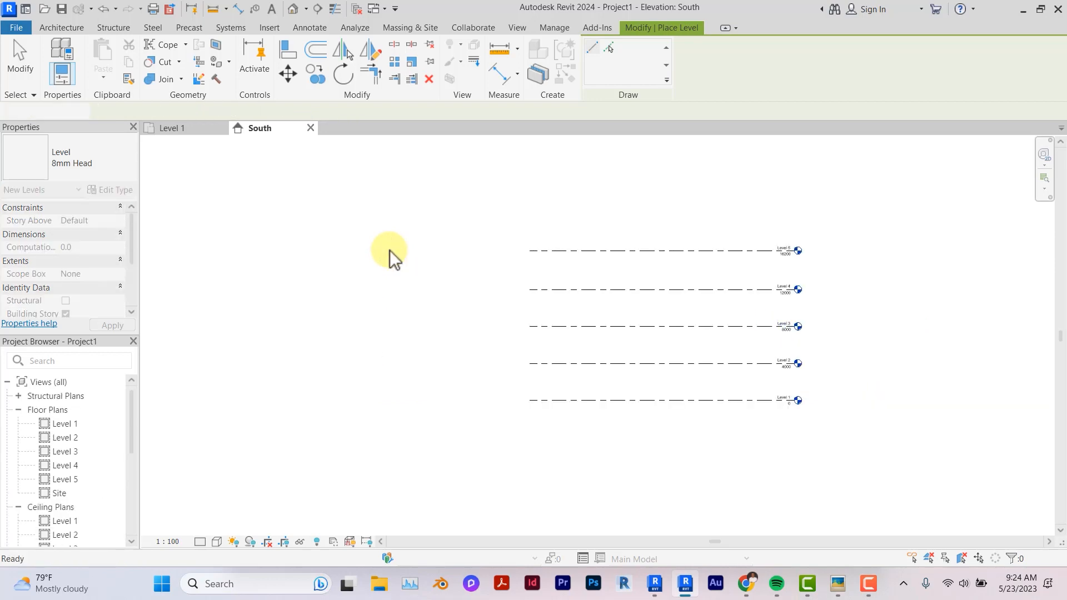
{"action": "key", "text": "Escape"}
{"action": "middle_click_drag", "start_coordinate": [389, 257], "coordinate": [441, 291]}
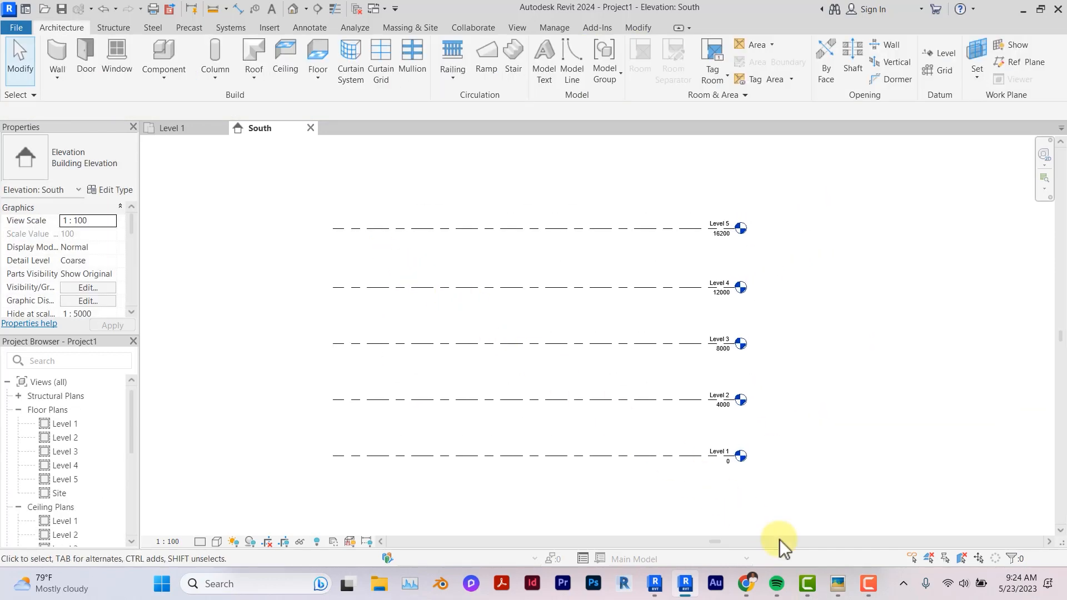
Step: Import the WhatsApp facade photo from the recent files and place it between the elevation markers of the Level 1 floor plan
{"action": "left_click", "coordinate": [838, 583]}
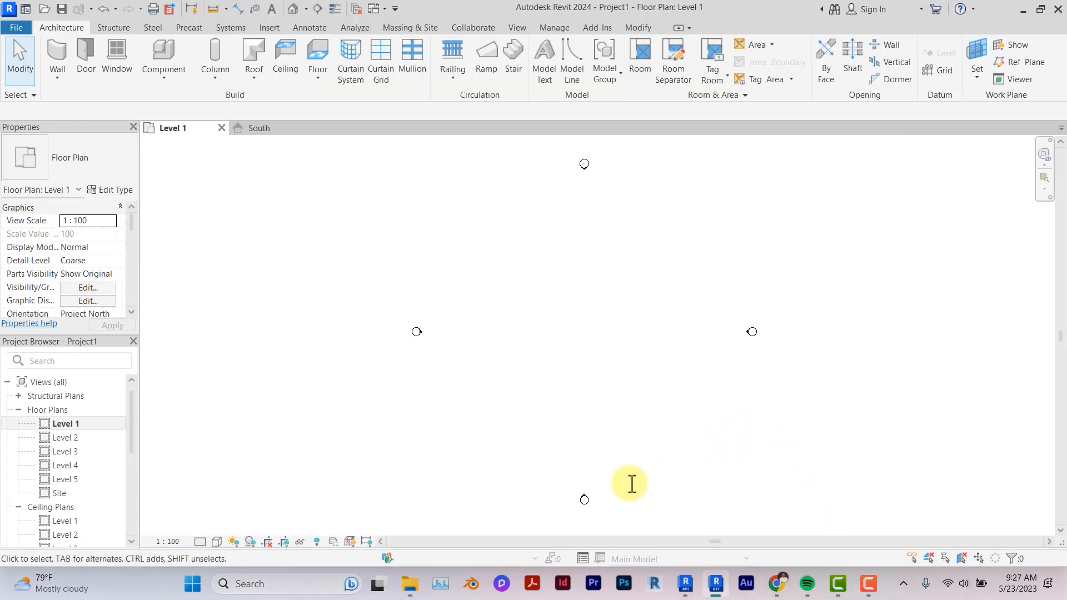
{"action": "left_click", "coordinate": [409, 584]}
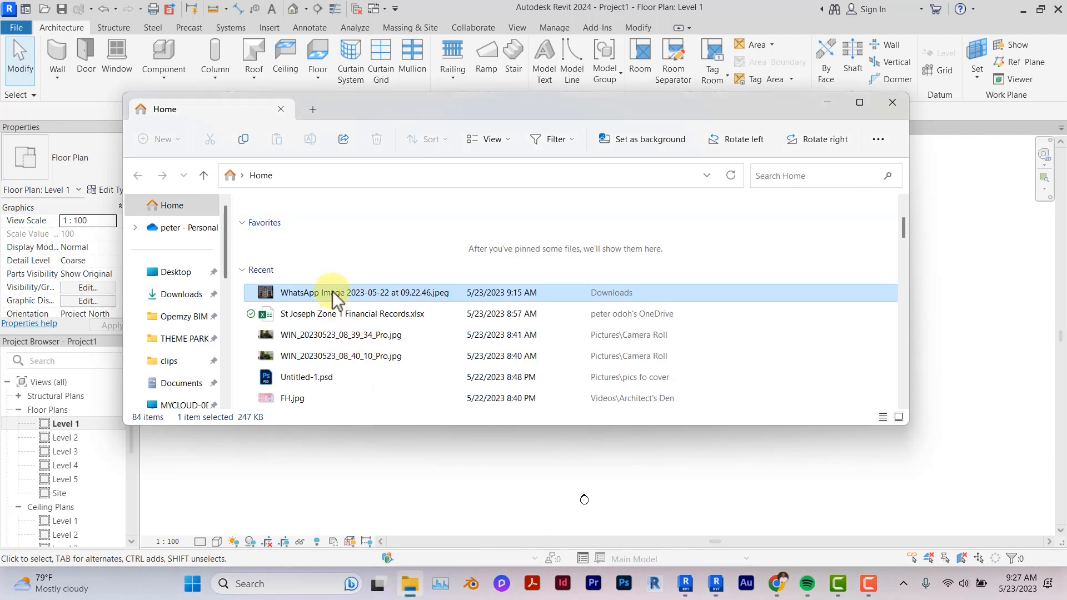
{"action": "left_click_drag", "start_coordinate": [892, 495], "coordinate": [845, 479]}
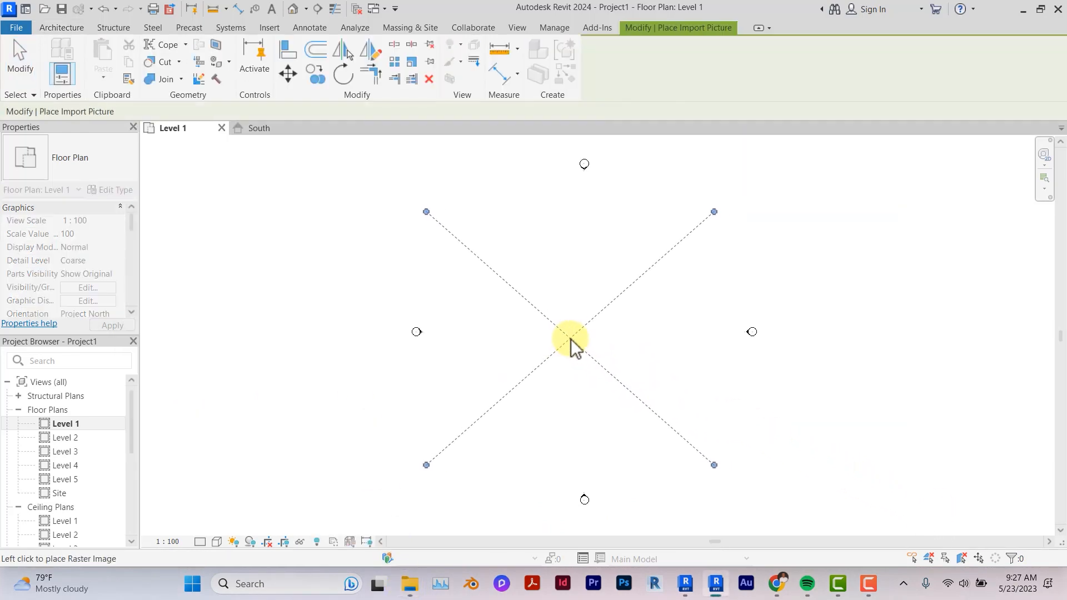
{"action": "left_click", "coordinate": [571, 339]}
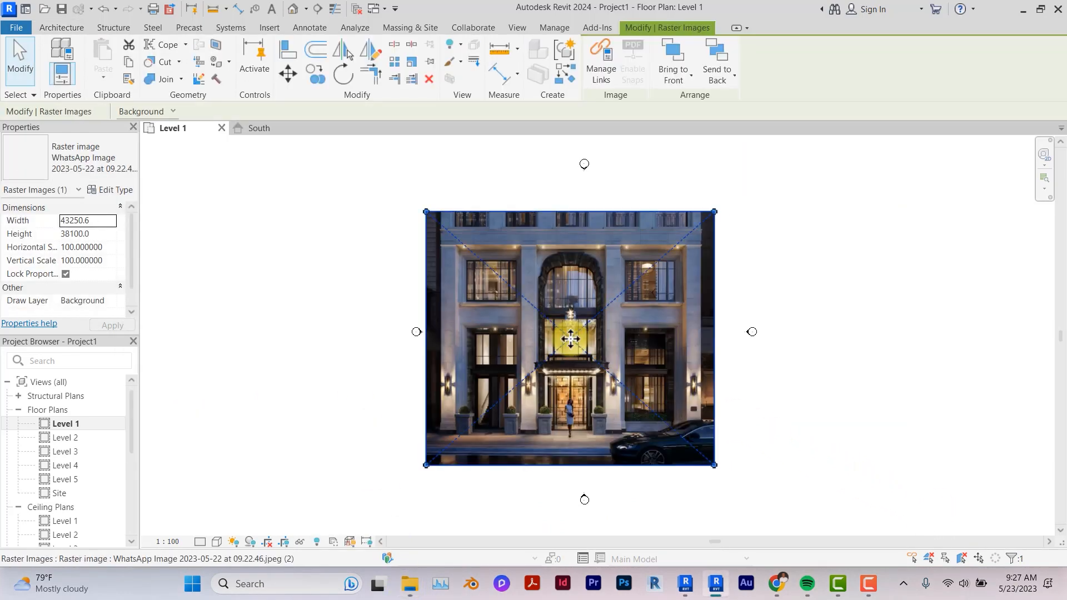
Step: Draw a 4 m vertical detail line upward from the base of the entrance door in the facade image
{"action": "scroll", "coordinate": [571, 339], "scroll_direction": "up", "scroll_amount": 1}
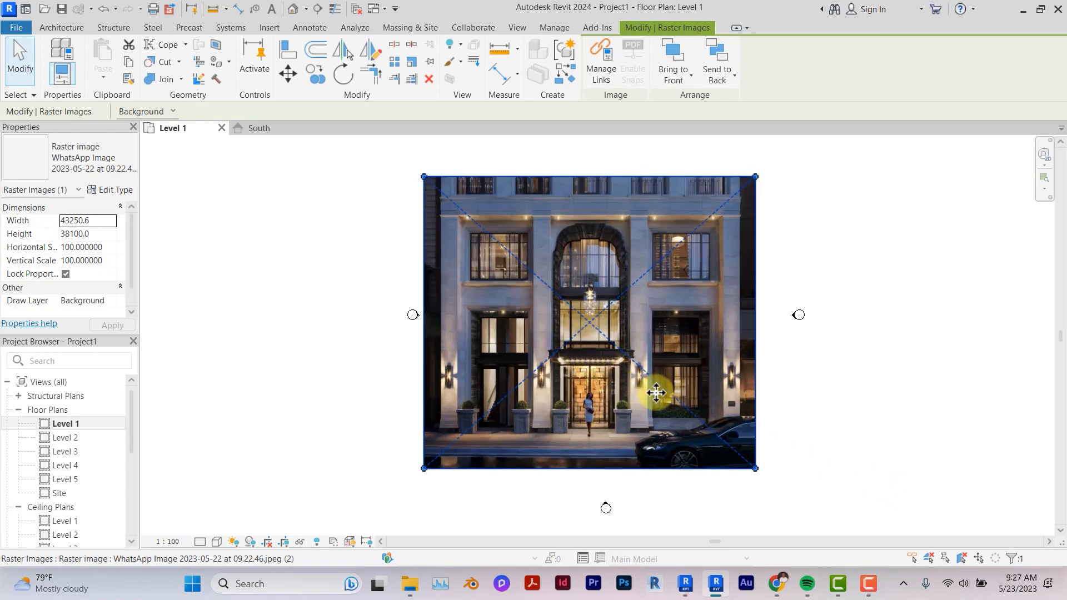
{"action": "scroll", "coordinate": [656, 393], "scroll_direction": "up", "scroll_amount": 1}
{"action": "scroll", "coordinate": [656, 393], "scroll_direction": "up", "scroll_amount": 1}
{"action": "scroll", "coordinate": [635, 385], "scroll_direction": "up", "scroll_amount": 1}
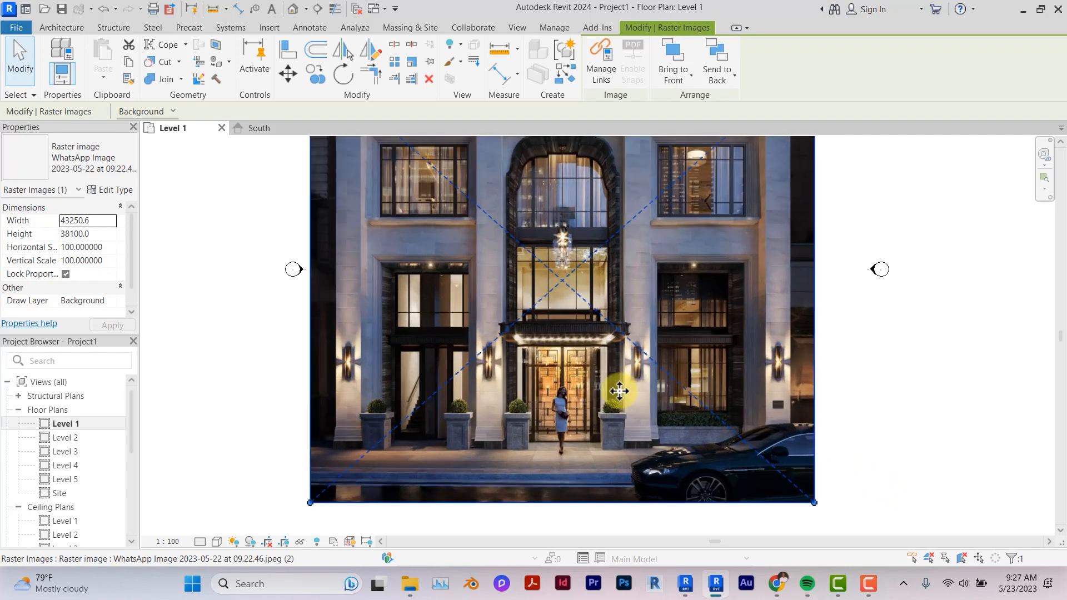
{"action": "key", "text": "l"}
{"action": "scroll", "coordinate": [618, 391], "scroll_direction": "up", "scroll_amount": 1}
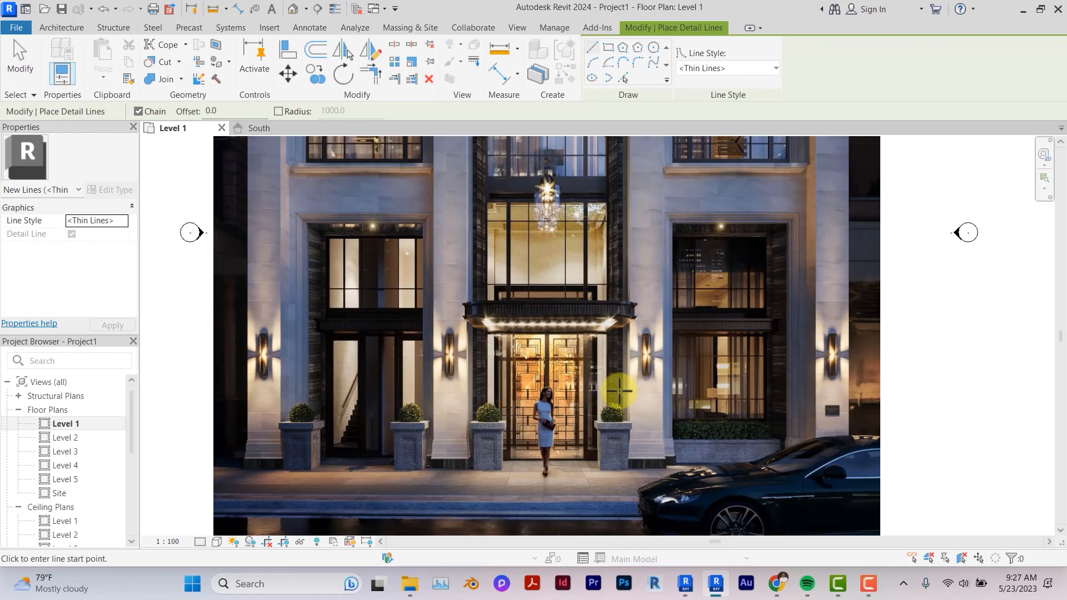
{"action": "scroll", "coordinate": [618, 392], "scroll_direction": "up", "scroll_amount": 1}
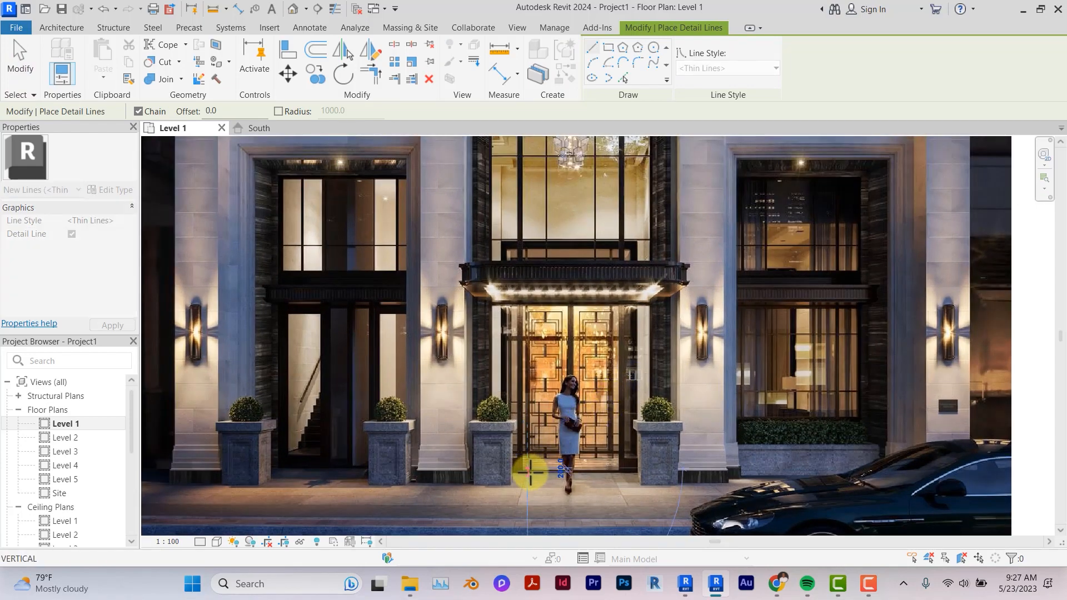
{"action": "left_click", "coordinate": [530, 472]}
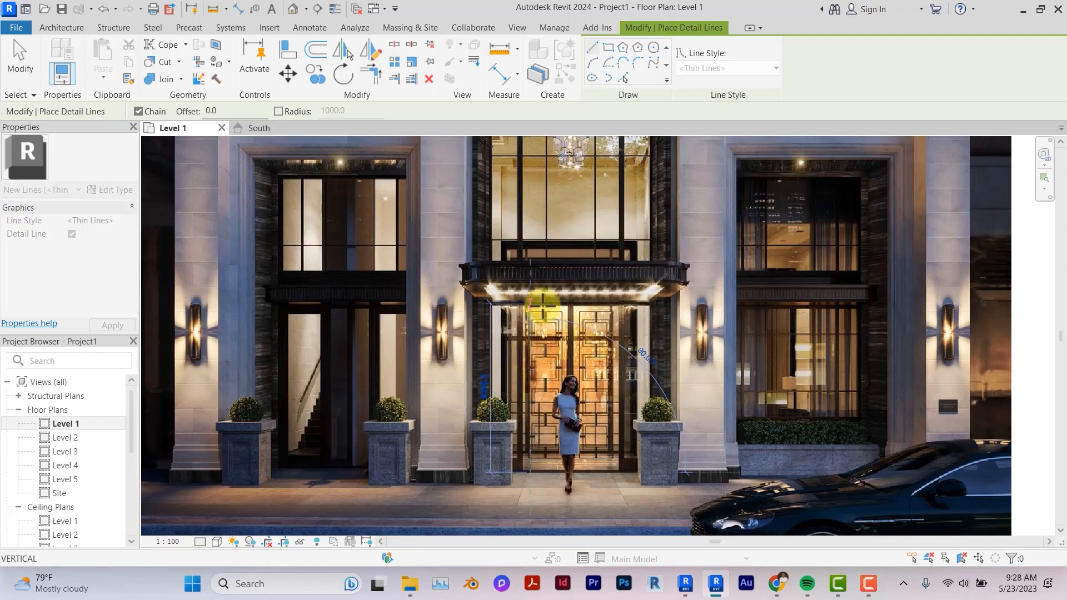
{"action": "type", "text": "4m"}
{"action": "key", "text": "Return"}
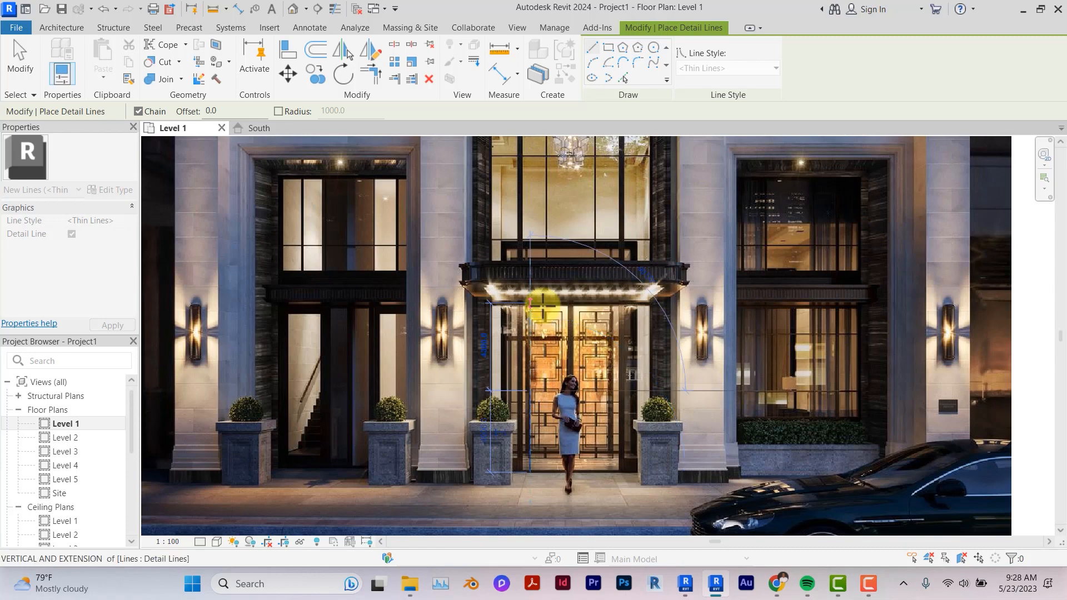
{"action": "key", "text": "Escape"}
{"action": "left_click", "coordinate": [529, 404]}
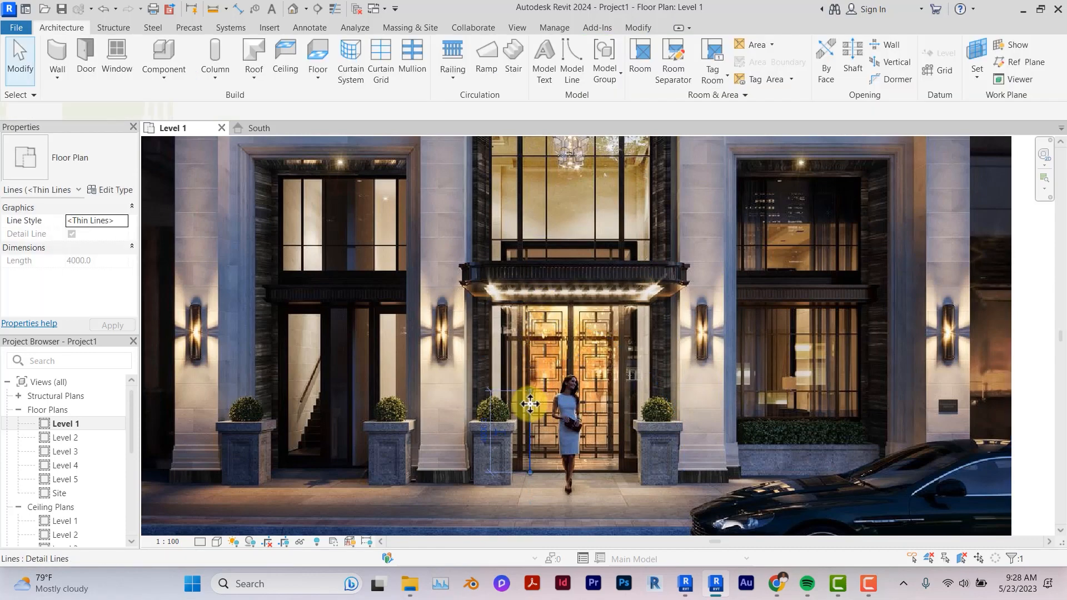
Step: Scale the facade image graphically from the detail line's base so the entrance door height matches the 4 m line
{"action": "scroll", "coordinate": [530, 405], "scroll_direction": "down", "scroll_amount": 2}
{"action": "left_click", "coordinate": [619, 413]}
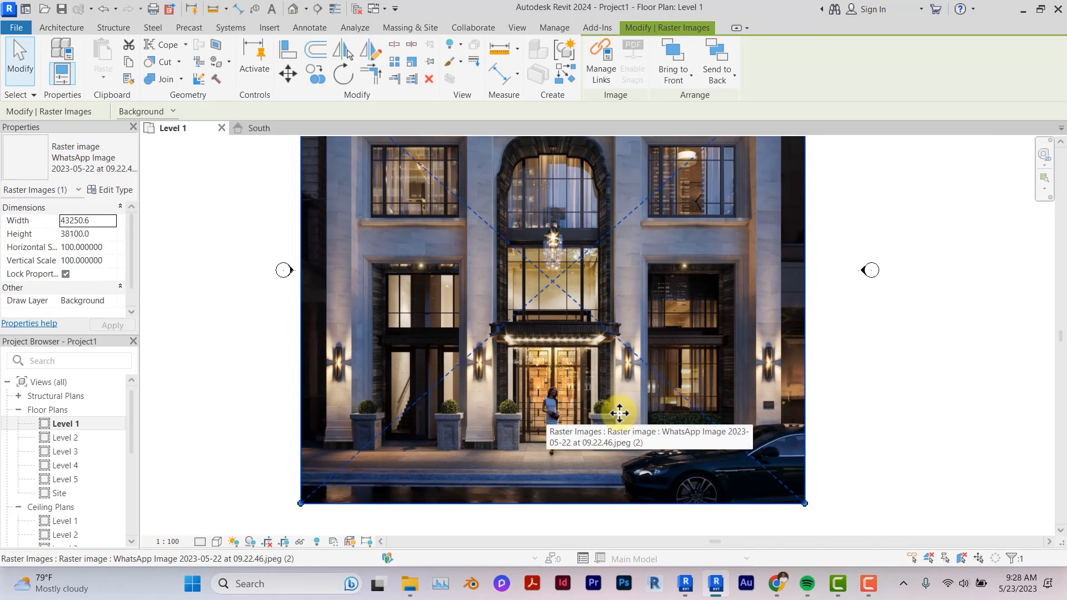
{"action": "left_click", "coordinate": [412, 64]}
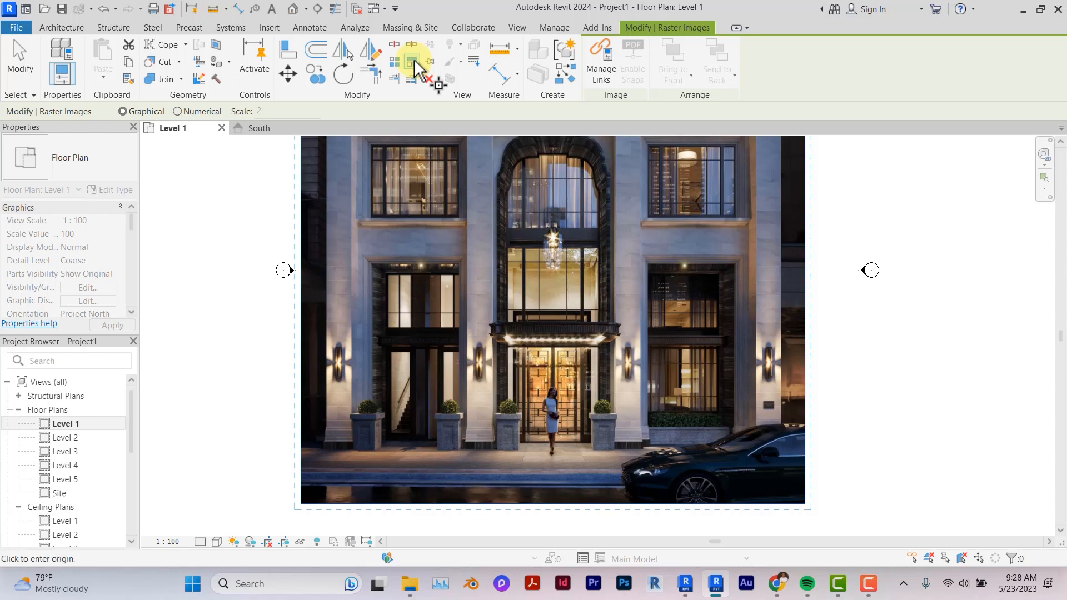
{"action": "scroll", "coordinate": [529, 445], "scroll_direction": "up", "scroll_amount": 3}
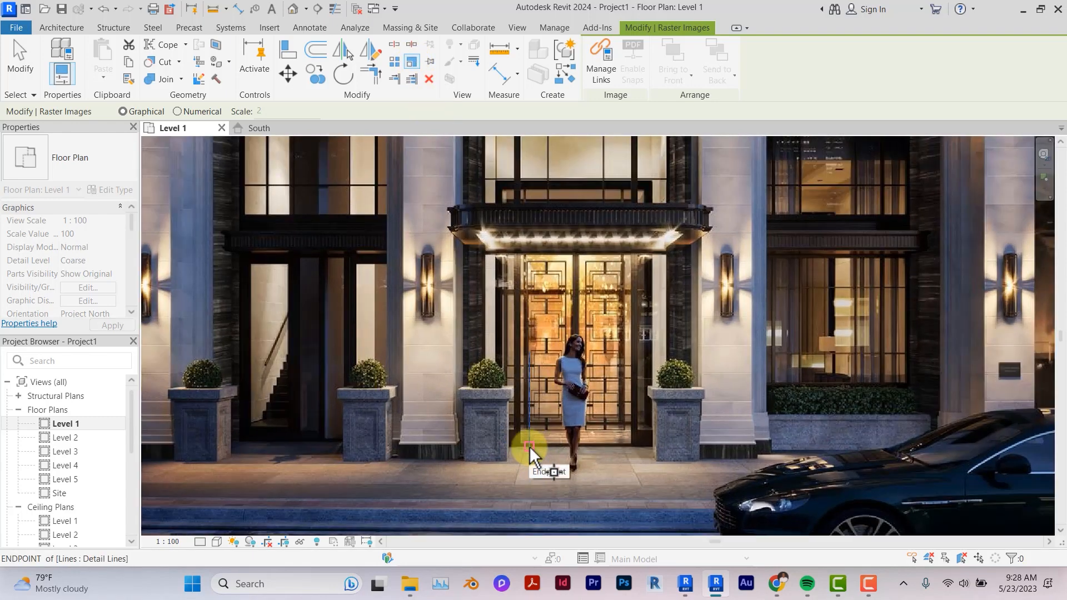
{"action": "left_click", "coordinate": [529, 446]}
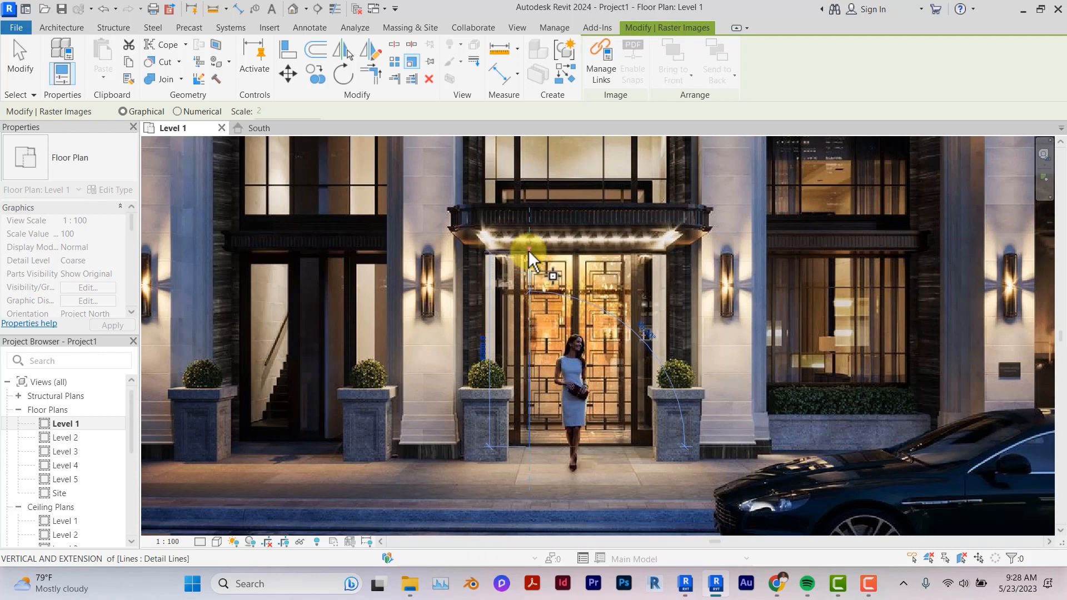
{"action": "left_click", "coordinate": [528, 251]}
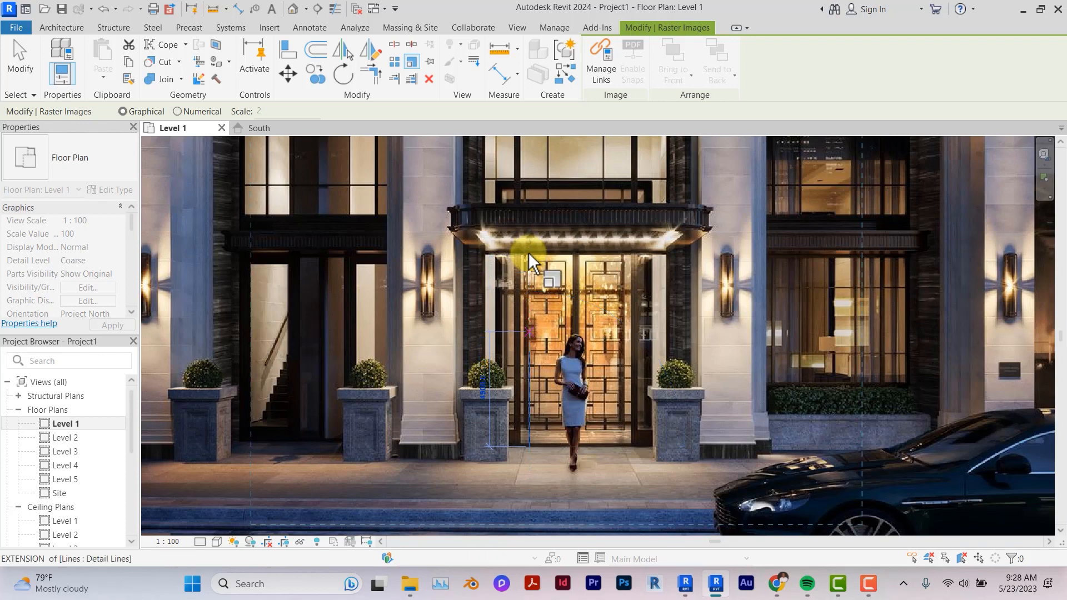
{"action": "left_click", "coordinate": [532, 361]}
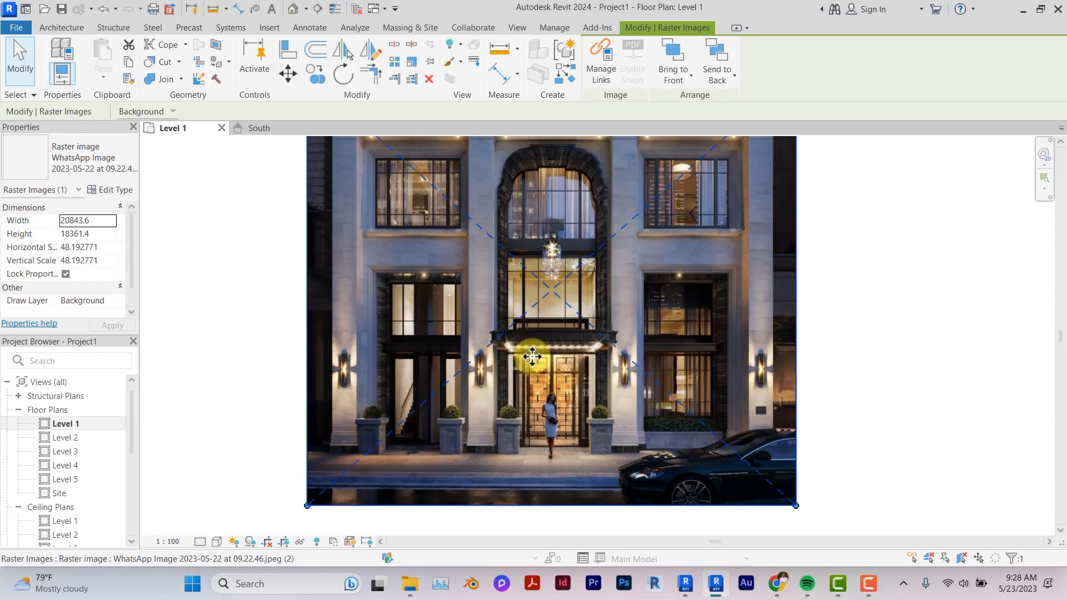
Step: Check the 4 m detail line against the entrance door height in the scaled image
{"action": "scroll", "coordinate": [532, 357], "scroll_direction": "up", "scroll_amount": 5}
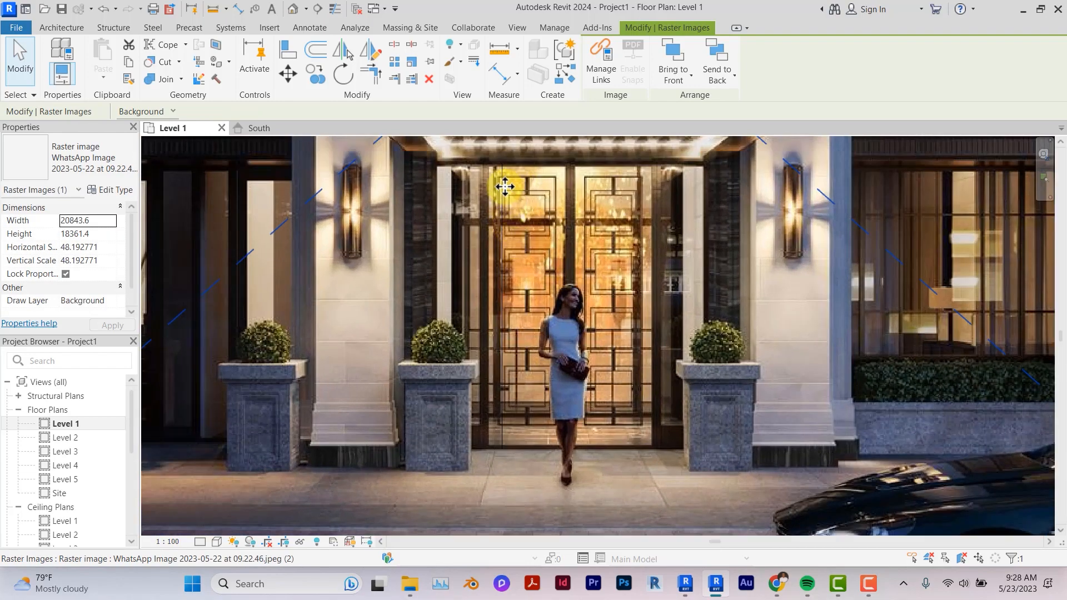
{"action": "left_click", "coordinate": [505, 187]}
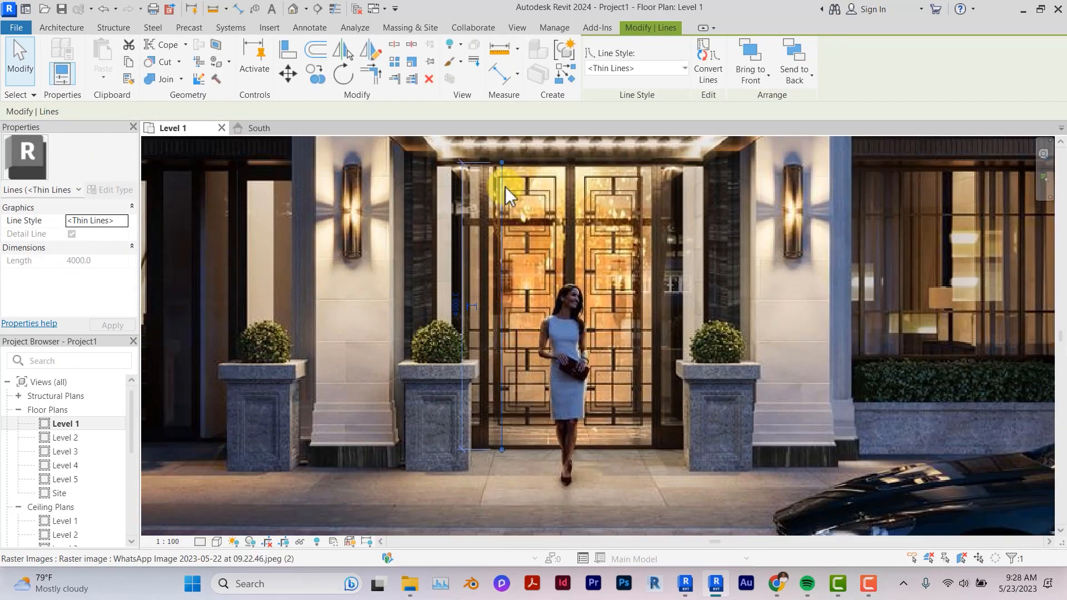
{"action": "key", "text": "Escape"}
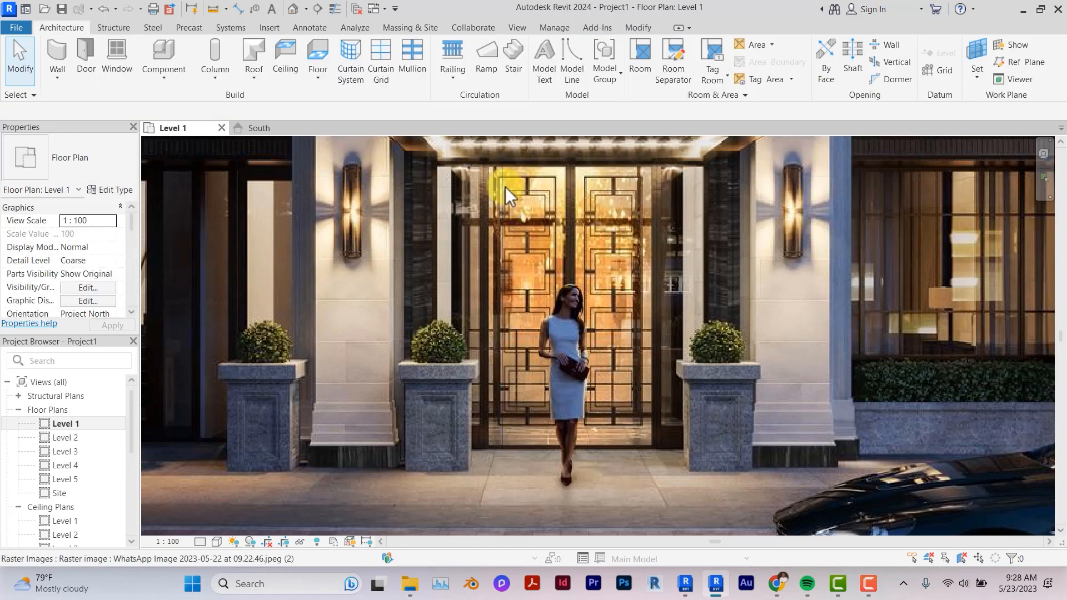
{"action": "scroll", "coordinate": [505, 186], "scroll_direction": "down", "scroll_amount": 3}
{"action": "scroll", "coordinate": [505, 187], "scroll_direction": "down", "scroll_amount": 2}
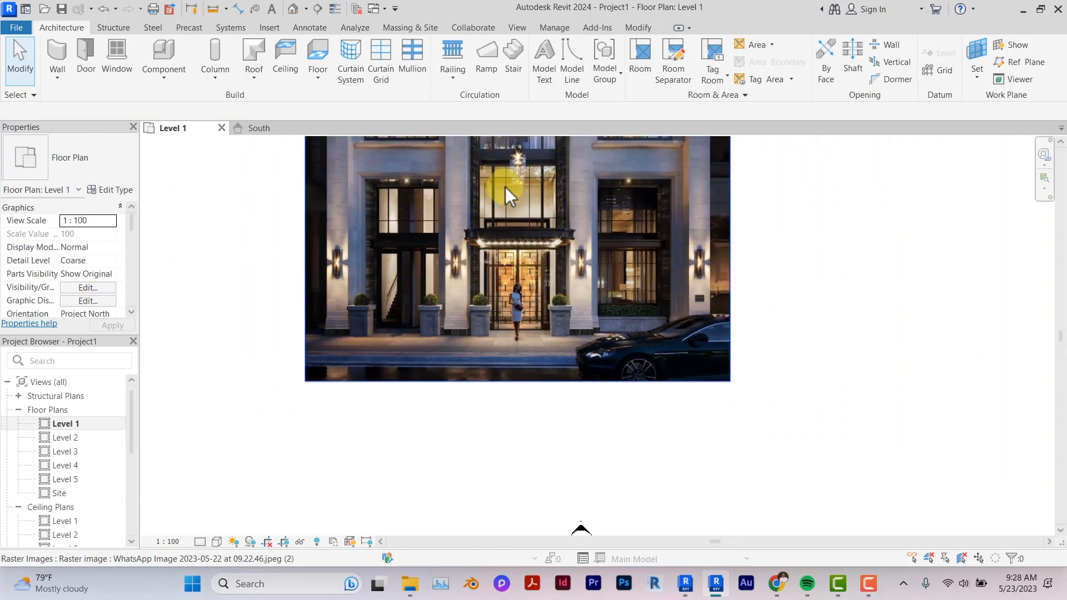
{"action": "scroll", "coordinate": [505, 187], "scroll_direction": "up", "scroll_amount": 3}
{"action": "scroll", "coordinate": [505, 186], "scroll_direction": "down", "scroll_amount": 3}
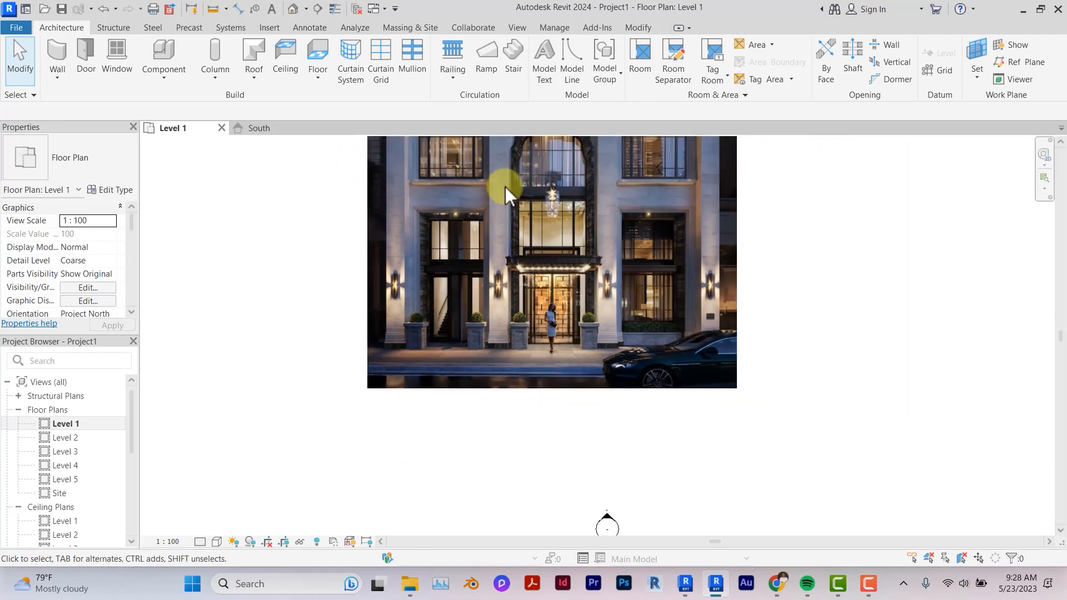
Step: Draw a straight Generic - 225mm Masonry wall, 8000 mm high, across the facade image between its outer pier edges
{"action": "key", "text": "w"}
{"action": "key", "text": "a"}
{"action": "scroll", "coordinate": [360, 321], "scroll_direction": "up", "scroll_amount": 3}
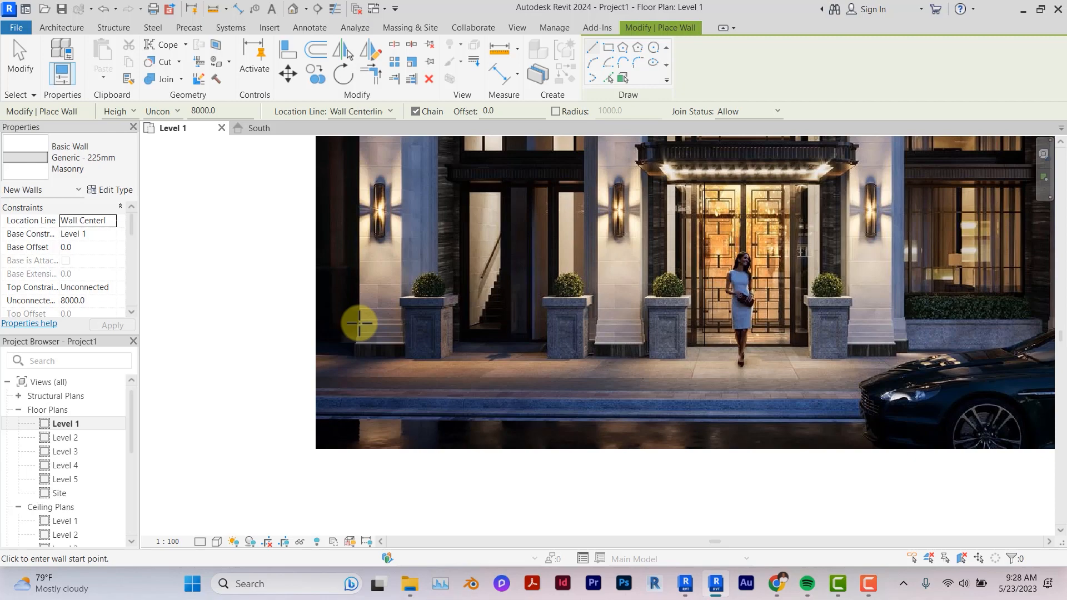
{"action": "left_click", "coordinate": [359, 323]}
{"action": "scroll", "coordinate": [747, 336], "scroll_direction": "down", "scroll_amount": 2}
{"action": "middle_click_drag", "start_coordinate": [931, 332], "coordinate": [679, 337]}
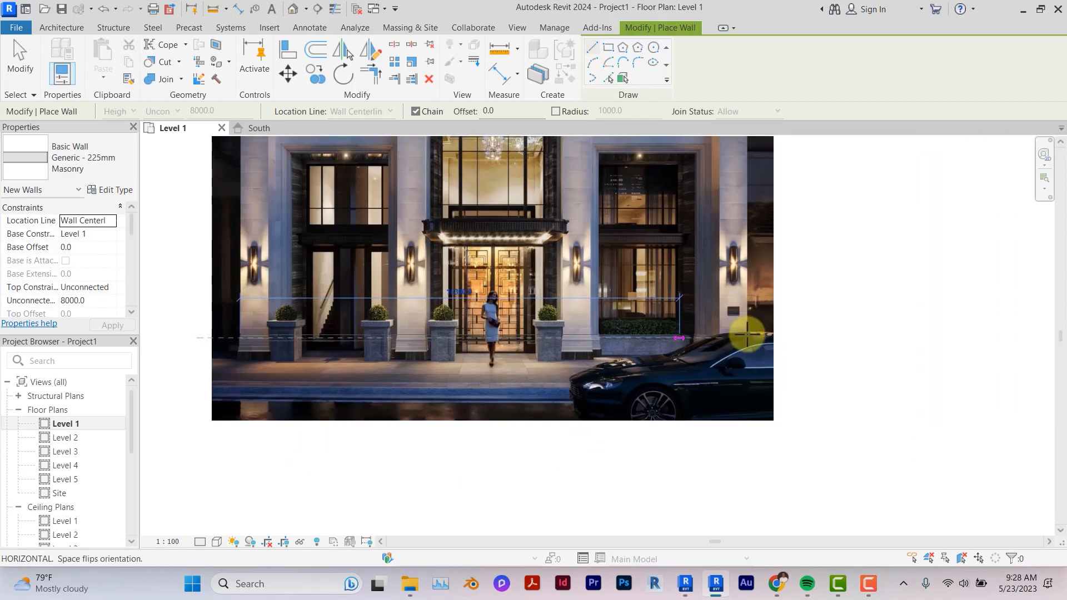
{"action": "left_click", "coordinate": [747, 336]}
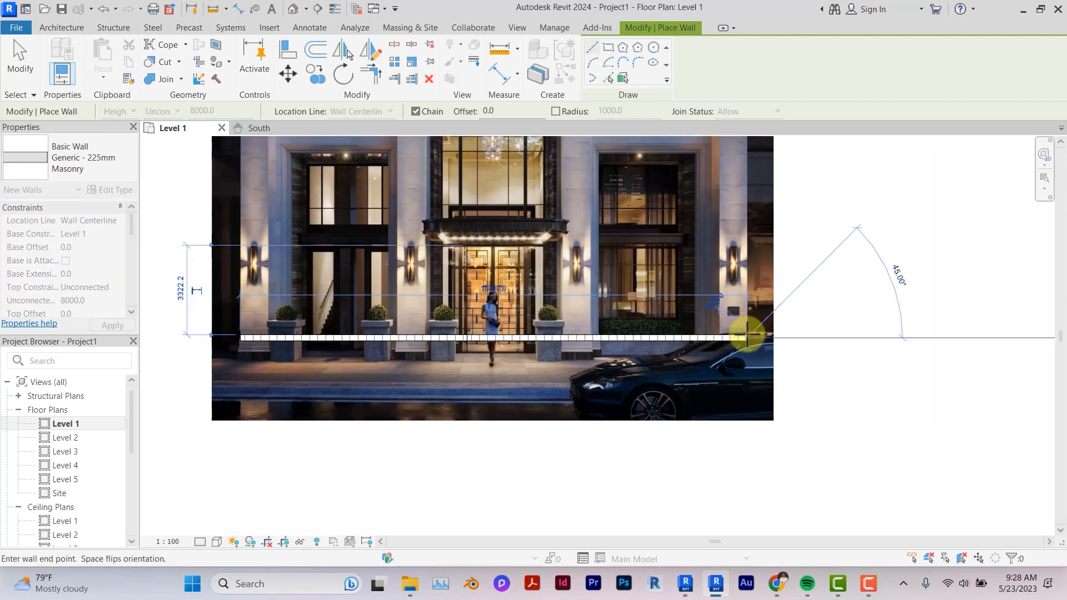
{"action": "key", "text": "Escape"}
Step: Draw masonry walls forming a projecting pier about 1340 mm wide at the facade wall's left end, following the image
{"action": "middle_click_drag", "start_coordinate": [345, 310], "coordinate": [666, 354]}
{"action": "scroll", "coordinate": [601, 366], "scroll_direction": "up", "scroll_amount": 2}
{"action": "scroll", "coordinate": [531, 388], "scroll_direction": "up", "scroll_amount": 1}
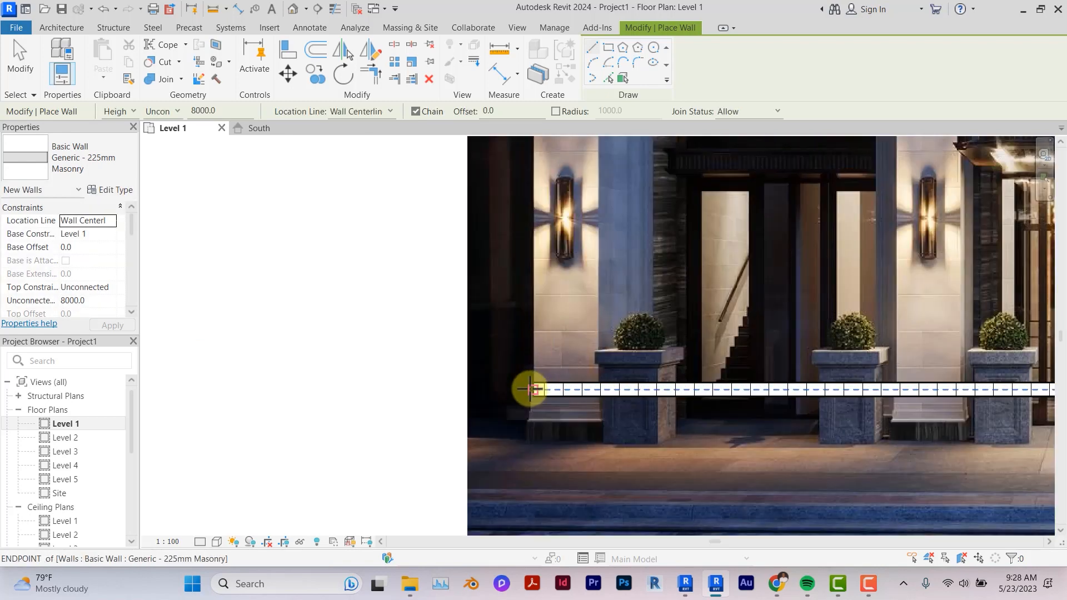
{"action": "left_click", "coordinate": [532, 389]}
{"action": "left_click", "coordinate": [532, 425]}
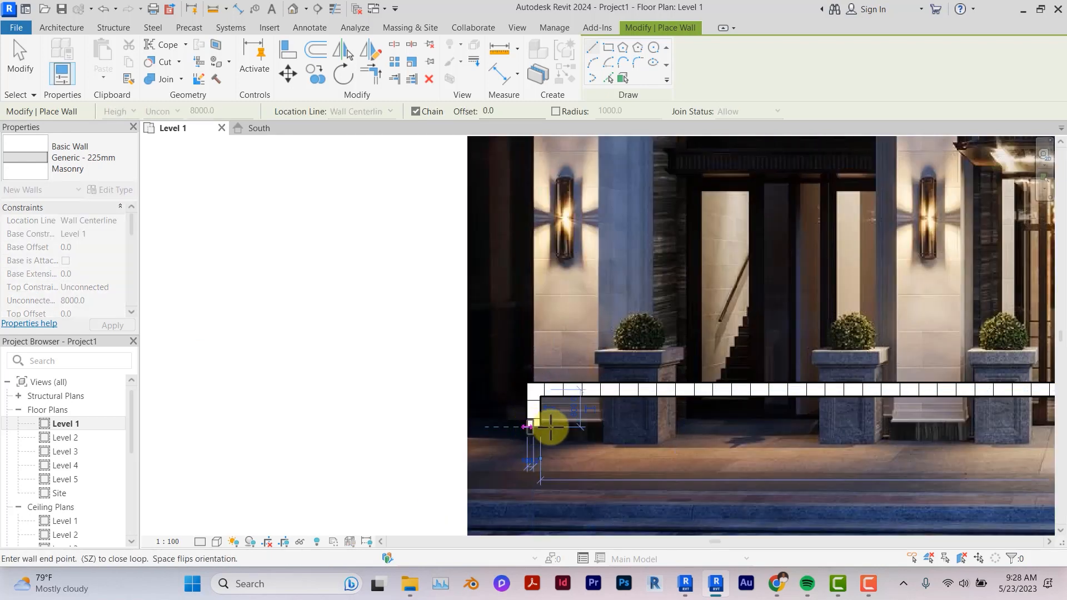
{"action": "left_click", "coordinate": [605, 427]}
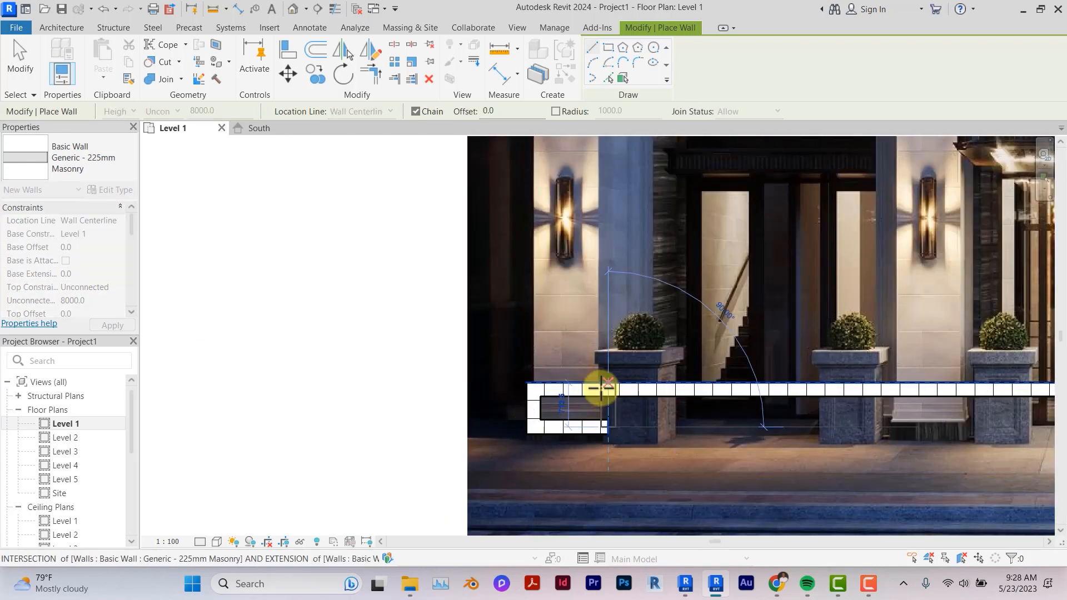
{"action": "key", "text": "Escape"}
{"action": "left_click", "coordinate": [601, 389]}
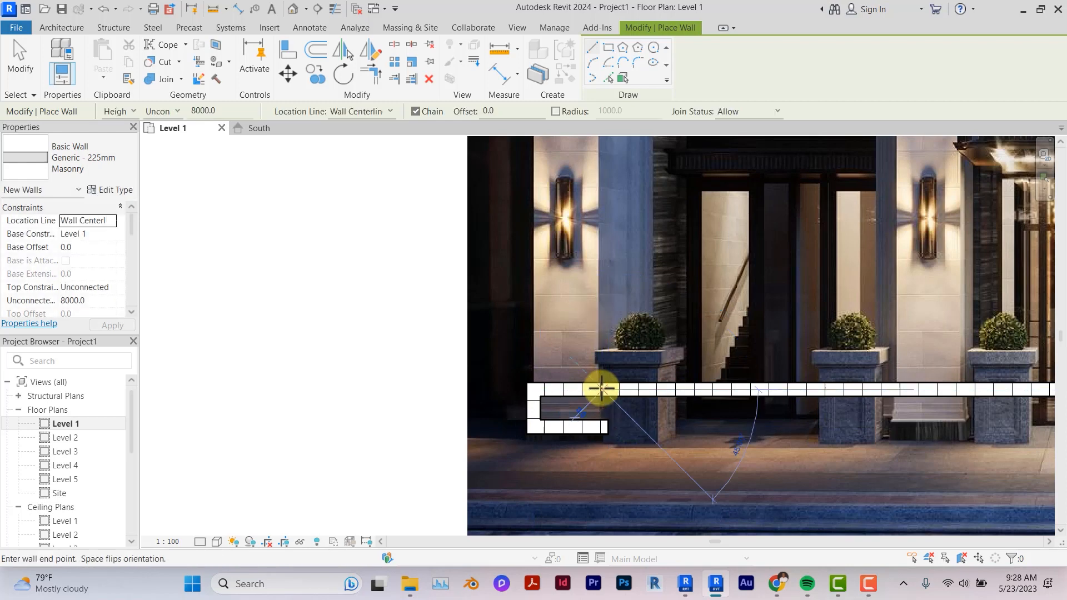
{"action": "left_click", "coordinate": [604, 430]}
{"action": "key", "text": "Escape"}
Step: Draw masonry walls forming a projecting pier about 1125 mm wide over the image's pier left of the entrance door
{"action": "middle_click_drag", "start_coordinate": [924, 429], "coordinate": [723, 415]}
{"action": "left_click", "coordinate": [700, 377]}
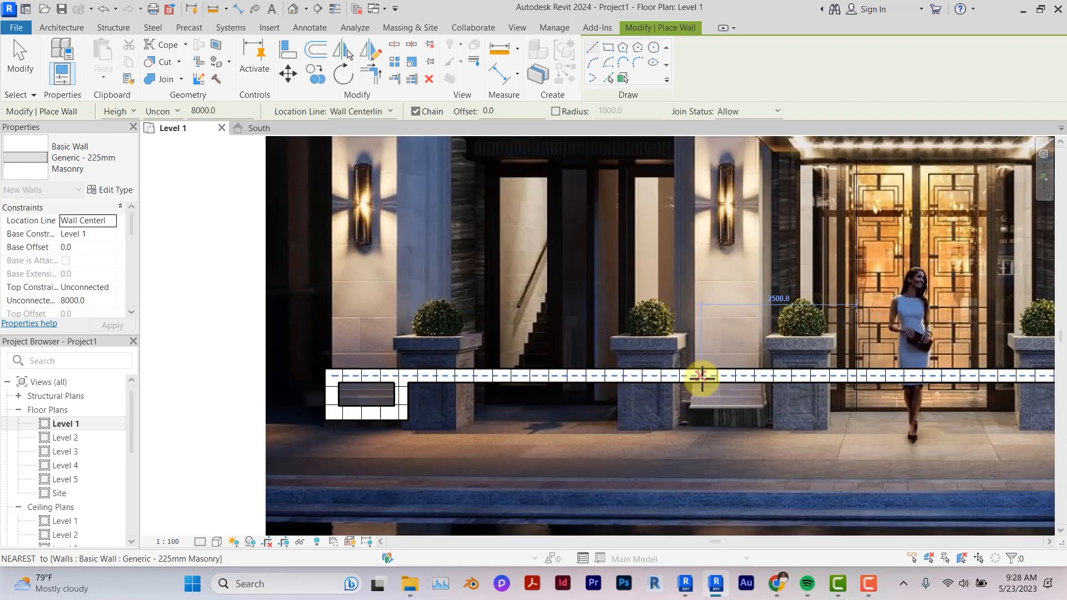
{"action": "left_click", "coordinate": [701, 412]}
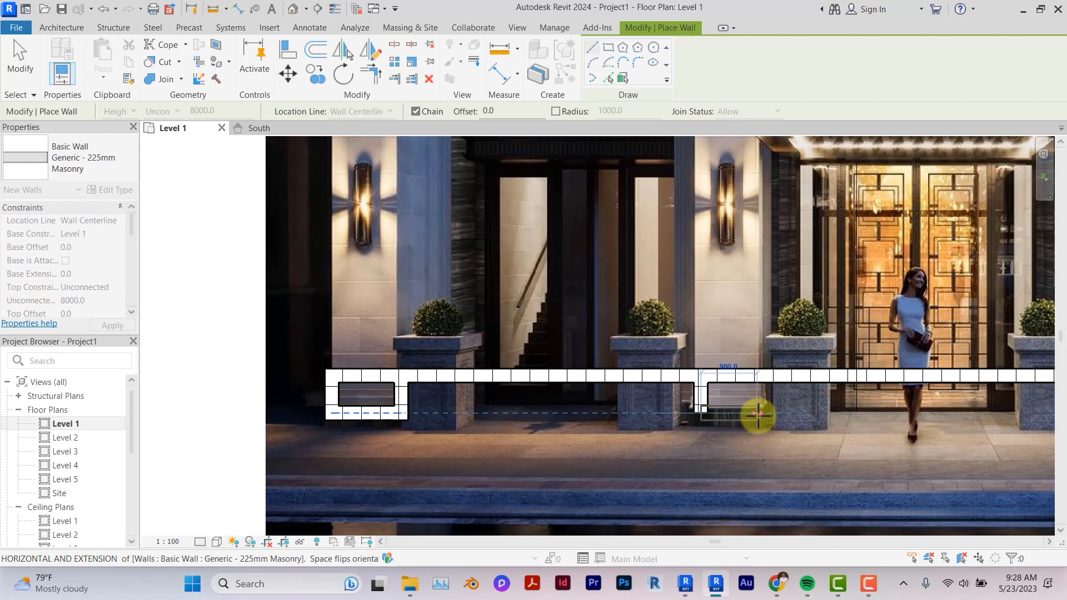
{"action": "left_click", "coordinate": [757, 414]}
{"action": "left_click", "coordinate": [758, 376]}
Step: Draw masonry walls forming a projecting pier about 1325 mm wide over the image's pier right of the entrance door
{"action": "middle_click_drag", "start_coordinate": [780, 372], "coordinate": [491, 341]}
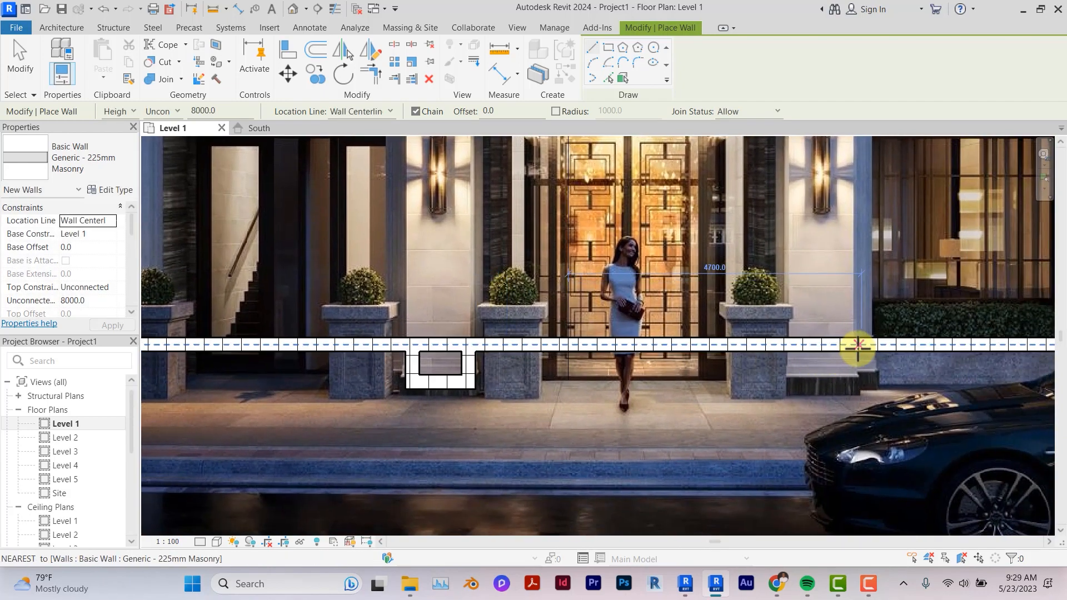
{"action": "left_click", "coordinate": [856, 347]}
{"action": "left_click", "coordinate": [854, 381]}
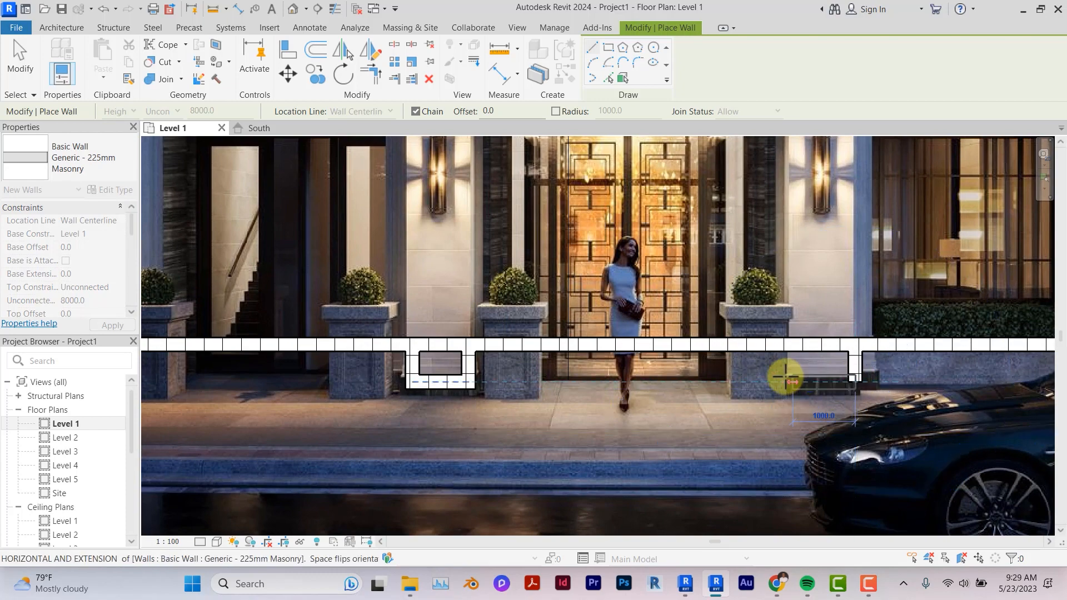
{"action": "left_click", "coordinate": [786, 377]}
{"action": "left_click", "coordinate": [786, 347]}
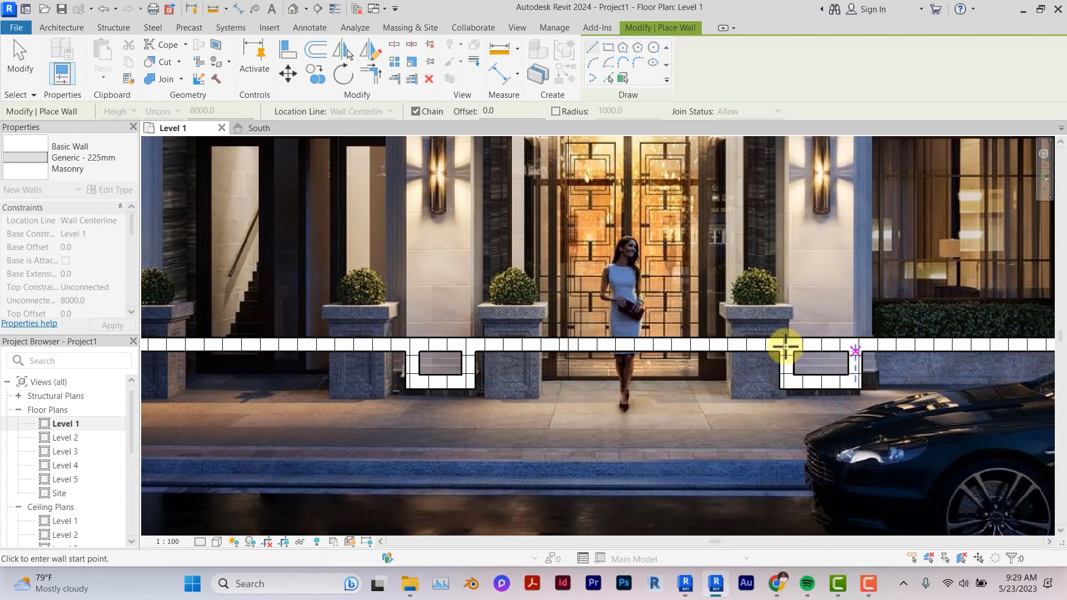
Step: Draw masonry walls forming a projecting pier about 1225 mm wide at the facade wall's right end, matching the other piers' projection
{"action": "middle_click_drag", "start_coordinate": [785, 348], "coordinate": [335, 323]}
{"action": "left_click", "coordinate": [703, 320]}
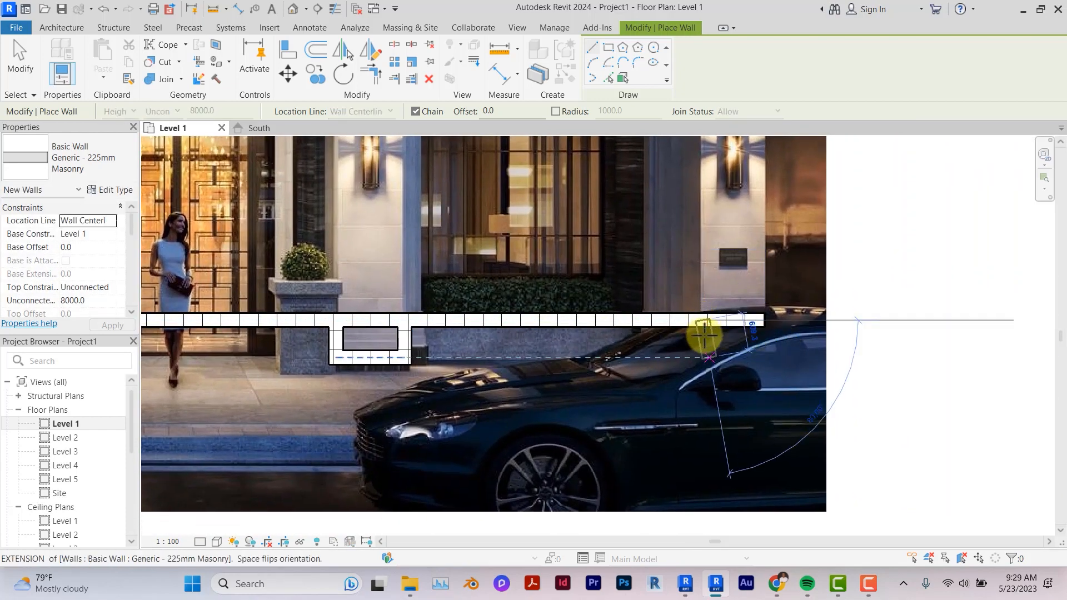
{"action": "left_click", "coordinate": [704, 358]}
{"action": "left_click", "coordinate": [766, 358]}
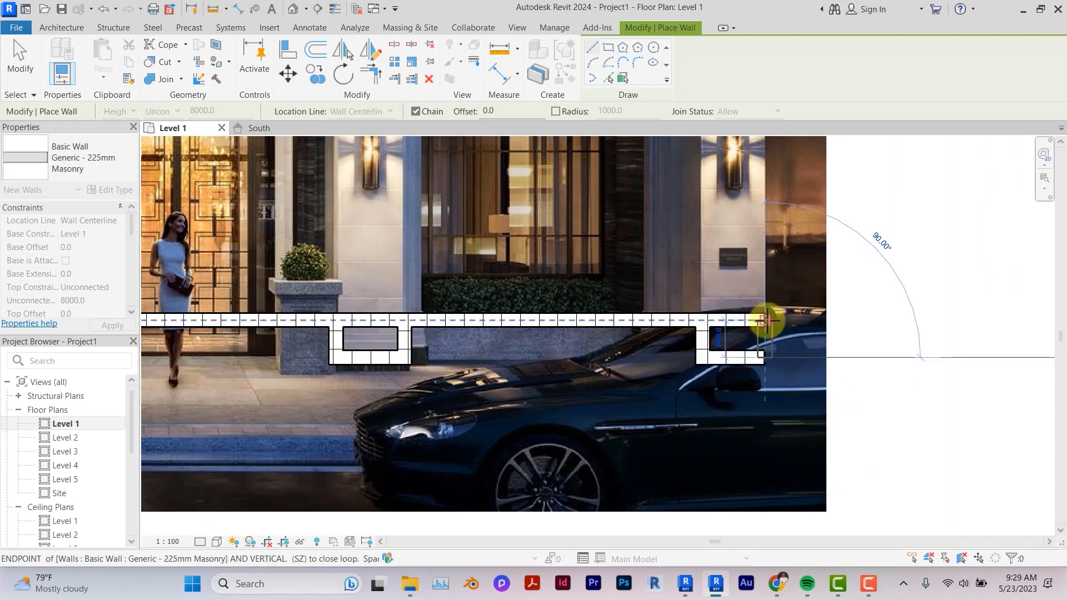
{"action": "left_click", "coordinate": [767, 320]}
{"action": "scroll", "coordinate": [769, 328], "scroll_direction": "down", "scroll_amount": 4}
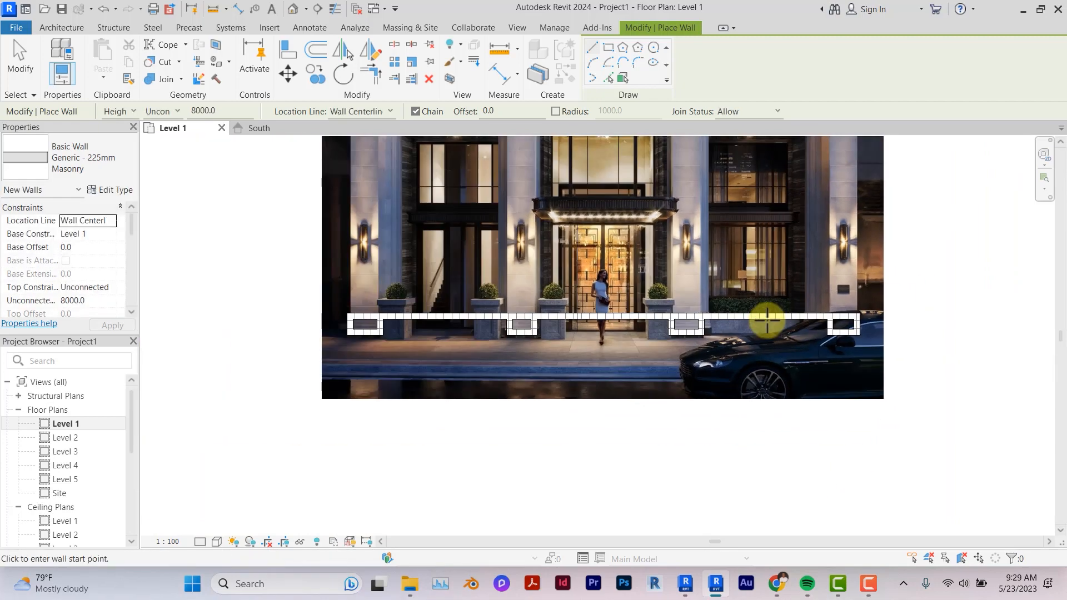
{"action": "scroll", "coordinate": [767, 320], "scroll_direction": "down", "scroll_amount": 2}
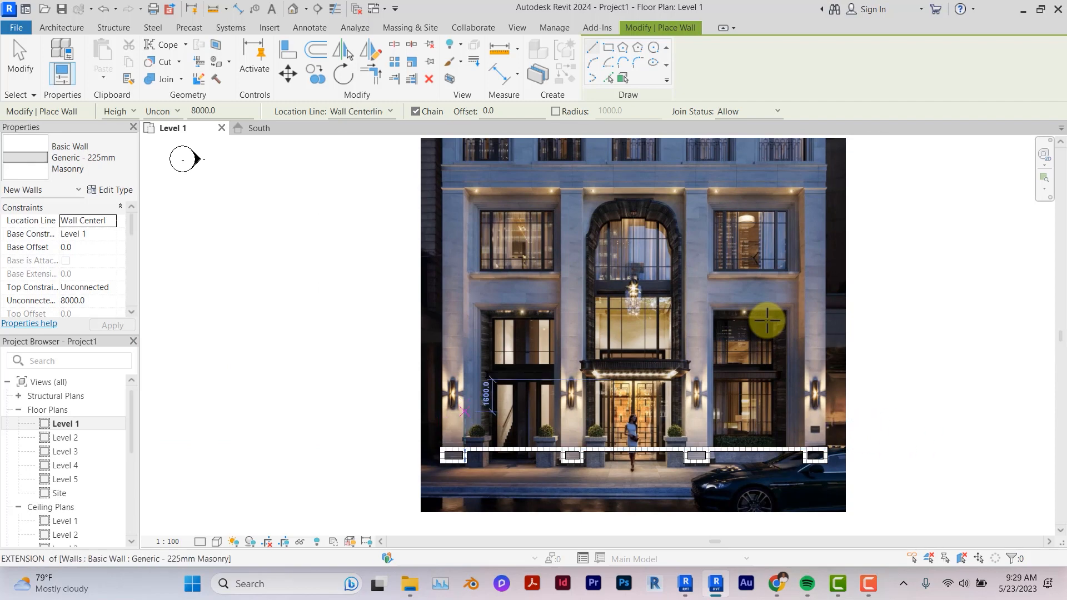
Step: Place an aligned dimension string above the facade wall, measuring between wall faces across all four piers and the bays between them
{"action": "scroll", "coordinate": [739, 291], "scroll_direction": "up", "scroll_amount": 1}
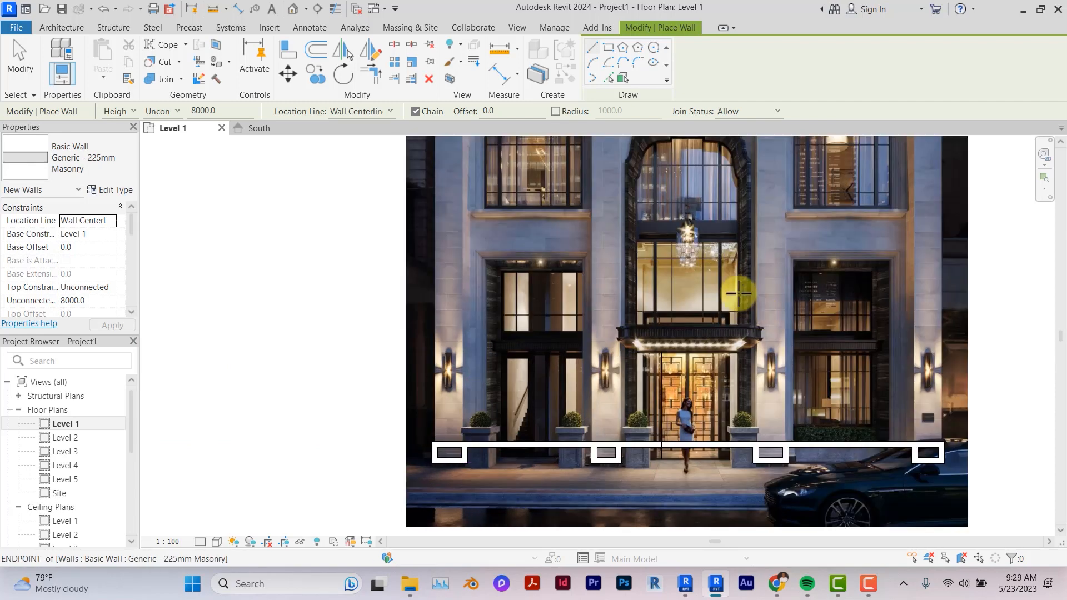
{"action": "left_click", "coordinate": [502, 74]}
{"action": "scroll", "coordinate": [469, 442], "scroll_direction": "up", "scroll_amount": 1}
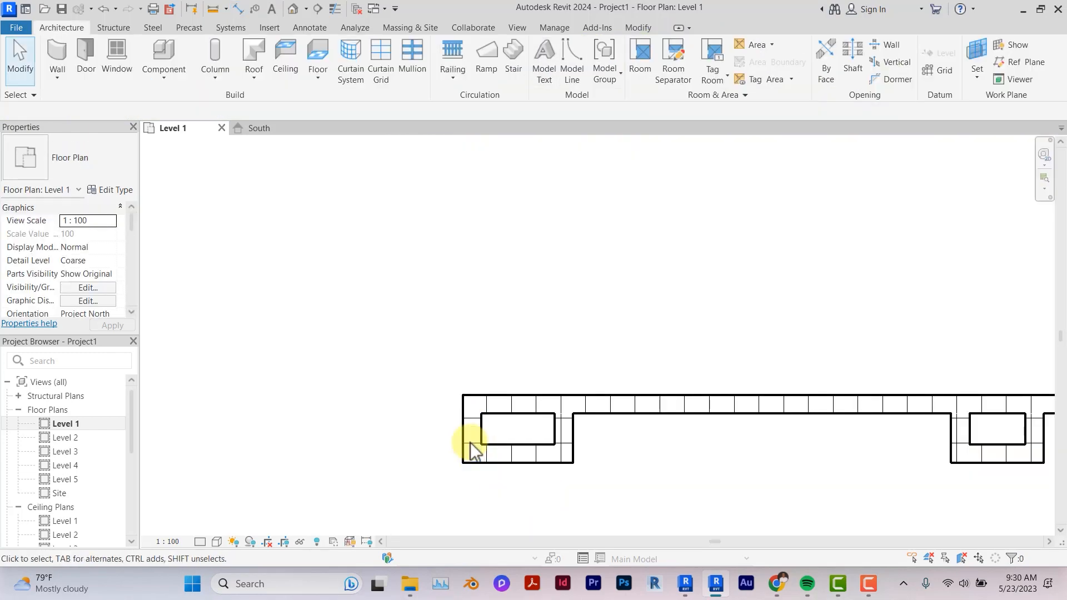
{"action": "key", "text": "d"}
{"action": "key", "text": "i"}
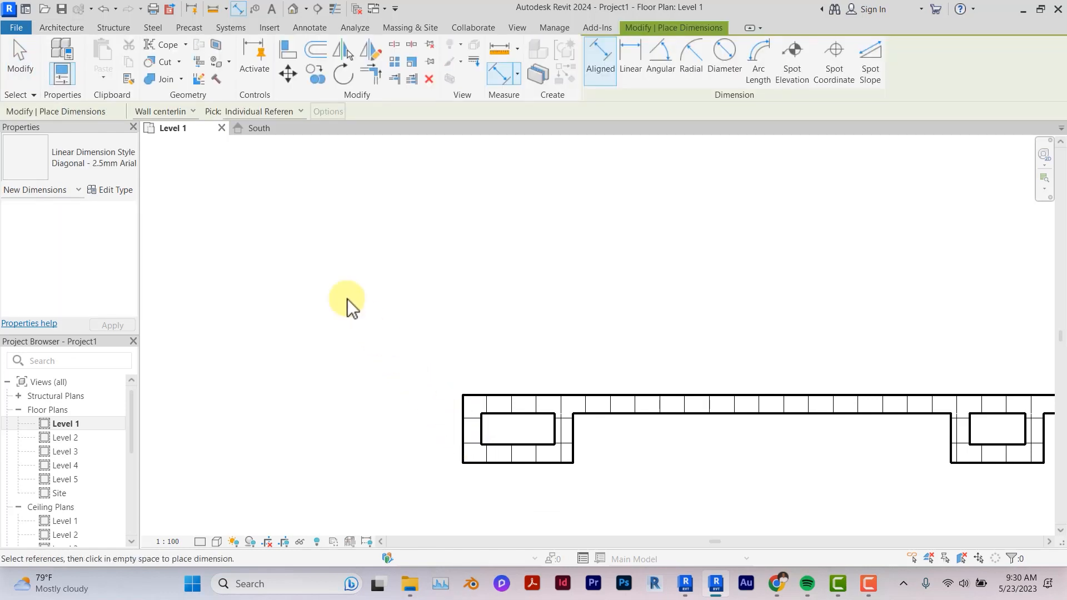
{"action": "left_click", "coordinate": [188, 113]}
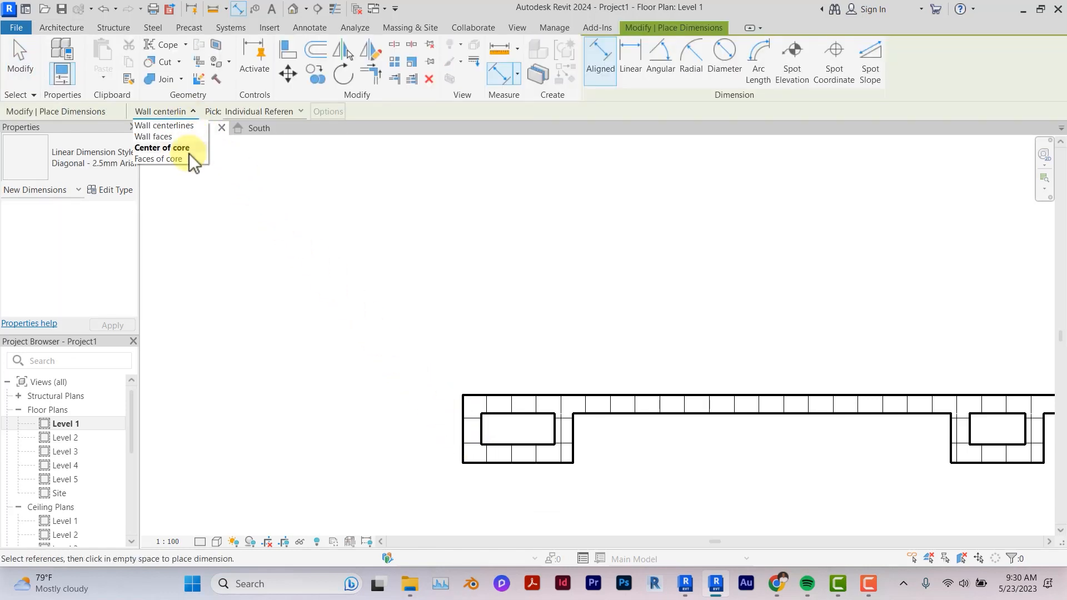
{"action": "left_click", "coordinate": [167, 136]}
{"action": "left_click", "coordinate": [463, 428]}
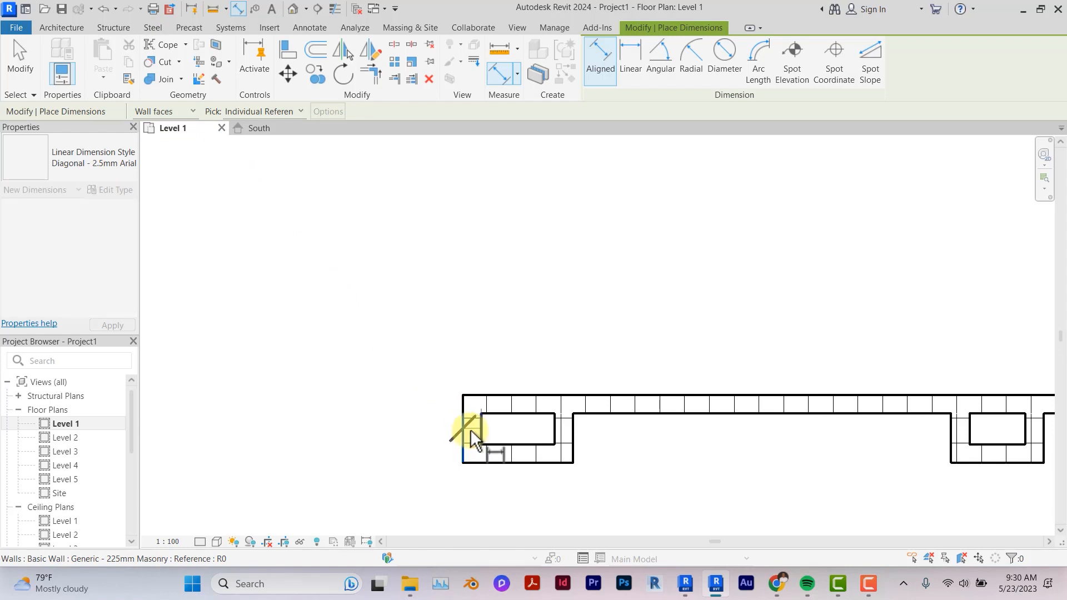
{"action": "left_click", "coordinate": [572, 425]}
{"action": "left_click", "coordinate": [951, 436]}
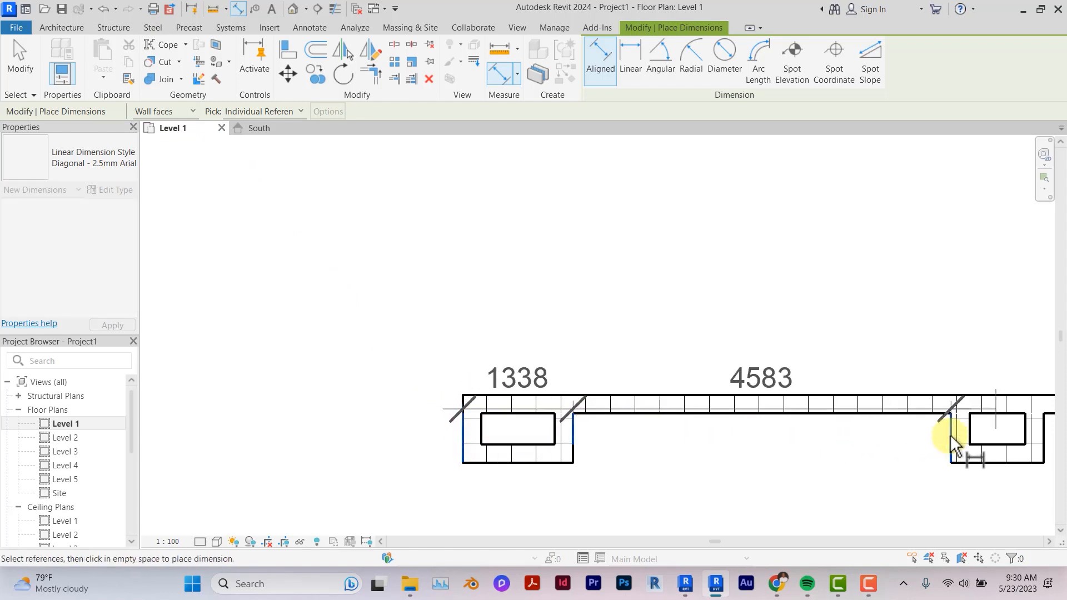
{"action": "middle_click_drag", "start_coordinate": [964, 434], "coordinate": [251, 366]}
{"action": "left_click", "coordinate": [331, 358]}
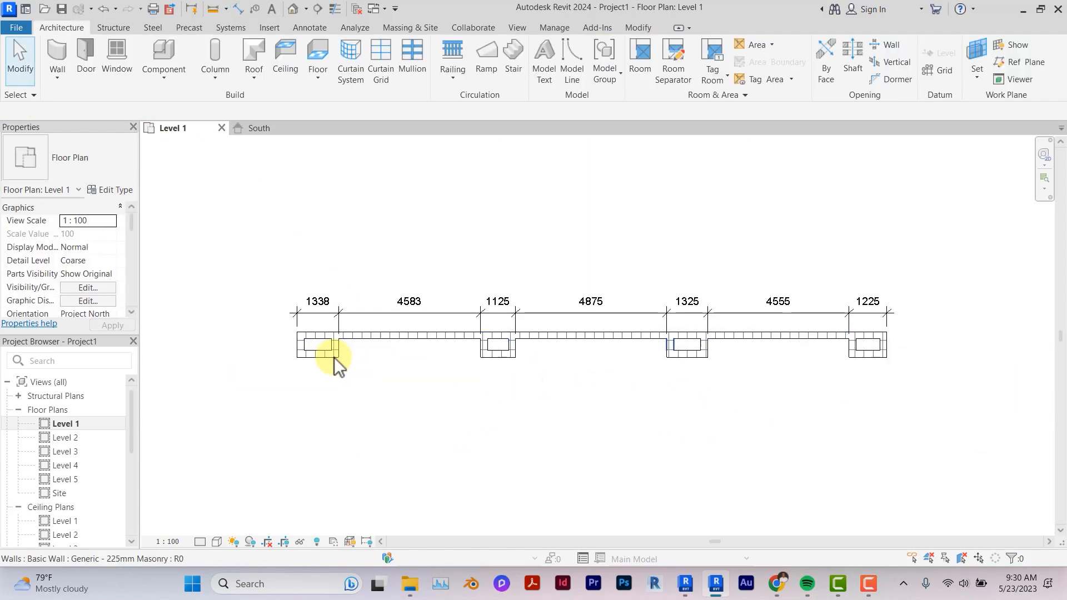
{"action": "middle_click_drag", "start_coordinate": [334, 357], "coordinate": [350, 374]}
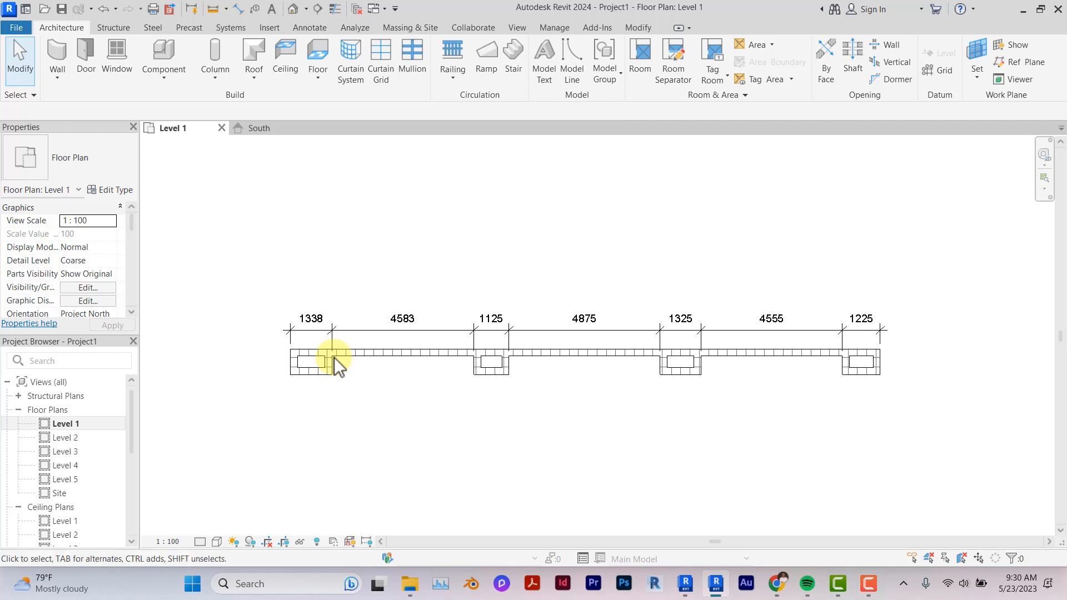
Step: Add an automatic aligned dimension string below the facade wall, picking entire walls with intersecting walls as references
{"action": "left_click", "coordinate": [558, 325]}
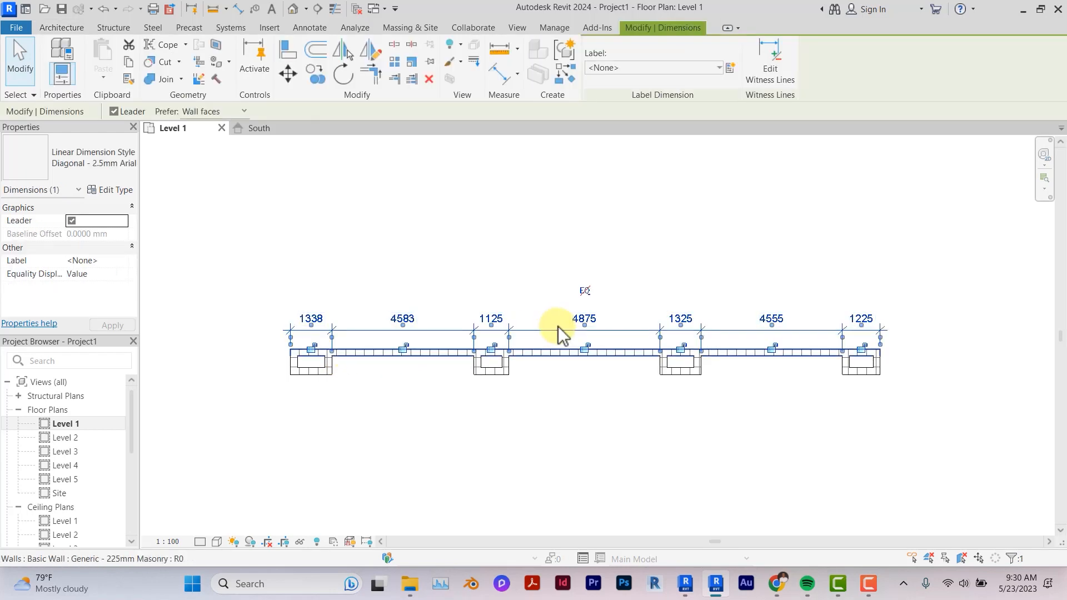
{"action": "left_click", "coordinate": [499, 76]}
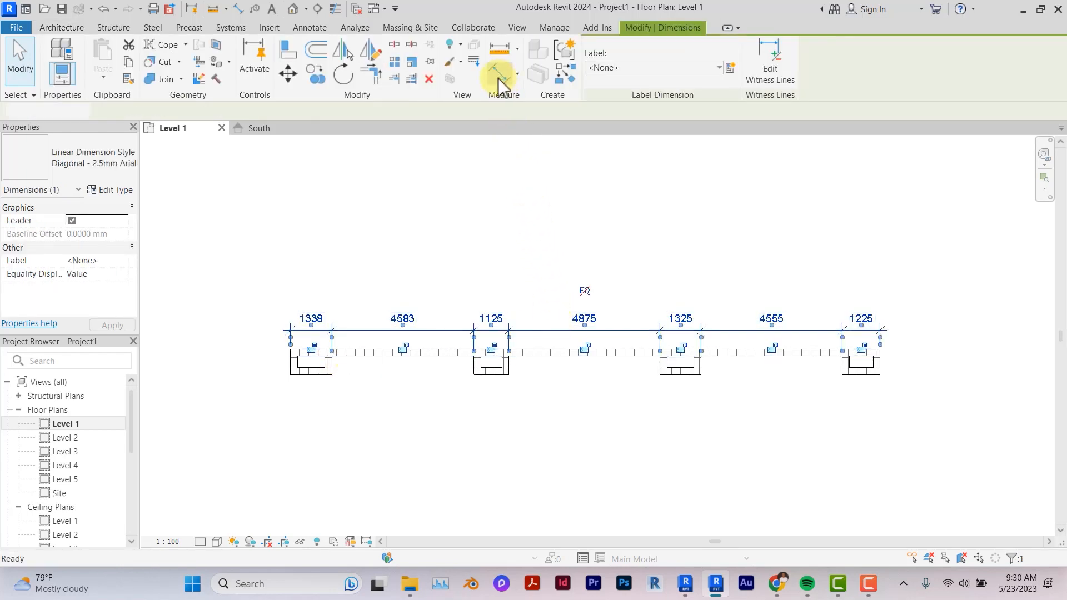
{"action": "left_click", "coordinate": [250, 112]}
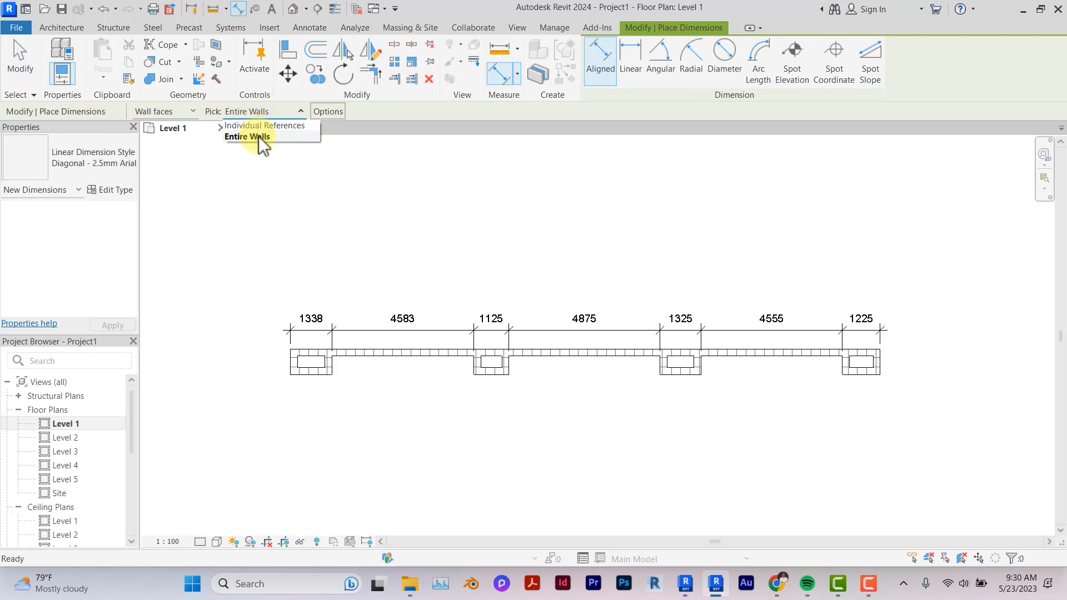
{"action": "left_click", "coordinate": [259, 136]}
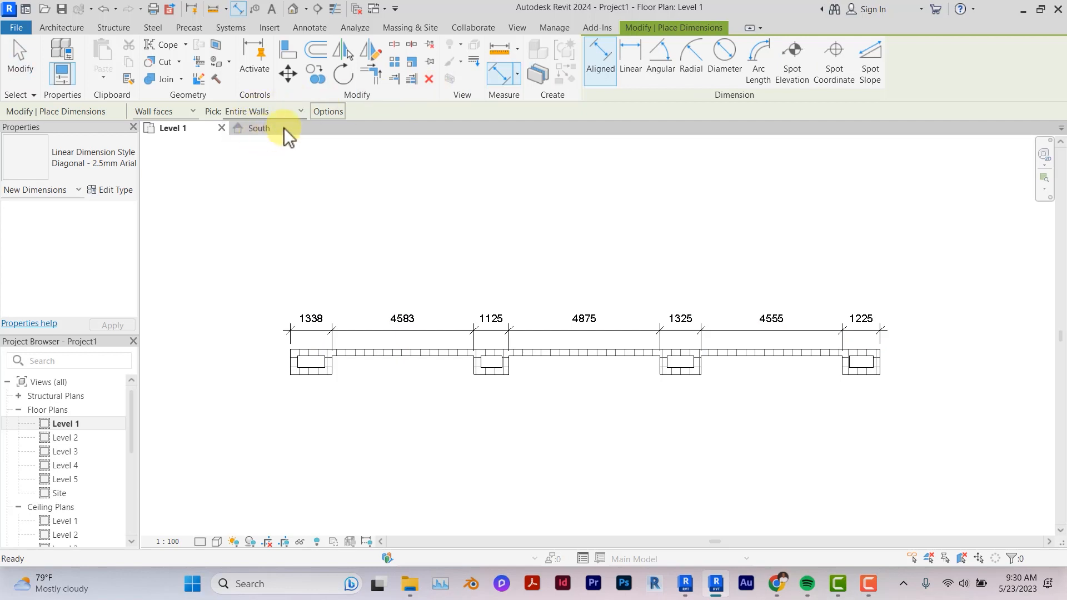
{"action": "left_click", "coordinate": [328, 112]}
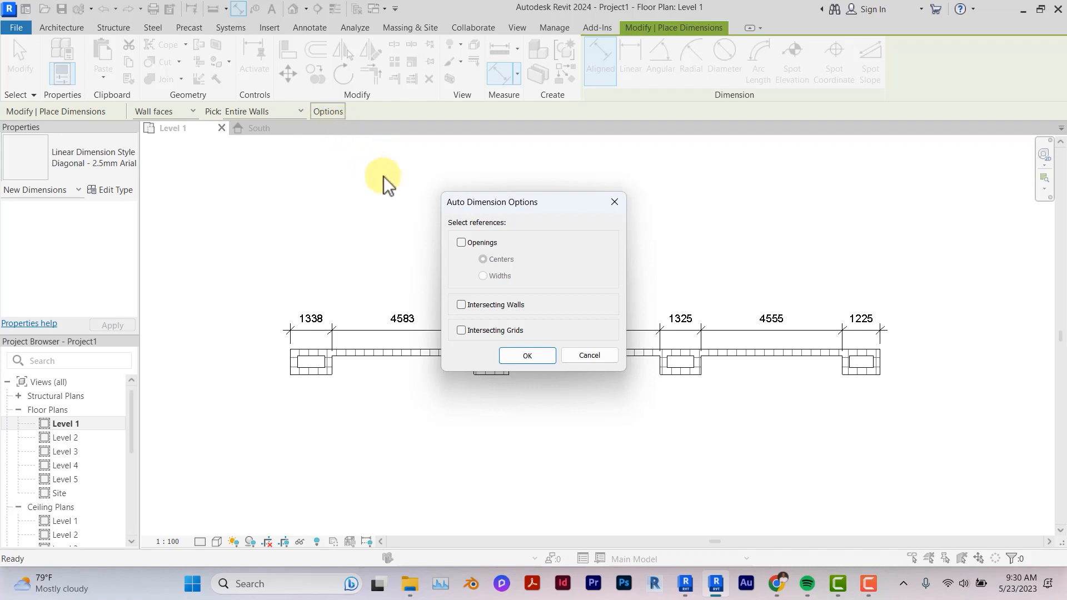
{"action": "left_click", "coordinate": [497, 306]}
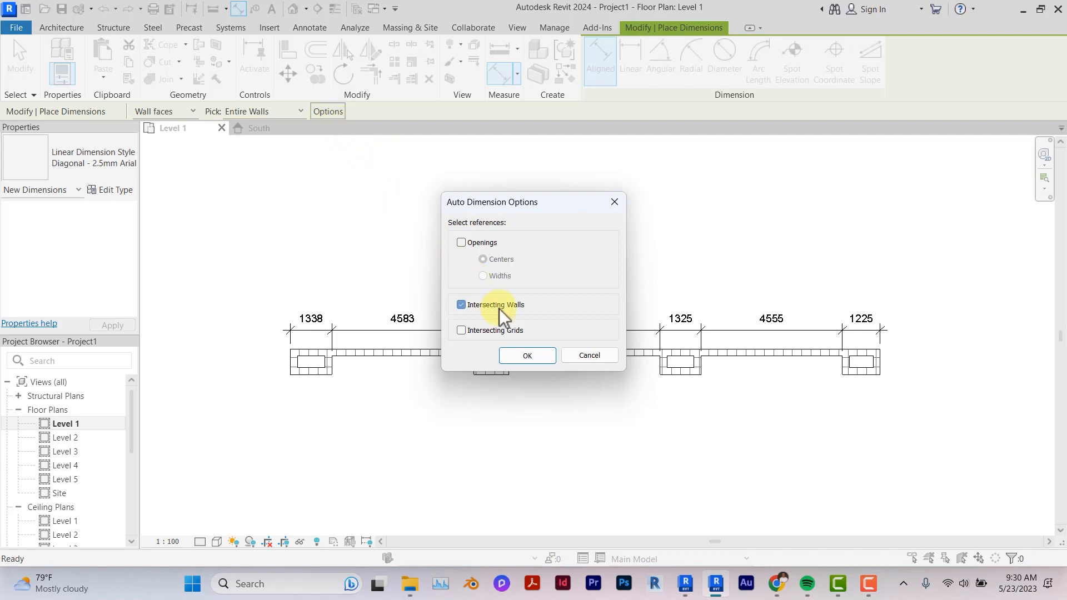
{"action": "left_click", "coordinate": [523, 359]}
{"action": "left_click", "coordinate": [438, 352]}
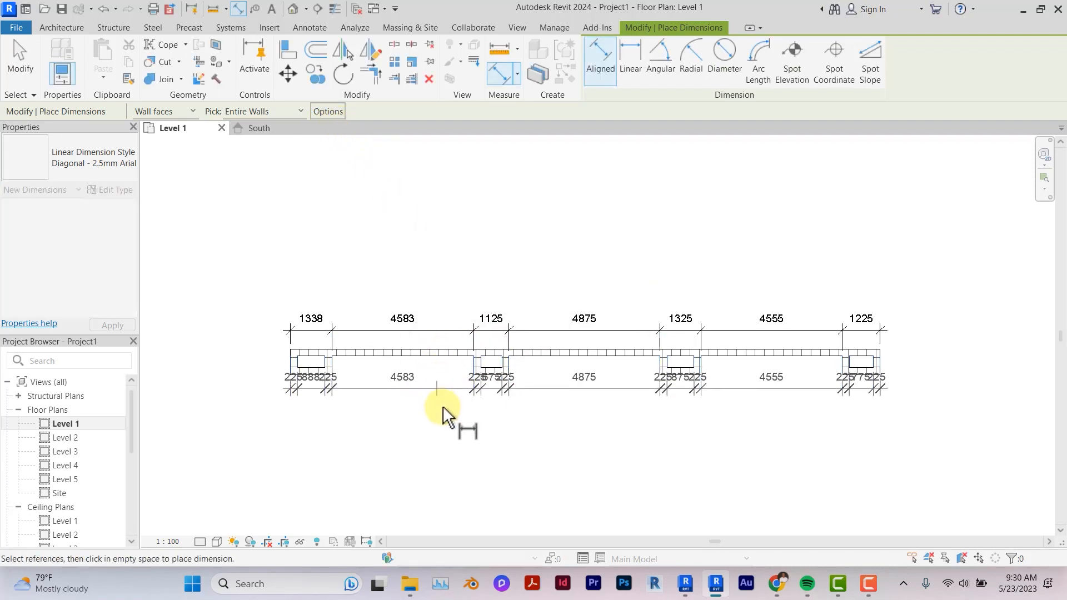
{"action": "left_click", "coordinate": [444, 414]}
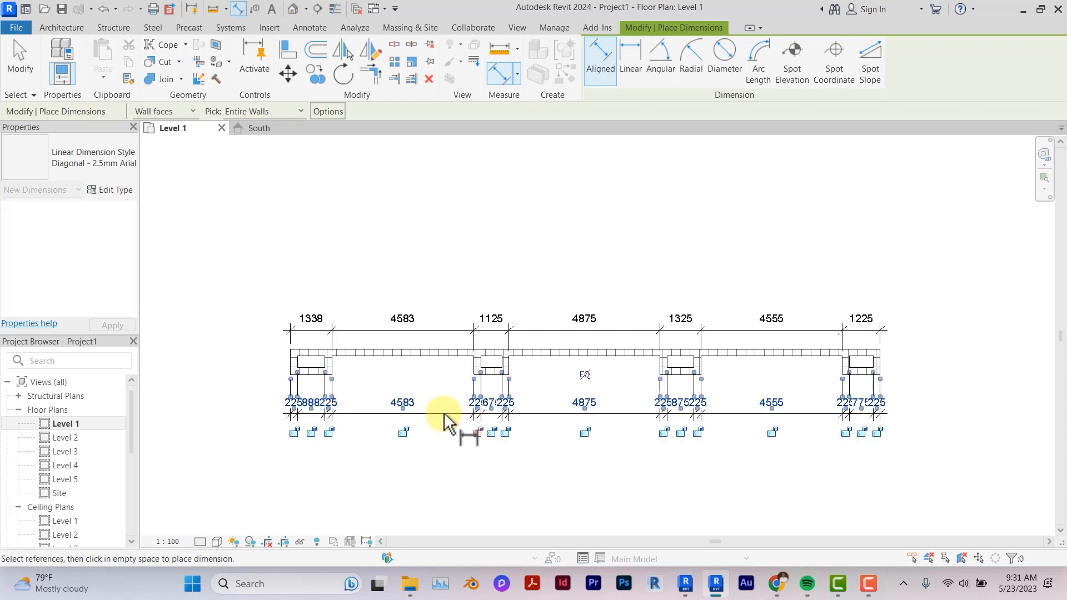
{"action": "scroll", "coordinate": [444, 413], "scroll_direction": "up", "scroll_amount": 2}
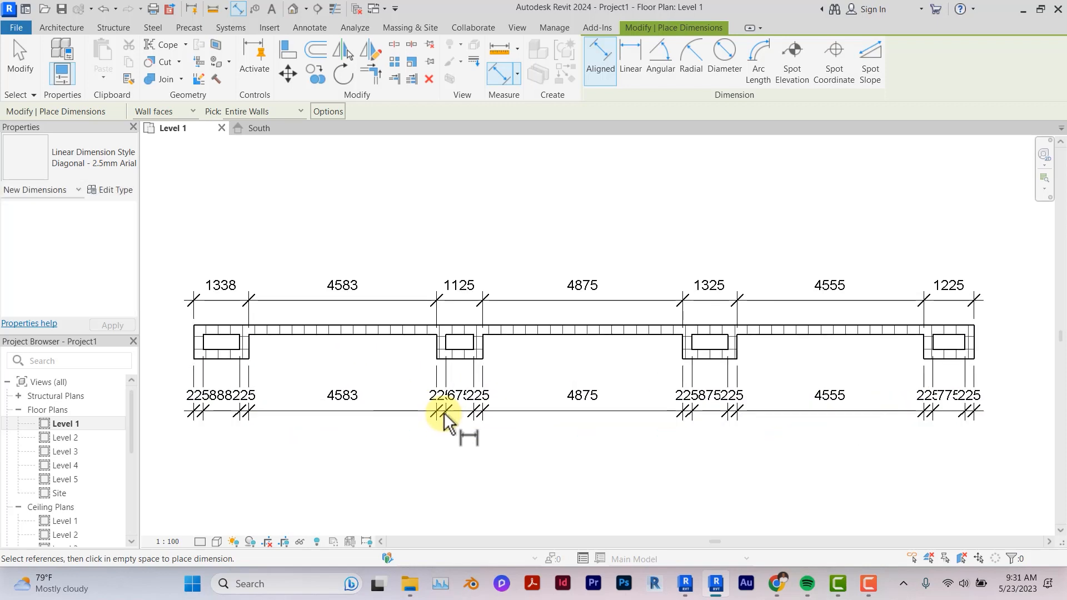
{"action": "key", "text": "Escape"}
{"action": "key", "text": "Escape"}
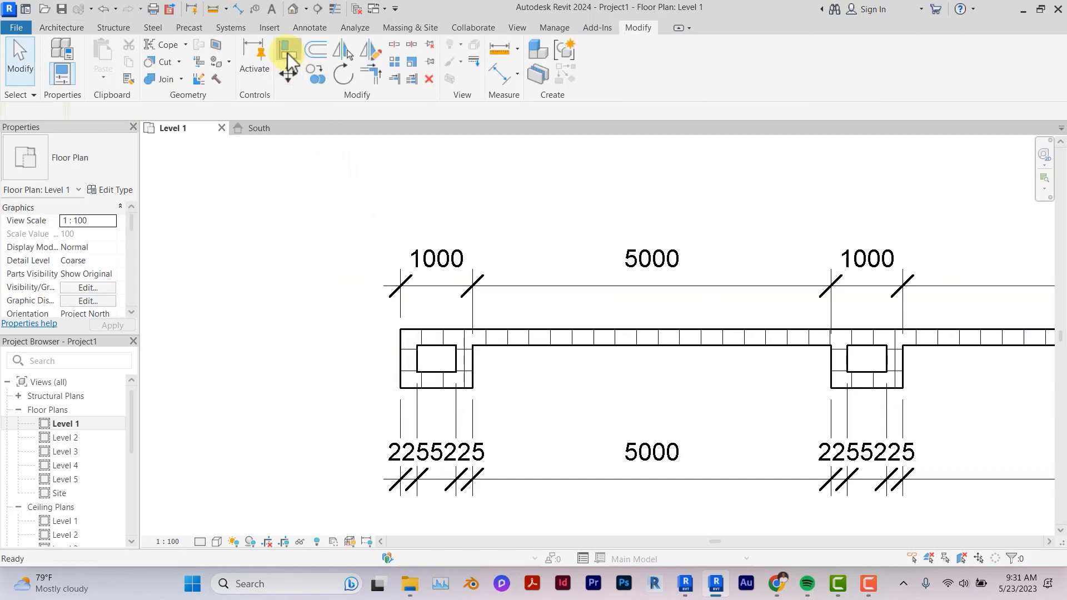
Step: Align the second pier's front wall face with the front face of the leftmost pier
{"action": "left_click", "coordinate": [287, 51]}
{"action": "left_click", "coordinate": [439, 387]}
{"action": "left_click", "coordinate": [863, 389]}
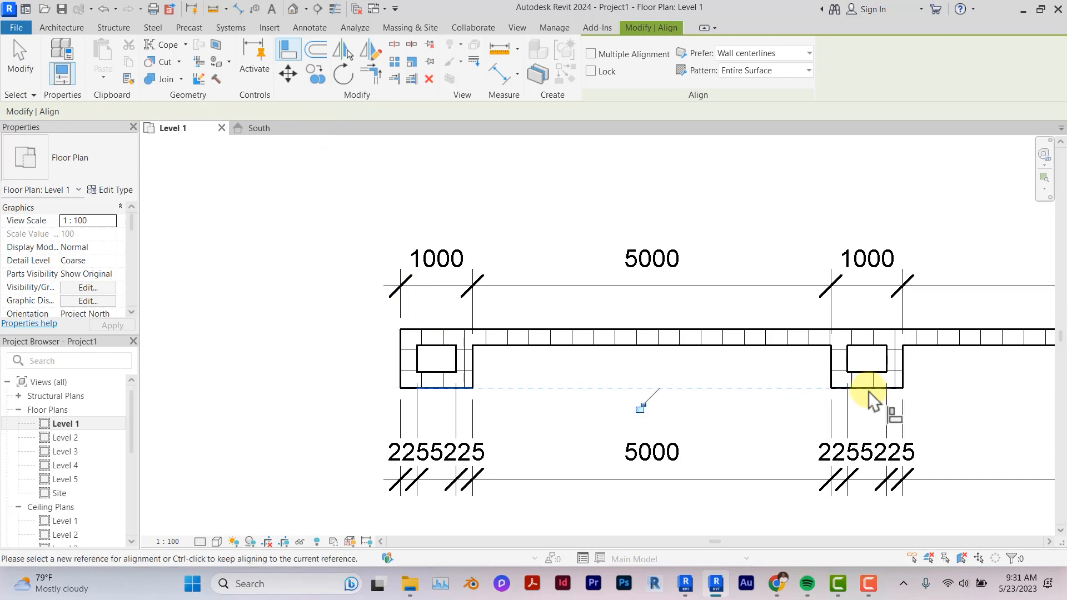
{"action": "middle_click_drag", "start_coordinate": [865, 391], "coordinate": [676, 355]}
{"action": "scroll", "coordinate": [694, 356], "scroll_direction": "down", "scroll_amount": 3}
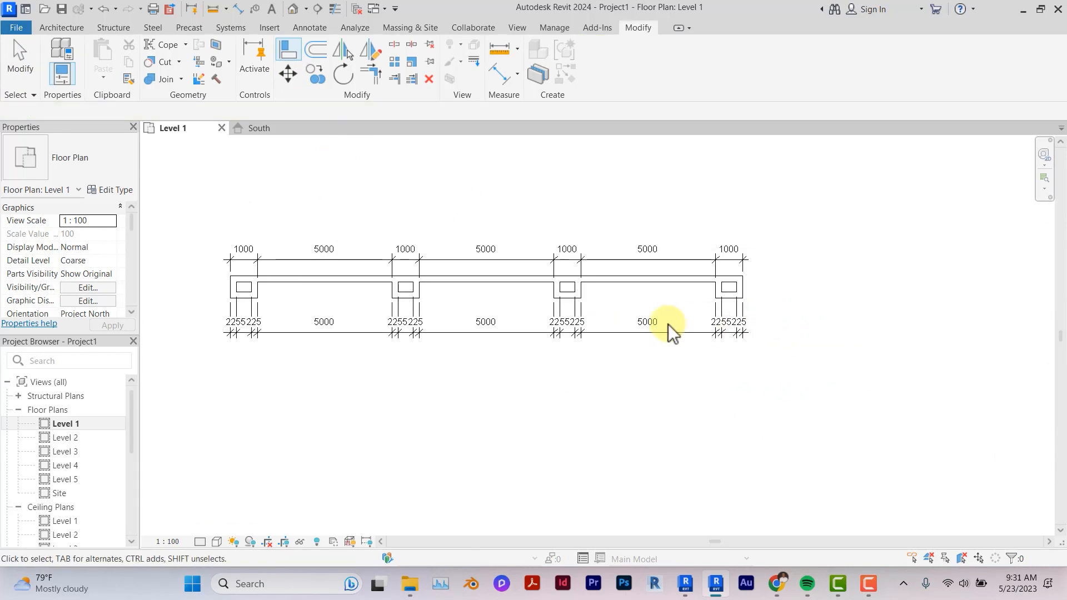
Step: Examine the upper-floor windows and the central arched opening in the facade reference image
{"action": "left_click", "coordinate": [601, 329]}
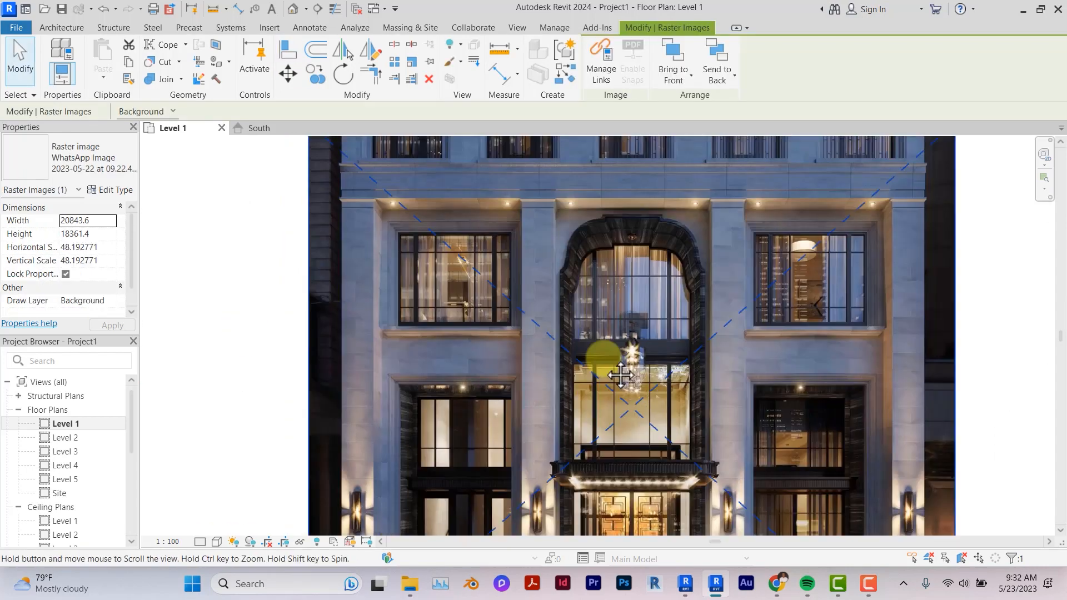
{"action": "scroll", "coordinate": [603, 359], "scroll_direction": "up", "scroll_amount": 5}
{"action": "scroll", "coordinate": [604, 363], "scroll_direction": "down", "scroll_amount": 3}
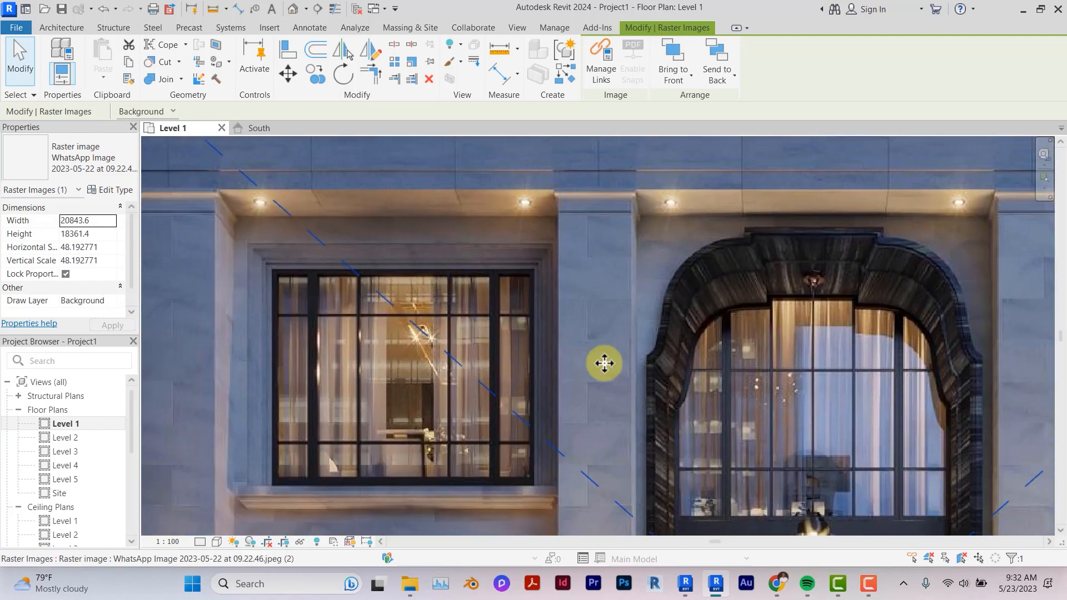
Step: Examine the reference image's side-bay windows, stepped wall recesses, central arch and entrance canopy from the upper floor down to street level
{"action": "scroll", "coordinate": [603, 364], "scroll_direction": "down", "scroll_amount": 2}
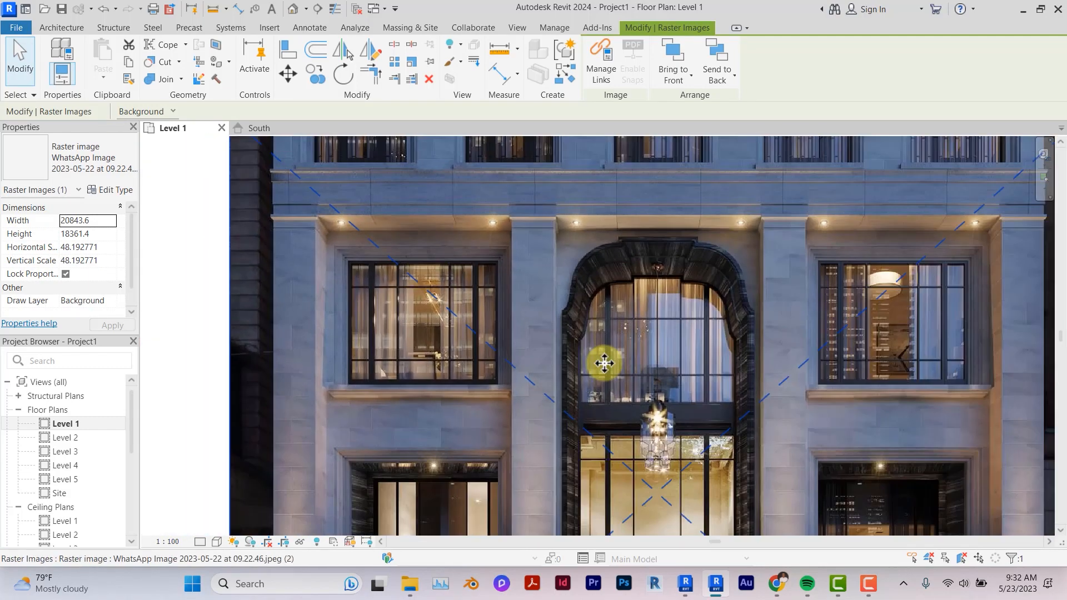
{"action": "middle_click_drag", "start_coordinate": [603, 363], "coordinate": [624, 190]}
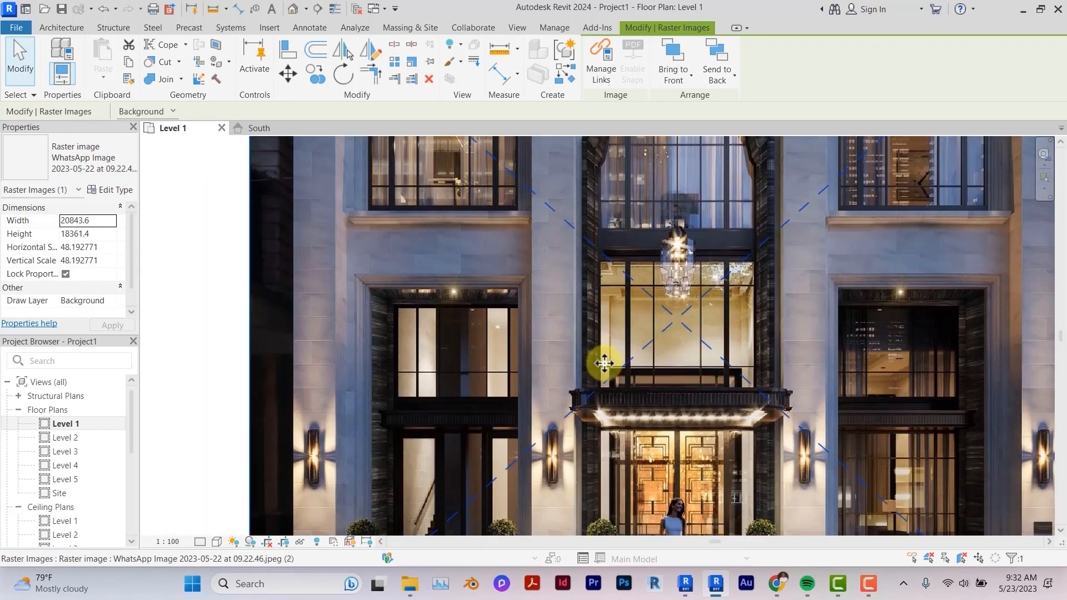
{"action": "scroll", "coordinate": [463, 333], "scroll_direction": "down", "scroll_amount": 2}
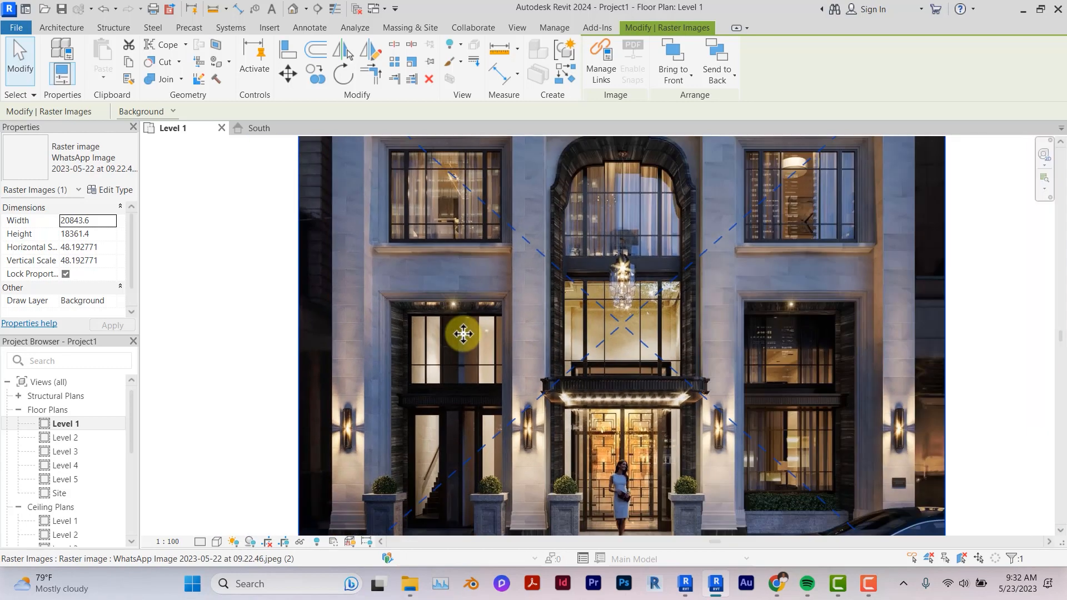
{"action": "scroll", "coordinate": [401, 278], "scroll_direction": "up", "scroll_amount": 2}
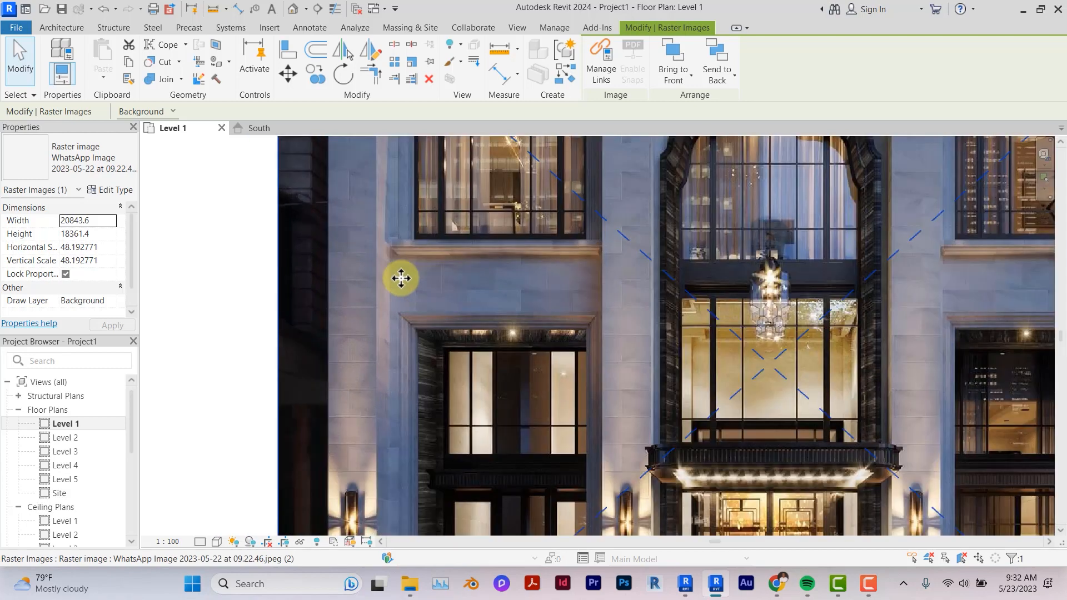
{"action": "scroll", "coordinate": [400, 278], "scroll_direction": "down", "scroll_amount": 1}
{"action": "scroll", "coordinate": [512, 291], "scroll_direction": "down", "scroll_amount": 2}
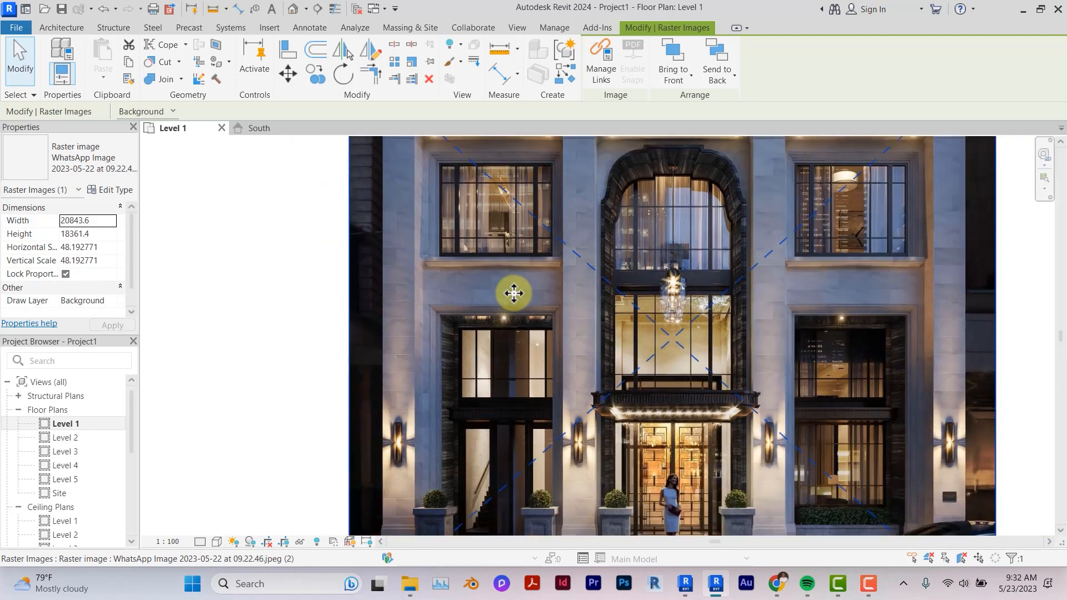
{"action": "scroll", "coordinate": [513, 293], "scroll_direction": "down", "scroll_amount": 1}
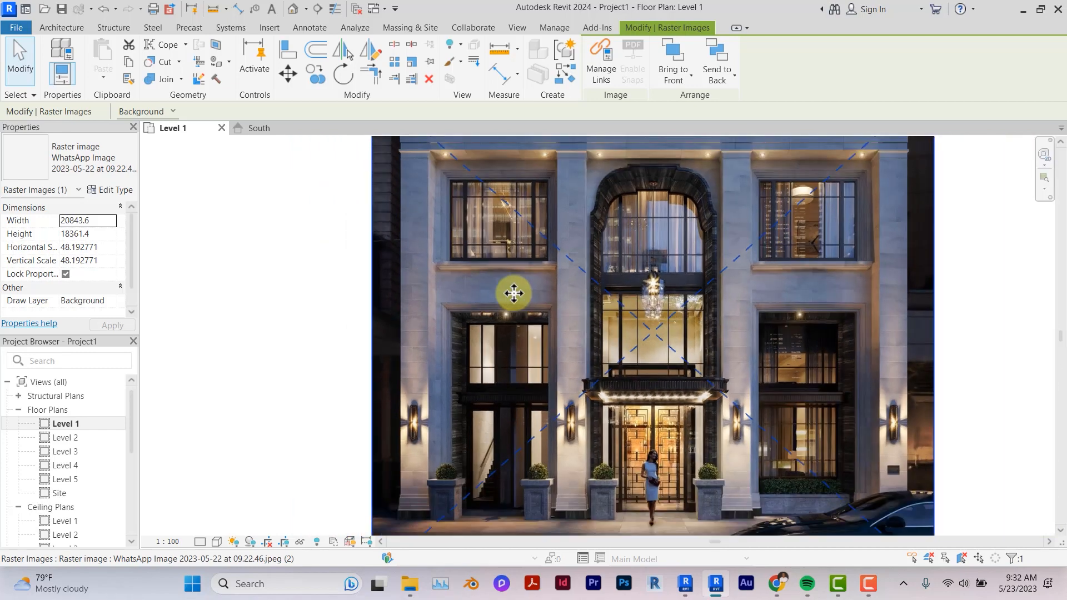
{"action": "scroll", "coordinate": [513, 292], "scroll_direction": "up", "scroll_amount": 1}
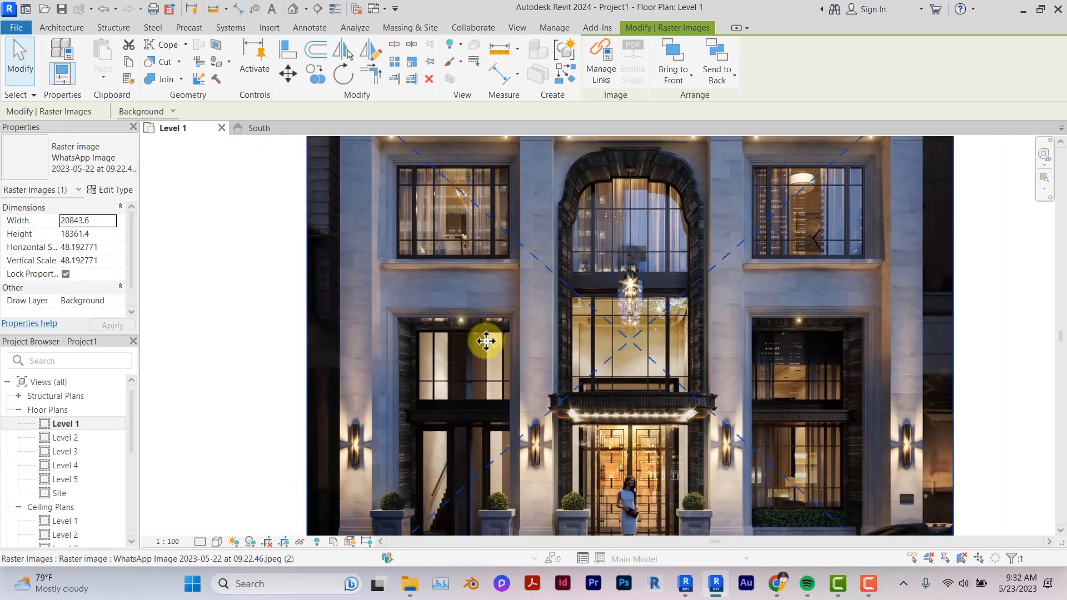
{"action": "scroll", "coordinate": [485, 341], "scroll_direction": "up", "scroll_amount": 1}
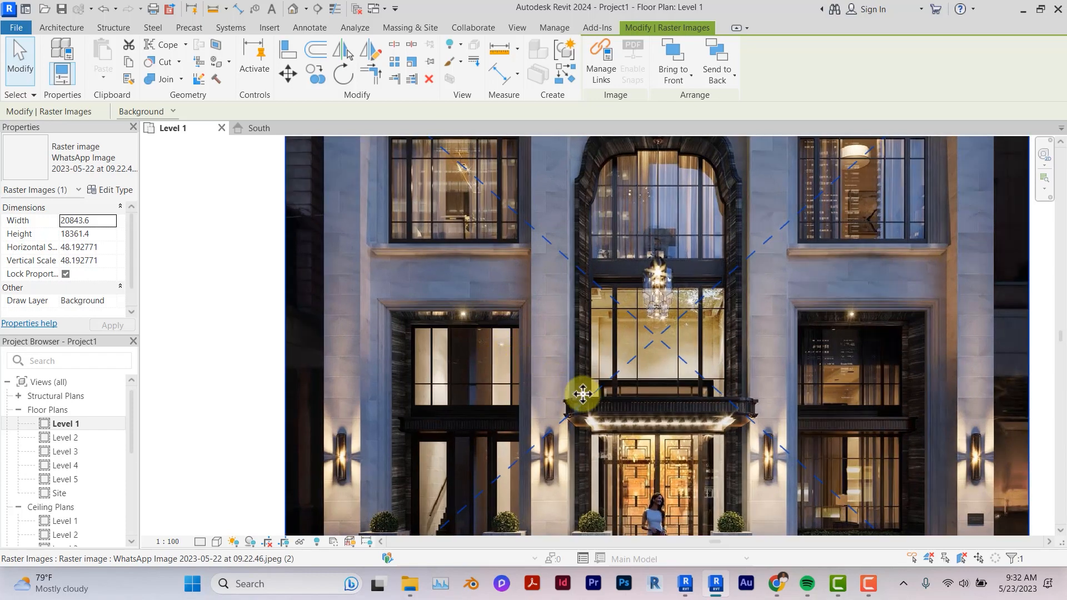
{"action": "scroll", "coordinate": [579, 392], "scroll_direction": "down", "scroll_amount": 3}
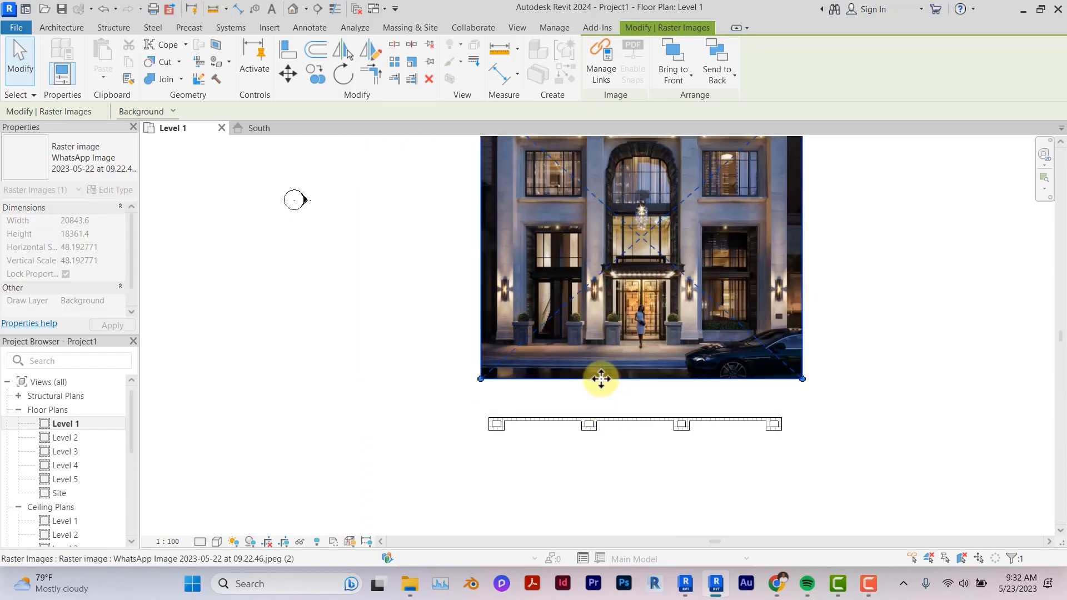
Step: Draw a Generic - 225mm Masonry wall with its top at Level 3, parallel to and behind the facade wall along its full length
{"action": "scroll", "coordinate": [600, 377], "scroll_direction": "up", "scroll_amount": 2}
{"action": "left_click", "coordinate": [506, 422]}
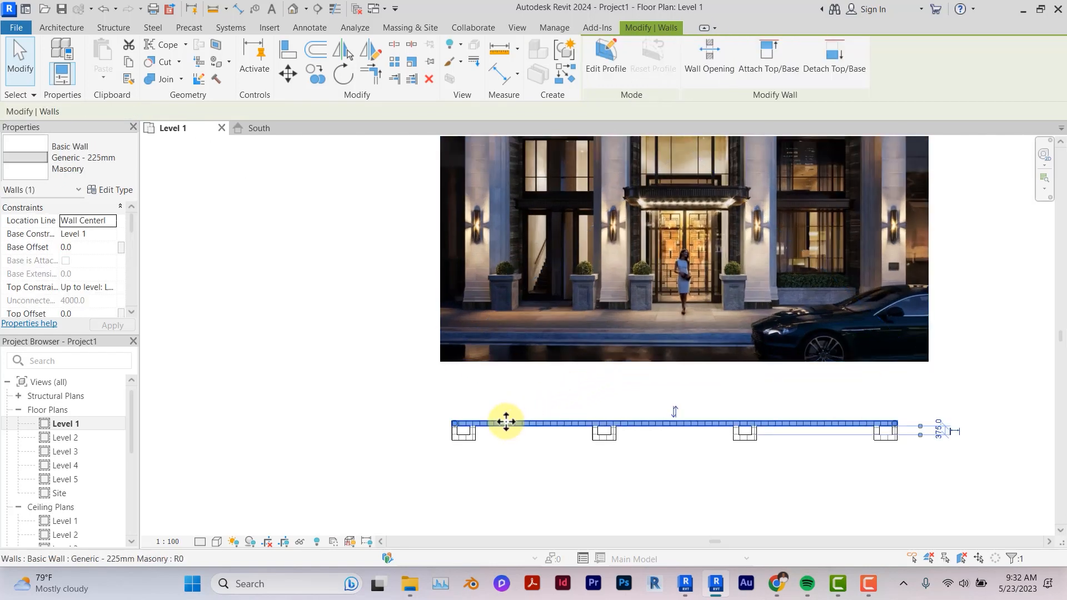
{"action": "key", "text": "c"}
{"action": "key", "text": "s"}
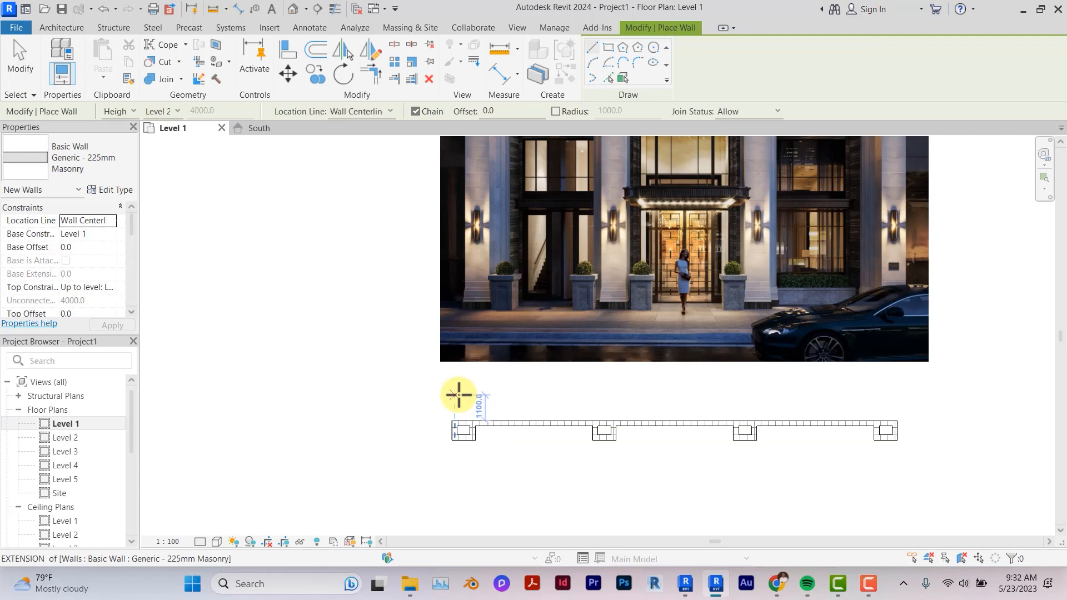
{"action": "left_click", "coordinate": [458, 395]}
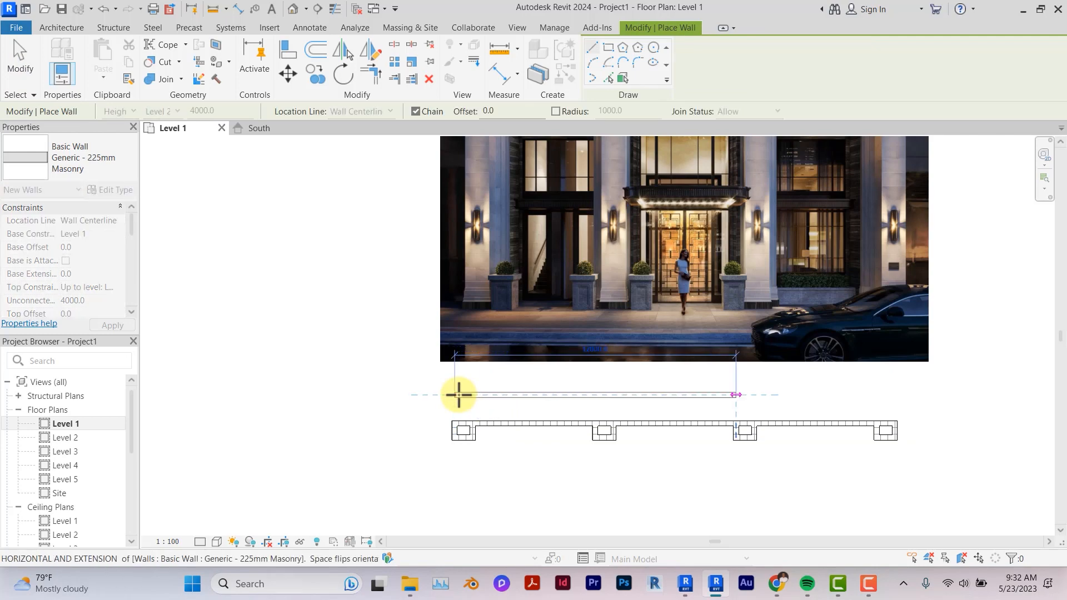
{"action": "middle_click_drag", "start_coordinate": [475, 411], "coordinate": [459, 394]}
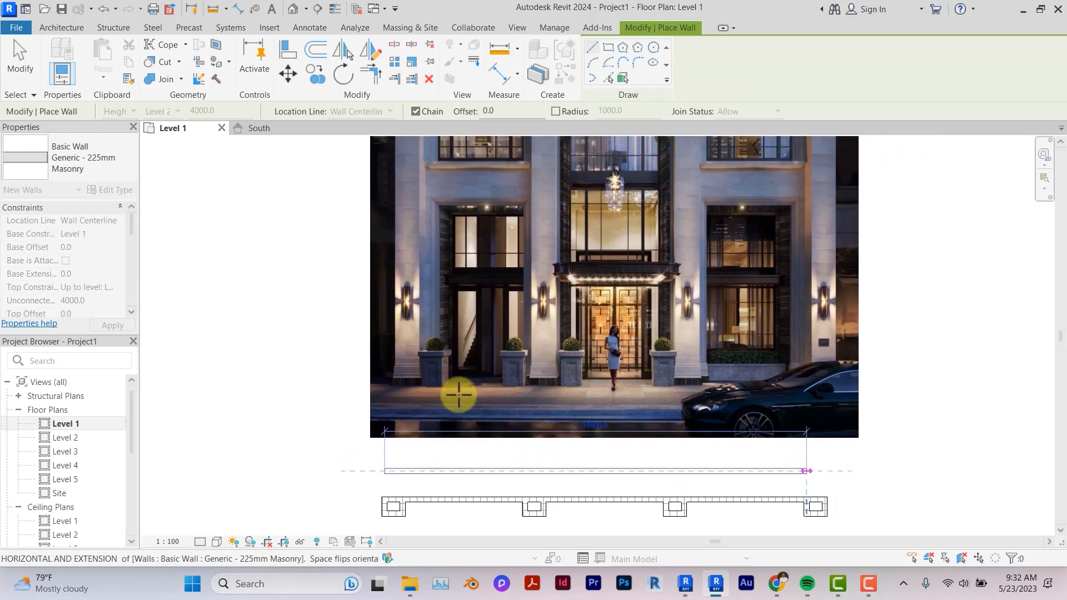
{"action": "key", "text": "Escape"}
{"action": "left_click", "coordinate": [162, 111]}
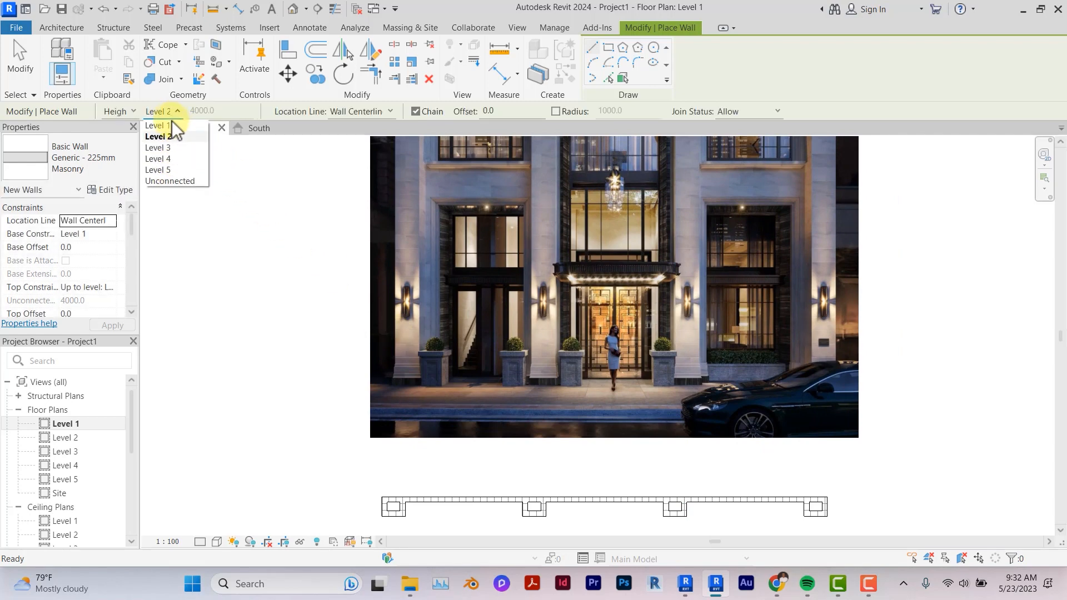
{"action": "left_click", "coordinate": [161, 148]}
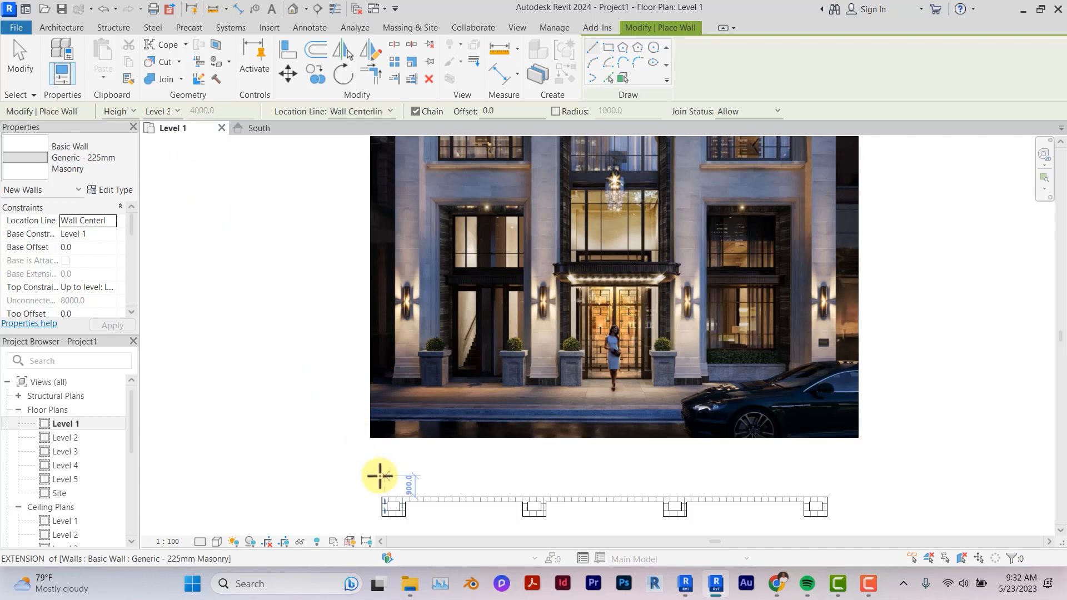
{"action": "left_click", "coordinate": [383, 475]}
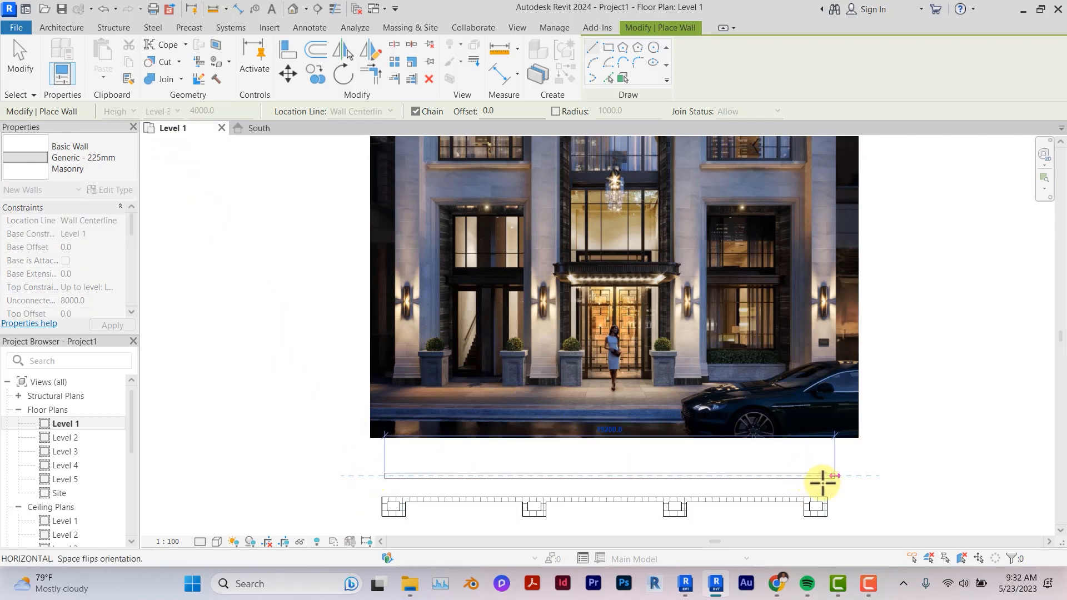
{"action": "left_click", "coordinate": [828, 486]}
{"action": "key", "text": "Escape"}
{"action": "key", "text": "Escape"}
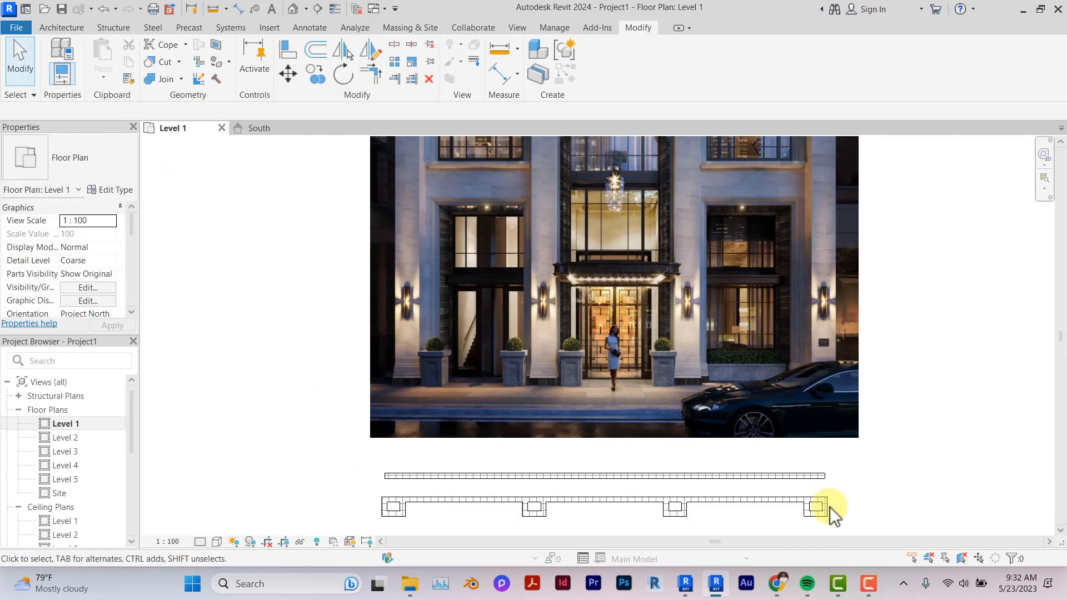
Step: Extend both end walls of the facade back past the Level 3 wall, and move the reference image farther away from the plan
{"action": "left_click_drag", "start_coordinate": [829, 507], "coordinate": [826, 448]}
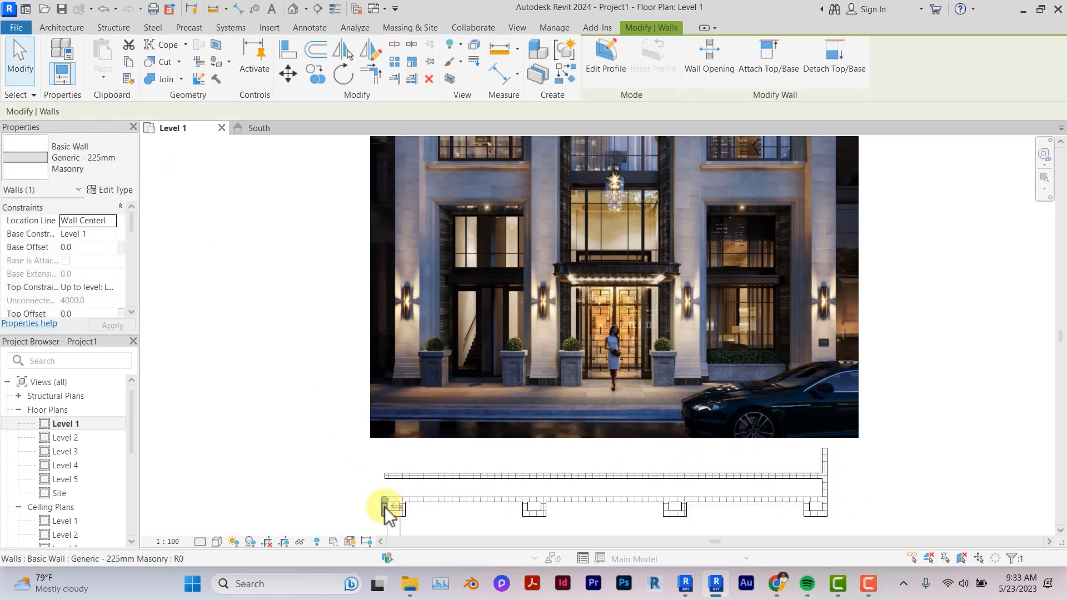
{"action": "left_click_drag", "start_coordinate": [385, 500], "coordinate": [386, 452]}
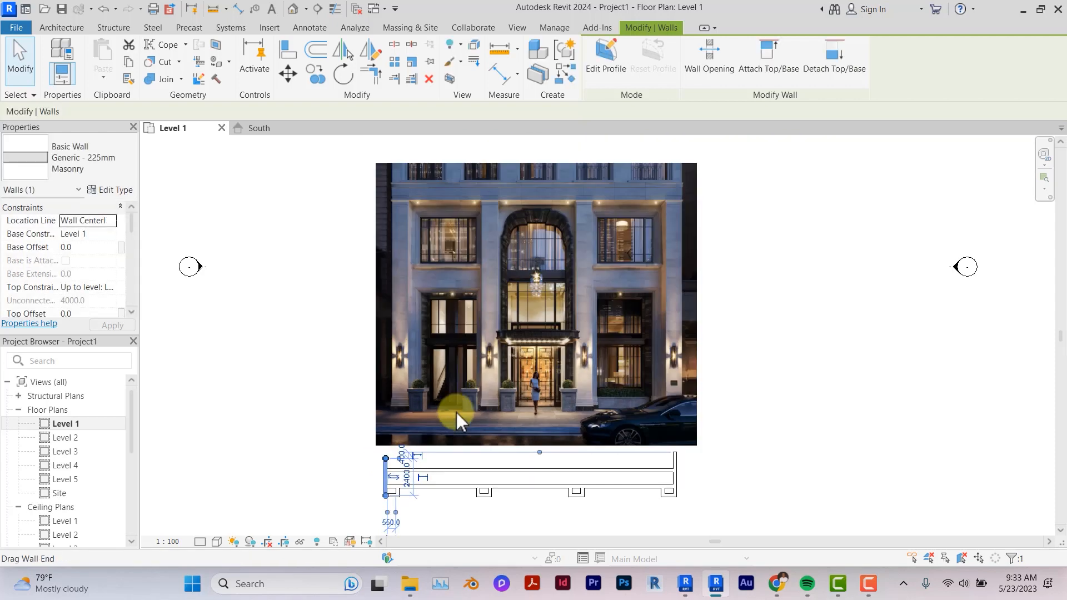
{"action": "scroll", "coordinate": [456, 412], "scroll_direction": "down", "scroll_amount": 1}
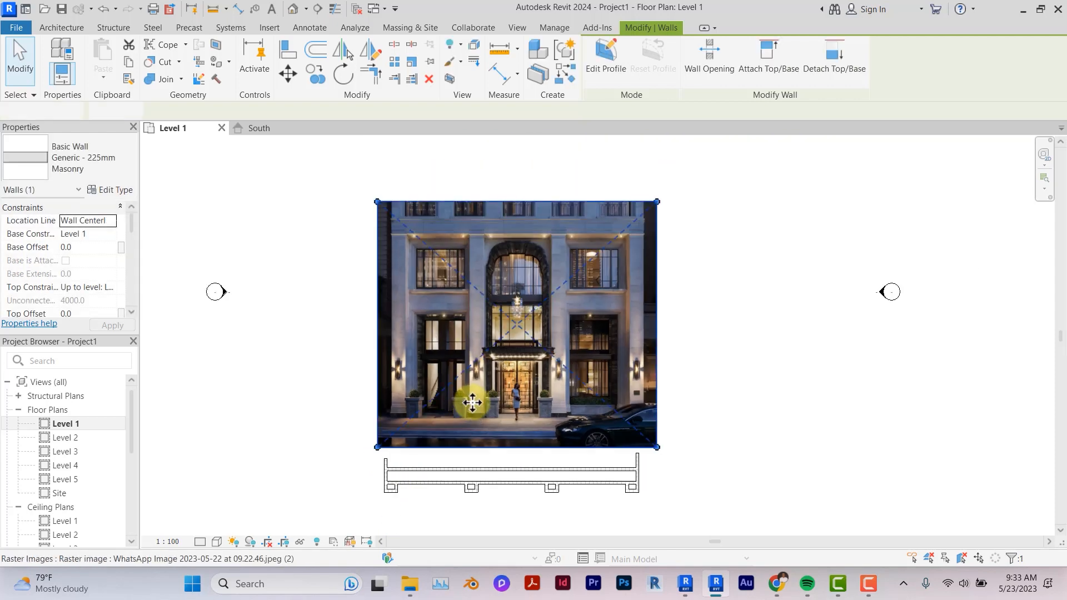
{"action": "left_click_drag", "start_coordinate": [484, 428], "coordinate": [503, 263]}
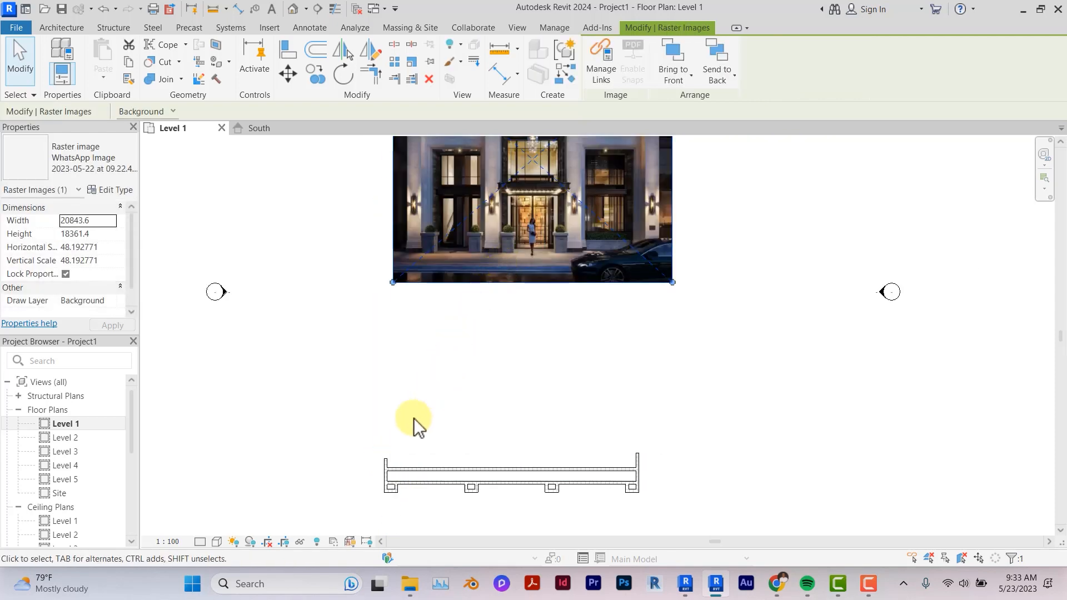
Step: Draw Level 2-high Generic - 225mm Masonry walls joining the two end walls around an 18775 mm rear wall, closing the rectangle behind the facade
{"action": "left_click", "coordinate": [389, 471]}
{"action": "key", "text": "w"}
{"action": "key", "text": "a"}
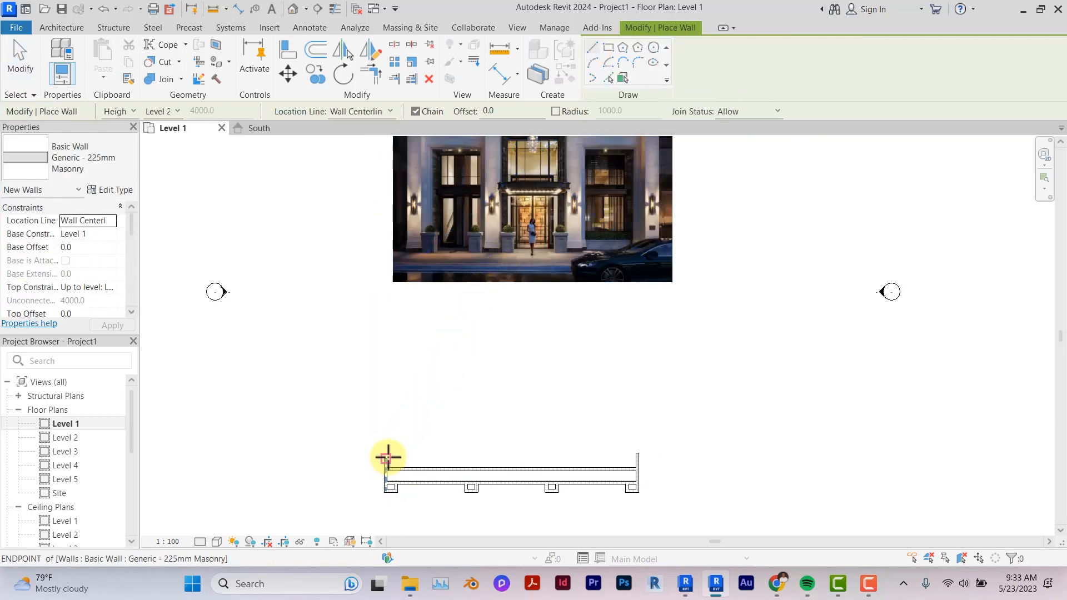
{"action": "left_click", "coordinate": [386, 459]}
{"action": "left_click", "coordinate": [385, 389]}
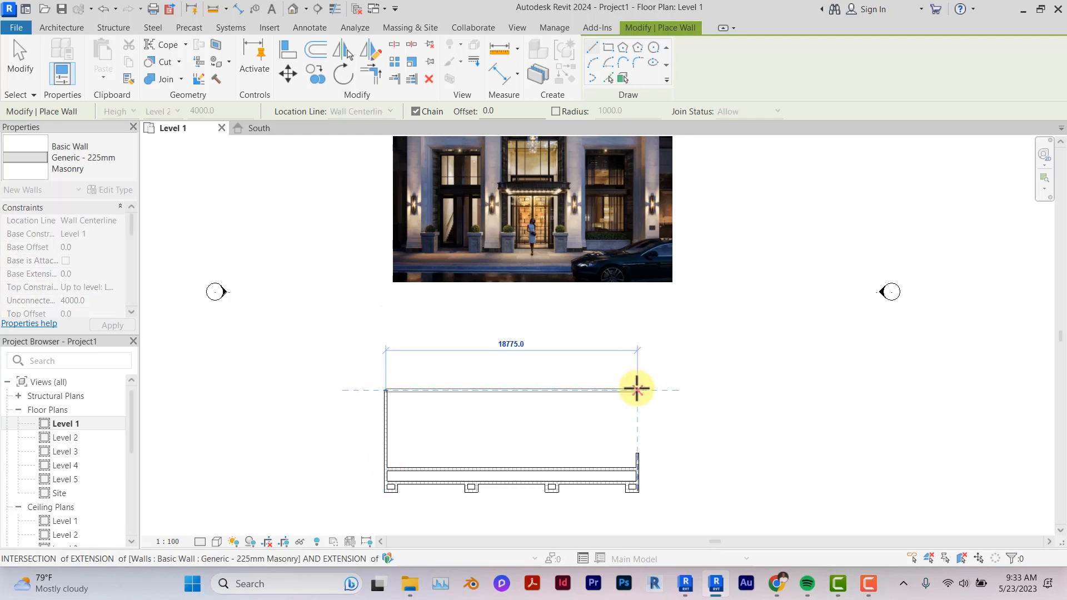
{"action": "left_click", "coordinate": [636, 389]}
{"action": "left_click", "coordinate": [636, 454]}
{"action": "key", "text": "Escape"}
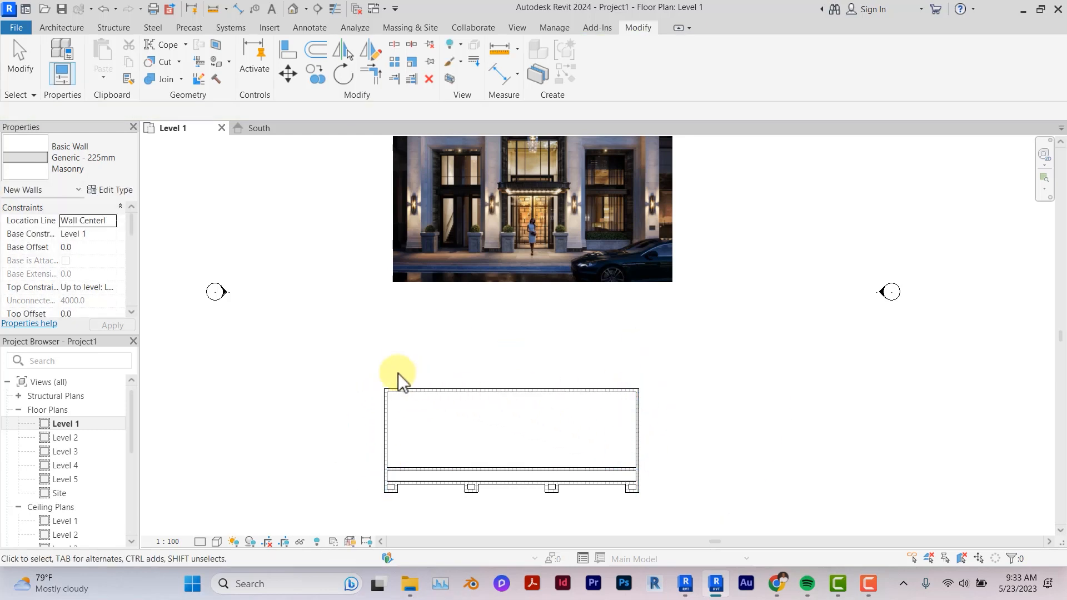
Step: Move all the walls together to just below the reference image, lined up with its right edge
{"action": "left_click_drag", "start_coordinate": [346, 355], "coordinate": [673, 532]}
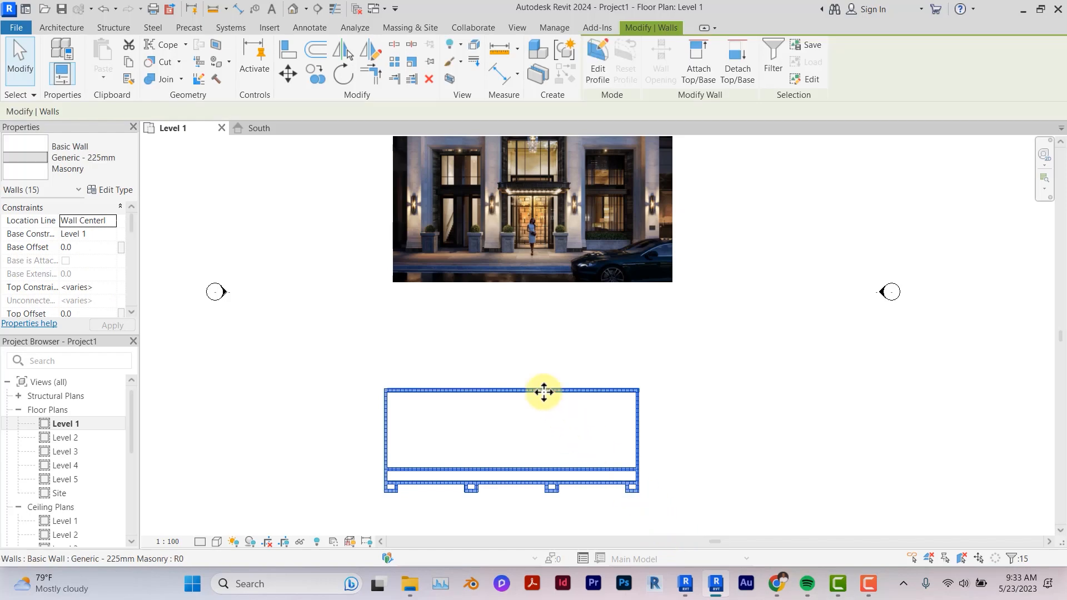
{"action": "left_click_drag", "start_coordinate": [544, 392], "coordinate": [577, 305]}
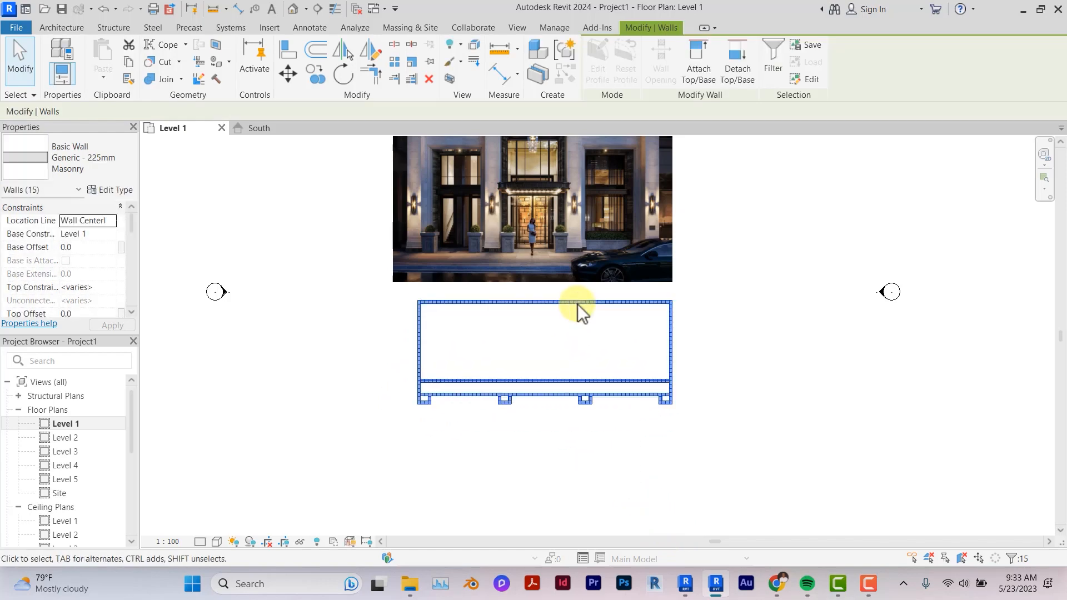
{"action": "scroll", "coordinate": [578, 306], "scroll_direction": "down", "scroll_amount": 3}
{"action": "scroll", "coordinate": [578, 304], "scroll_direction": "up", "scroll_amount": 4}
{"action": "key", "text": "Escape"}
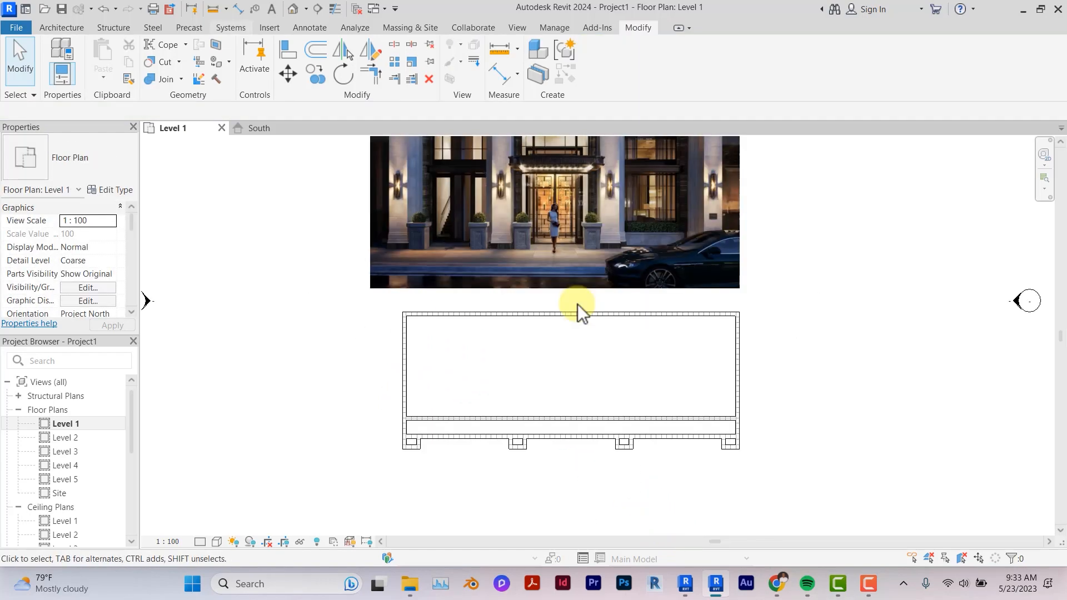
Step: Inspect the facade wall, piers, taller inner wall and rear enclosure in the default 3D view
{"action": "left_click", "coordinate": [297, 12]}
{"action": "scroll", "coordinate": [318, 332], "scroll_direction": "up", "scroll_amount": 4}
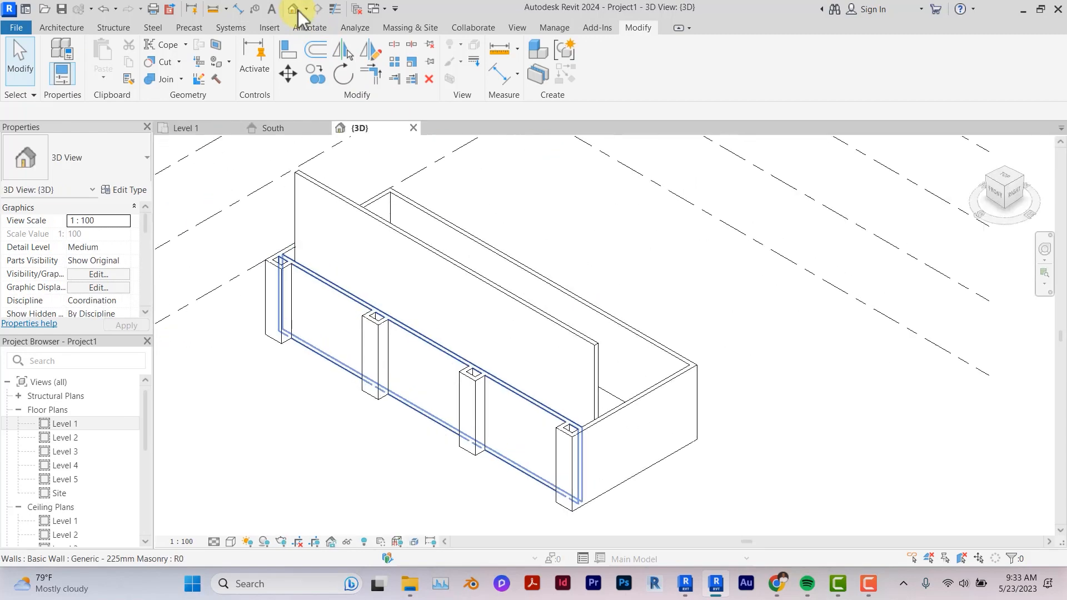
{"action": "middle_click_drag", "start_coordinate": [584, 354], "coordinate": [466, 291]}
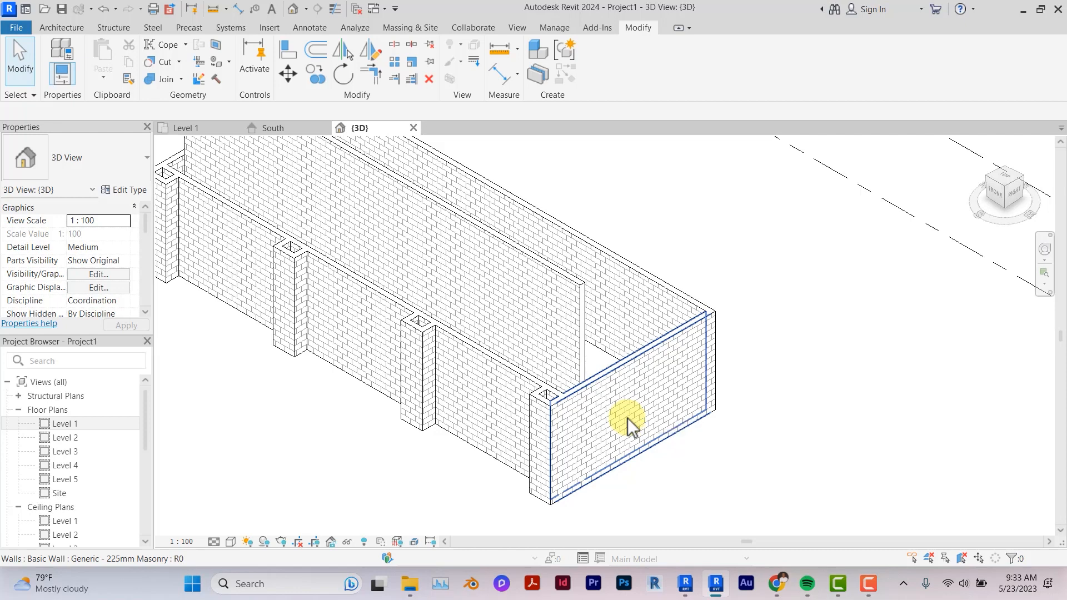
Step: Return to the Level 1 plan and compare the reference image's ground-floor piers and recessed bays with the drawn walls
{"action": "key", "text": "ctrl+Tab"}
{"action": "scroll", "coordinate": [628, 418], "scroll_direction": "up", "scroll_amount": 2}
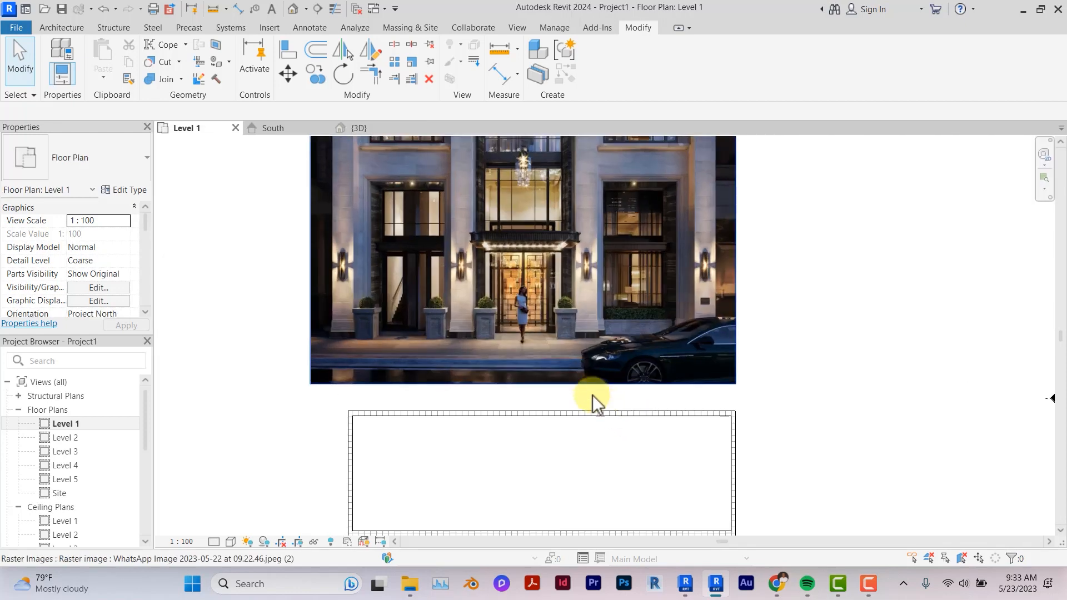
{"action": "scroll", "coordinate": [593, 395], "scroll_direction": "up", "scroll_amount": 2}
{"action": "scroll", "coordinate": [381, 256], "scroll_direction": "up", "scroll_amount": 2}
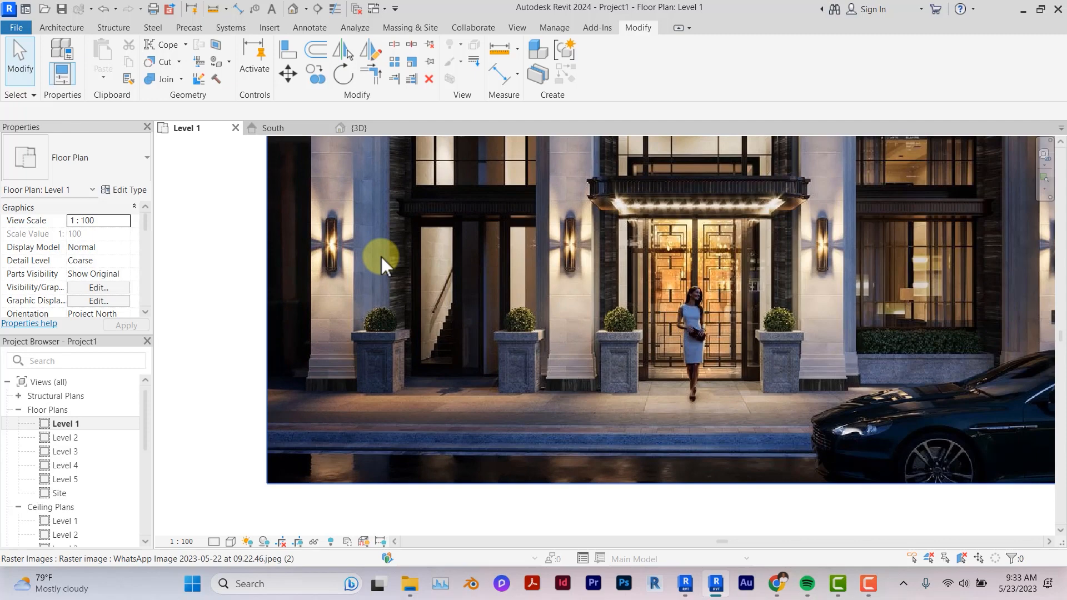
{"action": "scroll", "coordinate": [381, 257], "scroll_direction": "down", "scroll_amount": 2}
{"action": "middle_click_drag", "start_coordinate": [405, 300], "coordinate": [411, 64]}
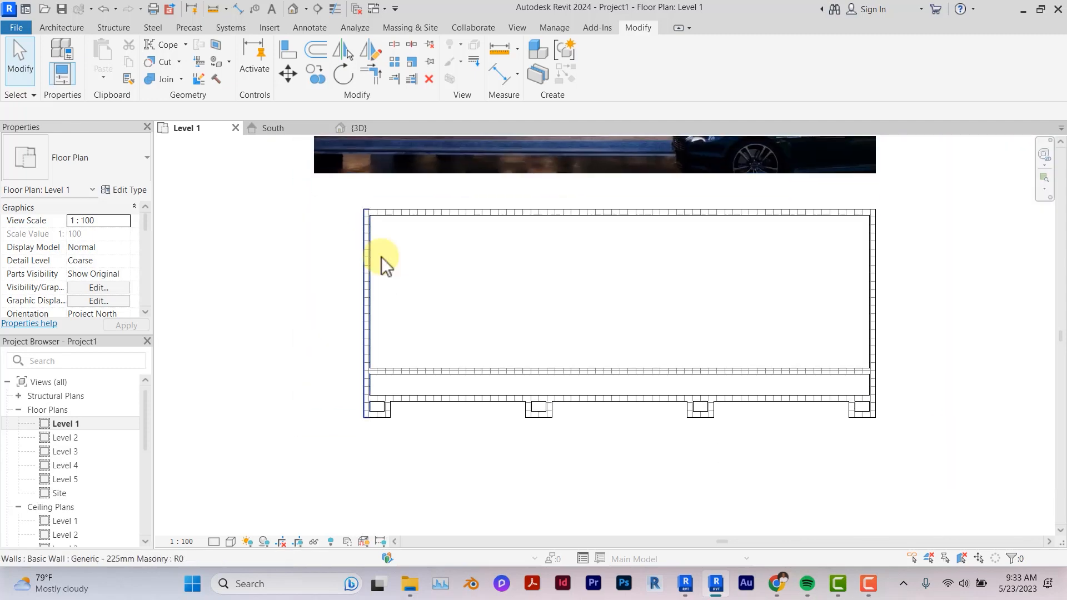
{"action": "middle_click_drag", "start_coordinate": [381, 256], "coordinate": [423, 421]}
{"action": "middle_click_drag", "start_coordinate": [428, 290], "coordinate": [400, 377]}
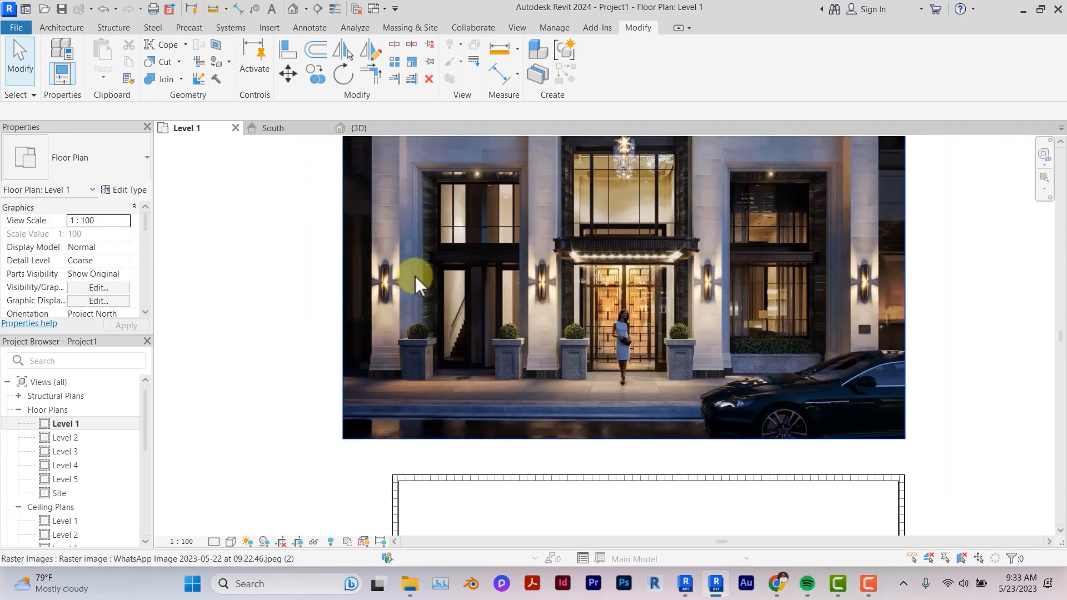
{"action": "scroll", "coordinate": [414, 275], "scroll_direction": "up", "scroll_amount": 2}
{"action": "middle_click_drag", "start_coordinate": [415, 276], "coordinate": [444, 50]}
{"action": "scroll", "coordinate": [415, 275], "scroll_direction": "down", "scroll_amount": 2}
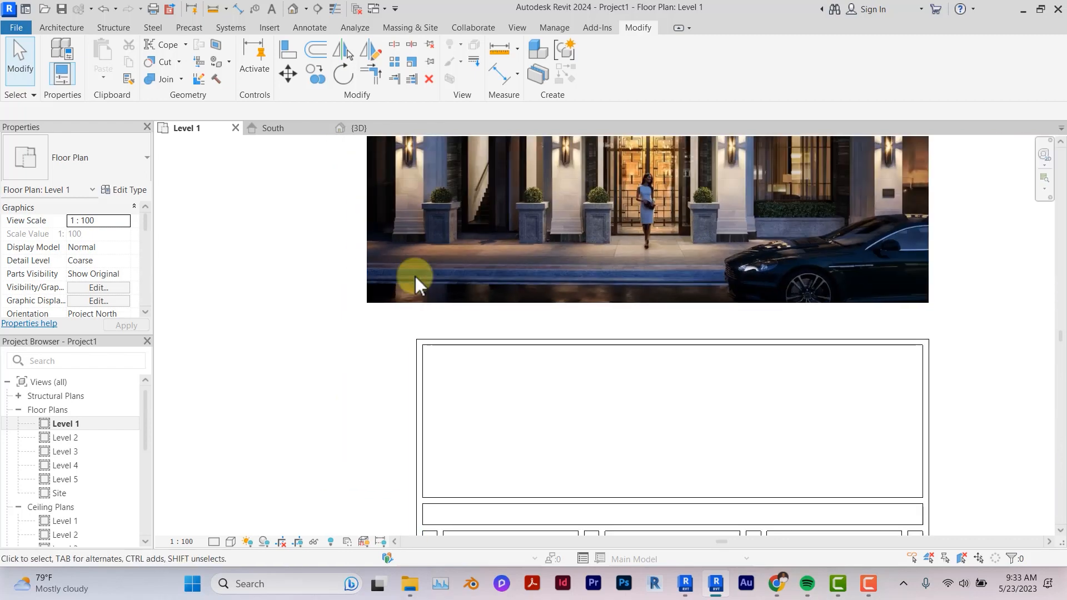
Step: Set the distance of the leftmost pier's front wall from the facade wall to 600 mm in the Level 1 plan
{"action": "middle_click_drag", "start_coordinate": [427, 503], "coordinate": [431, 331]}
{"action": "scroll", "coordinate": [432, 375], "scroll_direction": "up", "scroll_amount": 3}
{"action": "left_click", "coordinate": [431, 376]}
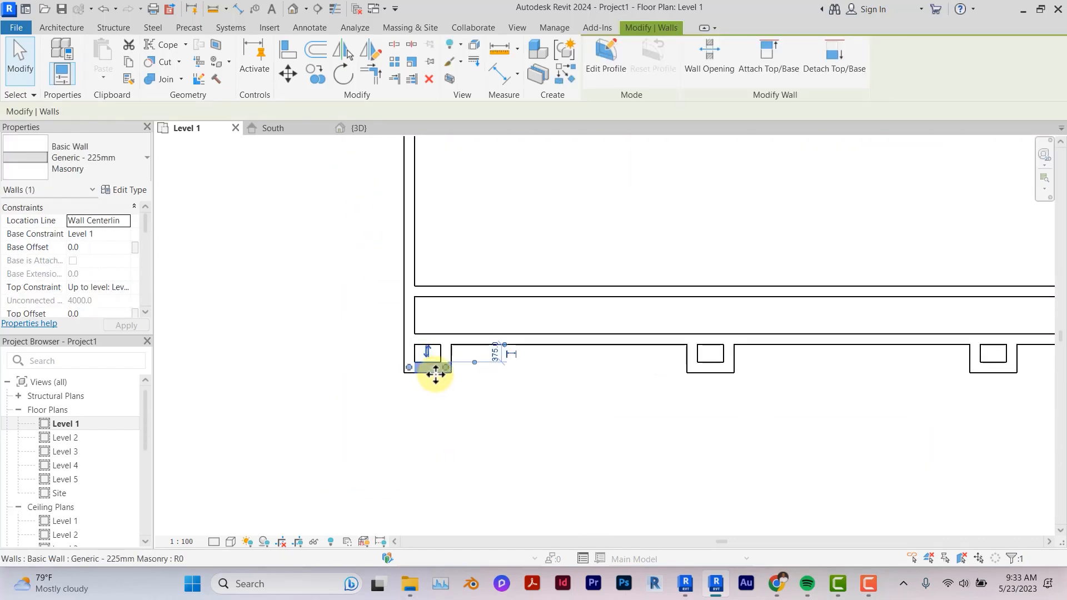
{"action": "scroll", "coordinate": [446, 363], "scroll_direction": "up", "scroll_amount": 3}
{"action": "left_click", "coordinate": [544, 346]}
{"action": "type", "text": "600"}
{"action": "key", "text": "Return"}
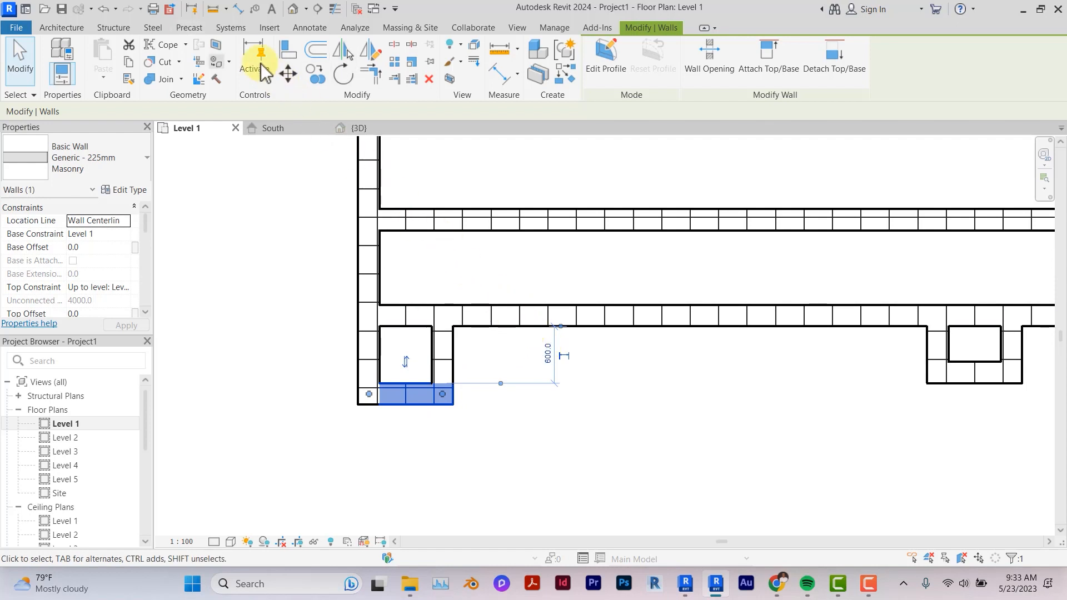
{"action": "key", "text": "Escape"}
Step: Align the front faces of the other three piers with the leftmost pier's front face, using multiple alignment
{"action": "left_click", "coordinate": [288, 52]}
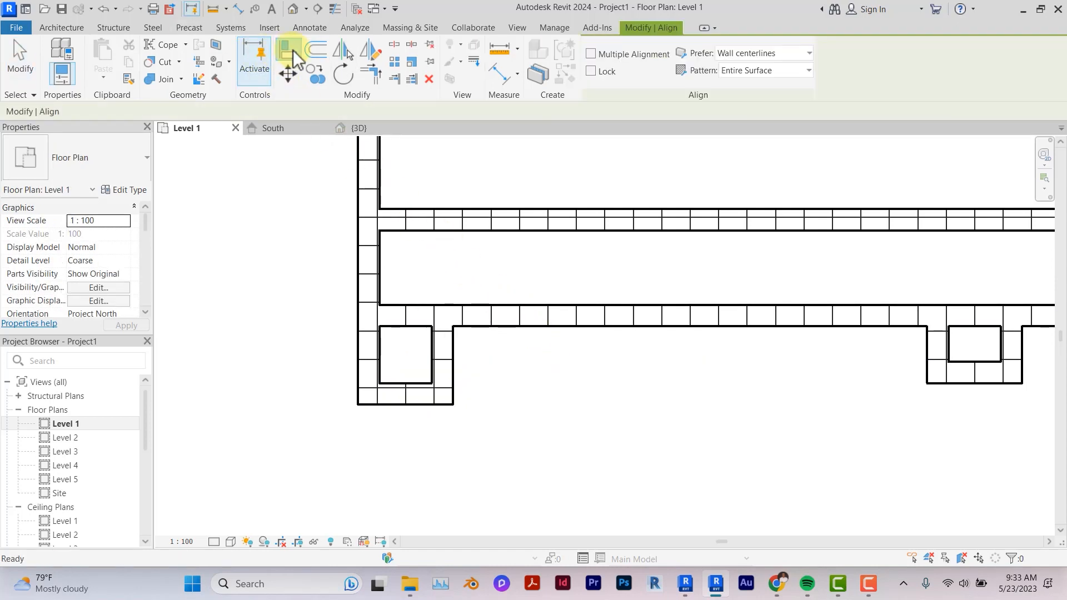
{"action": "left_click", "coordinate": [289, 52]}
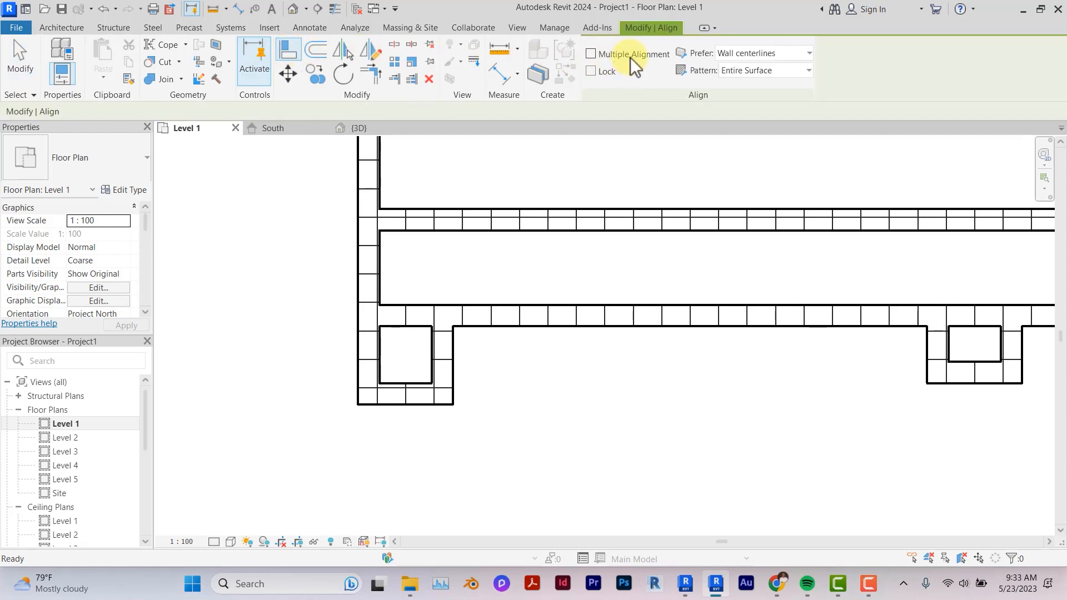
{"action": "left_click", "coordinate": [428, 404]}
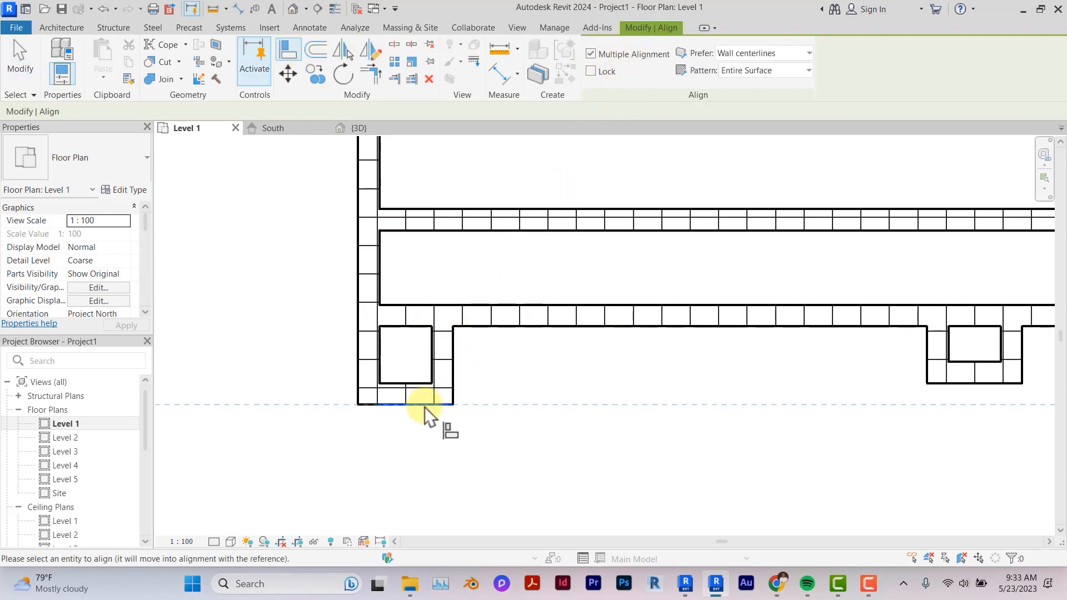
{"action": "left_click", "coordinate": [975, 383]}
{"action": "middle_click_drag", "start_coordinate": [989, 389], "coordinate": [857, 370]}
{"action": "scroll", "coordinate": [786, 362], "scroll_direction": "down", "scroll_amount": 2}
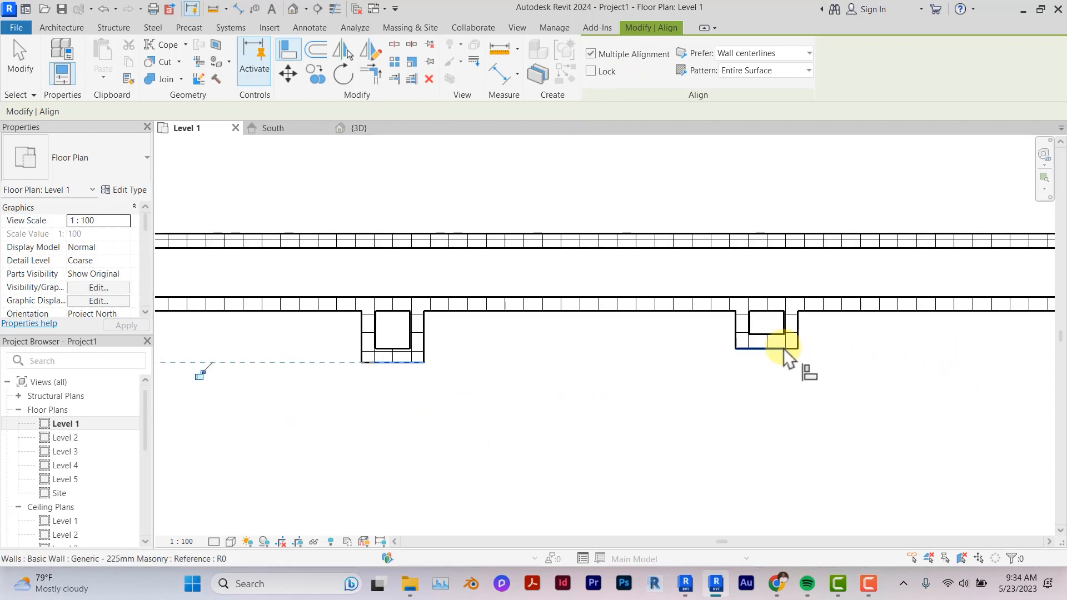
{"action": "scroll", "coordinate": [1023, 362], "scroll_direction": "down", "scroll_amount": 2}
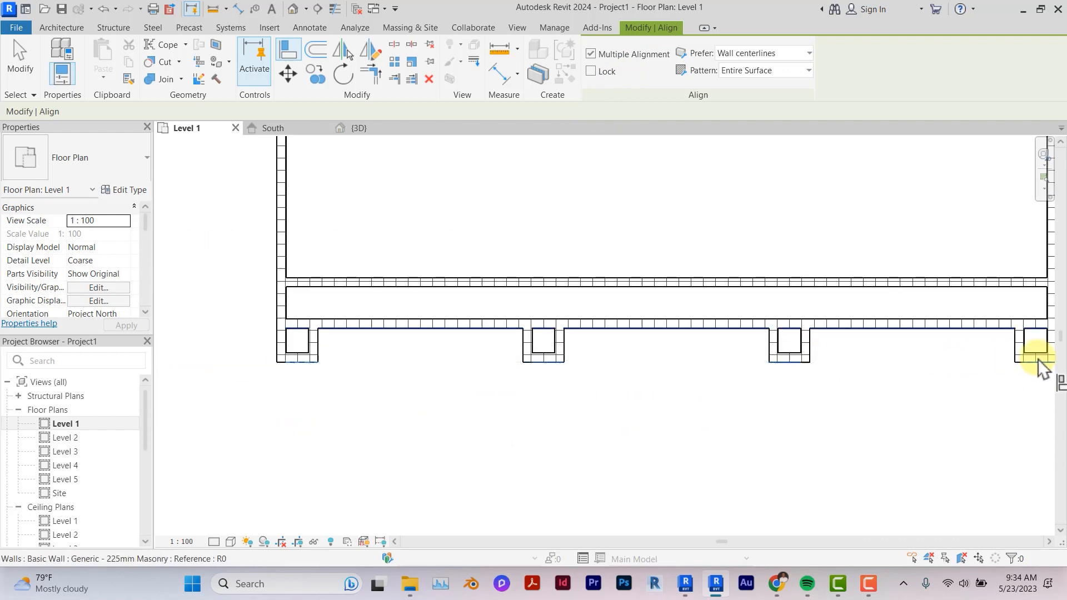
{"action": "scroll", "coordinate": [1042, 367], "scroll_direction": "down", "scroll_amount": 2}
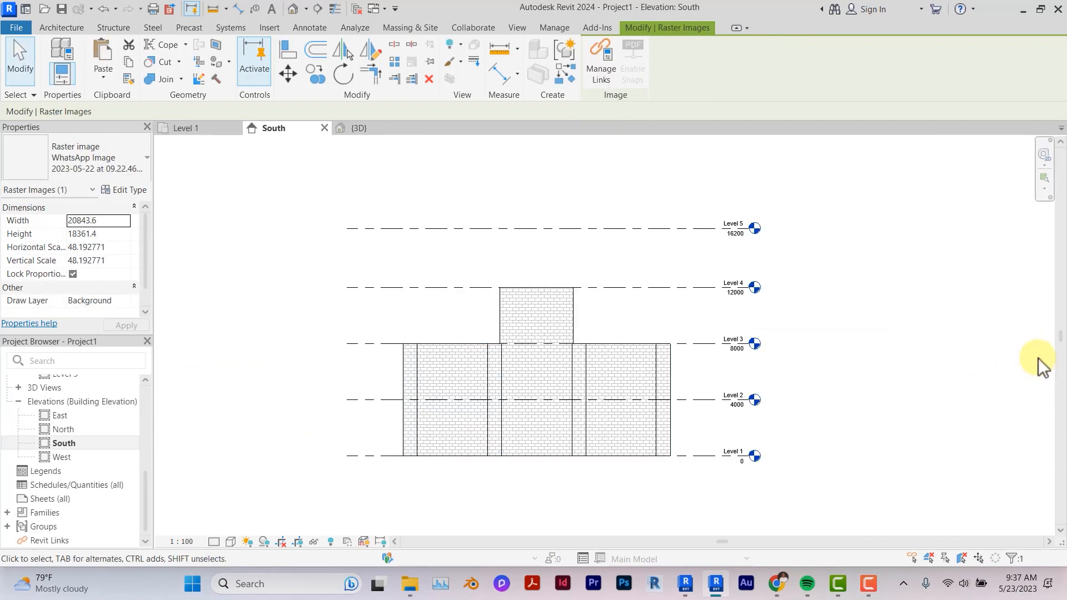
Step: Place the copied reference image in the South elevation and move it up to just above Level 5
{"action": "scroll", "coordinate": [1039, 362], "scroll_direction": "down", "scroll_amount": 1}
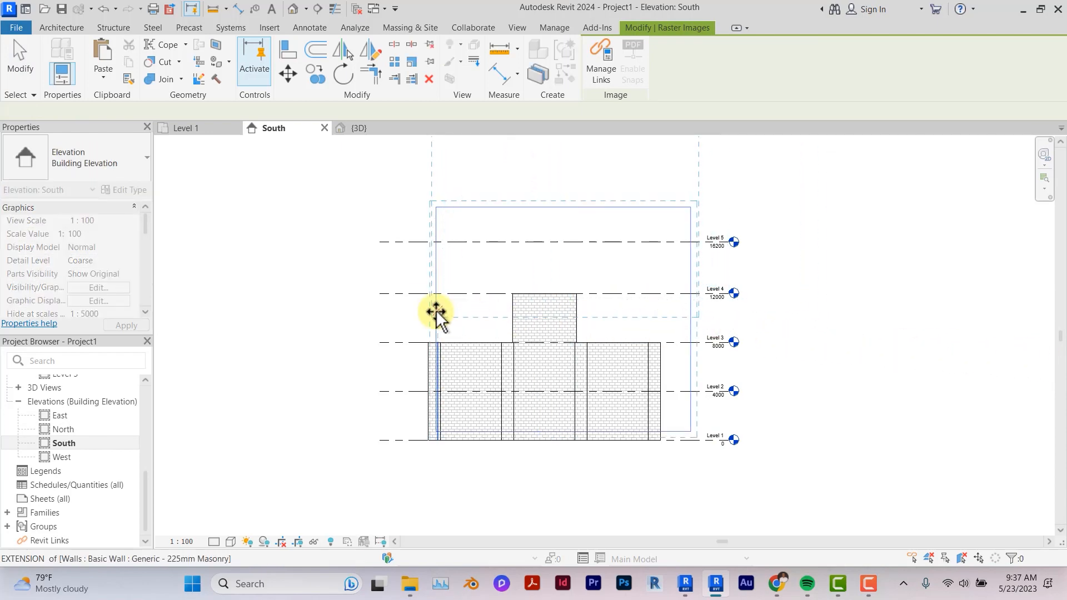
{"action": "left_click", "coordinate": [436, 312]}
{"action": "scroll", "coordinate": [437, 320], "scroll_direction": "up", "scroll_amount": 2}
{"action": "middle_click_drag", "start_coordinate": [486, 385], "coordinate": [460, 422]}
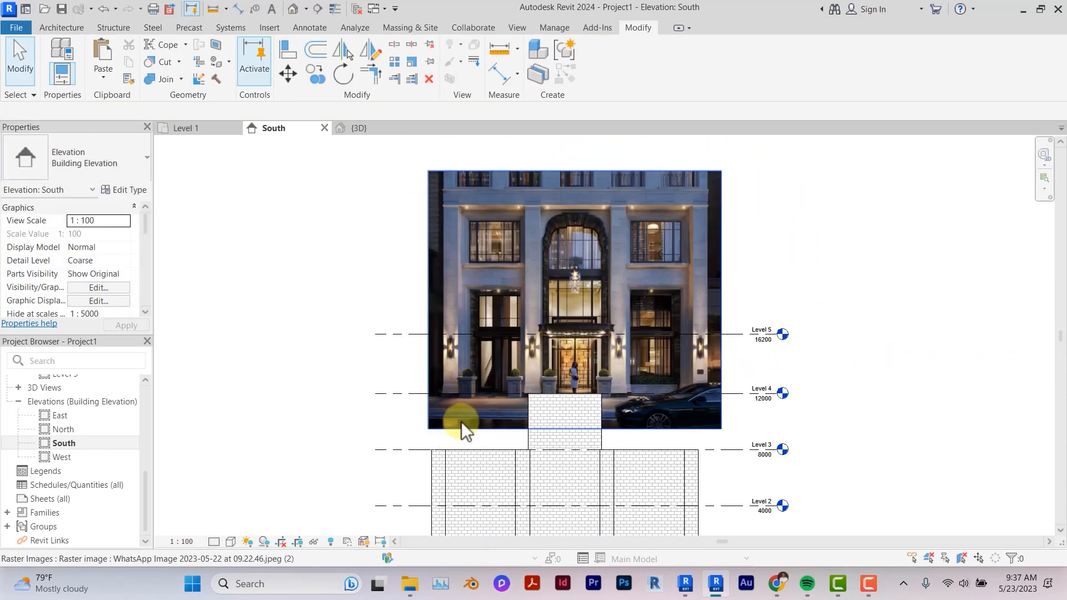
{"action": "left_click", "coordinate": [461, 422]}
{"action": "left_click_drag", "start_coordinate": [459, 422], "coordinate": [458, 323]}
{"action": "key", "text": "Escape"}
{"action": "middle_click_drag", "start_coordinate": [471, 282], "coordinate": [468, 331]}
{"action": "scroll", "coordinate": [465, 329], "scroll_direction": "down", "scroll_amount": 1}
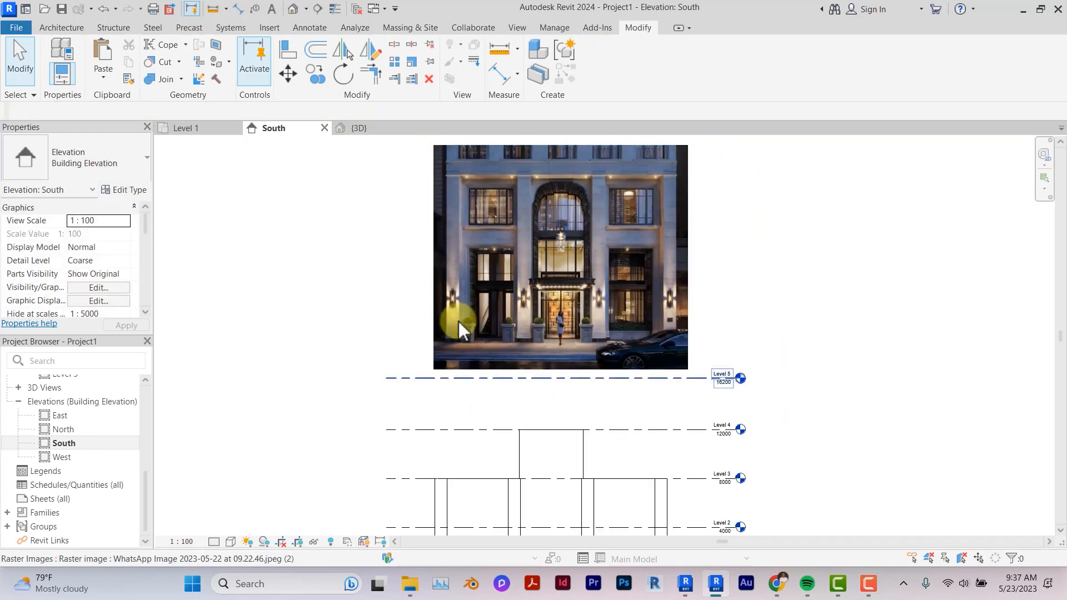
Step: Set the top constraint of all four piers and the connected rear enclosure walls to Level 4
{"action": "middle_click_drag", "start_coordinate": [440, 462], "coordinate": [445, 425]}
{"action": "key", "text": "Tab"}
{"action": "left_click", "coordinate": [441, 462]}
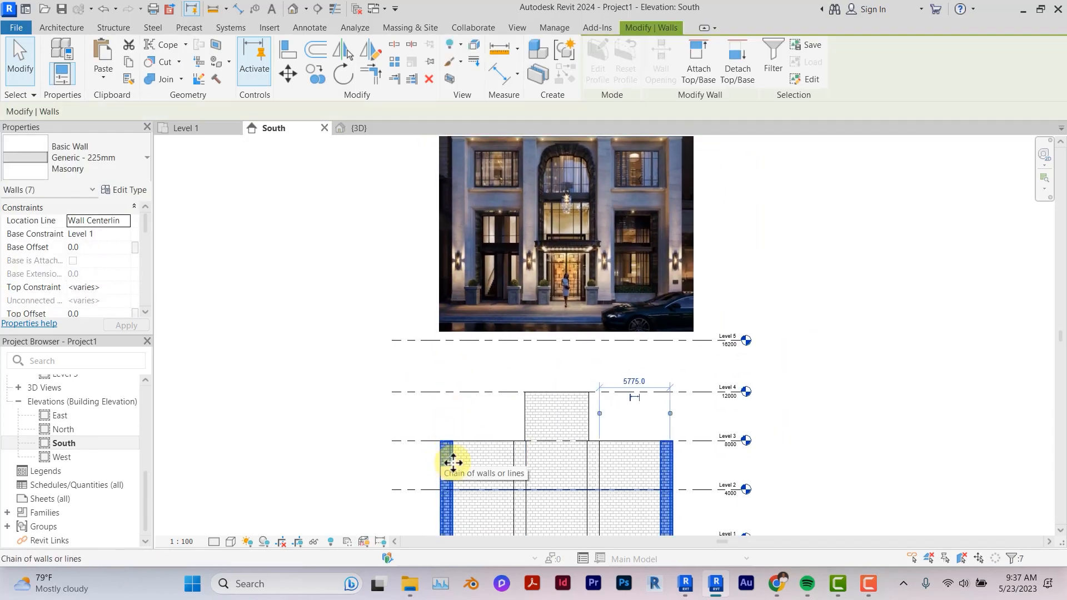
{"action": "left_click", "coordinate": [523, 466], "text": "ctrl"}
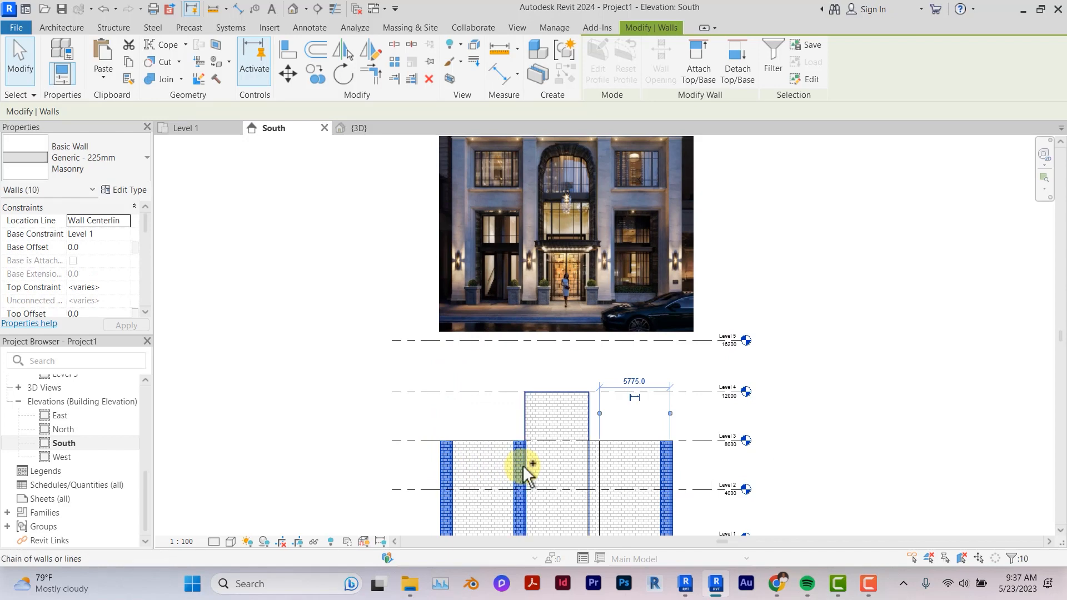
{"action": "left_click", "coordinate": [591, 471], "text": "ctrl"}
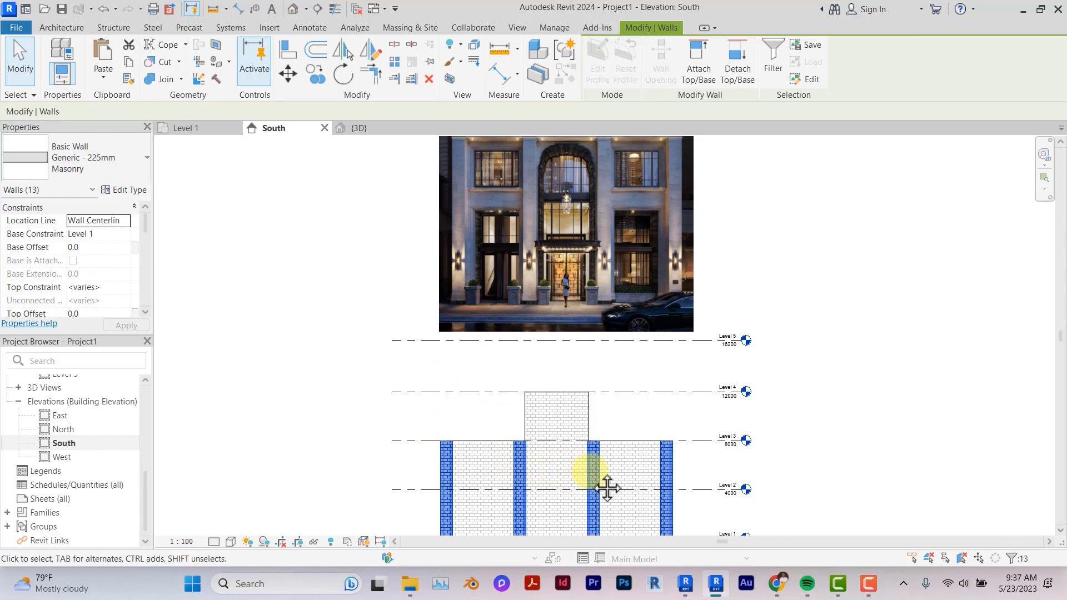
{"action": "middle_click_drag", "start_coordinate": [607, 489], "coordinate": [607, 517]}
{"action": "middle_click_drag", "start_coordinate": [591, 472], "coordinate": [585, 493]}
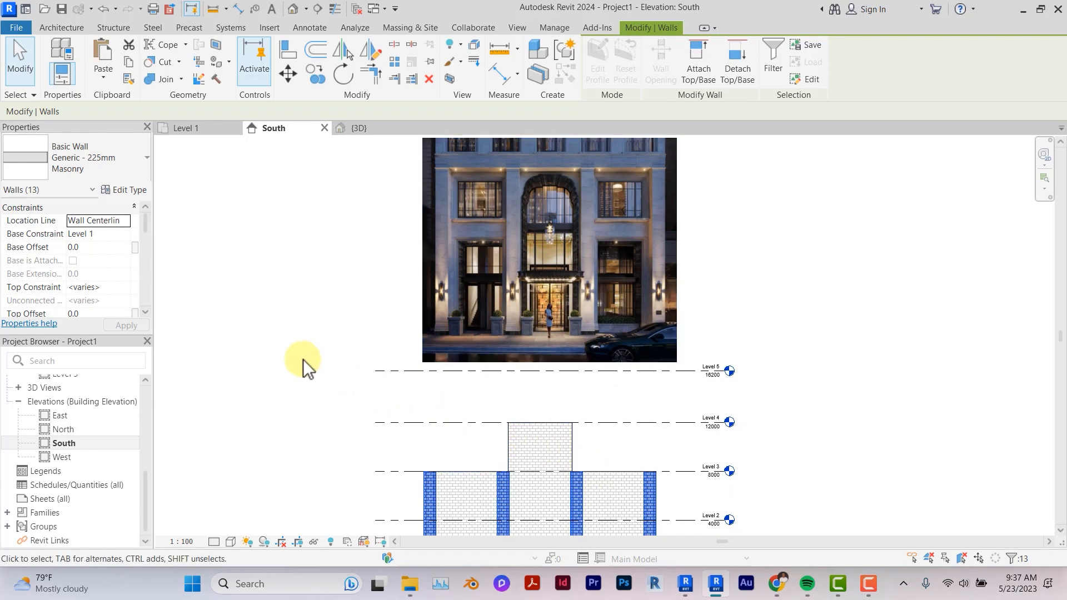
{"action": "left_click", "coordinate": [130, 290]}
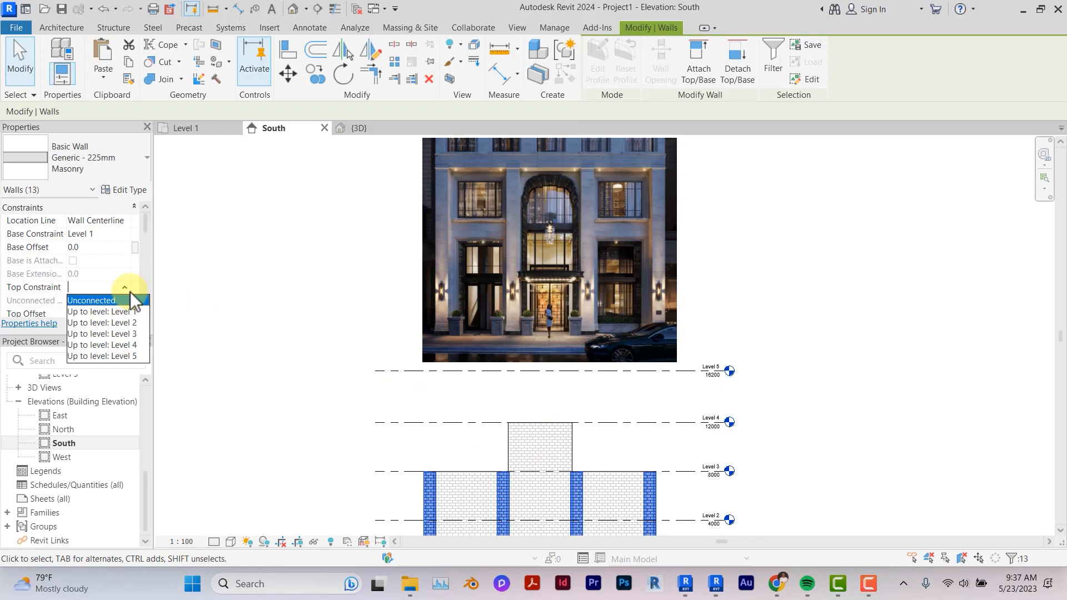
{"action": "left_click", "coordinate": [132, 344]}
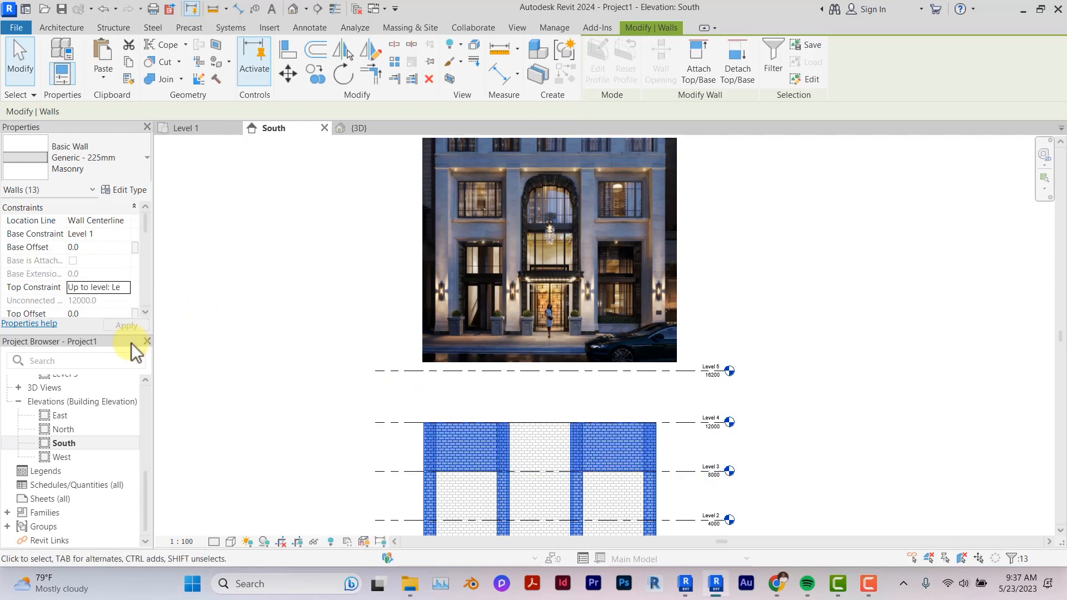
{"action": "middle_click_drag", "start_coordinate": [194, 360], "coordinate": [147, 328]}
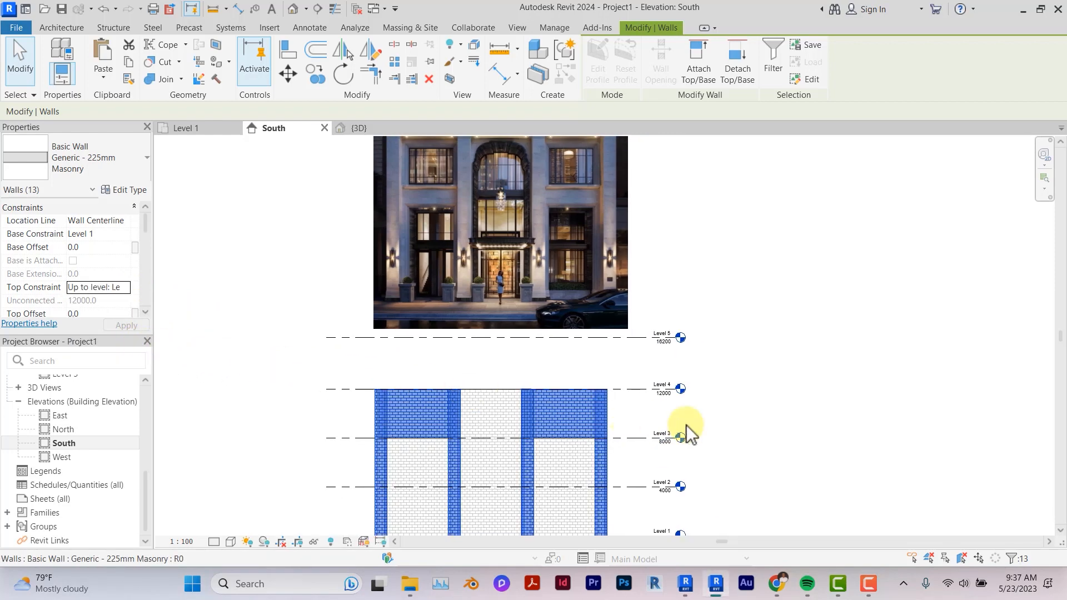
{"action": "left_click", "coordinate": [807, 444]}
Step: Set the top constraint of the two outer bay walls between the piers to Level 4
{"action": "left_click", "coordinate": [559, 442]}
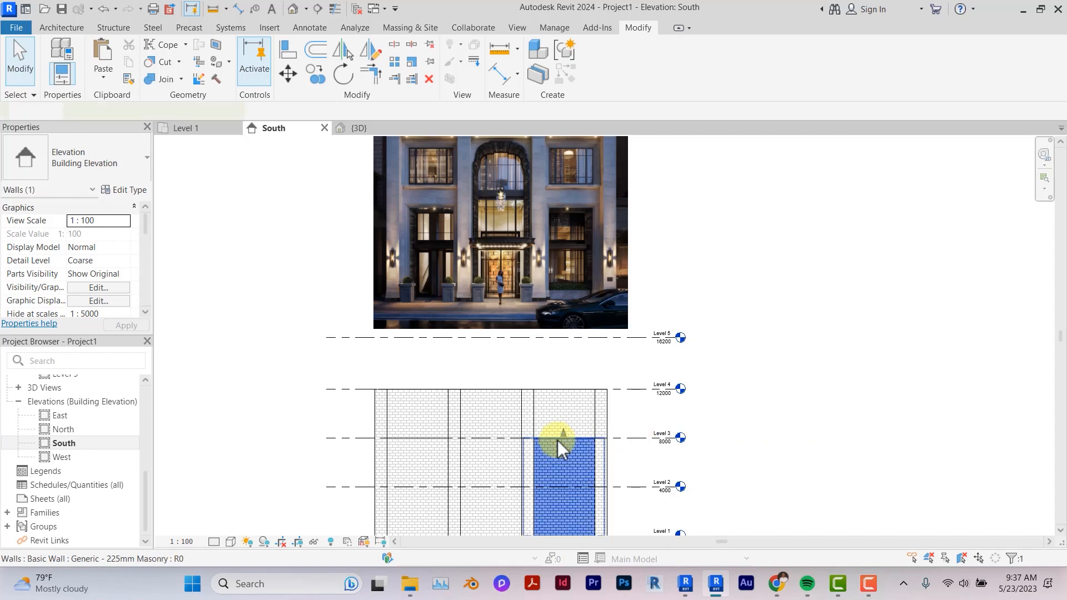
{"action": "left_click", "coordinate": [424, 438], "text": "ctrl"}
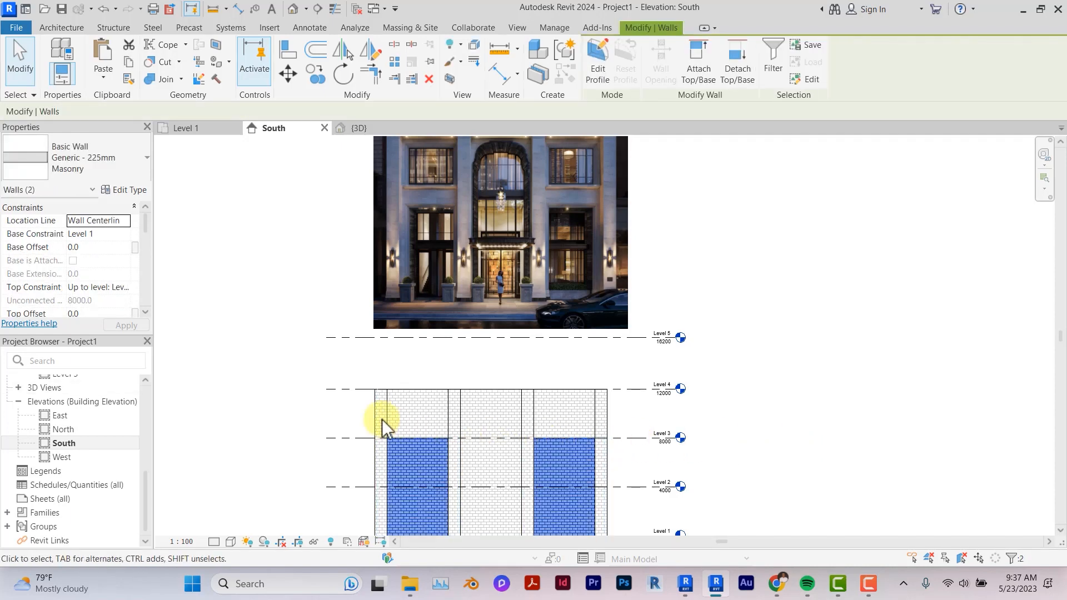
{"action": "left_click", "coordinate": [129, 289]}
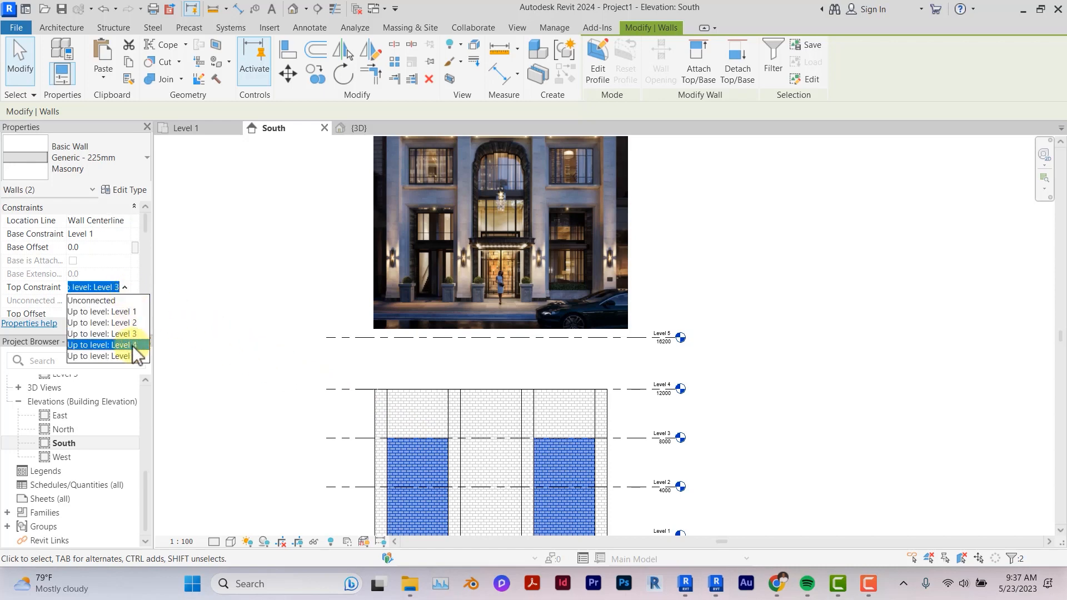
{"action": "left_click", "coordinate": [92, 345]}
{"action": "left_click", "coordinate": [712, 417]}
{"action": "scroll", "coordinate": [712, 417], "scroll_direction": "down", "scroll_amount": 3}
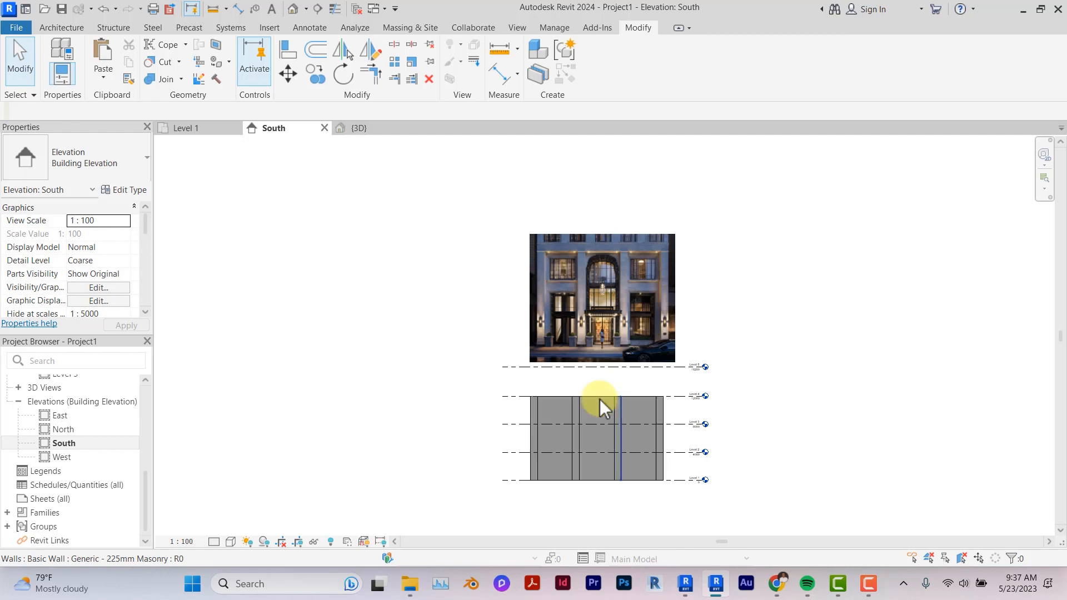
Step: Move the reference image so the base corner of its left pier meets the facade's lower-left corner at Level 1
{"action": "scroll", "coordinate": [599, 398], "scroll_direction": "up", "scroll_amount": 2}
{"action": "mouse_move", "coordinate": [599, 399]}
{"action": "middle_mouse_down"}
{"action": "mouse_move", "coordinate": [616, 416]}
{"action": "mouse_move", "coordinate": [597, 408]}
{"action": "mouse_move", "coordinate": [617, 402]}
{"action": "mouse_move", "coordinate": [599, 393]}
{"action": "mouse_move", "coordinate": [586, 356]}
{"action": "middle_mouse_up"}
{"action": "left_click", "coordinate": [578, 322]}
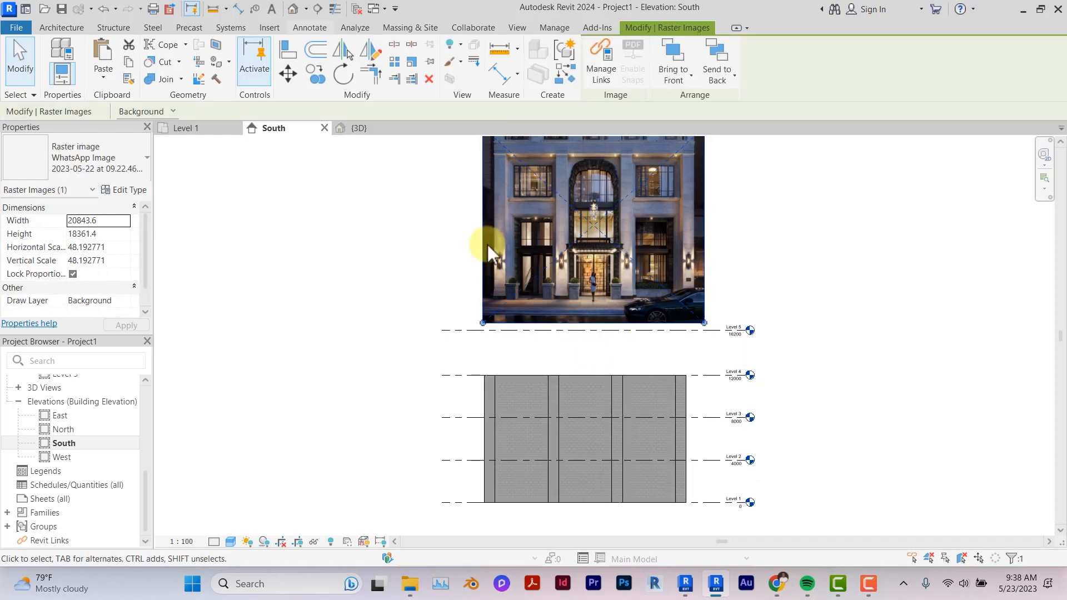
{"action": "left_click", "coordinate": [288, 72]}
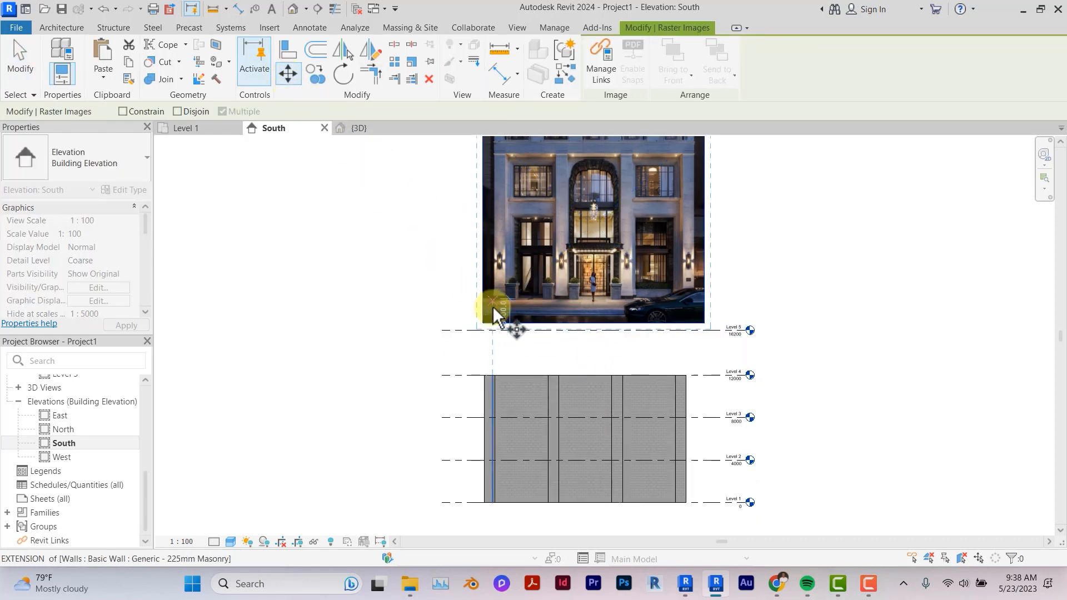
{"action": "scroll", "coordinate": [493, 308], "scroll_direction": "up", "scroll_amount": 3}
{"action": "scroll", "coordinate": [493, 309], "scroll_direction": "up", "scroll_amount": 2}
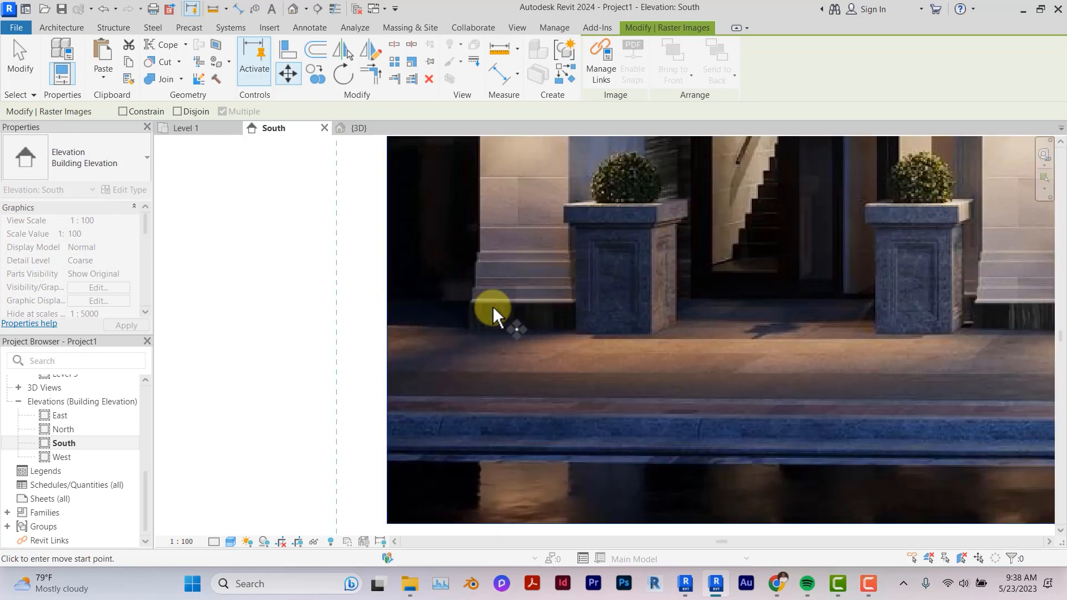
{"action": "left_click", "coordinate": [475, 329]}
{"action": "scroll", "coordinate": [474, 331], "scroll_direction": "down", "scroll_amount": 1}
{"action": "scroll", "coordinate": [474, 328], "scroll_direction": "down", "scroll_amount": 3}
{"action": "scroll", "coordinate": [474, 331], "scroll_direction": "up", "scroll_amount": 3}
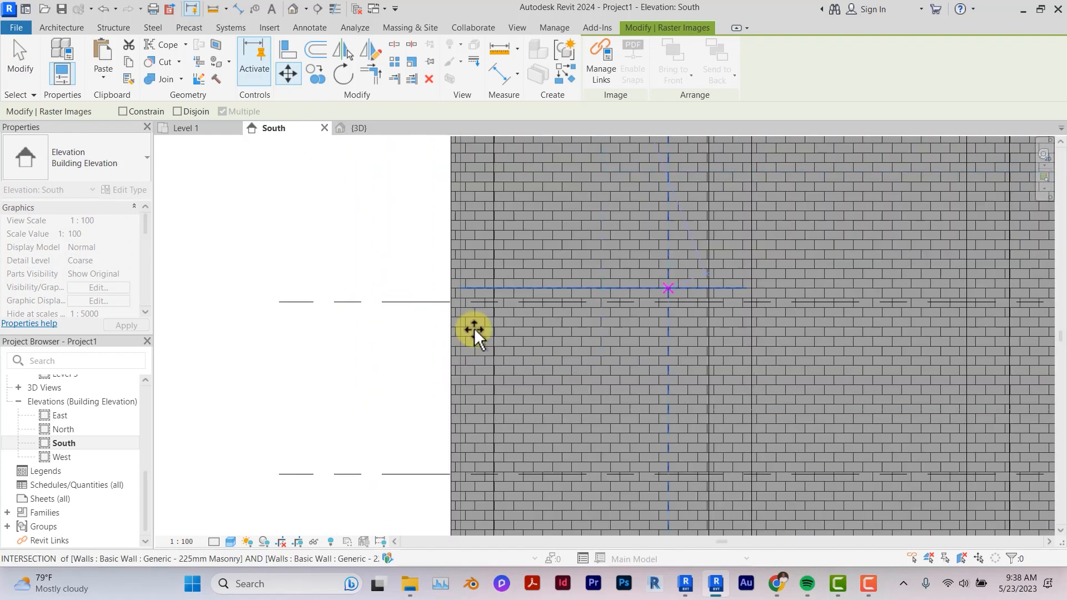
{"action": "scroll", "coordinate": [475, 333], "scroll_direction": "down", "scroll_amount": 2}
{"action": "scroll", "coordinate": [481, 341], "scroll_direction": "up", "scroll_amount": 2}
{"action": "scroll", "coordinate": [482, 344], "scroll_direction": "down", "scroll_amount": 1}
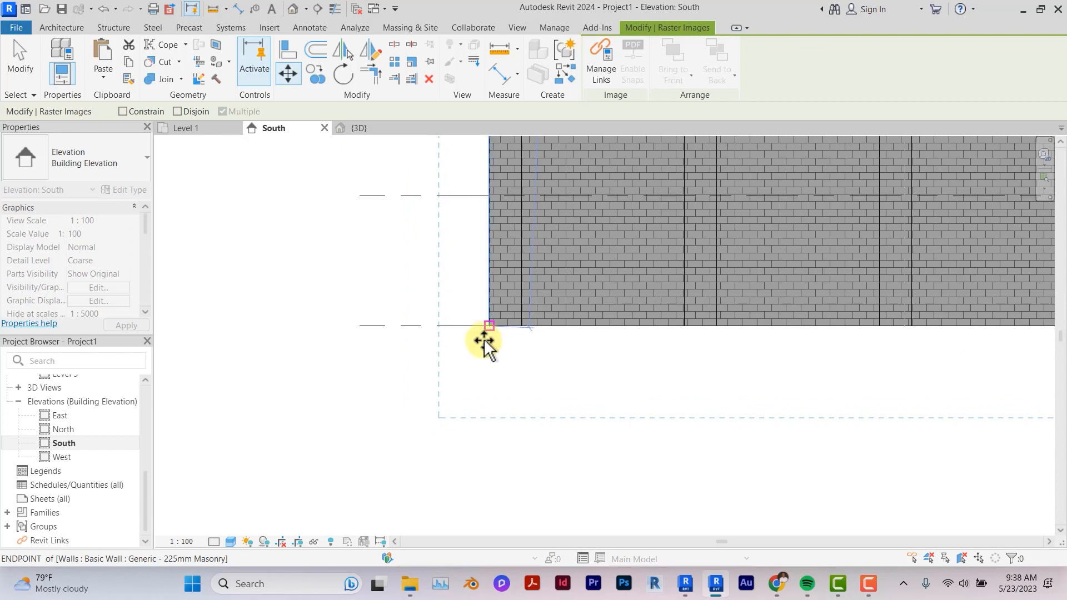
{"action": "left_click", "coordinate": [483, 345]}
{"action": "scroll", "coordinate": [524, 316], "scroll_direction": "down", "scroll_amount": 3}
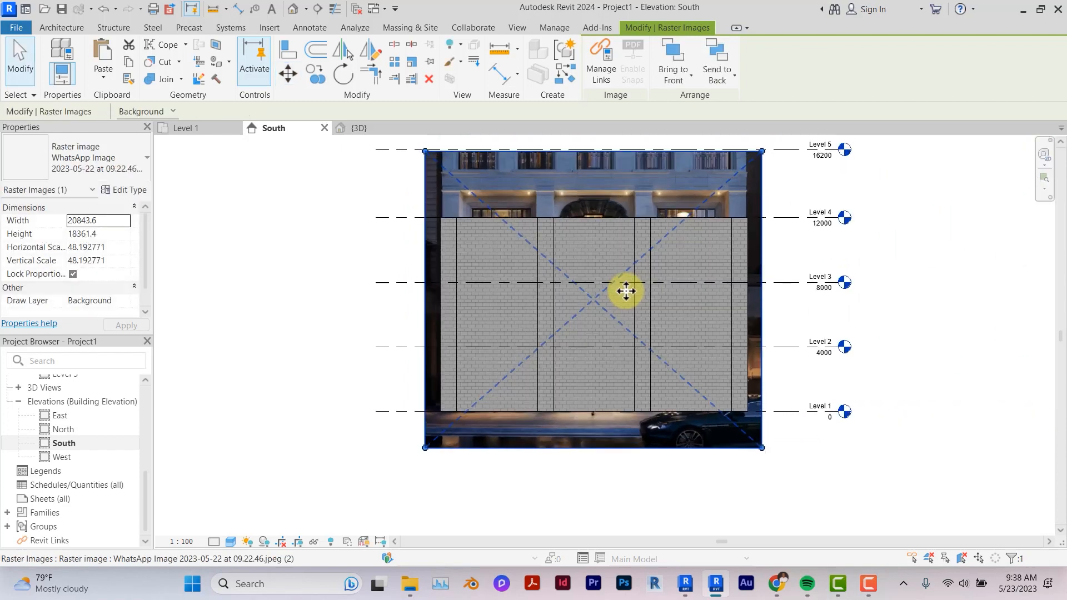
Step: Display the South elevation in wireframe to compare the walls with the reference image behind them
{"action": "key", "text": "w"}
{"action": "key", "text": "f"}
{"action": "scroll", "coordinate": [626, 290], "scroll_direction": "up", "scroll_amount": 2}
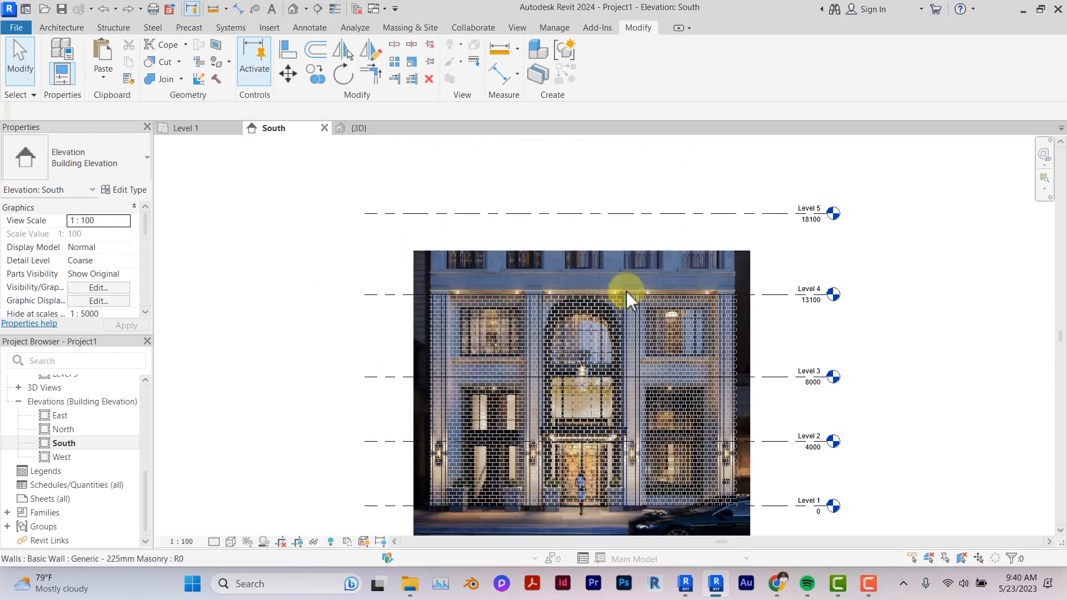
{"action": "scroll", "coordinate": [625, 292], "scroll_direction": "up", "scroll_amount": 2}
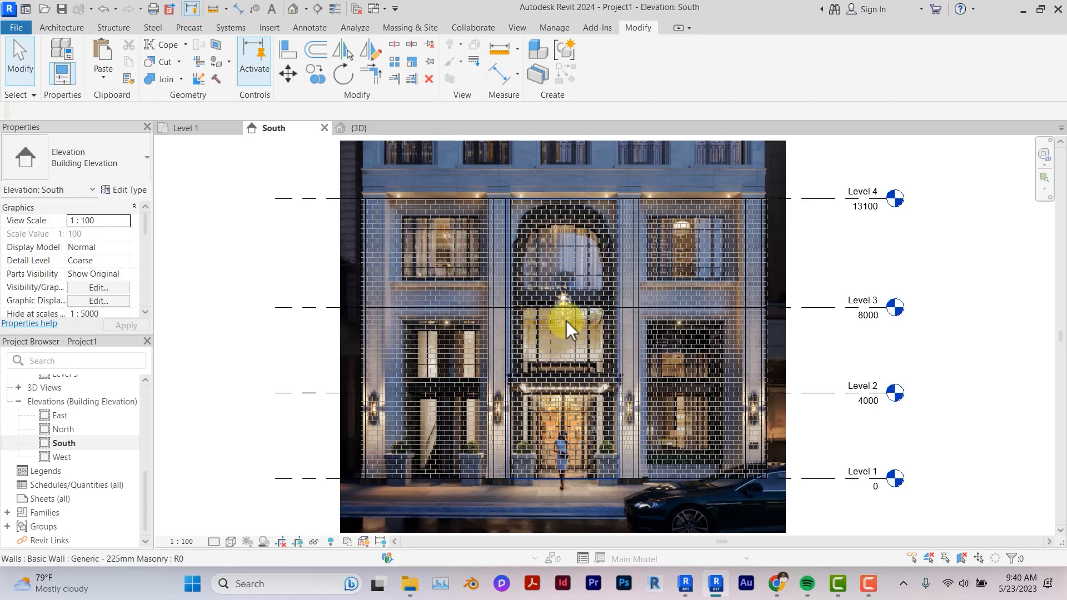
Step: Open the material of the structure layer in the central bay wall's Generic - 225mm Masonry type
{"action": "left_click", "coordinate": [589, 222]}
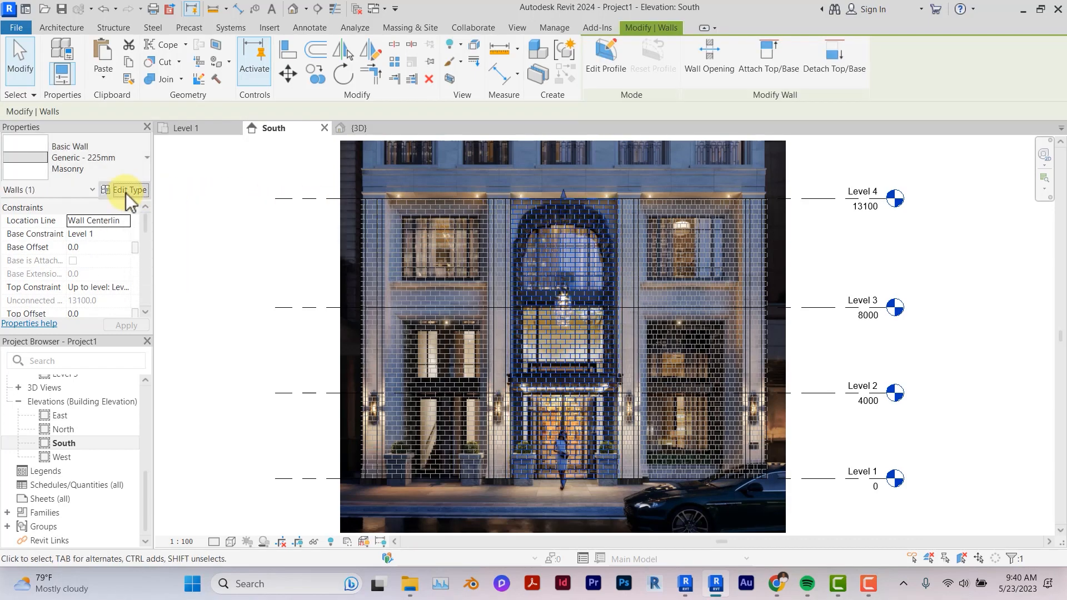
{"action": "left_click", "coordinate": [125, 191]}
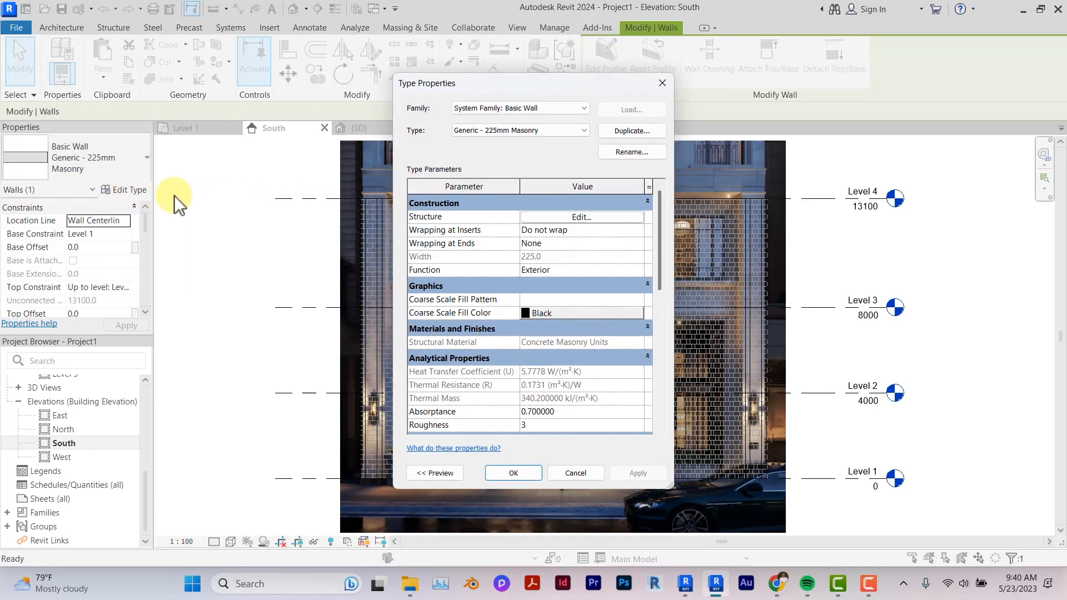
{"action": "left_click", "coordinate": [571, 218]}
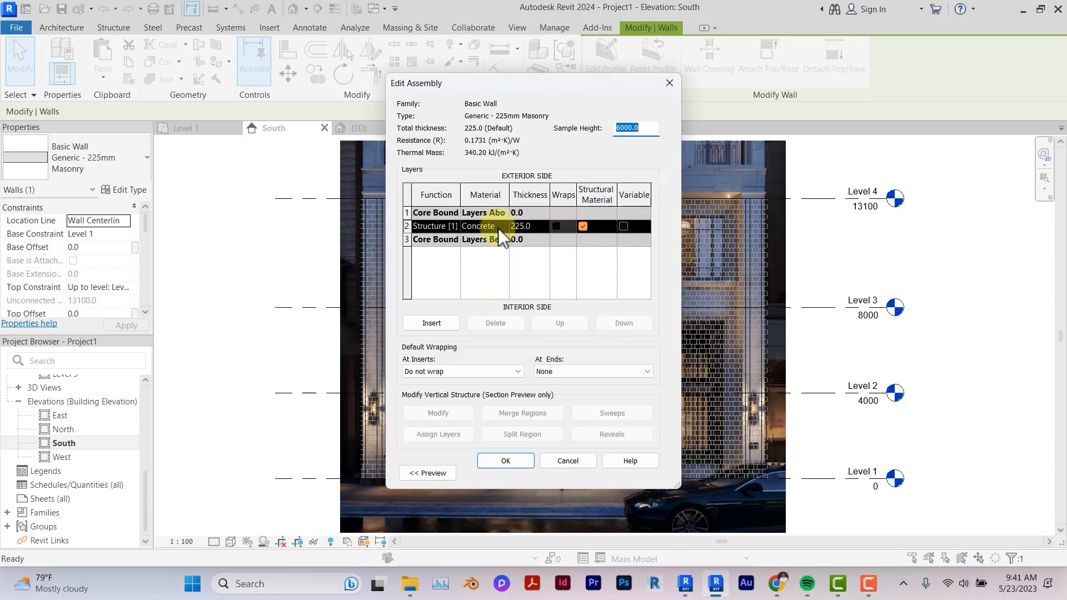
{"action": "left_click", "coordinate": [498, 227]}
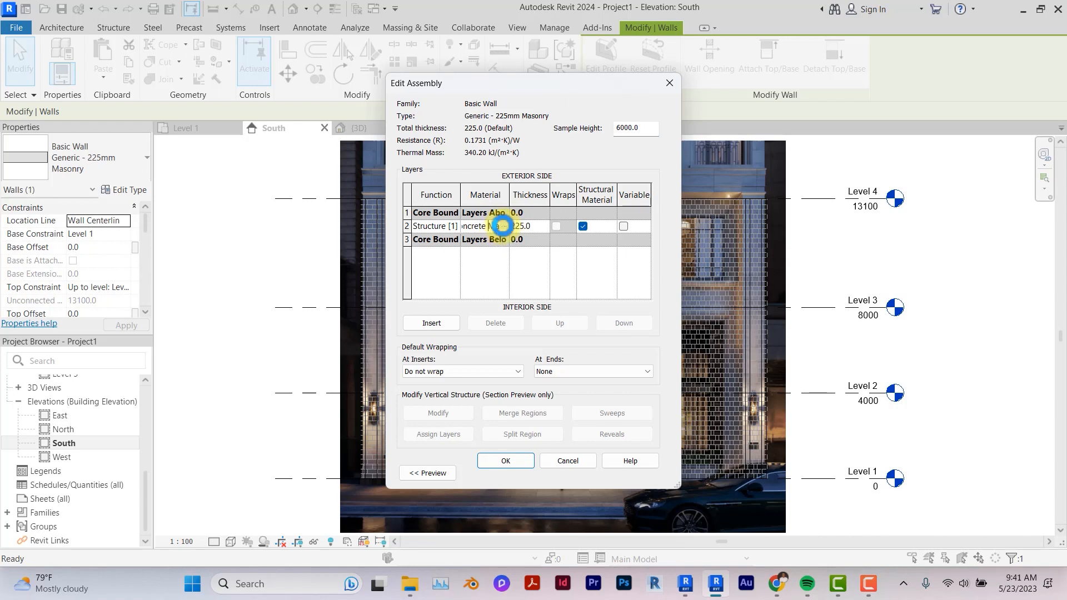
{"action": "left_click", "coordinate": [503, 226]}
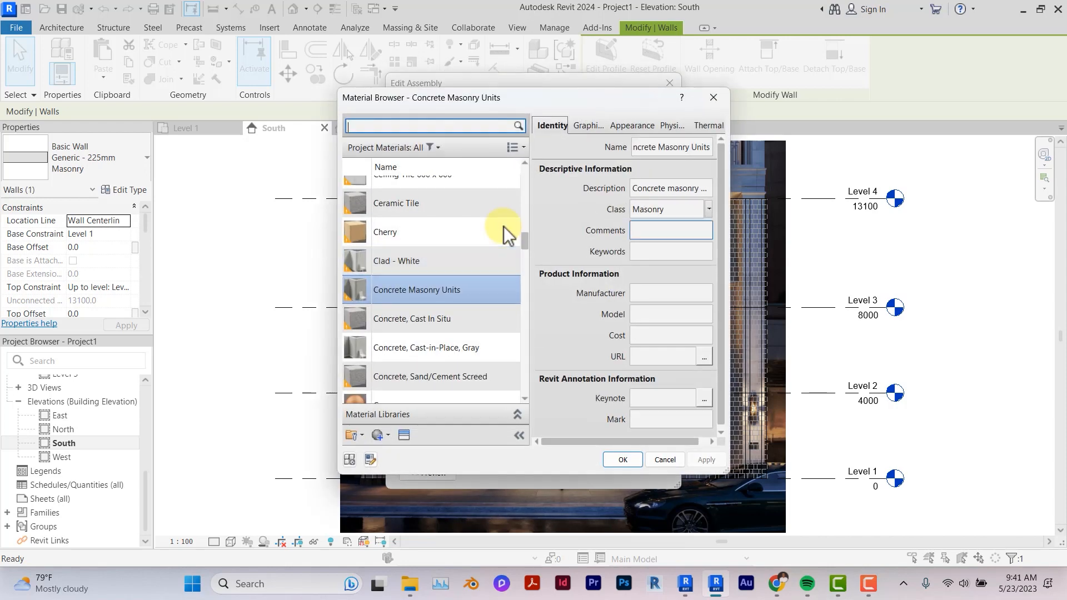
Step: Set the surface foreground pattern of the Concrete Masonry Units material to No pattern
{"action": "left_click", "coordinate": [589, 127]}
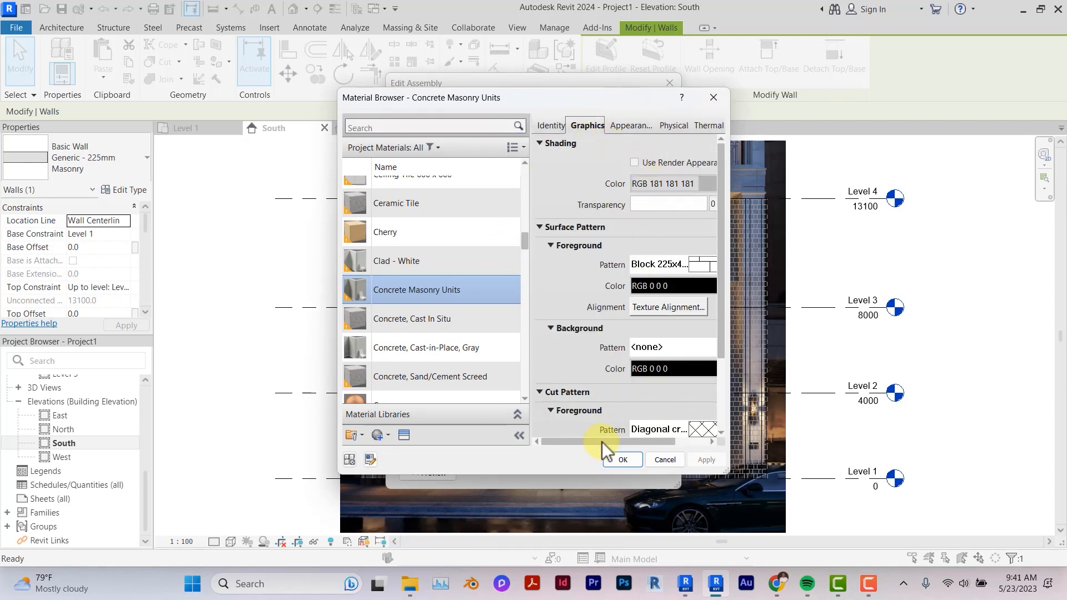
{"action": "left_click_drag", "start_coordinate": [602, 441], "coordinate": [674, 430]}
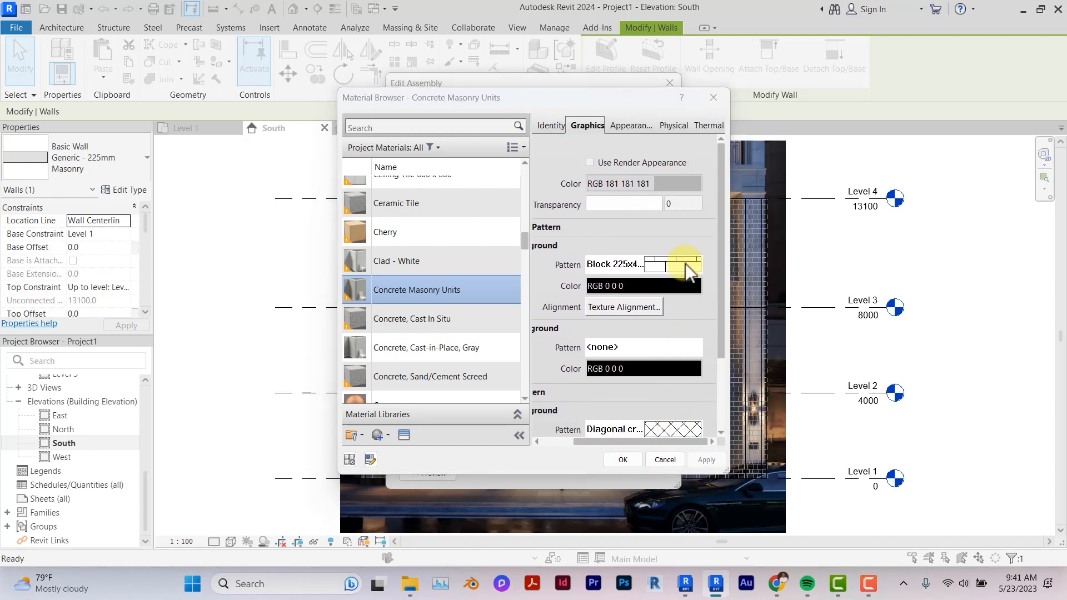
{"action": "left_click", "coordinate": [686, 265]}
{"action": "scroll", "coordinate": [558, 248], "scroll_direction": "up", "scroll_amount": 2}
{"action": "left_click", "coordinate": [559, 245]}
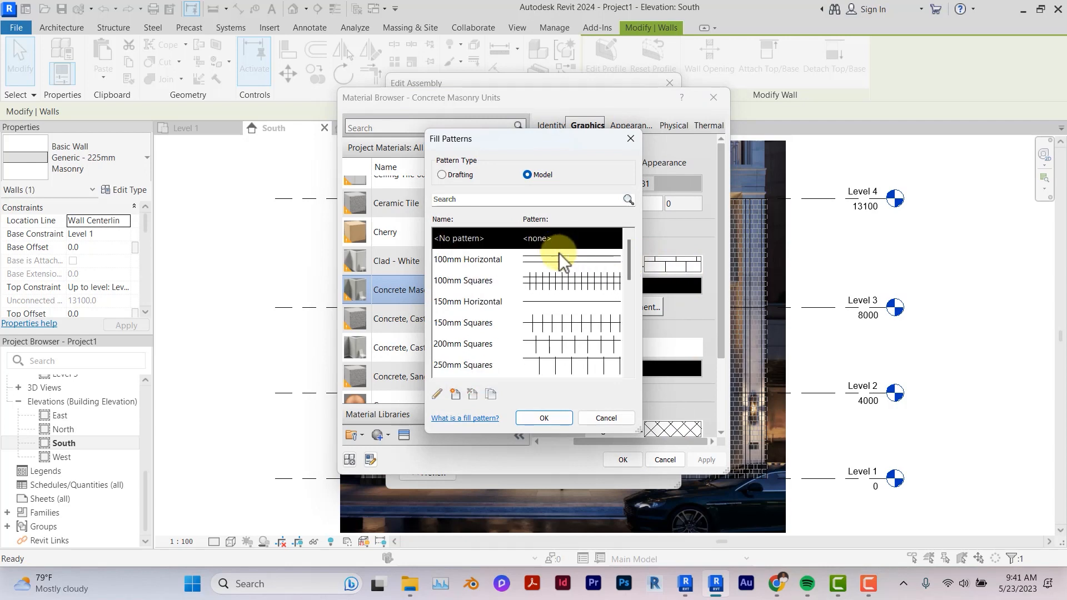
{"action": "left_click", "coordinate": [555, 420]}
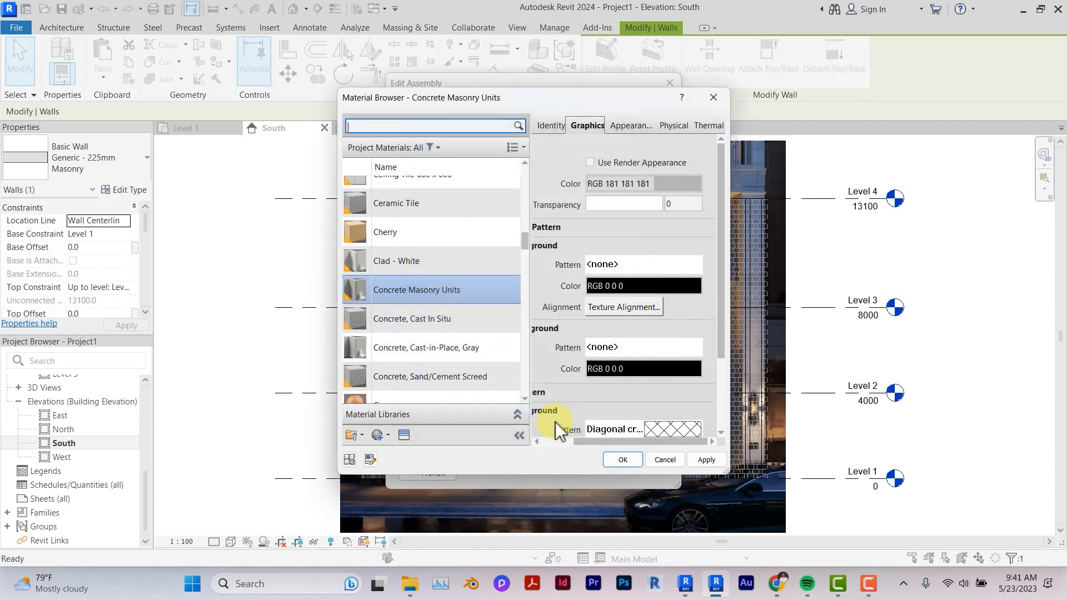
Step: Set the cut foreground pattern of Concrete Masonry Units to No pattern and apply the material to the wall type
{"action": "scroll", "coordinate": [558, 419], "scroll_direction": "down", "scroll_amount": 2}
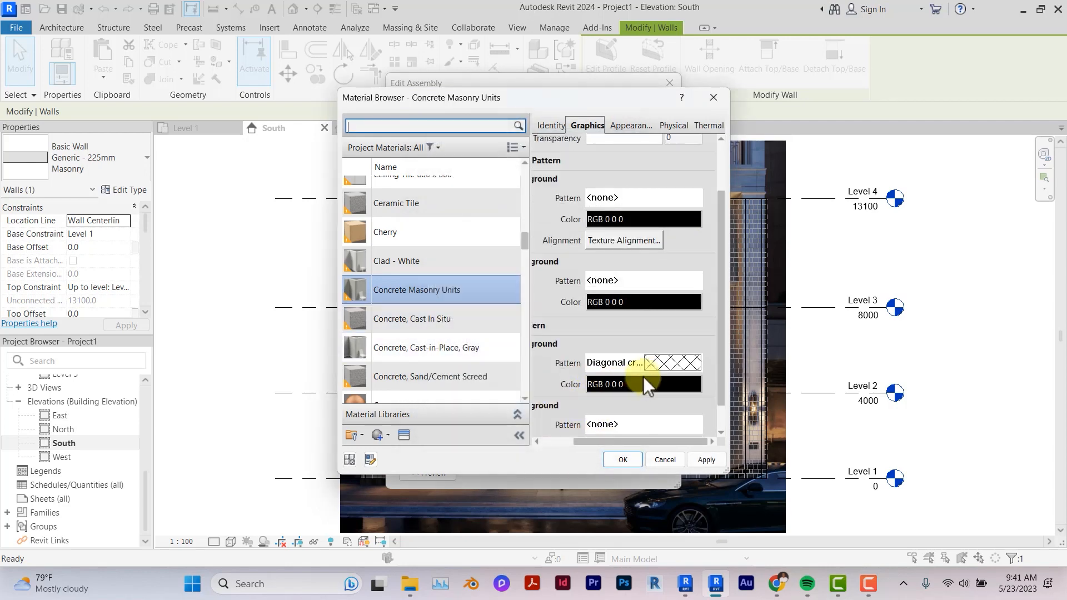
{"action": "left_click", "coordinate": [654, 371]}
{"action": "scroll", "coordinate": [602, 302], "scroll_direction": "up", "scroll_amount": 1}
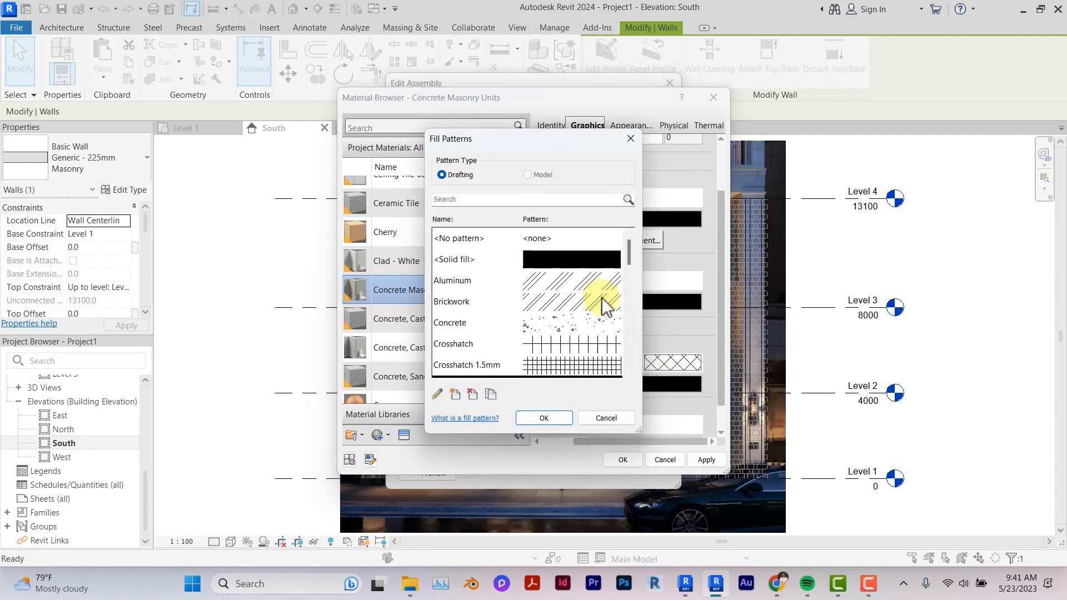
{"action": "left_click", "coordinate": [562, 241]}
{"action": "left_click", "coordinate": [554, 417]}
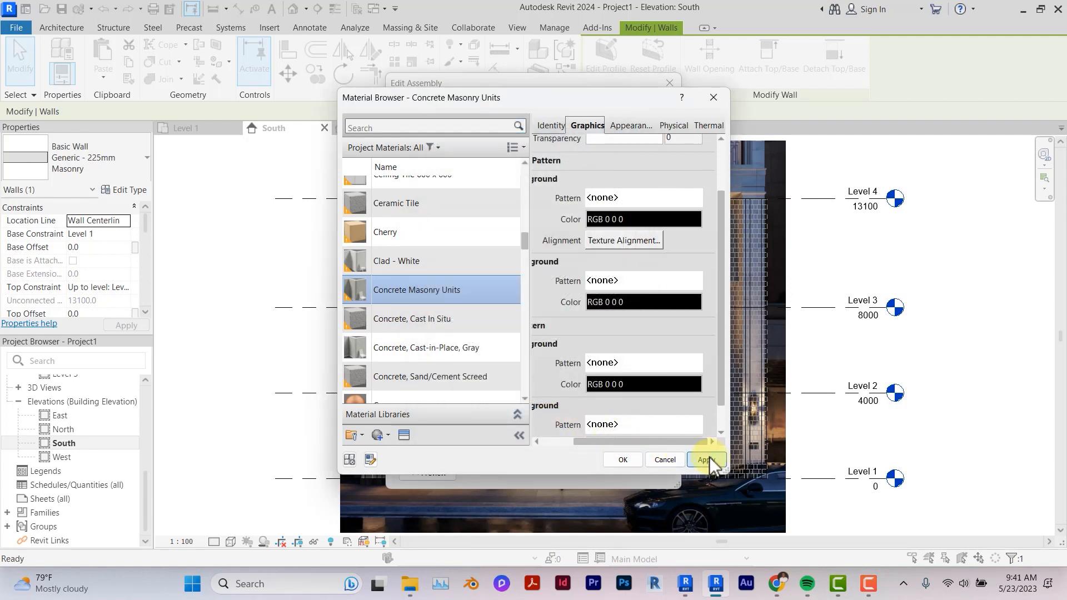
{"action": "left_click", "coordinate": [623, 460]}
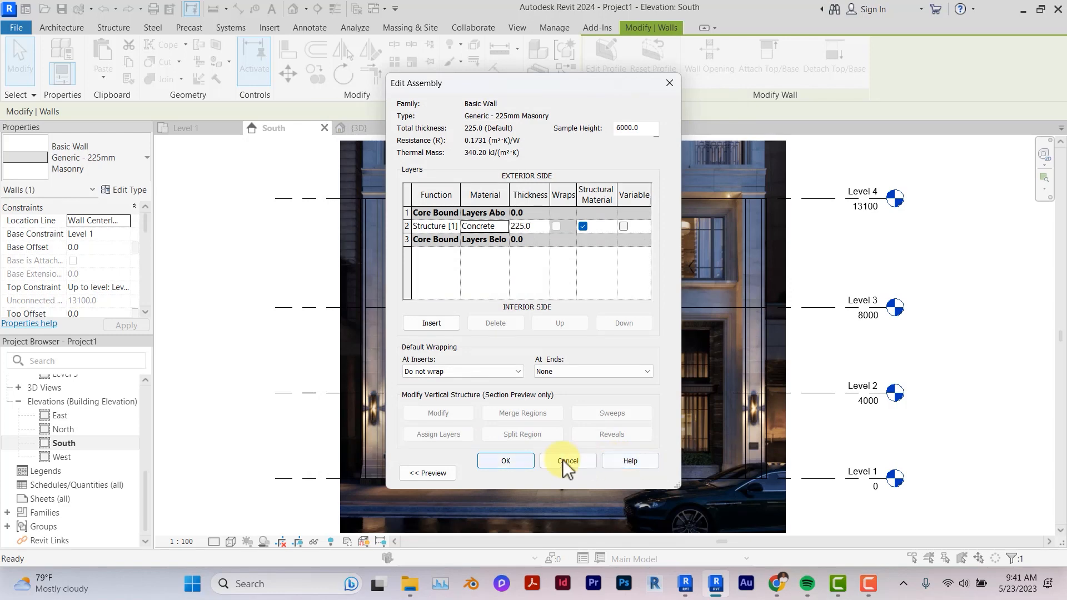
{"action": "left_click", "coordinate": [514, 458]}
{"action": "left_click", "coordinate": [521, 470]}
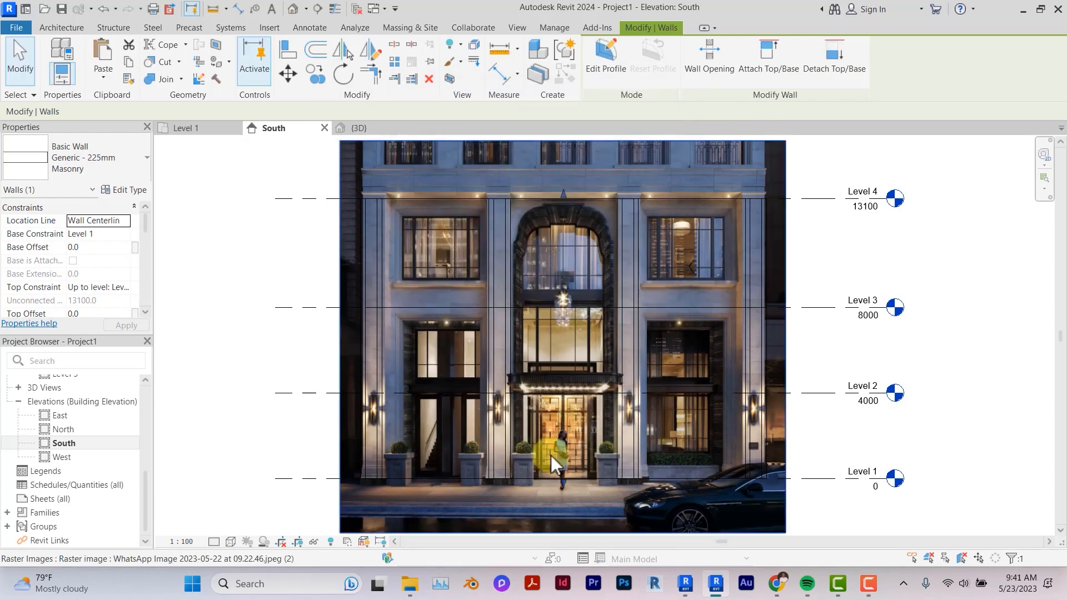
{"action": "key", "text": "Escape"}
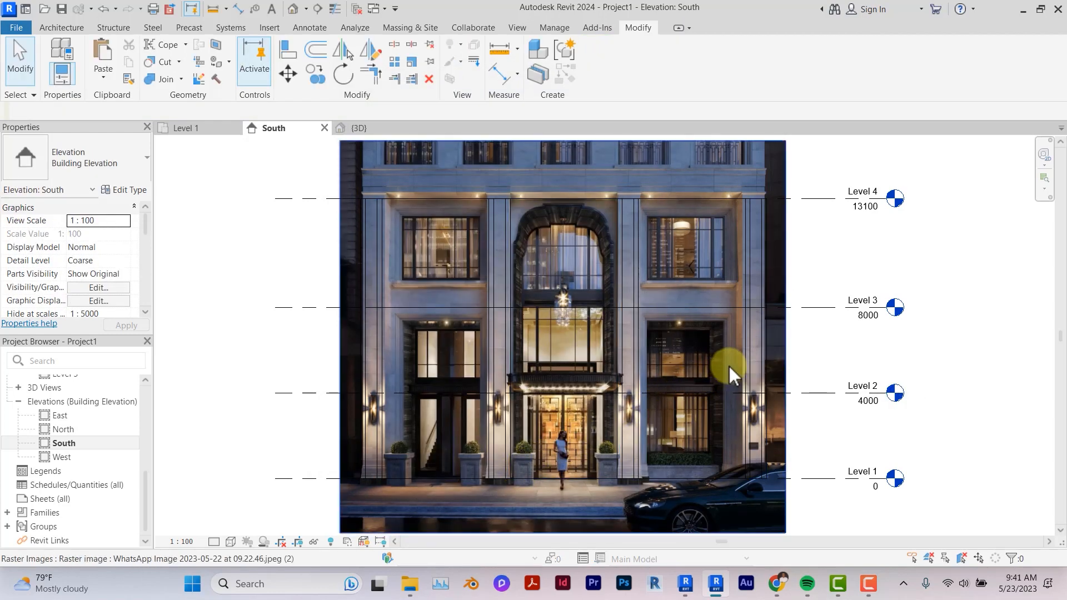
Step: Edit the left bay wall's profile and sketch the sides and top of its tall ground-level opening over the photo
{"action": "middle_click_drag", "start_coordinate": [729, 366], "coordinate": [877, 398]}
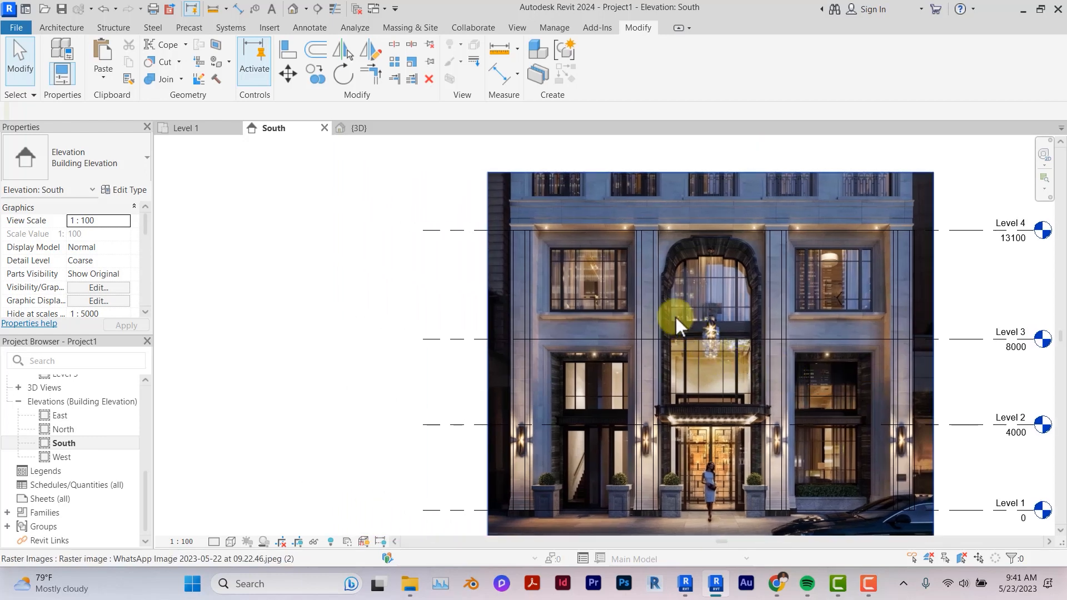
{"action": "left_click", "coordinate": [587, 235]}
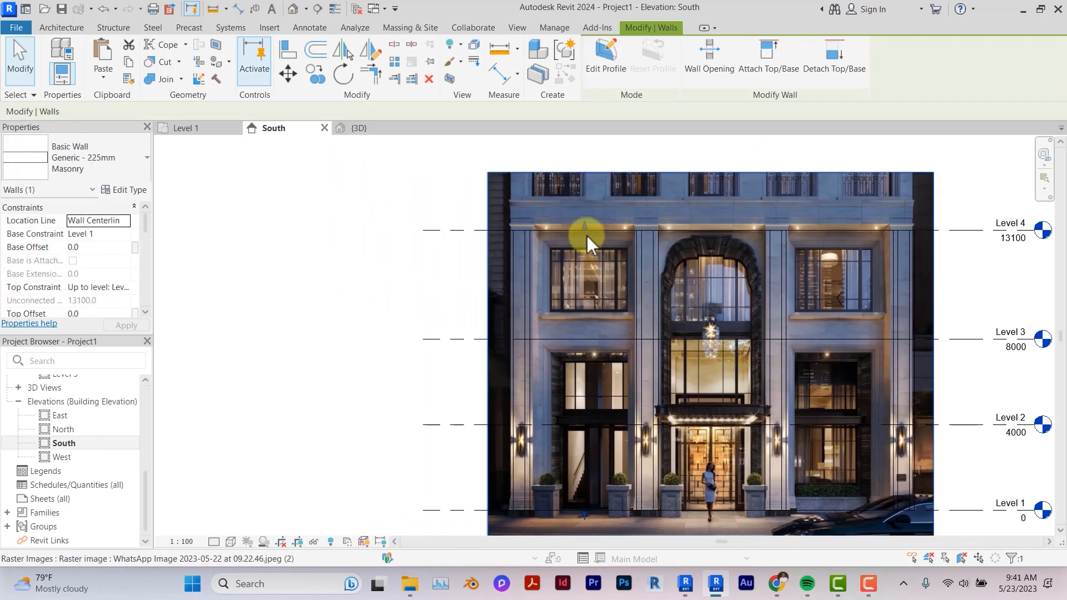
{"action": "double_click", "coordinate": [610, 510]}
{"action": "scroll", "coordinate": [609, 511], "scroll_direction": "up", "scroll_amount": 2}
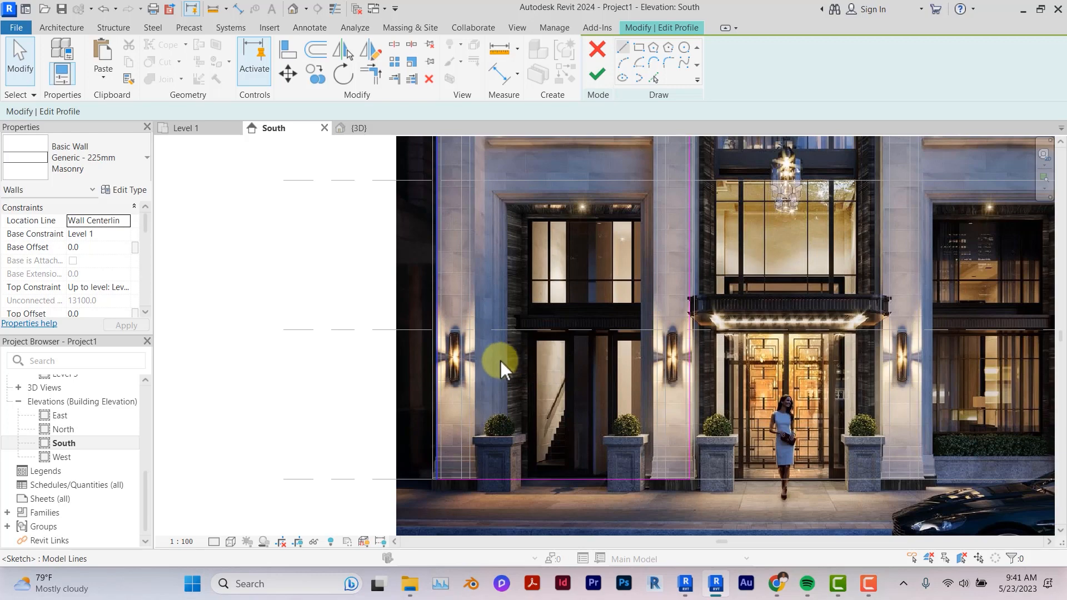
{"action": "scroll", "coordinate": [497, 362], "scroll_direction": "down", "scroll_amount": 2}
{"action": "scroll", "coordinate": [495, 360], "scroll_direction": "up", "scroll_amount": 1}
{"action": "scroll", "coordinate": [494, 360], "scroll_direction": "up", "scroll_amount": 3}
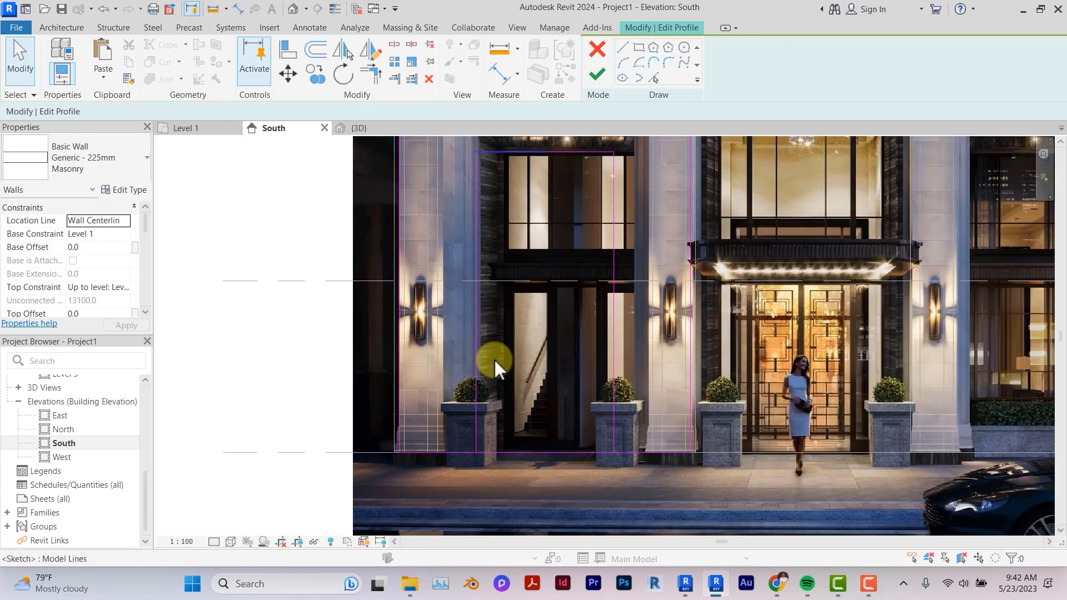
Step: Split the left bay profile's base line, trim it to both sides of the opening, and finish the profile
{"action": "left_click", "coordinate": [397, 46]}
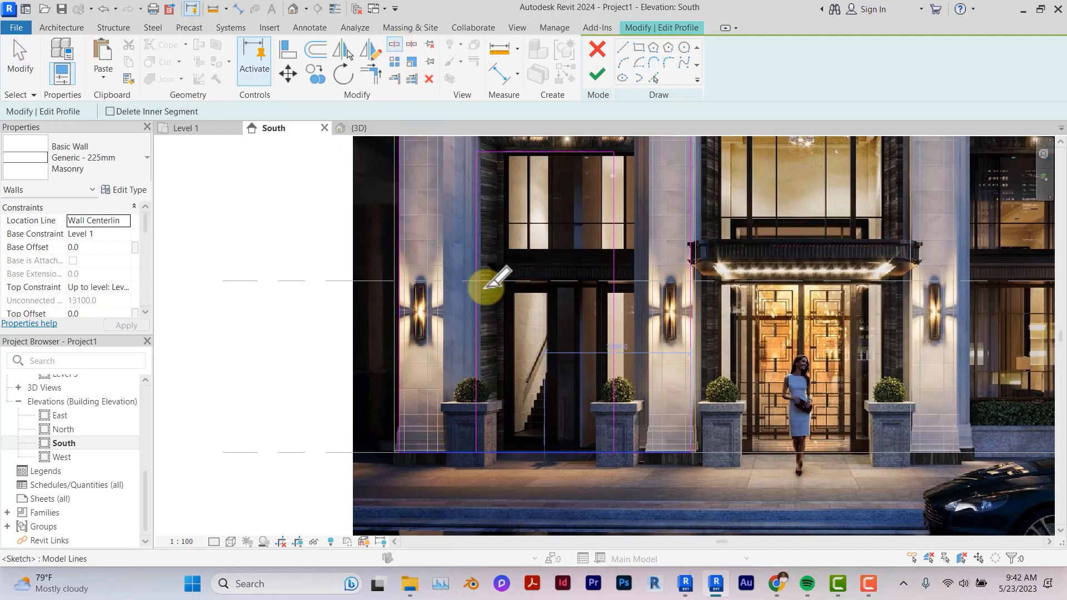
{"action": "key", "text": "t"}
{"action": "key", "text": "r"}
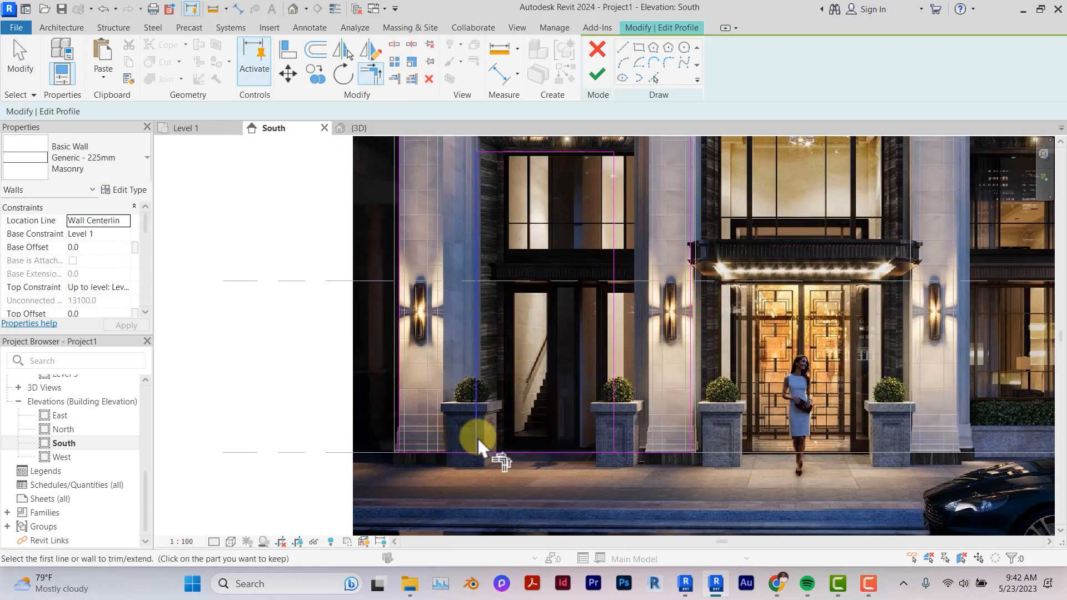
{"action": "left_click", "coordinate": [612, 434]}
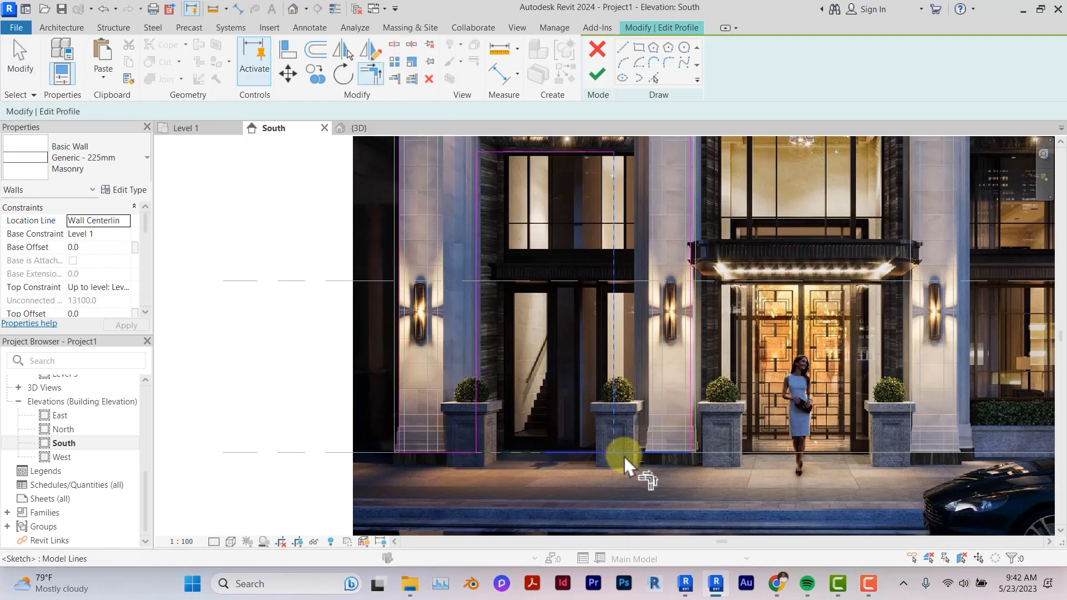
{"action": "left_click", "coordinate": [625, 456]}
{"action": "left_click", "coordinate": [603, 72]}
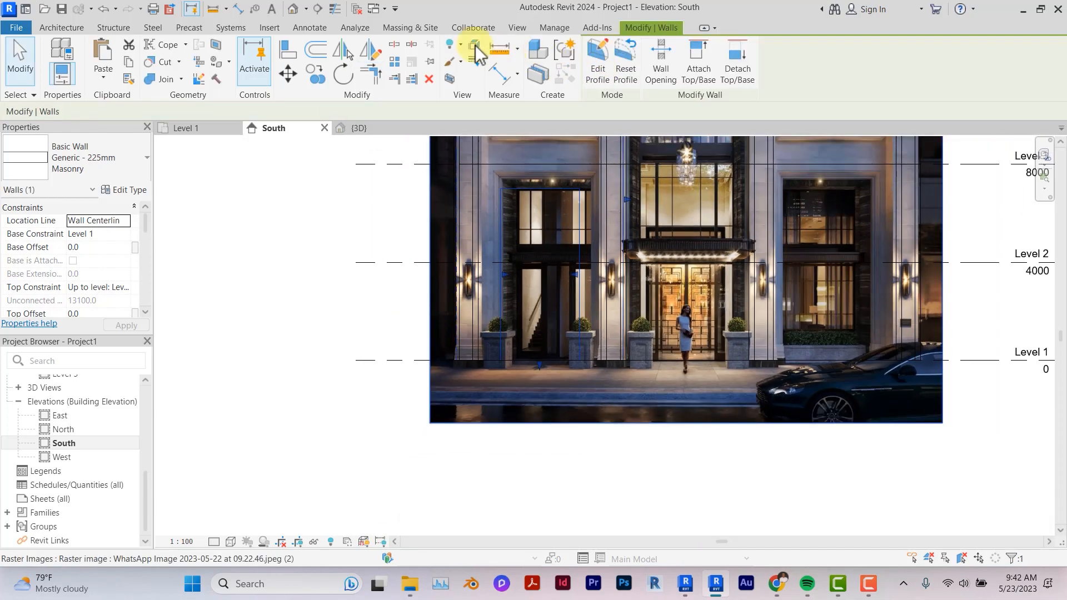
Step: Show the model in the 3D view with shaded display and inspect the new opening in the left bay wall
{"action": "left_click", "coordinate": [293, 9]}
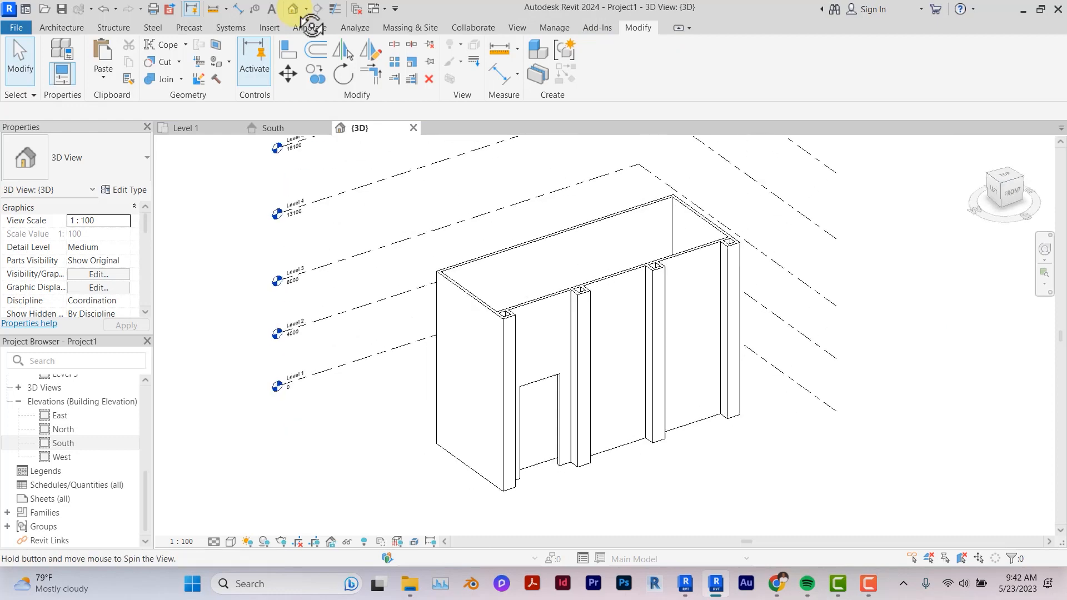
{"action": "scroll", "coordinate": [573, 434], "scroll_direction": "up", "scroll_amount": 5}
{"action": "left_click", "coordinate": [579, 433]}
{"action": "left_click", "coordinate": [658, 499]}
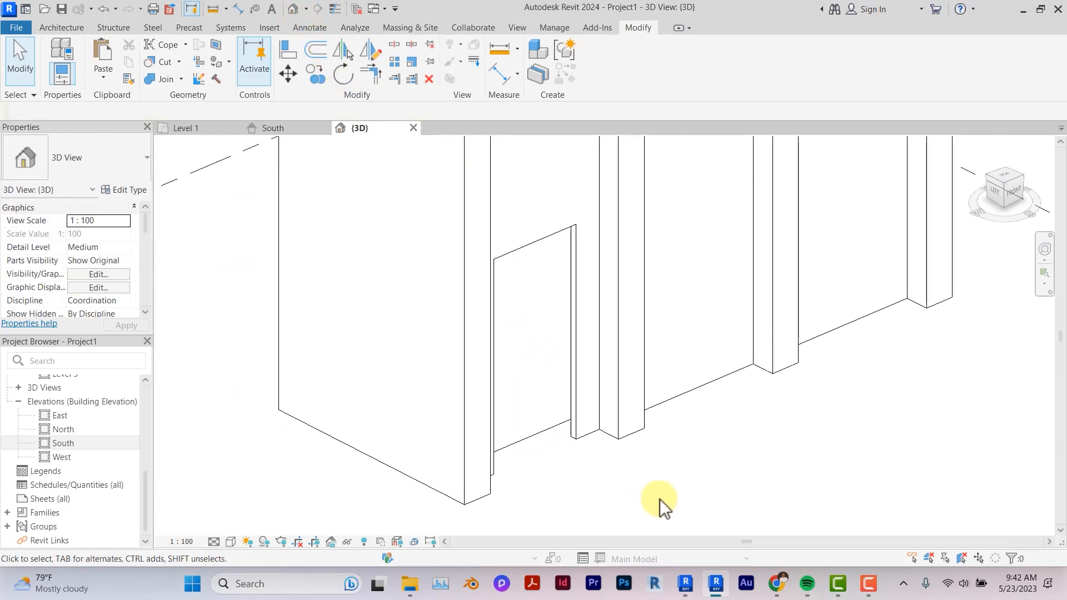
{"action": "key", "text": "s"}
{"action": "key", "text": "d"}
{"action": "scroll", "coordinate": [659, 498], "scroll_direction": "down", "scroll_amount": 2}
{"action": "middle_click_drag", "start_coordinate": [659, 499], "coordinate": [659, 498], "text": "shift"}
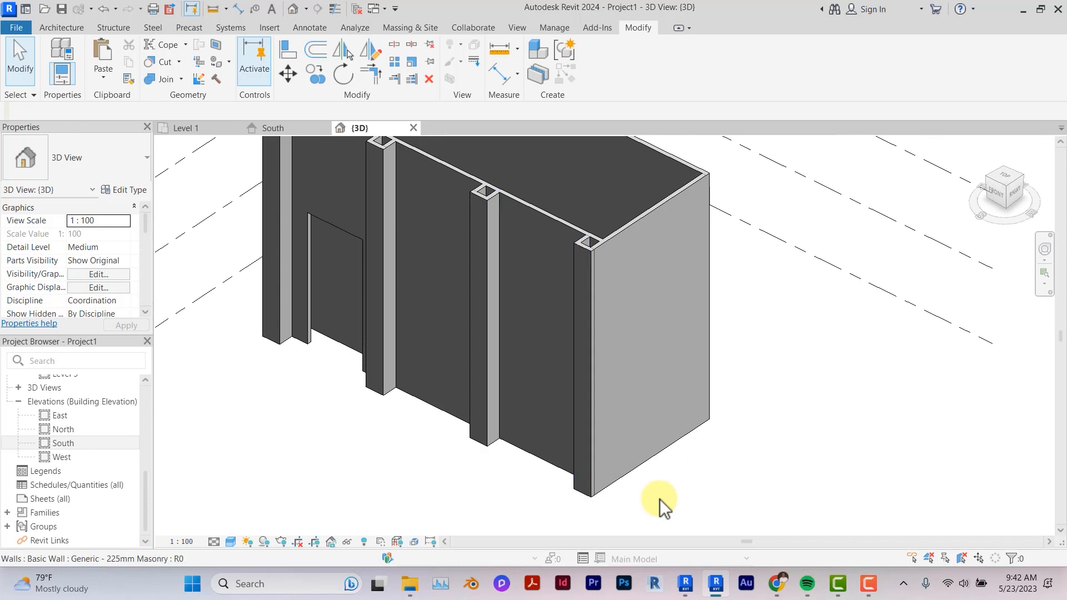
Step: In the South elevation, sketch a three-point arc along the upper-left shoulder of the central arch in the wall profile
{"action": "left_click", "coordinate": [78, 442]}
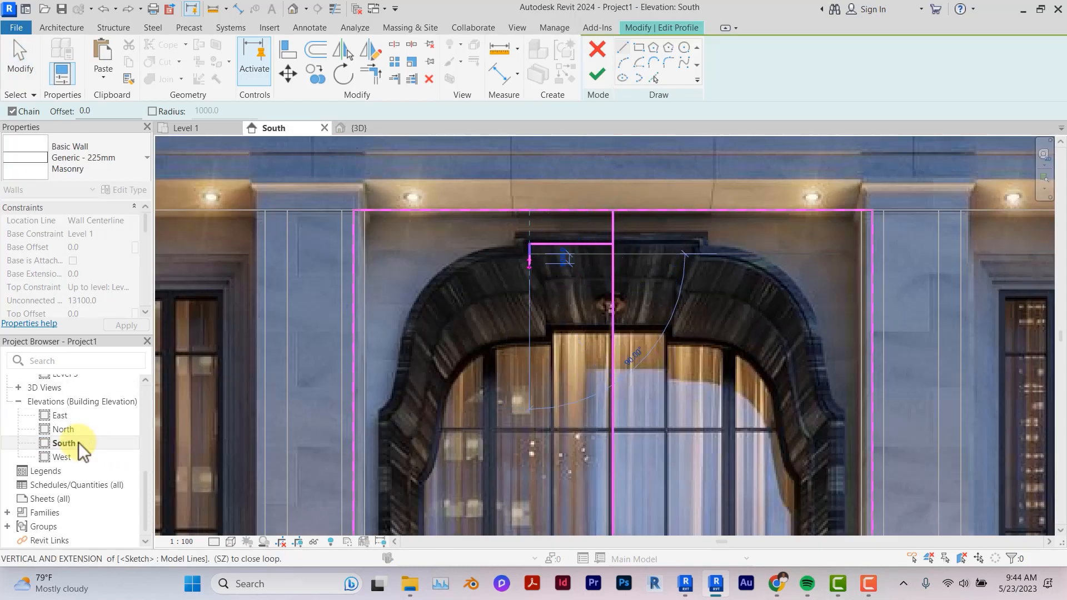
{"action": "left_click", "coordinate": [623, 63]}
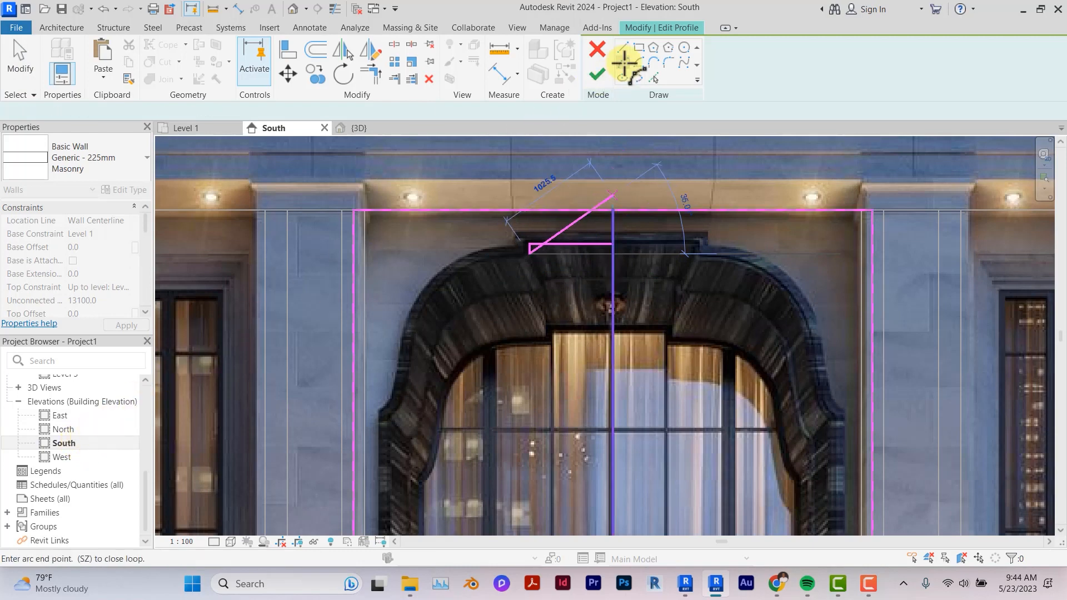
{"action": "left_click", "coordinate": [413, 332]}
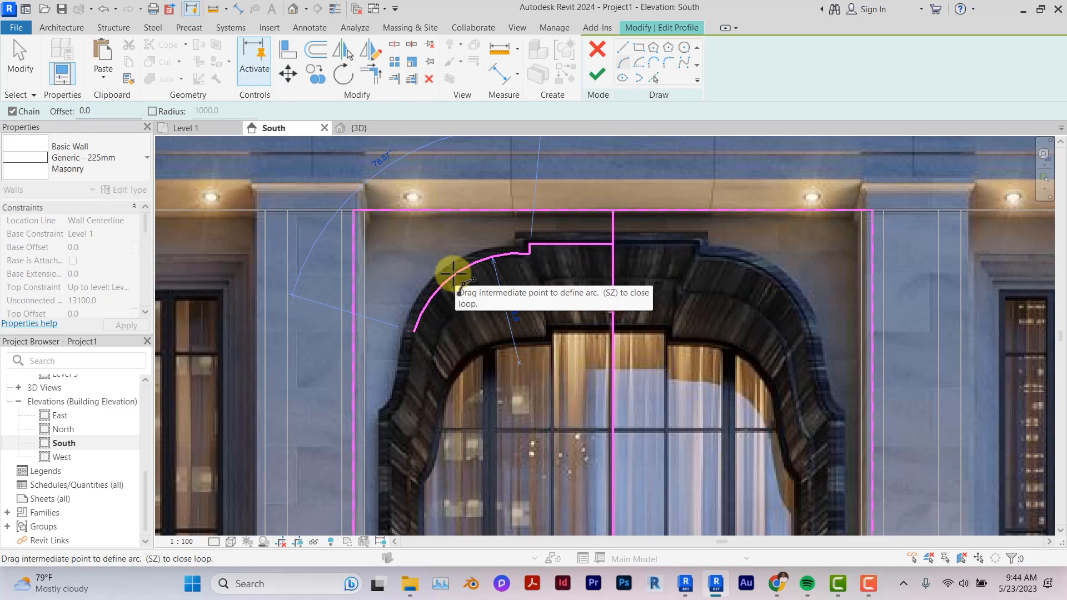
{"action": "left_click", "coordinate": [454, 271]}
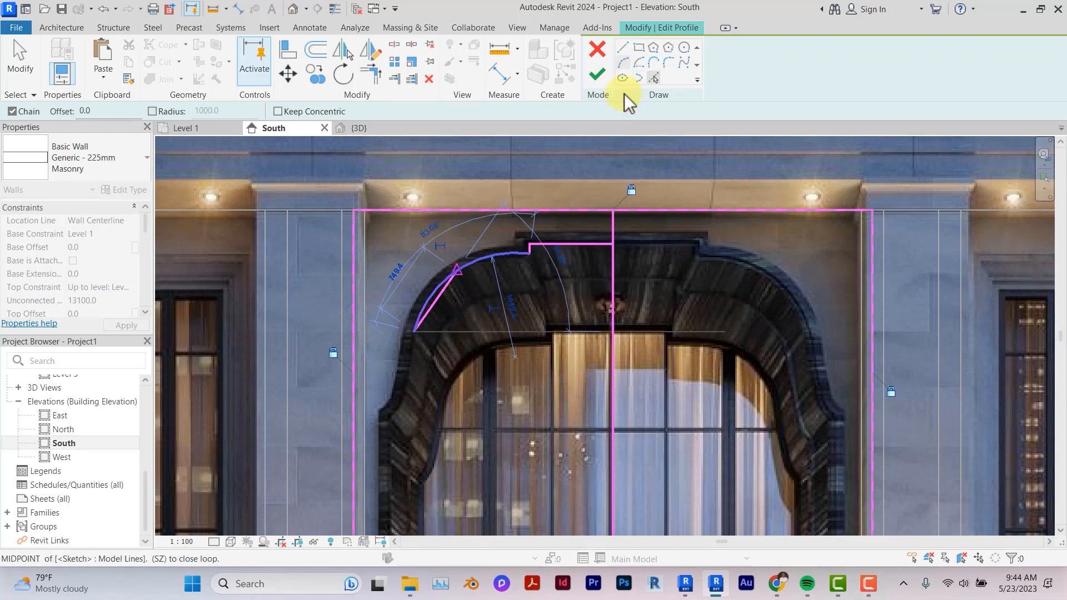
Step: Continue the central arch outline with a tangent arc to the left outer ledge and a vertical line down the left jamb
{"action": "left_click", "coordinate": [651, 64]}
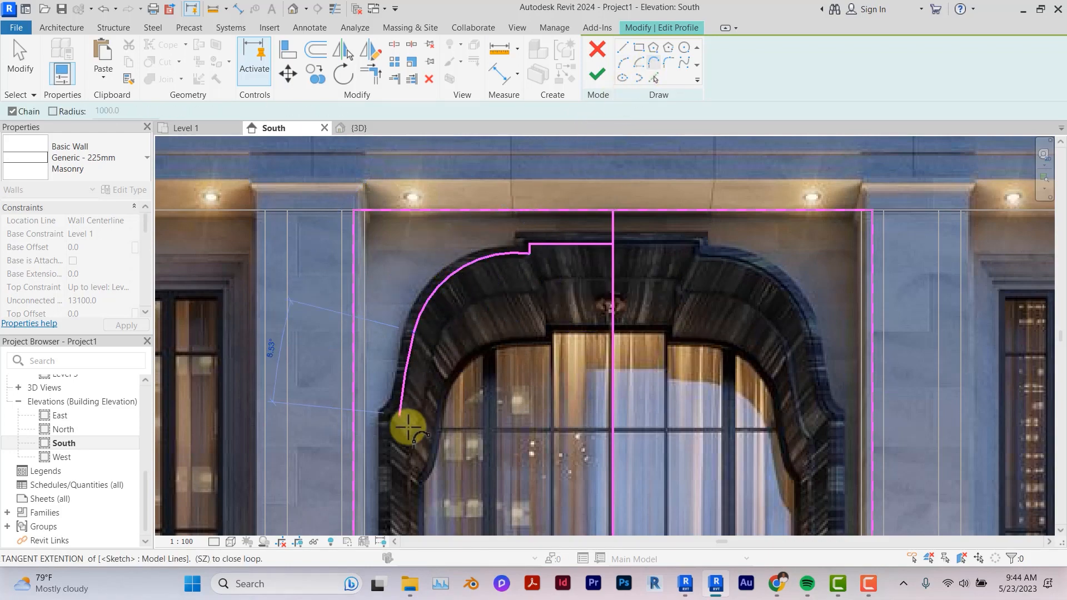
{"action": "scroll", "coordinate": [408, 427], "scroll_direction": "up", "scroll_amount": 4}
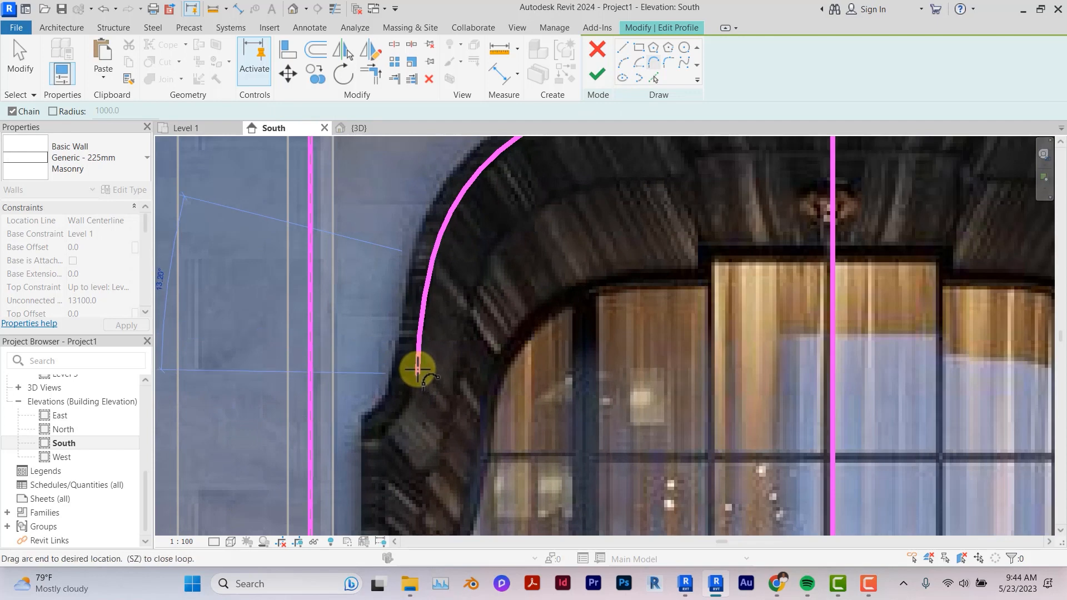
{"action": "left_click", "coordinate": [378, 428]}
{"action": "scroll", "coordinate": [460, 295], "scroll_direction": "down", "scroll_amount": 1}
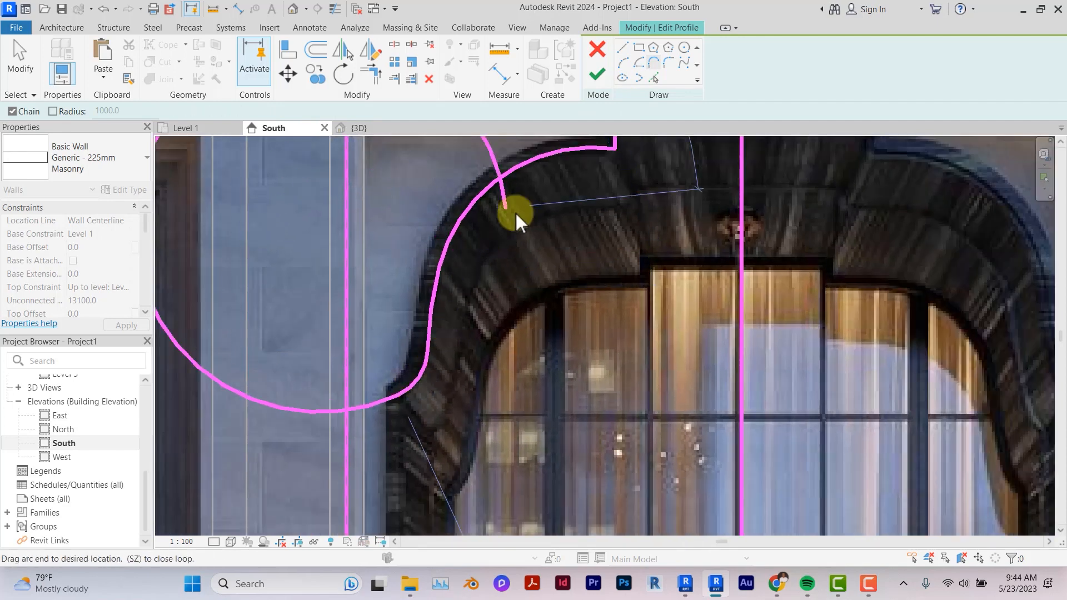
{"action": "left_click", "coordinate": [621, 48]}
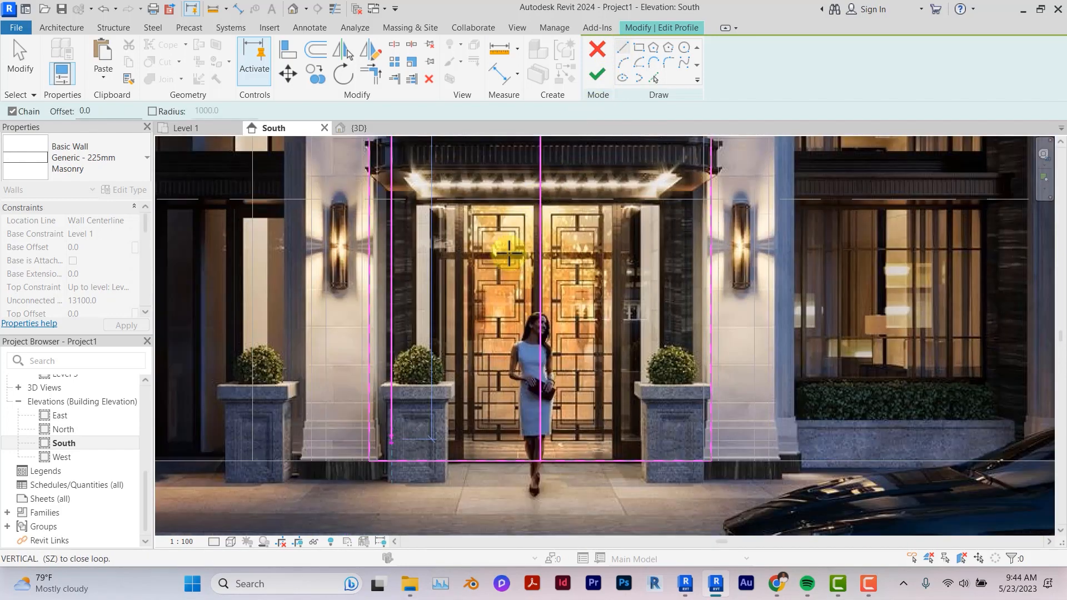
{"action": "scroll", "coordinate": [396, 459], "scroll_direction": "down", "scroll_amount": 4}
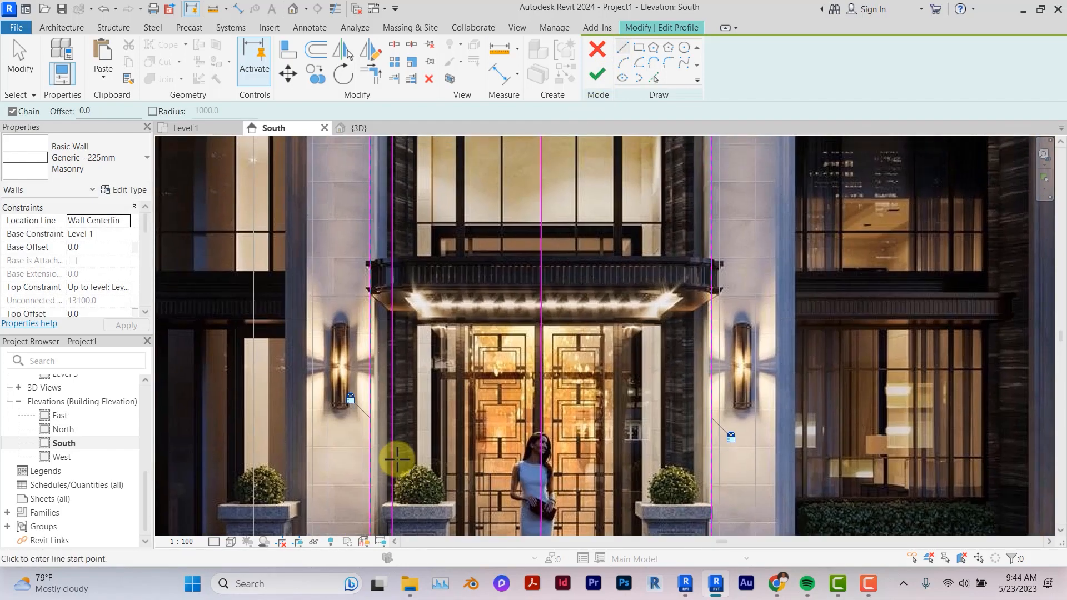
Step: Mirror the left half of the central arch outline about the vertical centre line of the wall profile
{"action": "scroll", "coordinate": [553, 321], "scroll_direction": "up", "scroll_amount": 5}
{"action": "key", "text": "Escape"}
{"action": "key", "text": "Escape"}
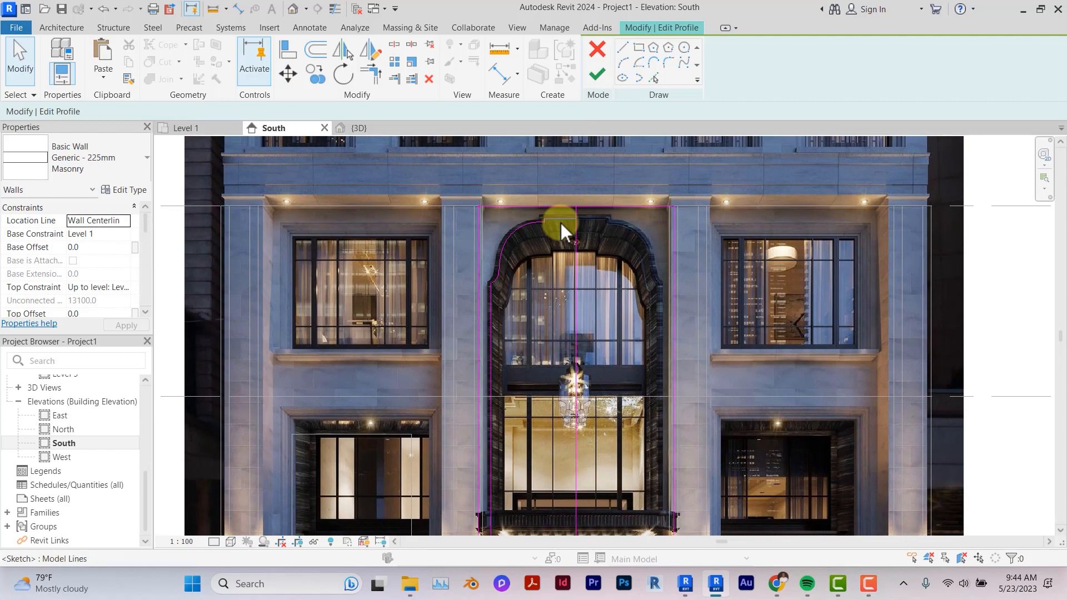
{"action": "left_click", "coordinate": [561, 222]}
{"action": "key", "text": "m"}
{"action": "key", "text": "m"}
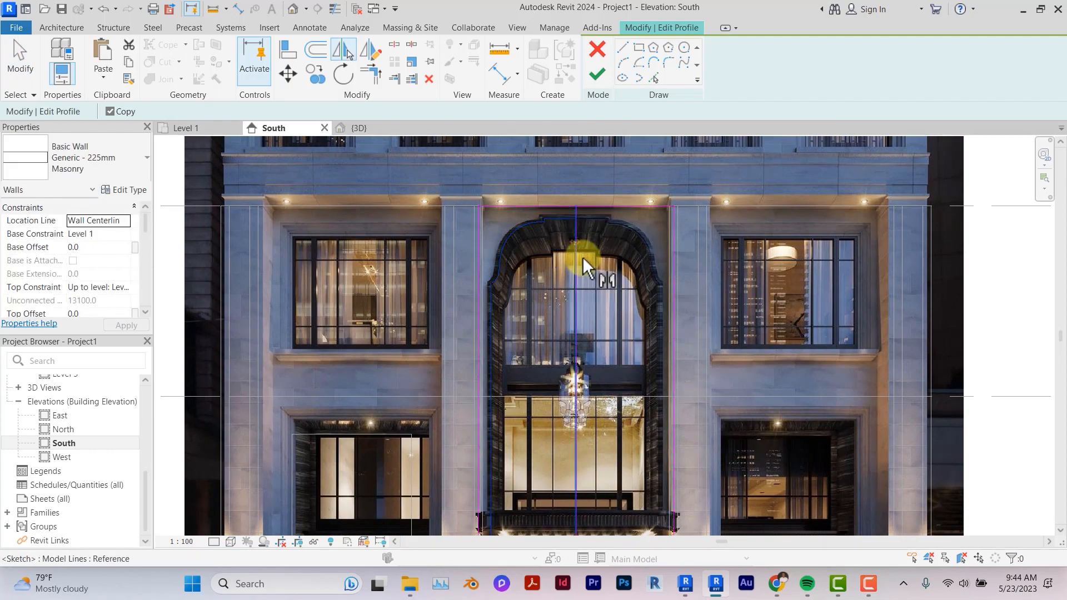
{"action": "scroll", "coordinate": [575, 272], "scroll_direction": "up", "scroll_amount": 2}
{"action": "left_click", "coordinate": [573, 277]}
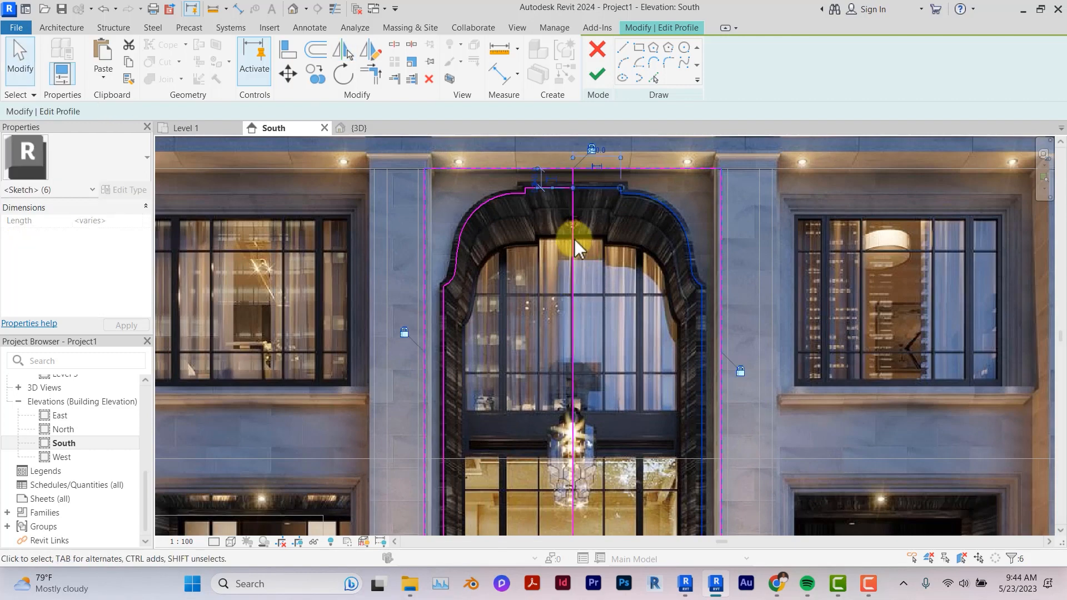
Step: Delete the vertical centre line from the wall profile and adjust the length of the arch's left top segment
{"action": "left_click", "coordinate": [575, 216]}
{"action": "key", "text": "Delete"}
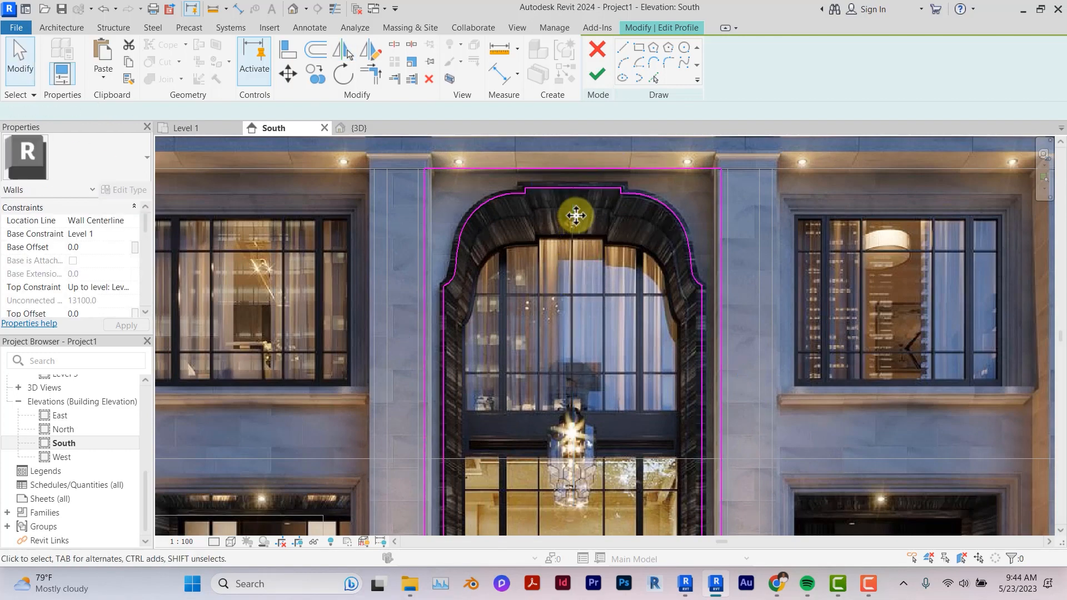
{"action": "scroll", "coordinate": [575, 212], "scroll_direction": "up", "scroll_amount": 2}
{"action": "left_click", "coordinate": [562, 192]}
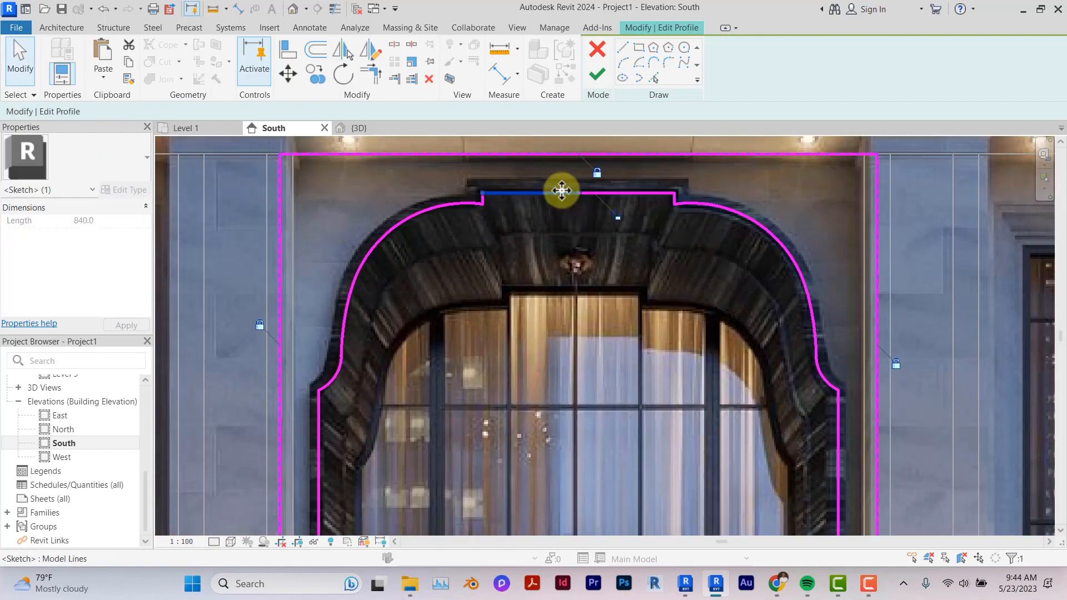
{"action": "left_click_drag", "start_coordinate": [581, 193], "coordinate": [485, 195]}
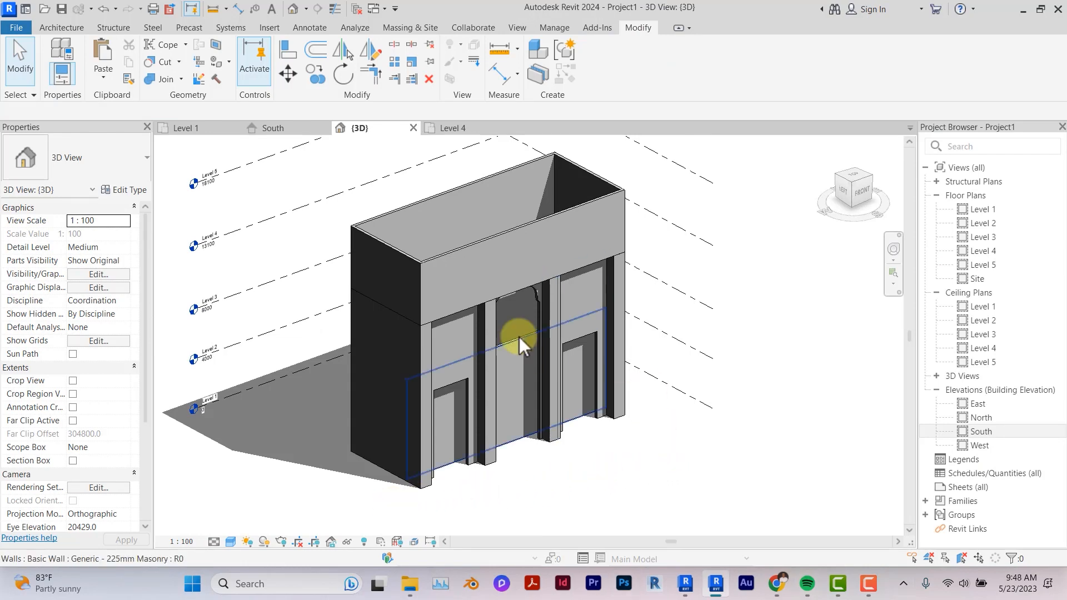
Step: In the Level 1 plan, split the wall behind the facade at two points about 5400 mm apart, near the central columns
{"action": "left_click", "coordinate": [518, 337]}
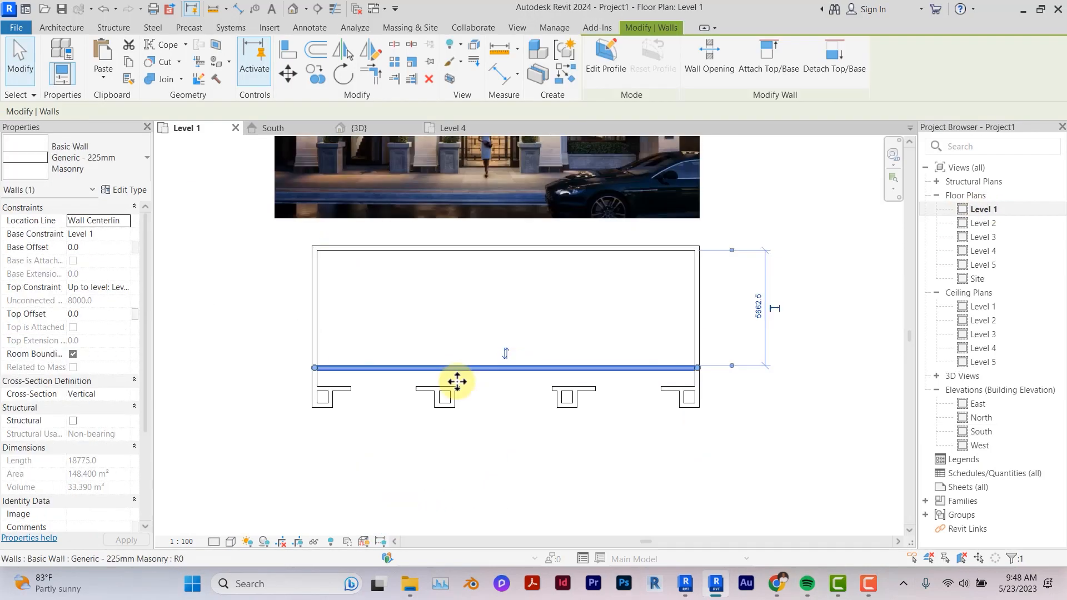
{"action": "key", "text": "s"}
{"action": "key", "text": "l"}
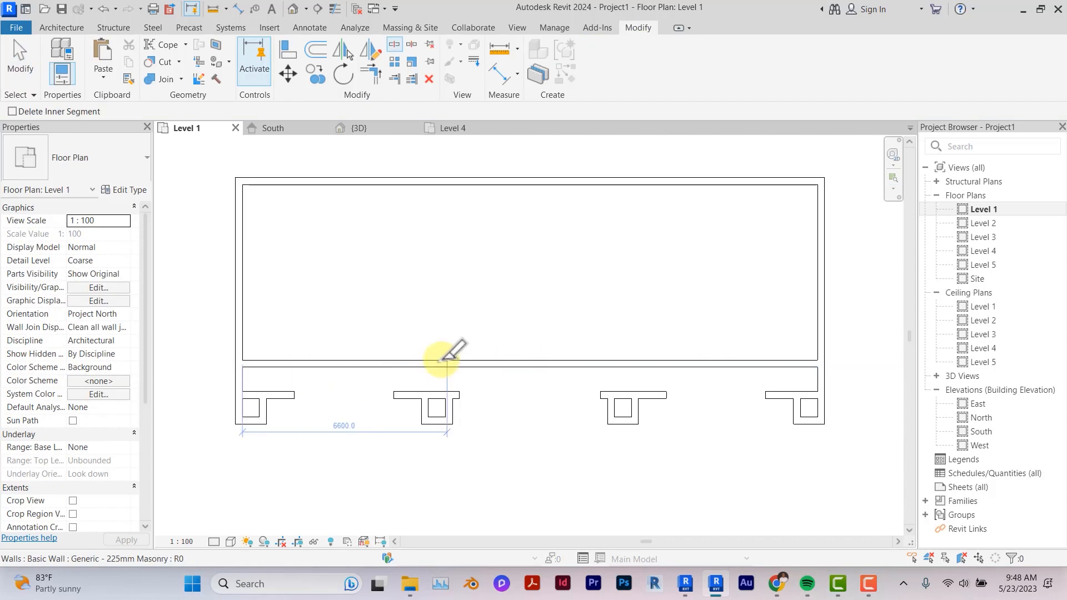
{"action": "scroll", "coordinate": [446, 367], "scroll_direction": "up", "scroll_amount": 3}
{"action": "left_click", "coordinate": [443, 356]}
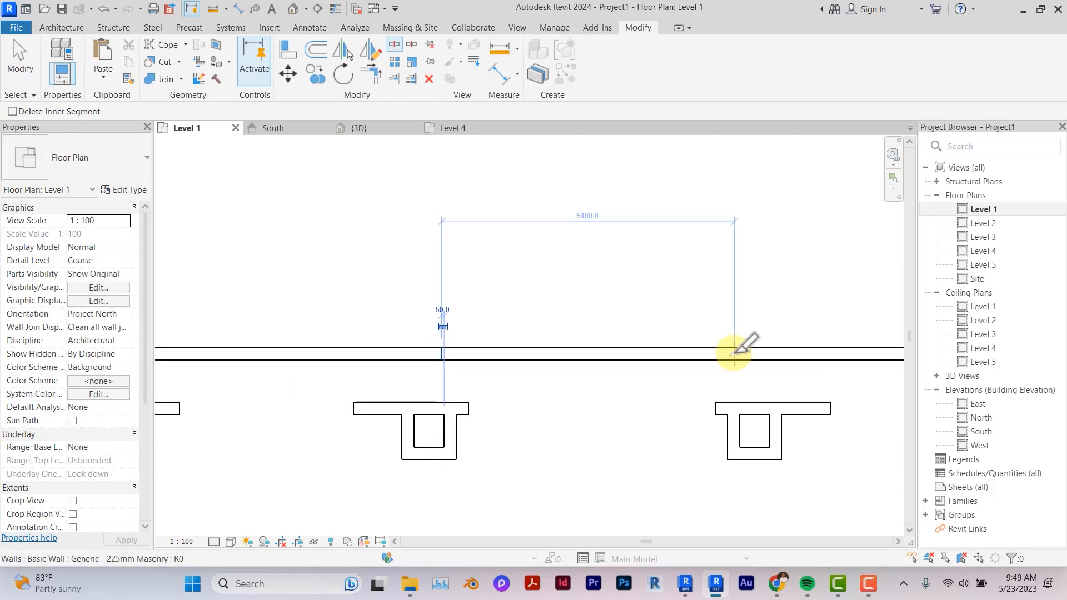
{"action": "left_click", "coordinate": [734, 356]}
Step: Change the top constraint of the split wall's middle segment in the 3D view and inspect the building
{"action": "left_click", "coordinate": [359, 128]}
{"action": "left_click", "coordinate": [518, 328]}
{"action": "left_click", "coordinate": [125, 287]}
{"action": "left_click", "coordinate": [106, 351]}
{"action": "middle_click_drag", "start_coordinate": [489, 411], "coordinate": [278, 400], "text": "shift"}
{"action": "left_click", "coordinate": [311, 494]}
{"action": "scroll", "coordinate": [389, 495], "scroll_direction": "down", "scroll_amount": 2}
{"action": "middle_click_drag", "start_coordinate": [400, 444], "coordinate": [468, 501], "text": "shift"}
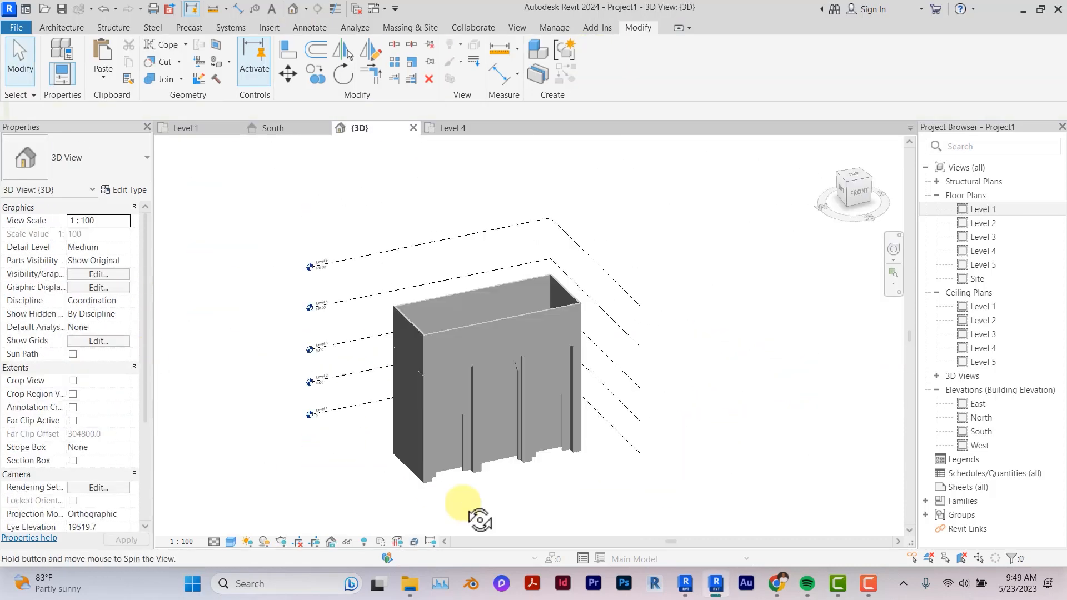
Step: In the Level 1 plan, draw L-shaped walls beside both ends of the building, select all four, and switch to 3D
{"action": "double_click", "coordinate": [988, 210]}
{"action": "scroll", "coordinate": [715, 349], "scroll_direction": "down", "scroll_amount": 4}
{"action": "middle_click_drag", "start_coordinate": [799, 158], "coordinate": [729, 307]}
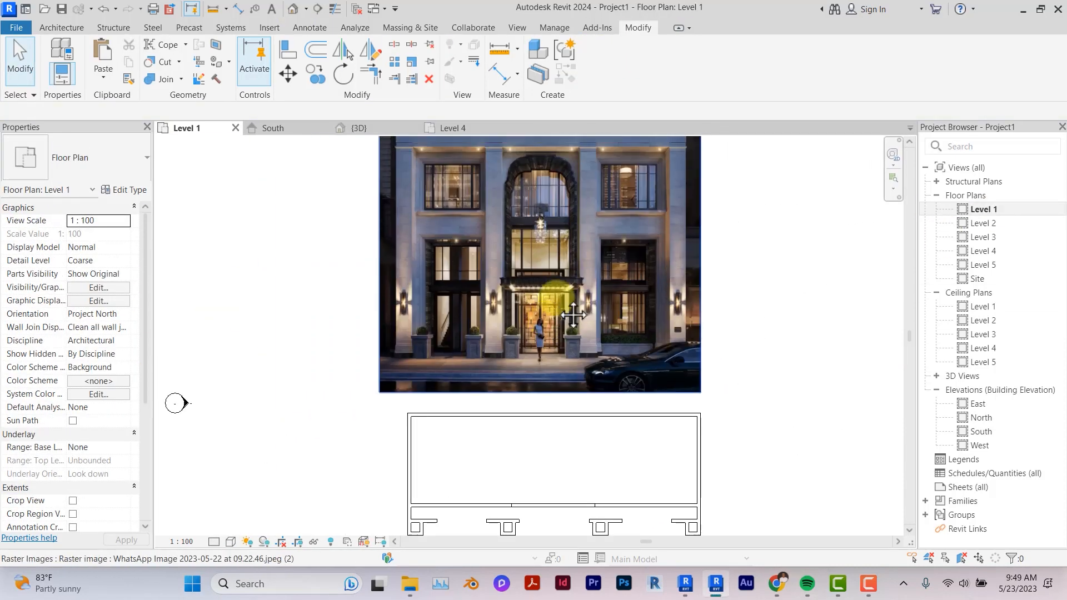
{"action": "scroll", "coordinate": [439, 518], "scroll_direction": "up", "scroll_amount": 2}
{"action": "mouse_move", "coordinate": [547, 459]}
{"action": "middle_mouse_down"}
{"action": "mouse_move", "coordinate": [528, 496]}
{"action": "mouse_move", "coordinate": [561, 458]}
{"action": "middle_mouse_up"}
{"action": "scroll", "coordinate": [465, 449], "scroll_direction": "down", "scroll_amount": 1}
{"action": "key", "text": "w"}
{"action": "key", "text": "a"}
{"action": "scroll", "coordinate": [428, 401], "scroll_direction": "up", "scroll_amount": 3}
{"action": "left_click", "coordinate": [425, 421]}
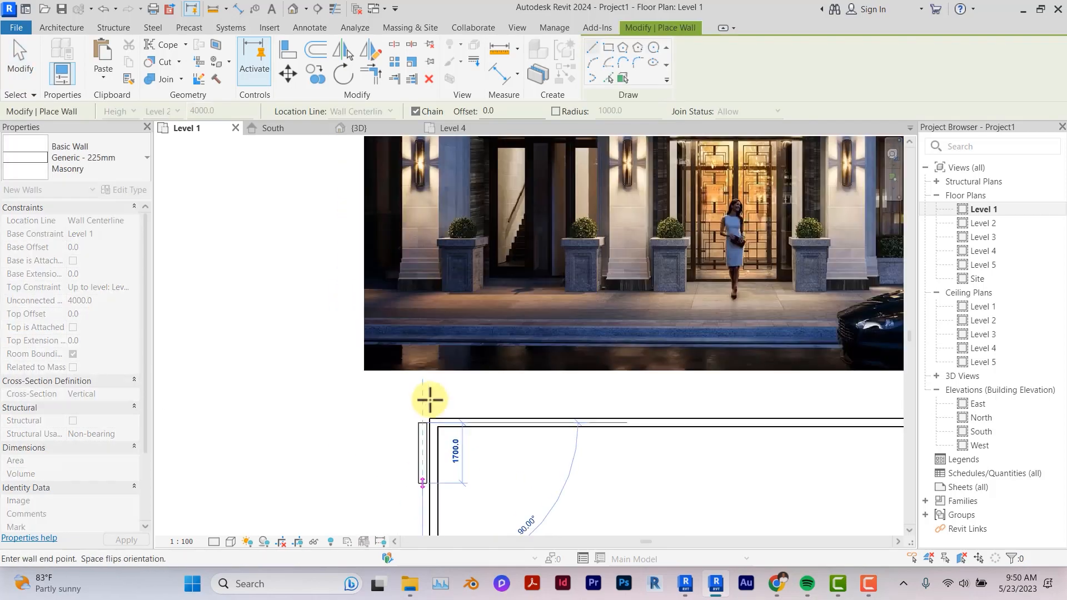
{"action": "scroll", "coordinate": [278, 424], "scroll_direction": "down", "scroll_amount": 3}
{"action": "left_click", "coordinate": [506, 375]}
{"action": "left_click", "coordinate": [685, 382]}
{"action": "key", "text": "Escape"}
{"action": "key", "text": "Escape"}
{"action": "left_click", "coordinate": [610, 339], "text": "ctrl"}
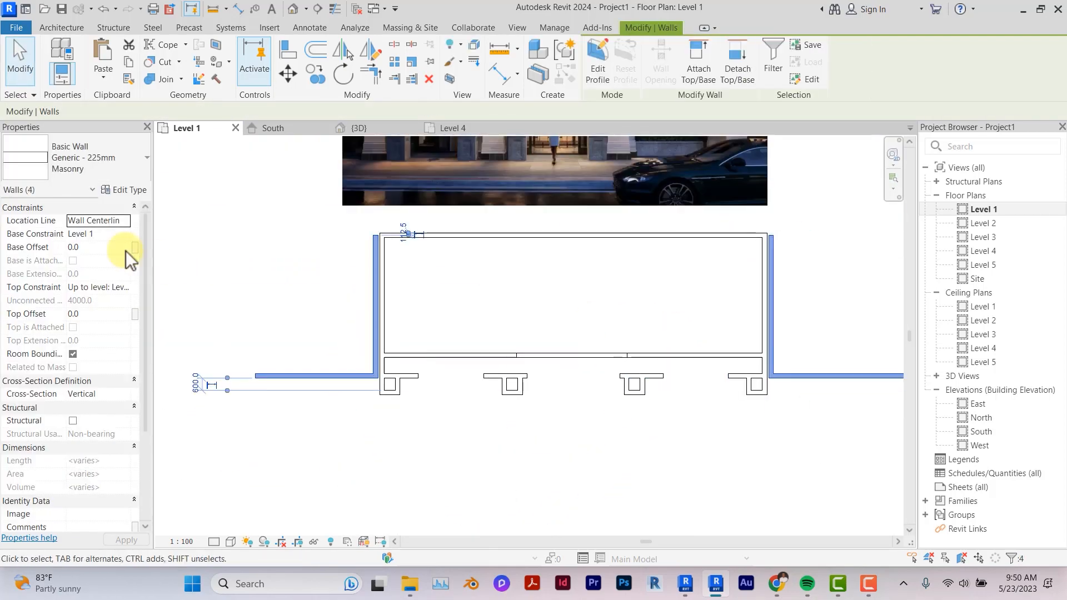
{"action": "left_click", "coordinate": [293, 8]}
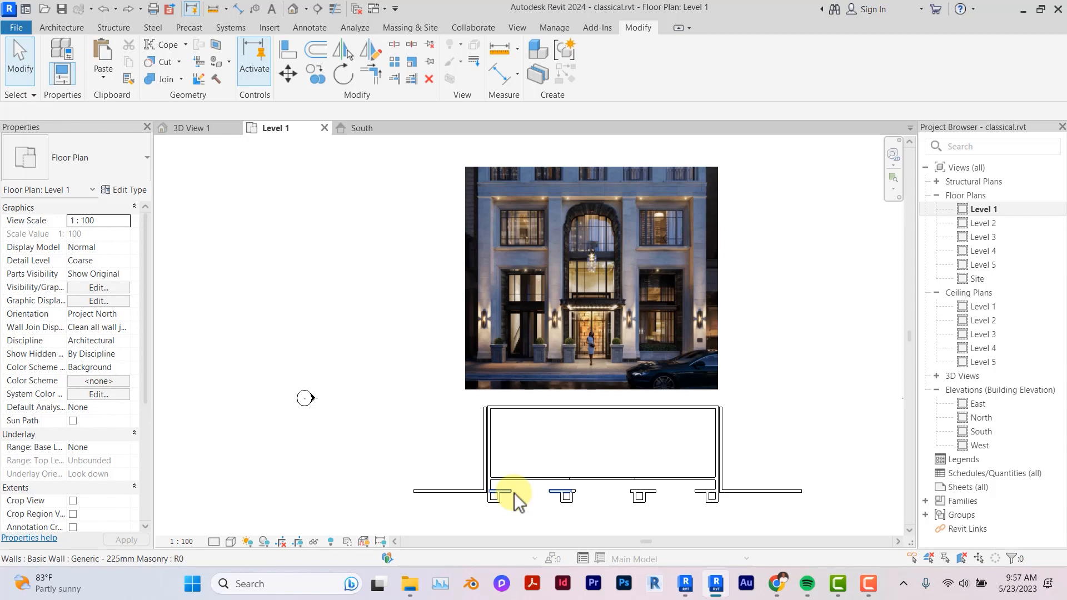
Step: Create a named in-place Casework component for the column footing from the Level 1 plan
{"action": "scroll", "coordinate": [515, 492], "scroll_direction": "up", "scroll_amount": 5}
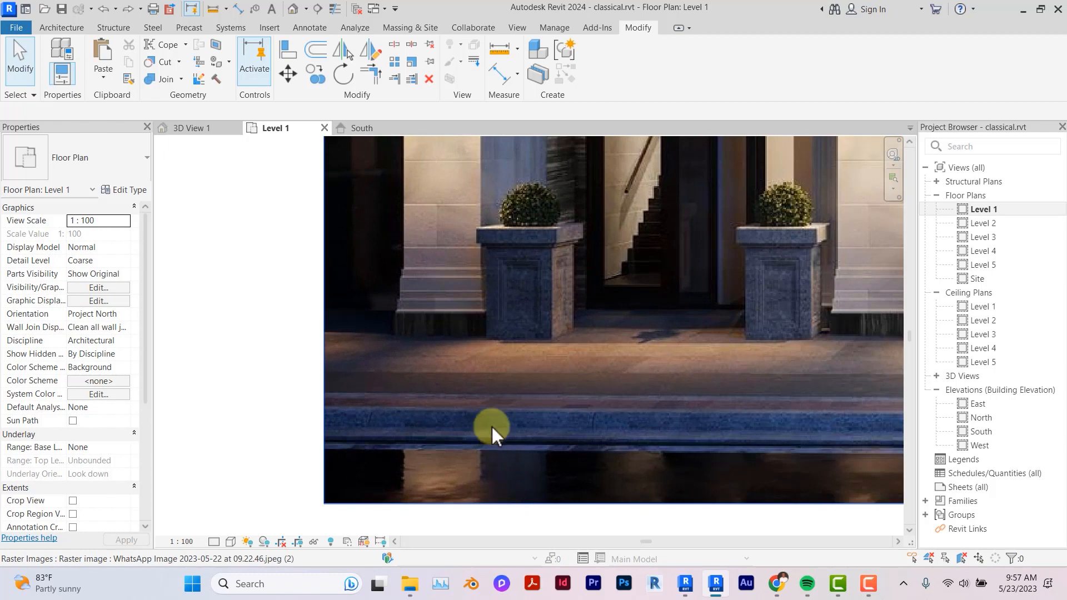
{"action": "scroll", "coordinate": [455, 315], "scroll_direction": "down", "scroll_amount": 4}
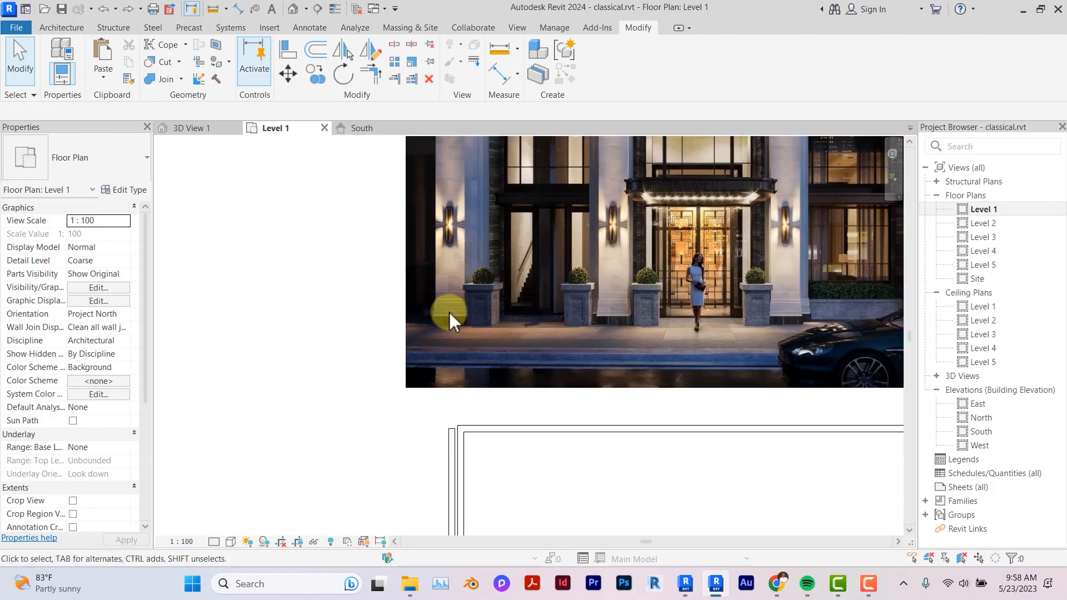
{"action": "left_click", "coordinate": [71, 27]}
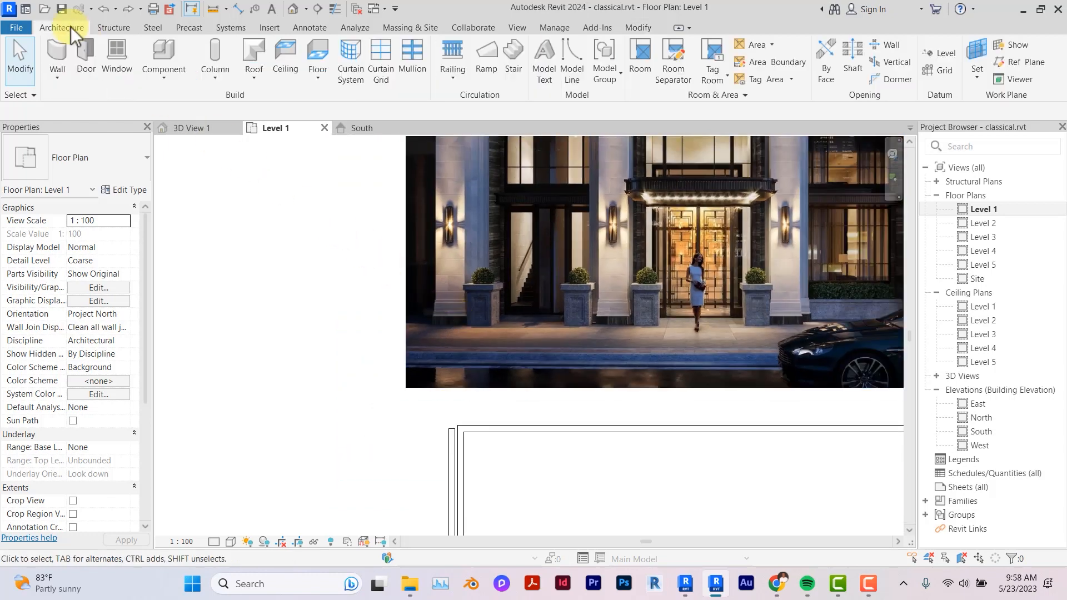
{"action": "left_click", "coordinate": [176, 80]}
{"action": "left_click", "coordinate": [187, 137]}
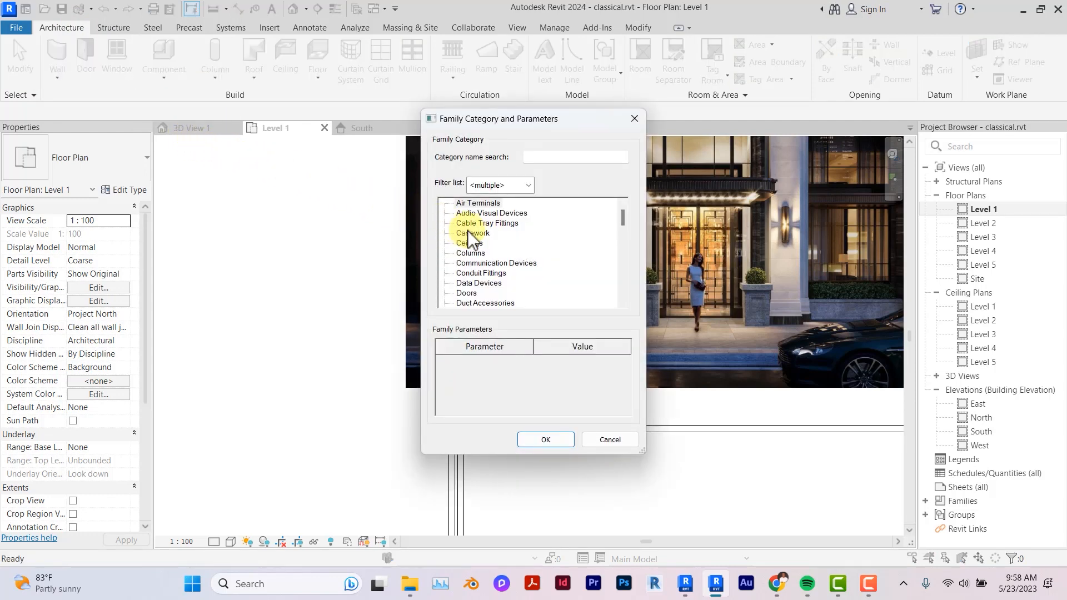
{"action": "left_click", "coordinate": [545, 439]}
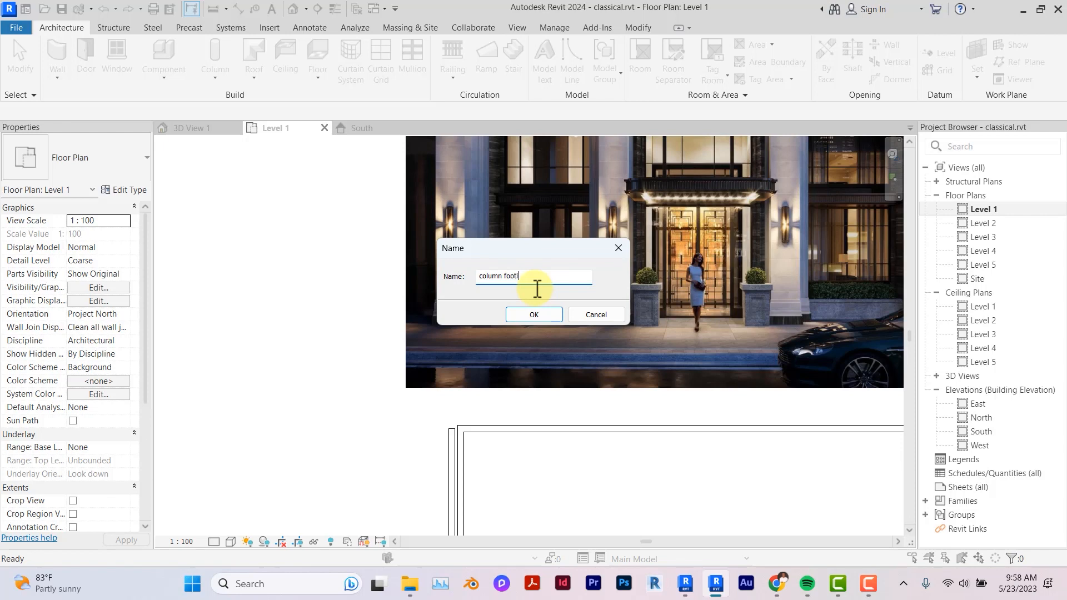
{"action": "key", "text": "Return"}
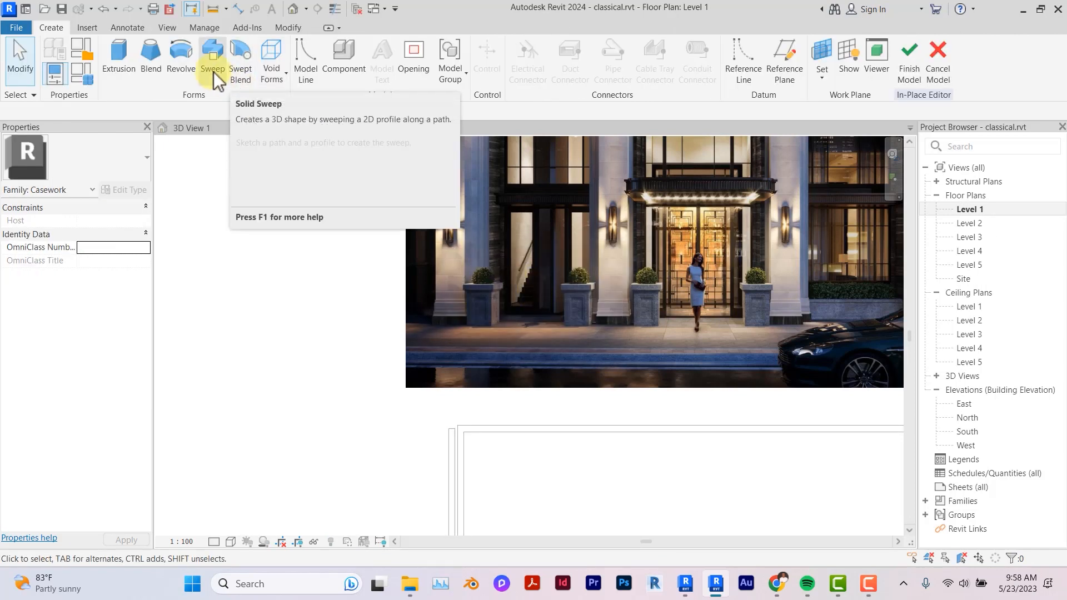
Step: Start a sweep and sketch its path along the three exposed sides of the leftmost front column
{"action": "left_click", "coordinate": [213, 72]}
{"action": "middle_click_drag", "start_coordinate": [414, 525], "coordinate": [440, 364]}
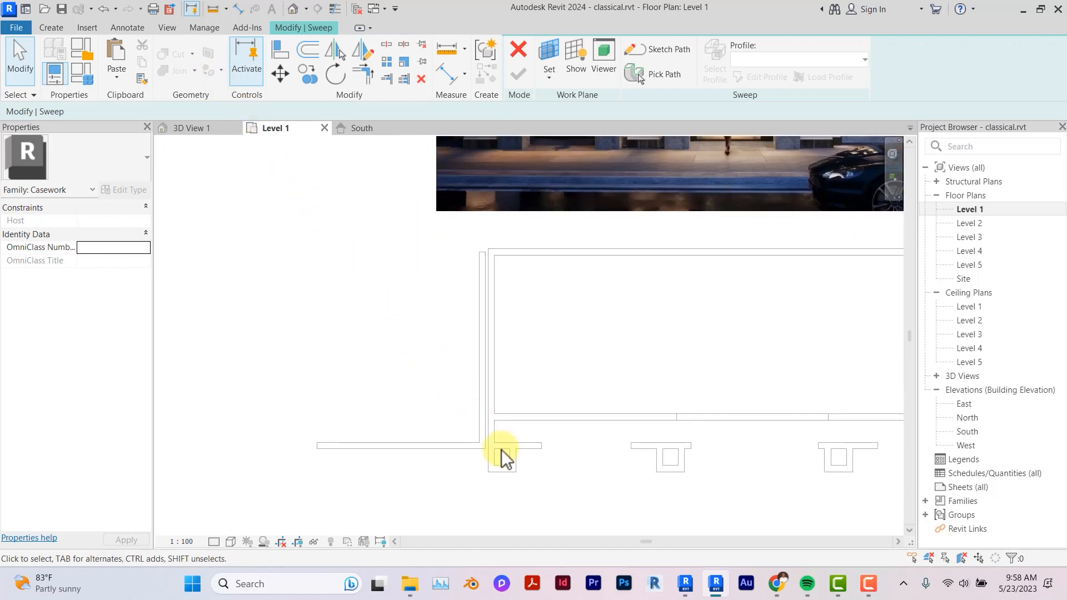
{"action": "scroll", "coordinate": [502, 452], "scroll_direction": "up", "scroll_amount": 1}
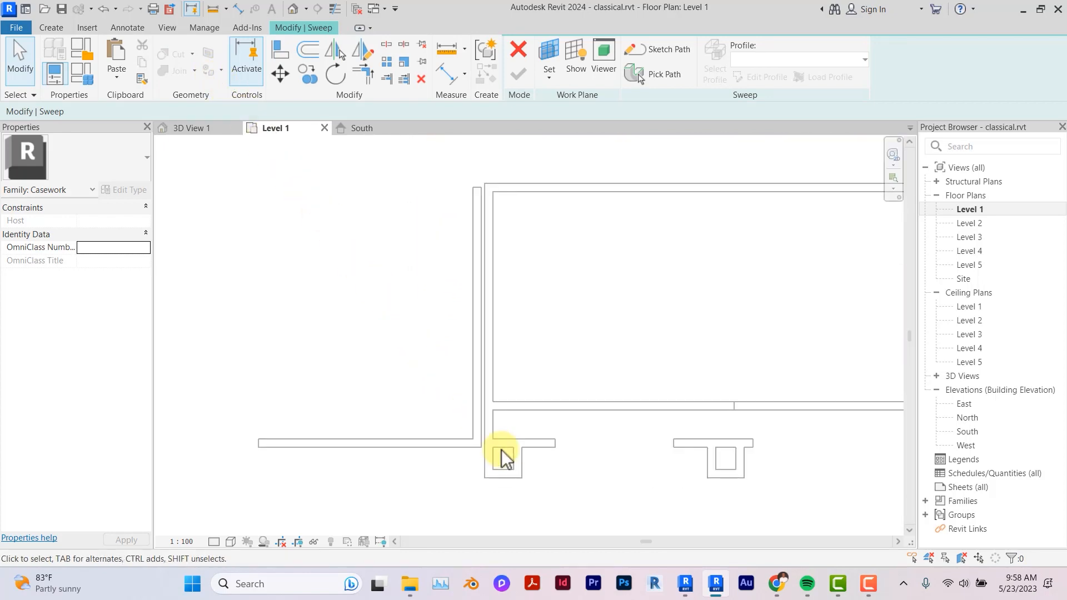
{"action": "left_click", "coordinate": [656, 52]}
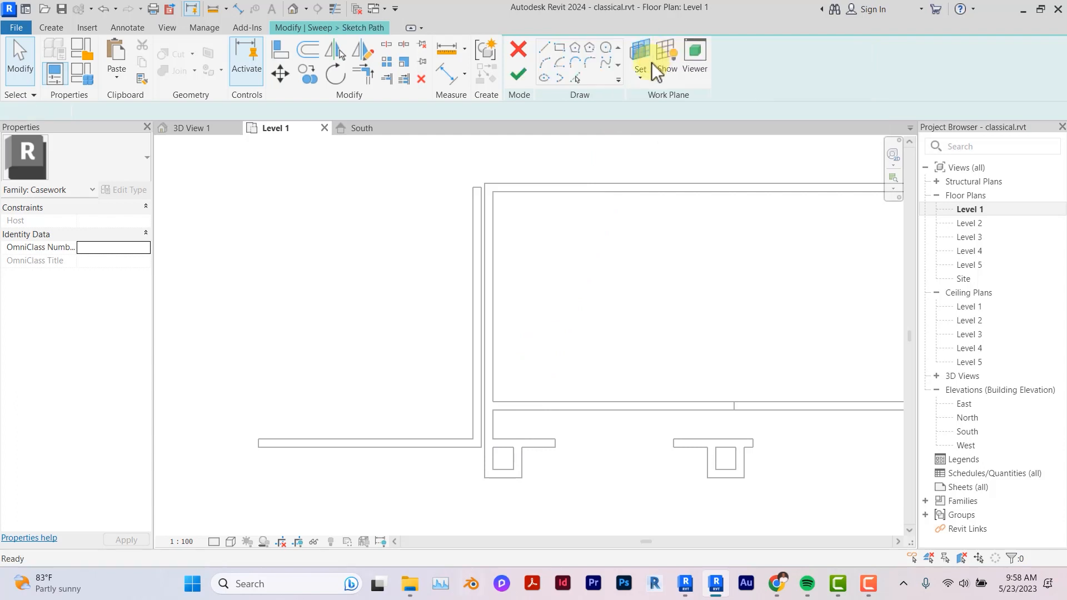
{"action": "scroll", "coordinate": [491, 447], "scroll_direction": "up", "scroll_amount": 3}
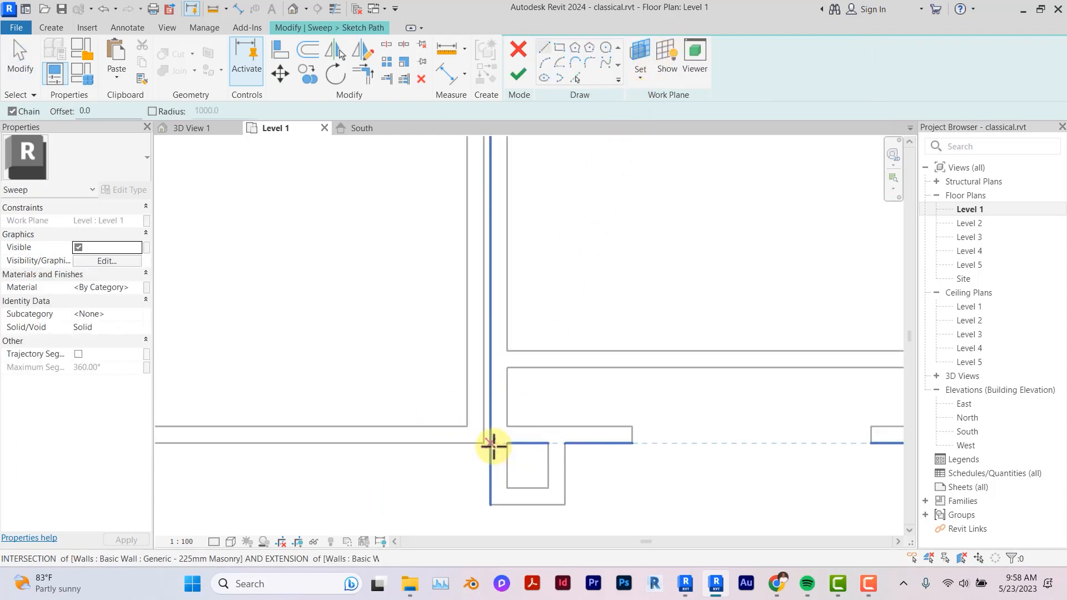
{"action": "left_click", "coordinate": [491, 446]}
{"action": "left_click", "coordinate": [490, 505]}
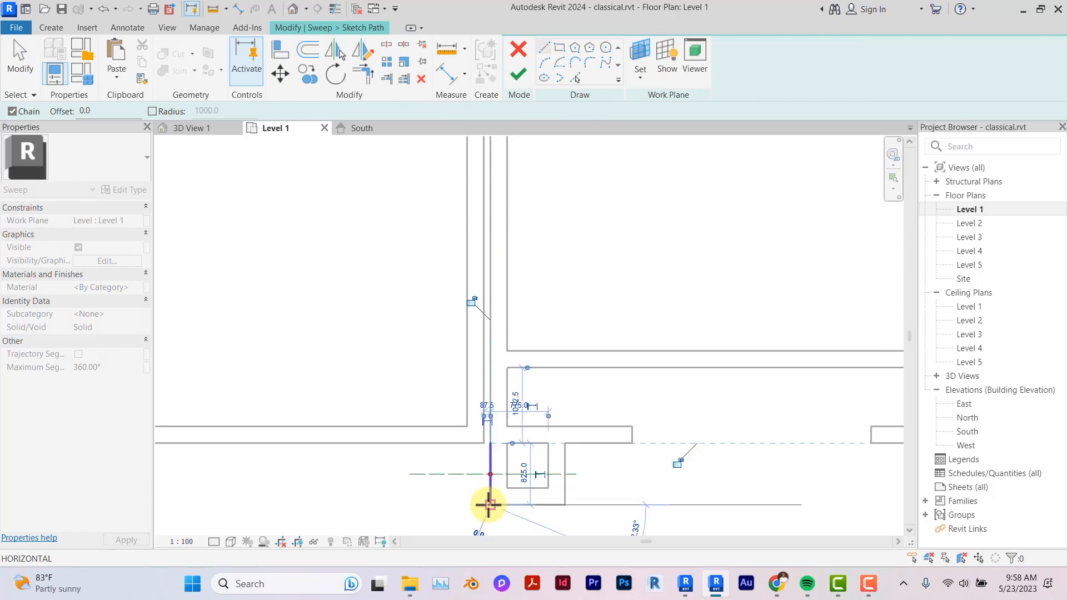
{"action": "left_click", "coordinate": [565, 505]}
{"action": "left_click", "coordinate": [565, 444]}
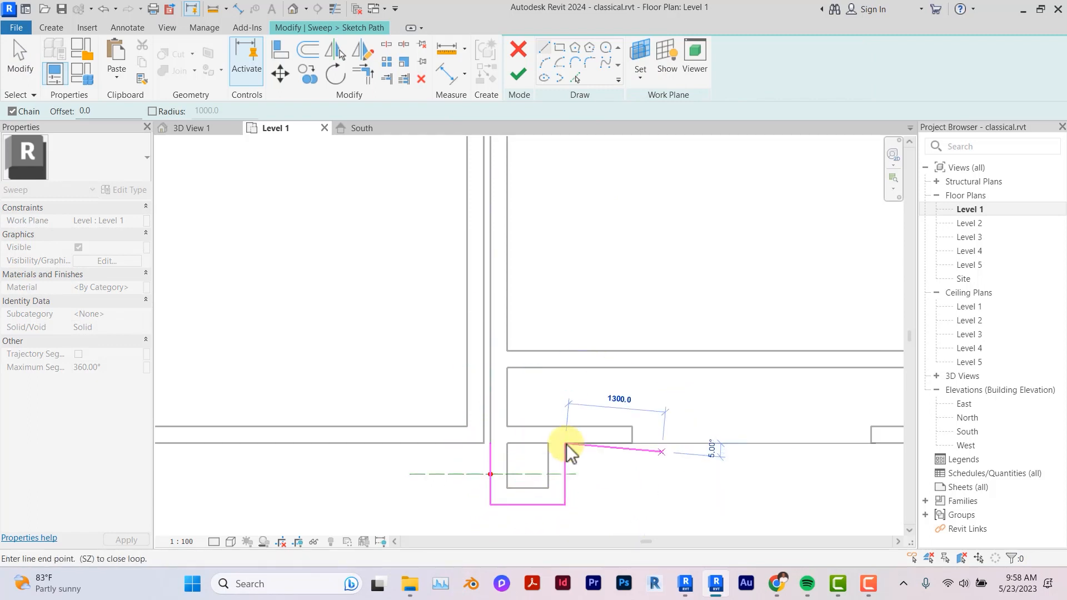
{"action": "key", "text": "Escape"}
{"action": "key", "text": "Escape"}
{"action": "scroll", "coordinate": [566, 444], "scroll_direction": "up", "scroll_amount": 1}
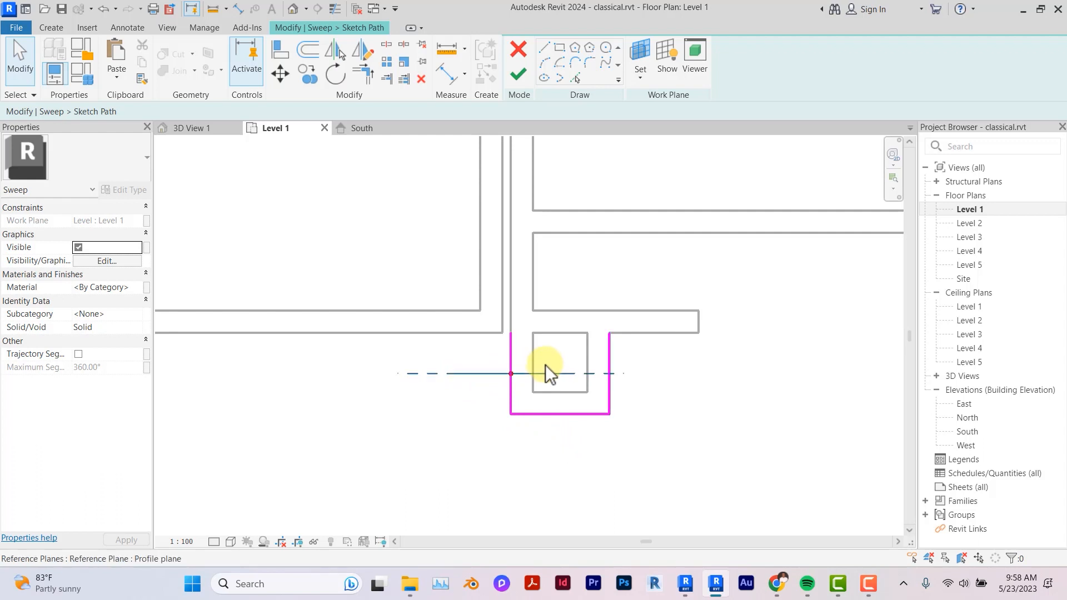
{"action": "left_click", "coordinate": [512, 381]}
{"action": "left_click", "coordinate": [491, 391]}
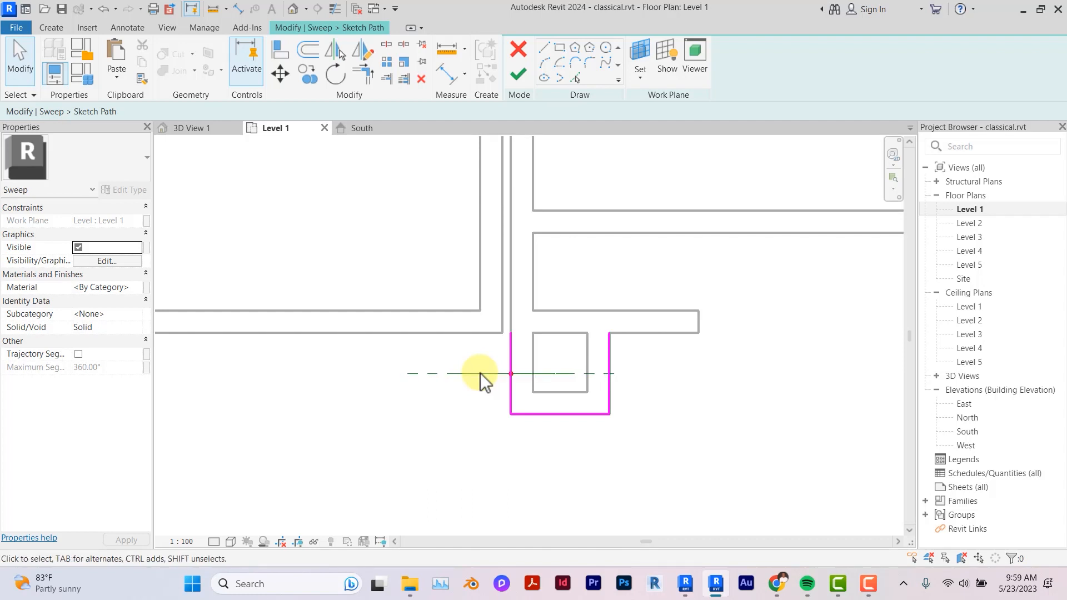
{"action": "left_click", "coordinate": [480, 373]}
{"action": "left_click_drag", "start_coordinate": [480, 374], "coordinate": [573, 438]}
{"action": "left_click_drag", "start_coordinate": [506, 384], "coordinate": [506, 384]}
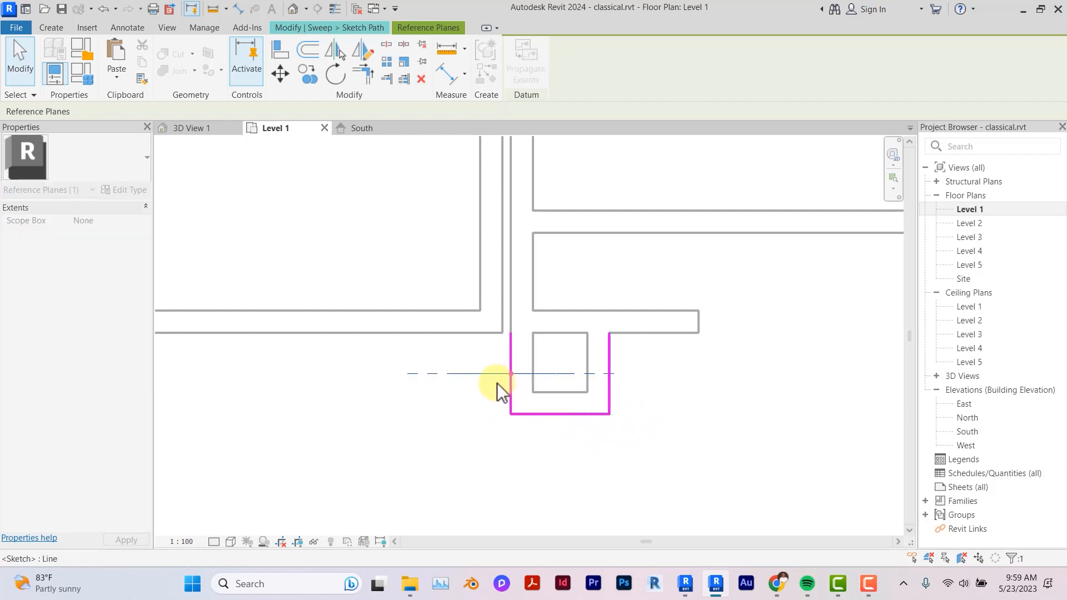
{"action": "left_click", "coordinate": [438, 395]}
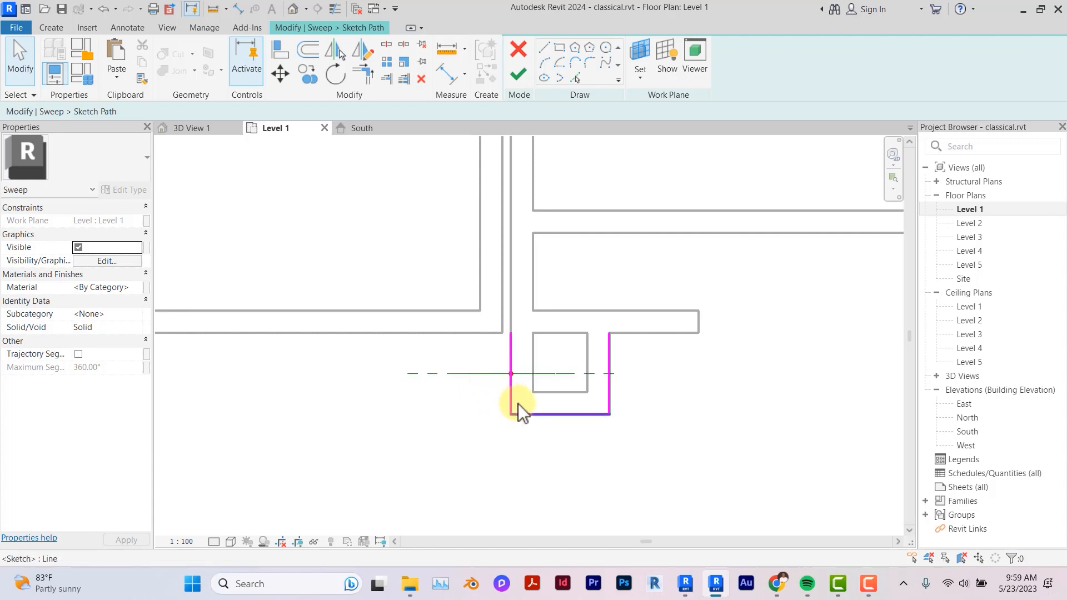
Step: Finish the sweep path and open its profile for editing in the South elevation
{"action": "left_click", "coordinate": [519, 78]}
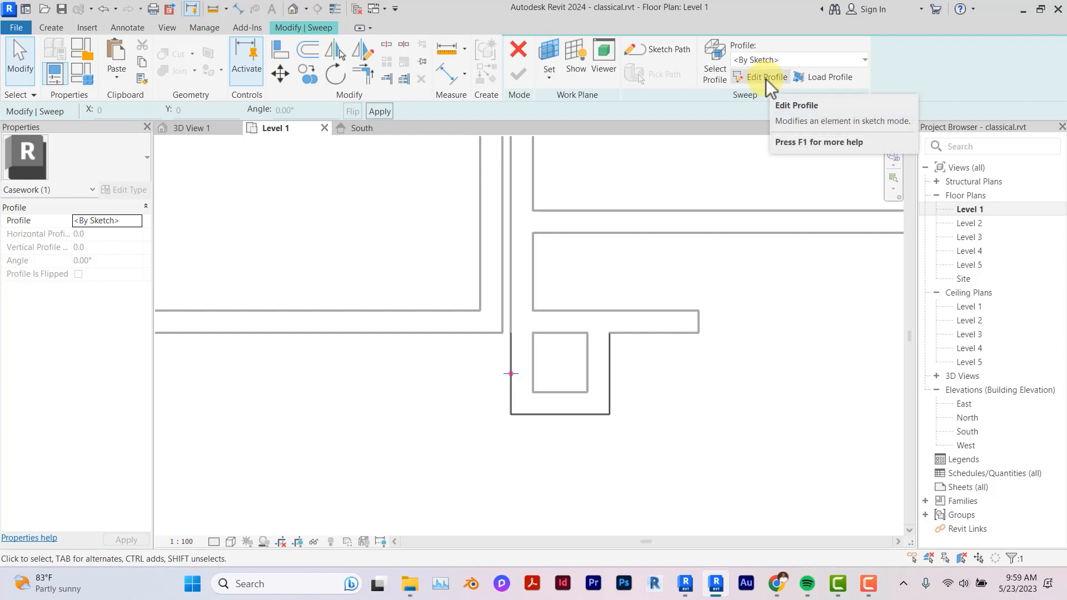
{"action": "left_click", "coordinate": [765, 78]}
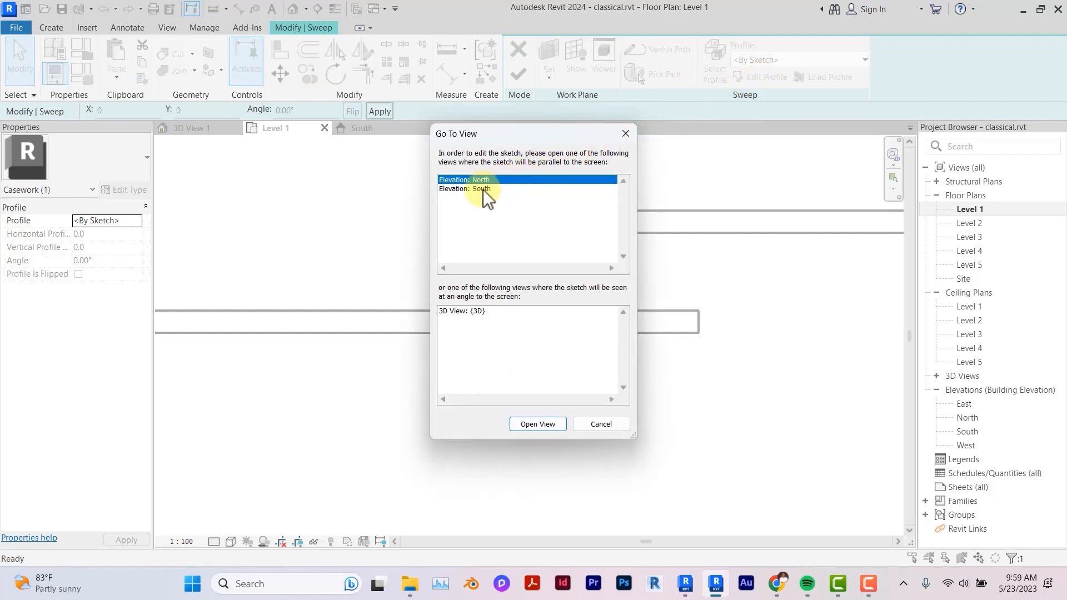
{"action": "left_click", "coordinate": [482, 189]}
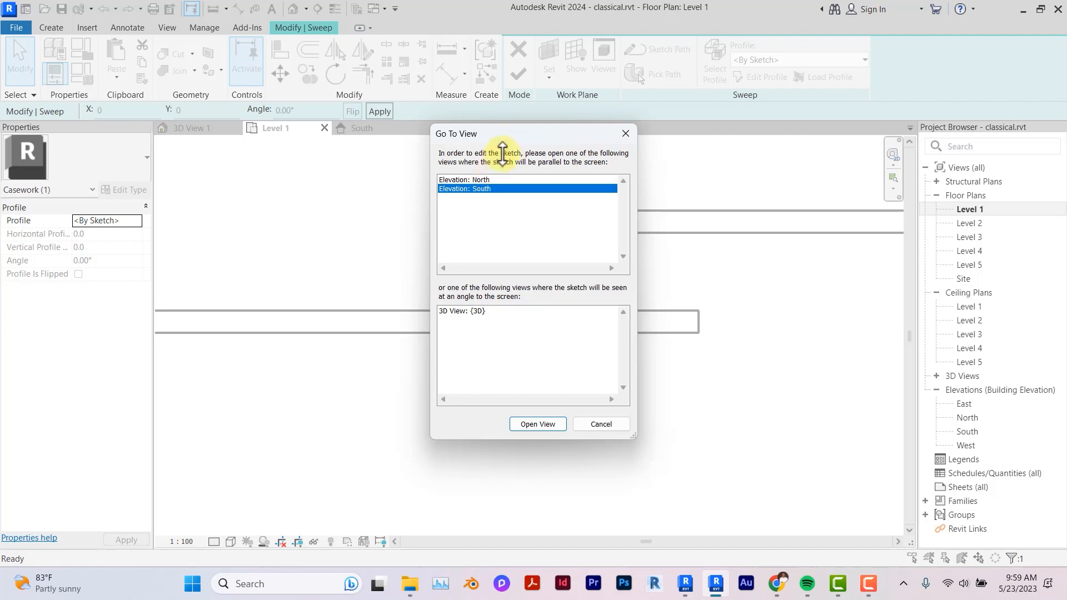
{"action": "left_click_drag", "start_coordinate": [513, 136], "coordinate": [258, 137]}
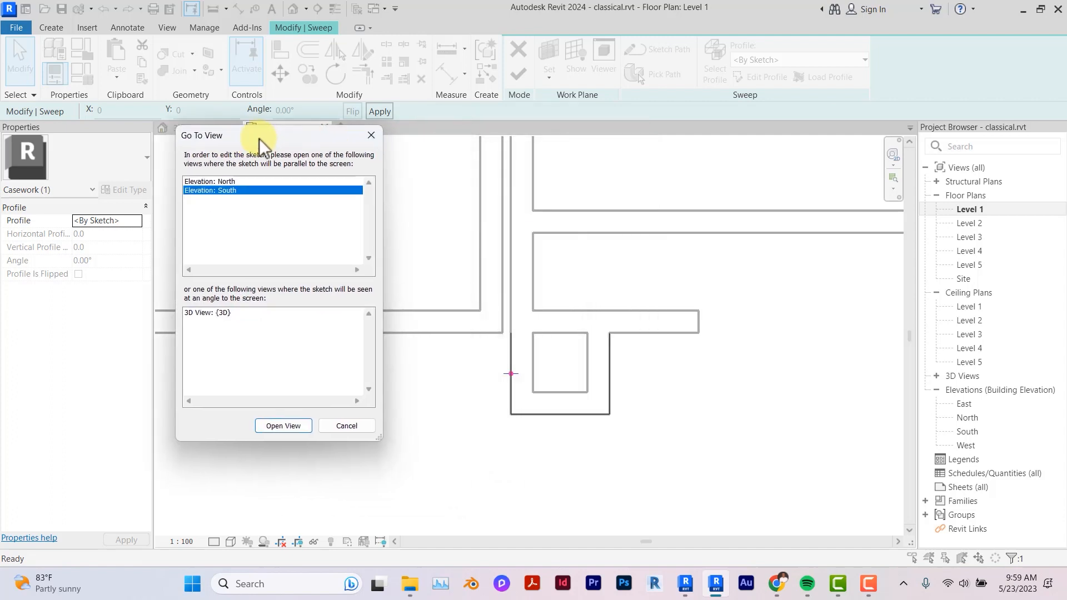
{"action": "left_click", "coordinate": [298, 422]}
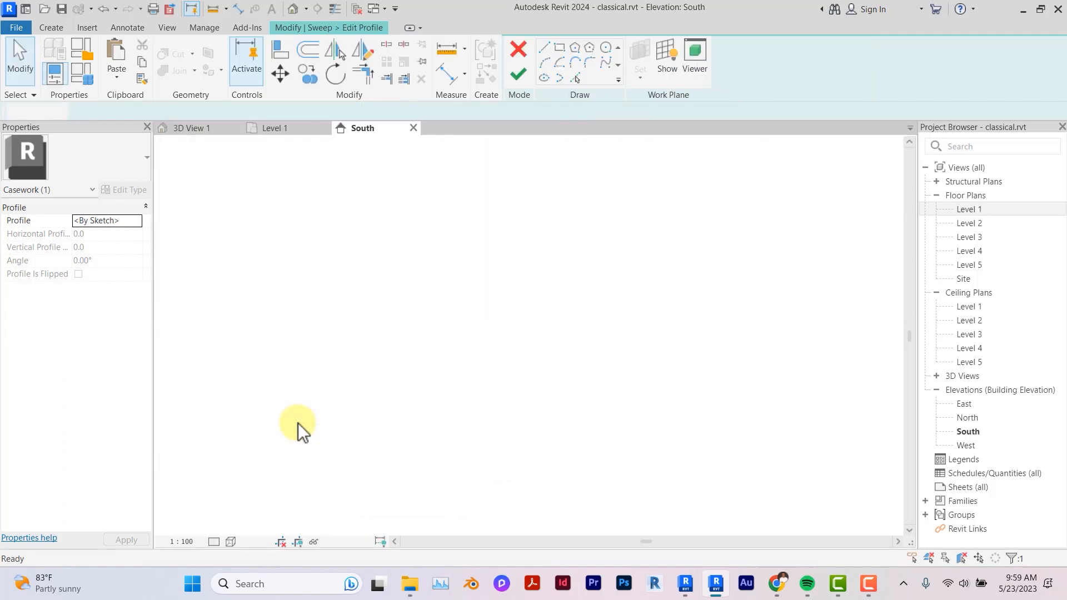
Step: Sketch a closed, three-stepped footing profile from the ground line up, following the column base in the reference photo
{"action": "scroll", "coordinate": [298, 422], "scroll_direction": "up", "scroll_amount": 5}
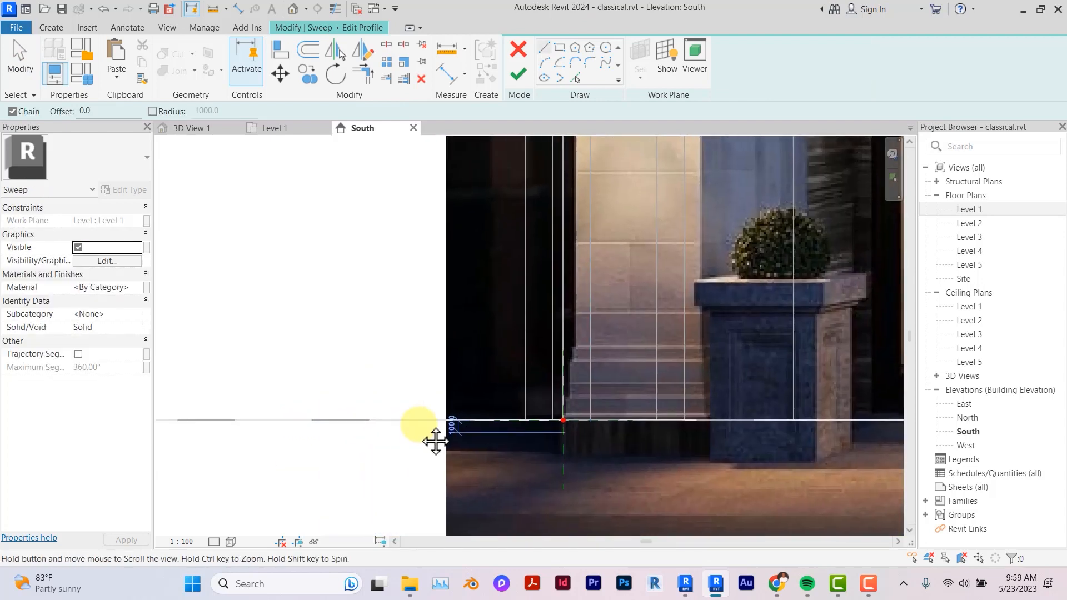
{"action": "scroll", "coordinate": [576, 428], "scroll_direction": "up", "scroll_amount": 1}
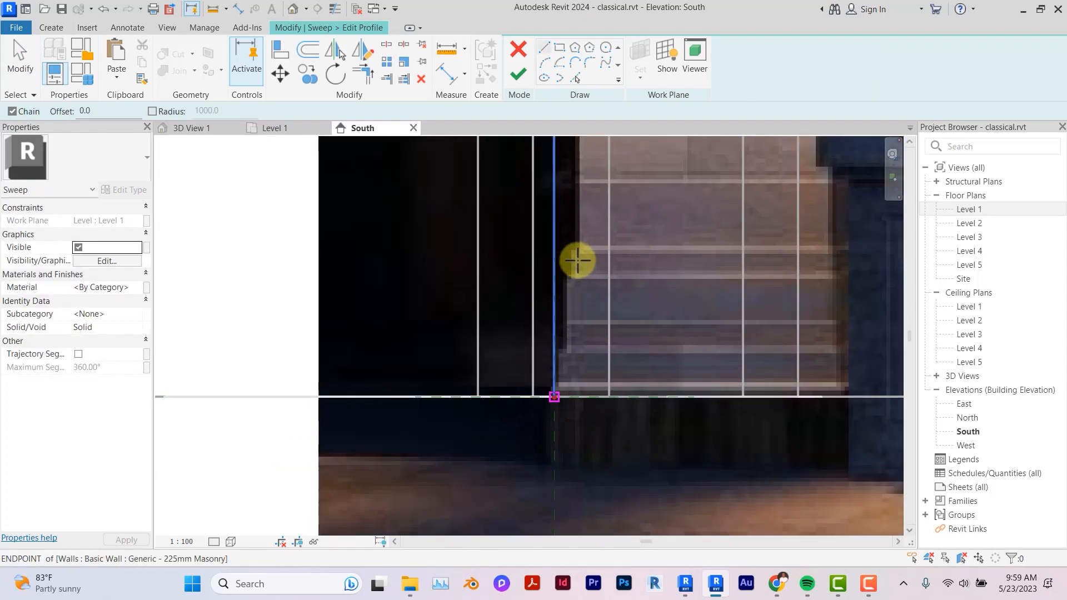
{"action": "scroll", "coordinate": [578, 258], "scroll_direction": "down", "scroll_amount": 2}
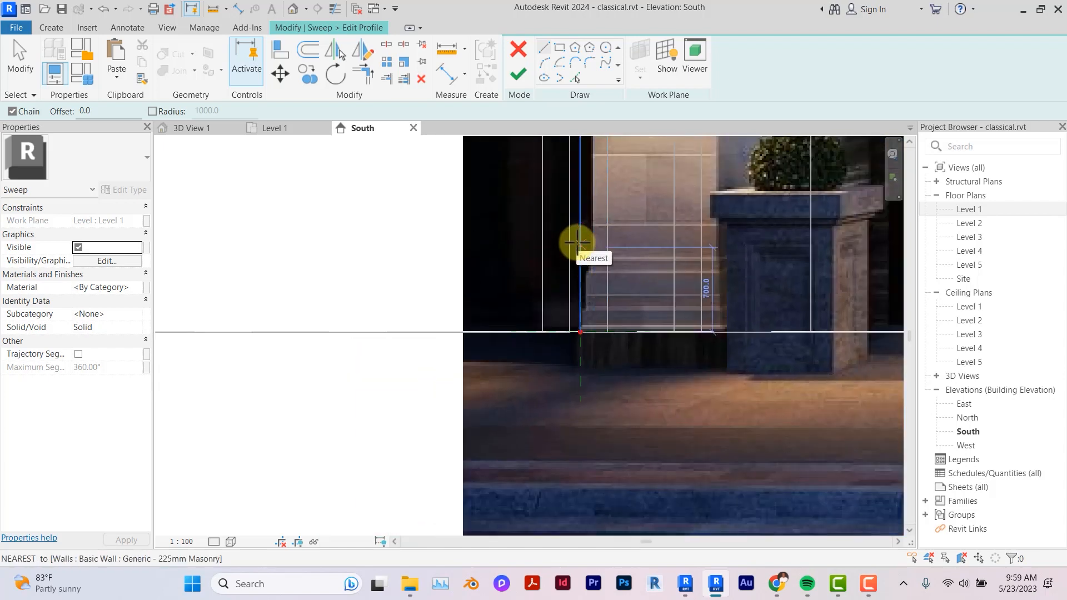
{"action": "scroll", "coordinate": [578, 243], "scroll_direction": "up", "scroll_amount": 2}
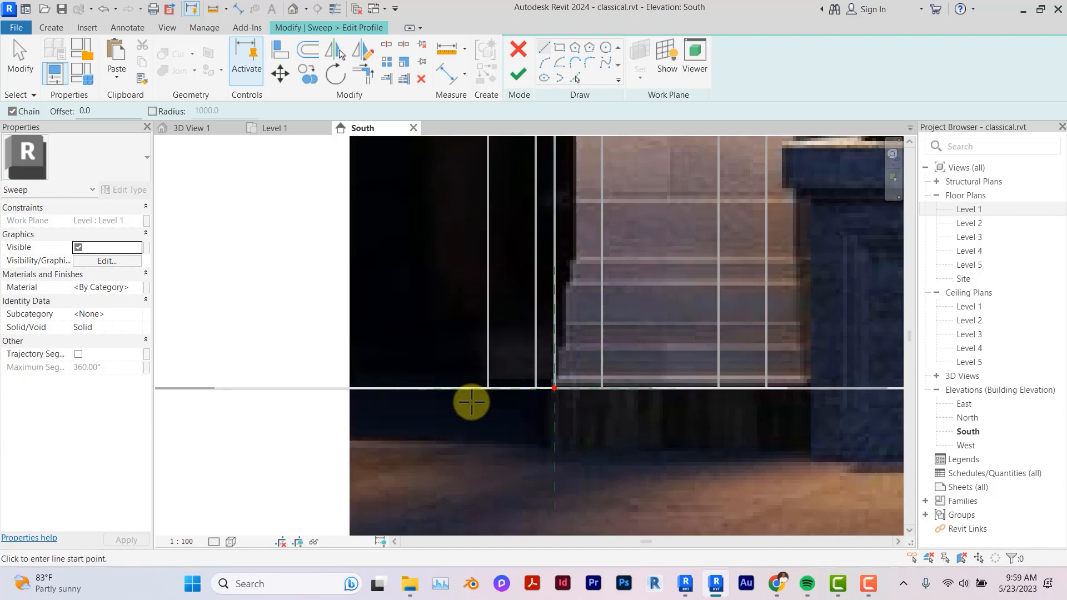
{"action": "scroll", "coordinate": [470, 401], "scroll_direction": "down", "scroll_amount": 2}
{"action": "scroll", "coordinate": [470, 401], "scroll_direction": "down", "scroll_amount": 1}
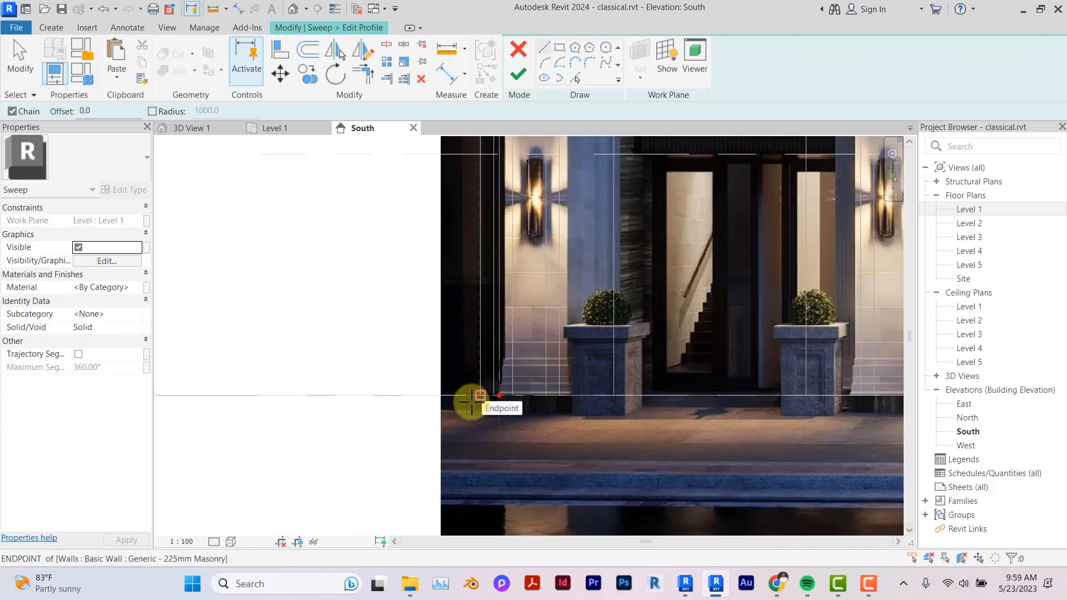
{"action": "scroll", "coordinate": [512, 376], "scroll_direction": "up", "scroll_amount": 2}
{"action": "scroll", "coordinate": [512, 376], "scroll_direction": "up", "scroll_amount": 3}
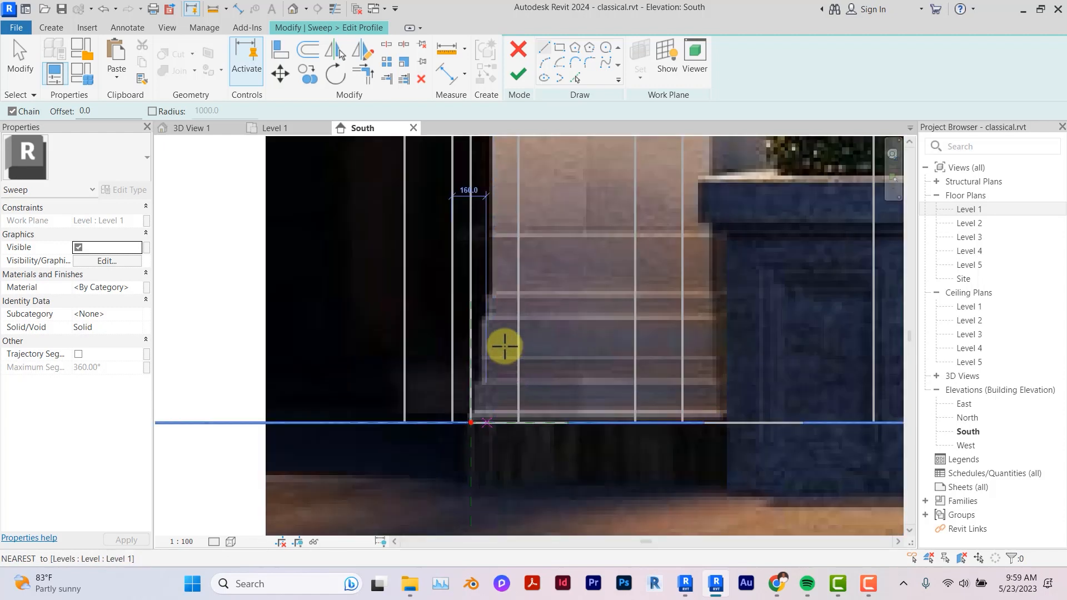
{"action": "scroll", "coordinate": [496, 303], "scroll_direction": "up", "scroll_amount": 2}
{"action": "left_click", "coordinate": [488, 285]}
{"action": "scroll", "coordinate": [492, 289], "scroll_direction": "down", "scroll_amount": 2}
{"action": "left_click", "coordinate": [483, 268]}
{"action": "left_click", "coordinate": [467, 268]}
{"action": "left_click", "coordinate": [467, 313]}
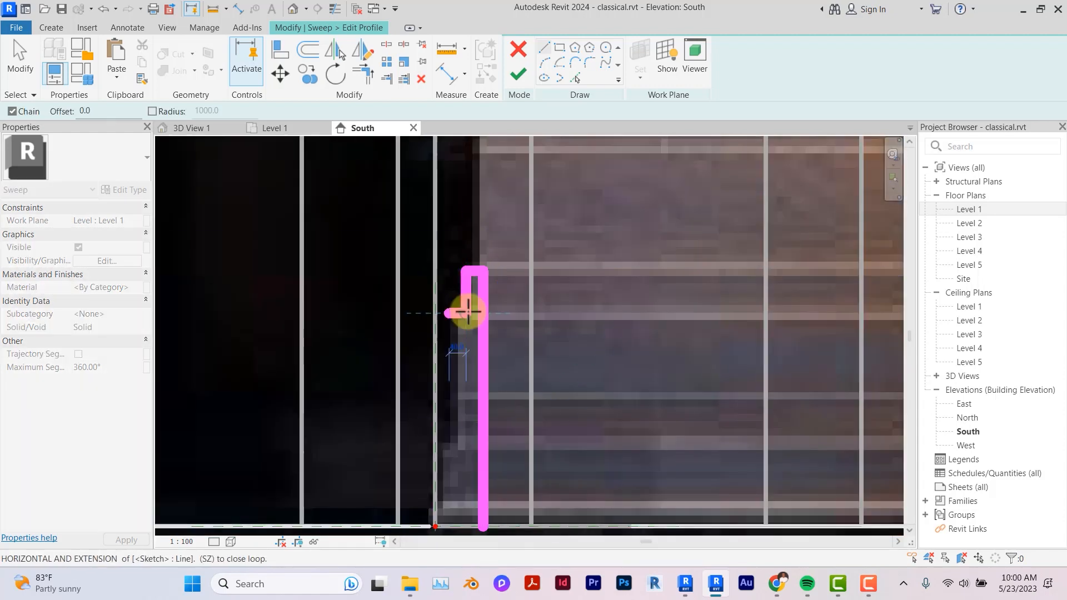
{"action": "left_click", "coordinate": [450, 313]}
{"action": "left_click", "coordinate": [450, 444]}
{"action": "left_click", "coordinate": [435, 444]}
{"action": "middle_click_drag", "start_coordinate": [434, 512], "coordinate": [420, 308]}
{"action": "left_click", "coordinate": [421, 317]}
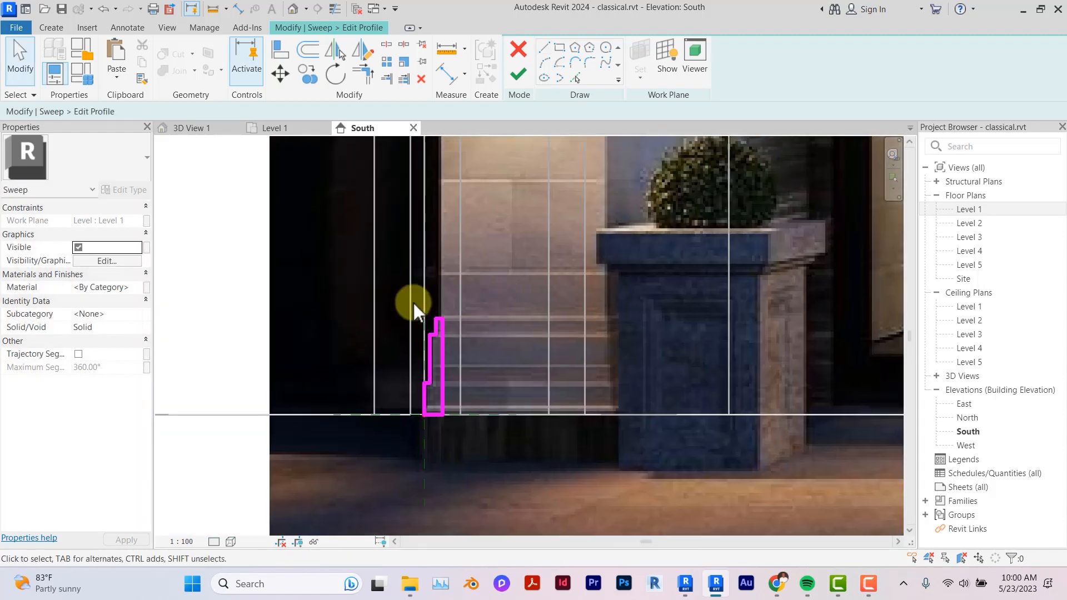
Step: Move the whole profile loop outward so its lower inner corner meets the column's outer corner at the path start
{"action": "key", "text": "Tab"}
{"action": "left_click", "coordinate": [459, 419]}
{"action": "scroll", "coordinate": [460, 420], "scroll_direction": "up", "scroll_amount": 2}
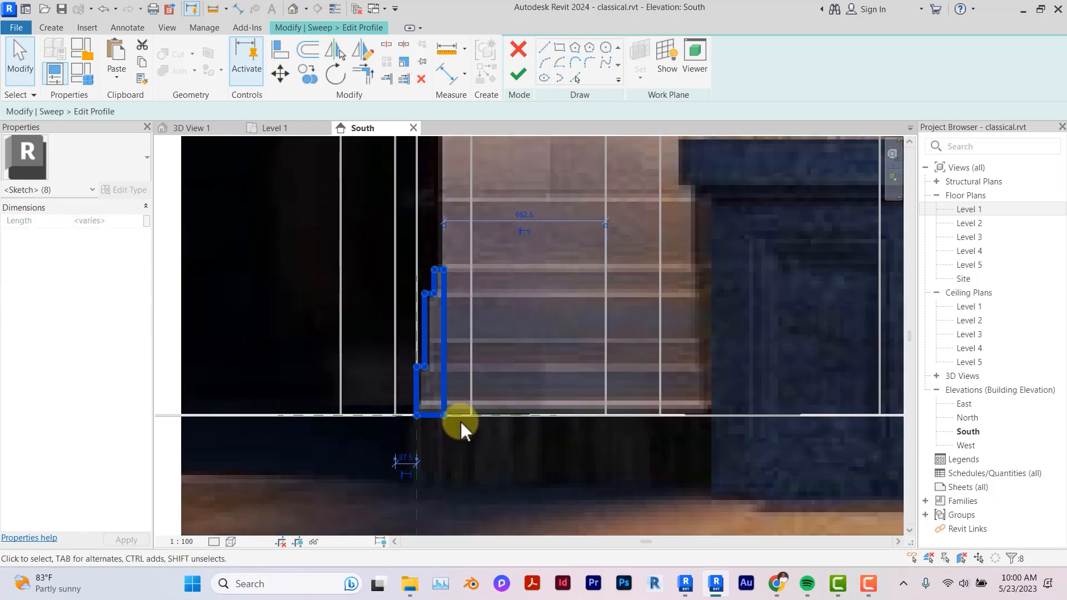
{"action": "left_click", "coordinate": [284, 77]}
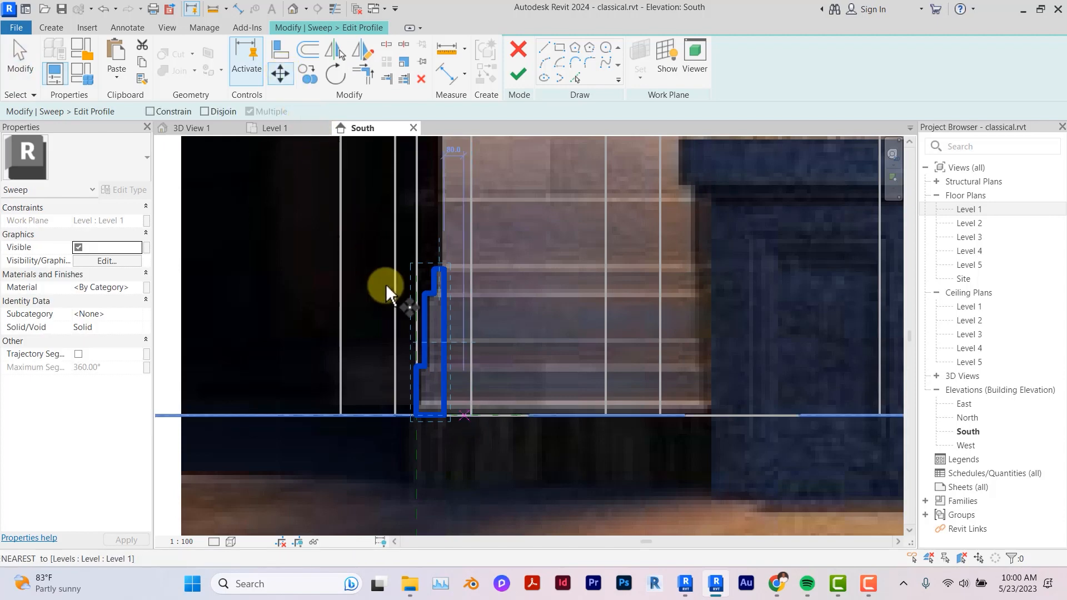
{"action": "left_click", "coordinate": [448, 415]}
{"action": "left_click", "coordinate": [362, 417]}
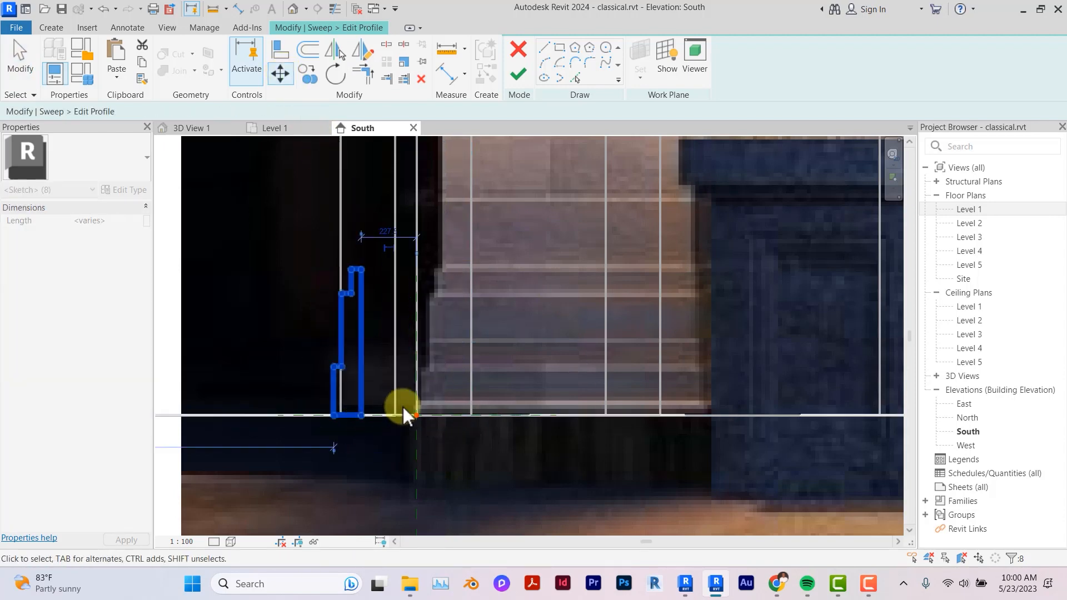
{"action": "scroll", "coordinate": [416, 403], "scroll_direction": "up", "scroll_amount": 3}
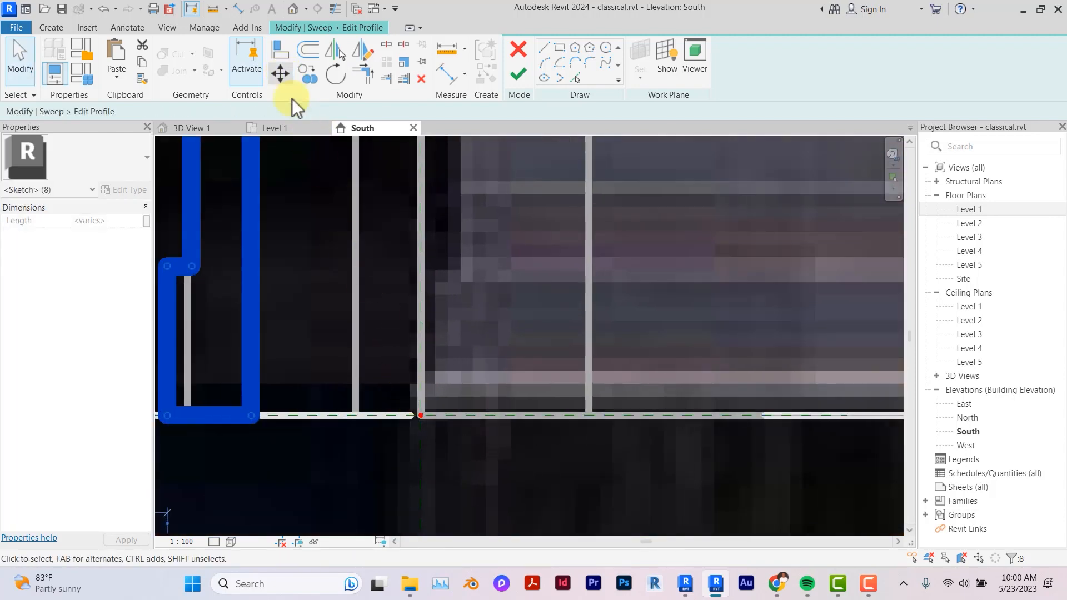
{"action": "left_click", "coordinate": [280, 74]}
{"action": "left_click", "coordinate": [256, 415]}
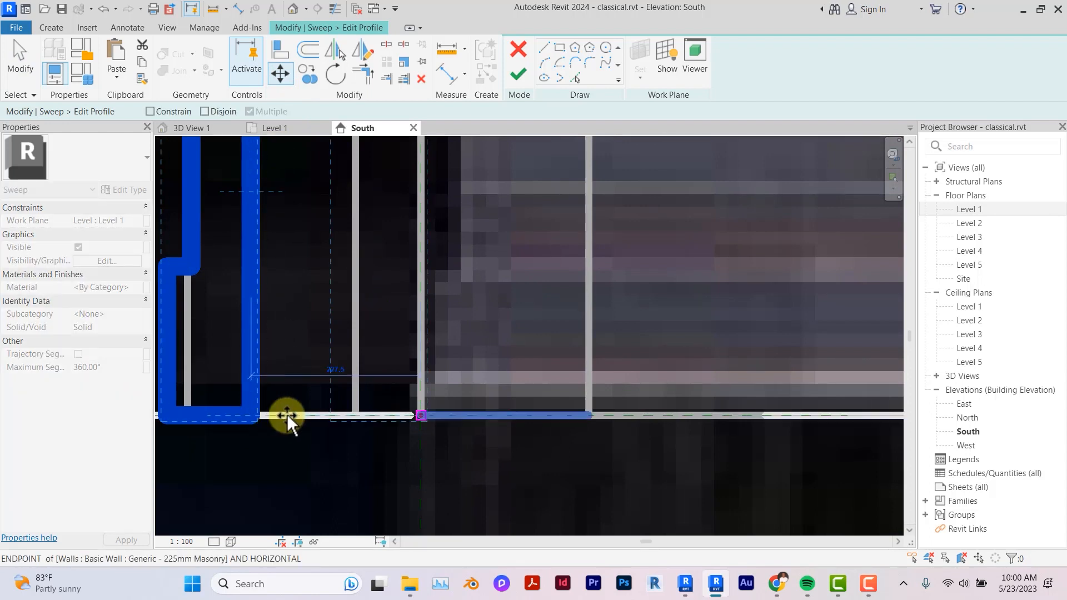
{"action": "left_click", "coordinate": [421, 414]}
{"action": "scroll", "coordinate": [439, 357], "scroll_direction": "down", "scroll_amount": 4}
{"action": "key", "text": "Escape"}
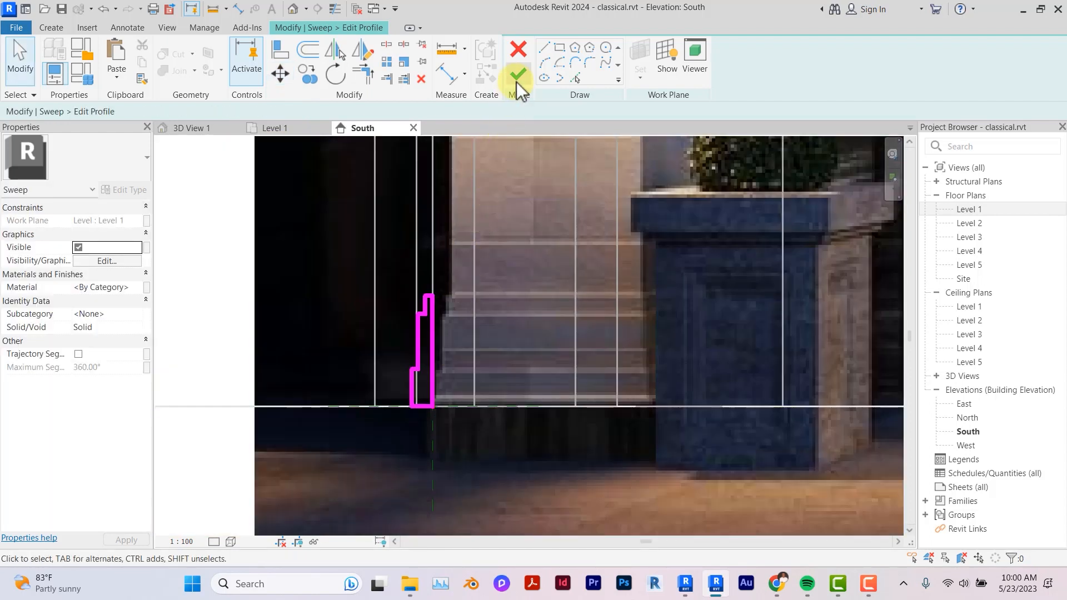
Step: Finish the profile and the sweep, and open the default 3D view
{"action": "left_click", "coordinate": [516, 82]}
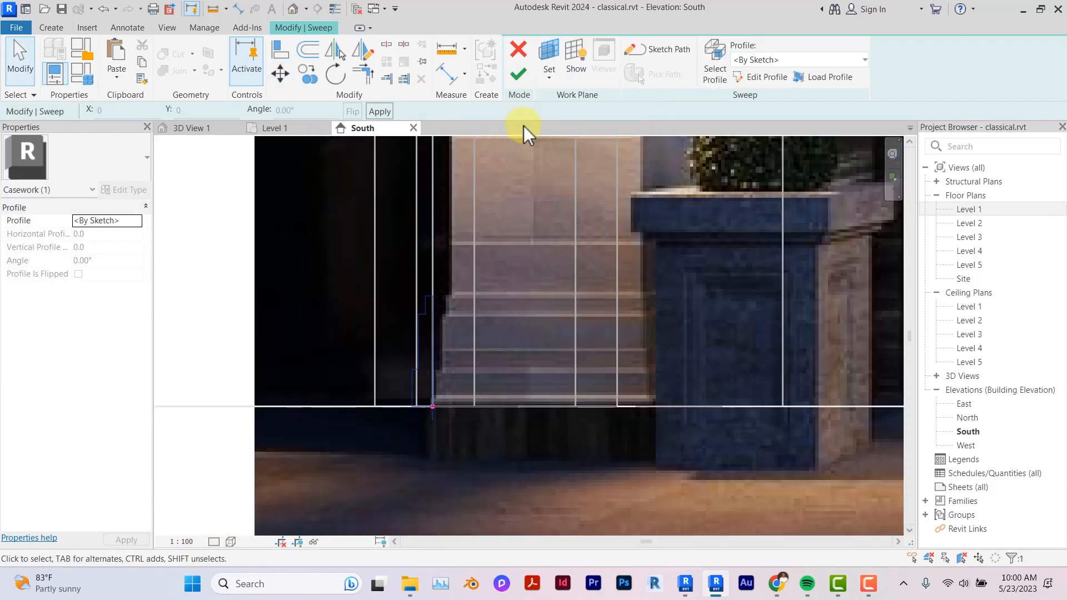
{"action": "left_click", "coordinate": [520, 79]}
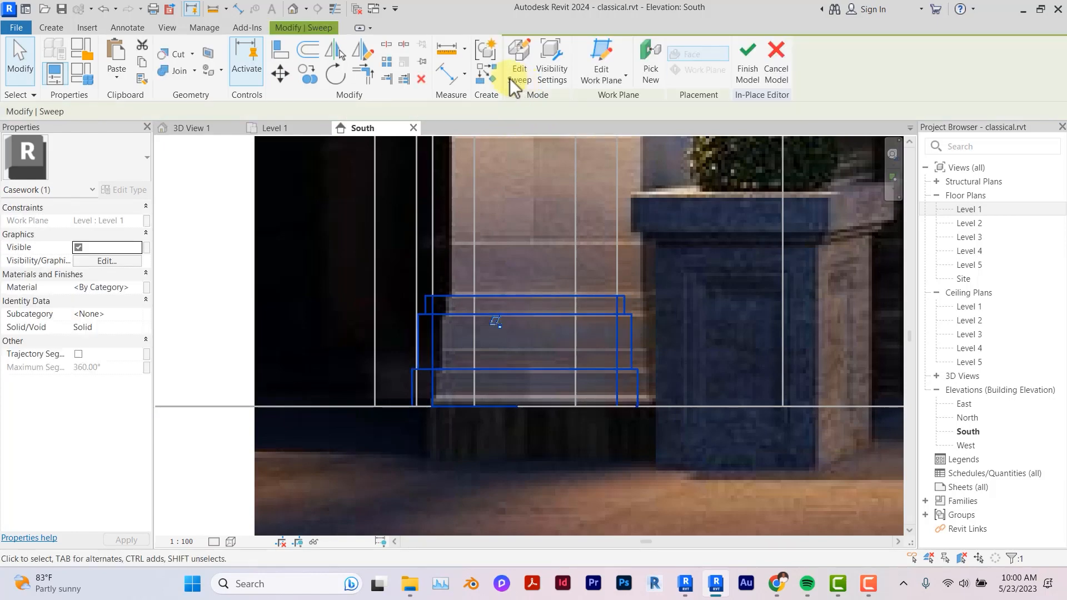
{"action": "left_click", "coordinate": [293, 9]}
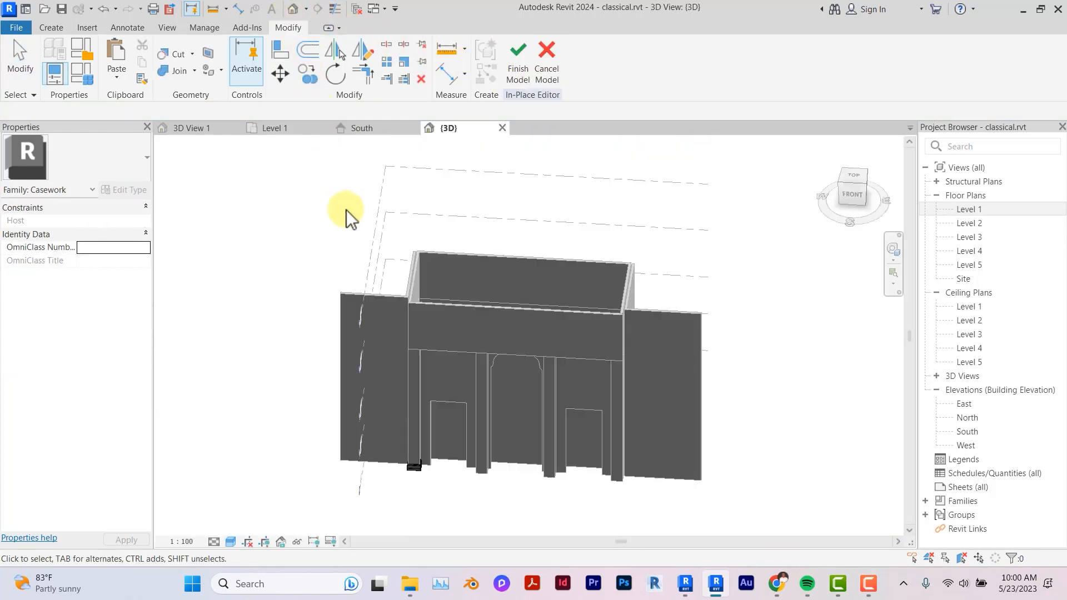
Step: Examine the stepped footing sweep around the base of the leftmost column from several angles
{"action": "scroll", "coordinate": [414, 468], "scroll_direction": "up", "scroll_amount": 5}
{"action": "middle_click_drag", "start_coordinate": [415, 469], "coordinate": [640, 464], "text": "shift"}
{"action": "left_click", "coordinate": [784, 492]}
{"action": "scroll", "coordinate": [640, 464], "scroll_direction": "up", "scroll_amount": 3}
{"action": "scroll", "coordinate": [640, 464], "scroll_direction": "up", "scroll_amount": 2}
{"action": "left_click", "coordinate": [631, 459]}
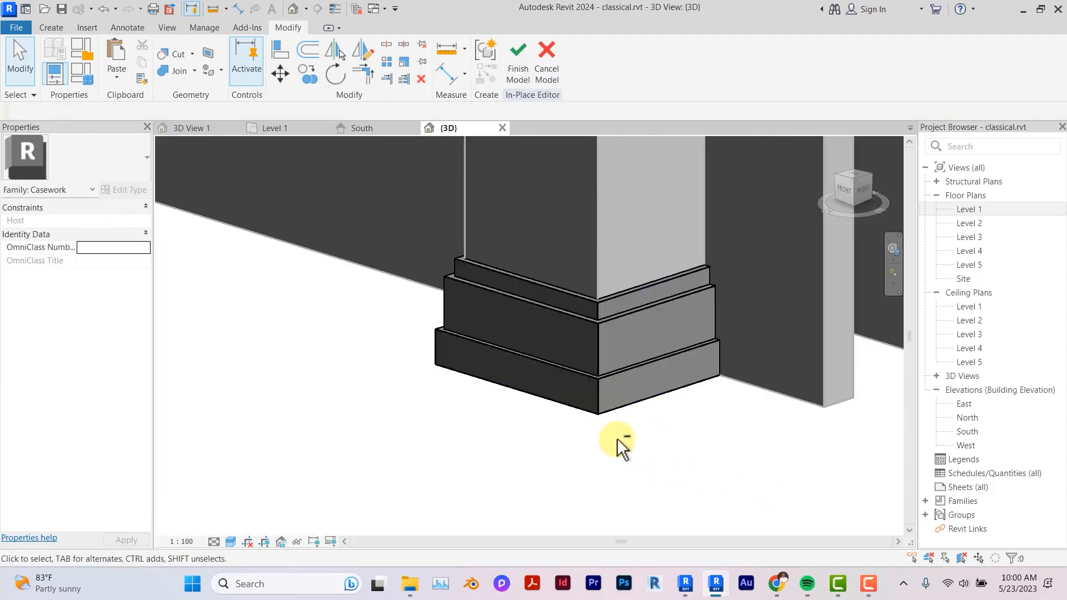
{"action": "left_click", "coordinate": [592, 381]}
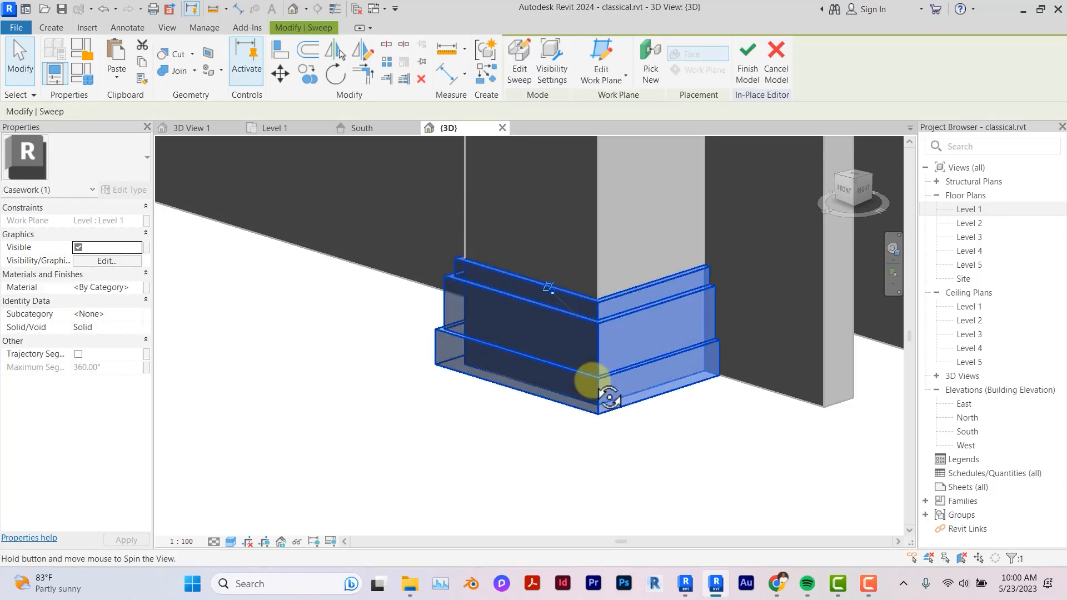
{"action": "middle_click_drag", "start_coordinate": [648, 439], "coordinate": [632, 490], "text": "shift"}
{"action": "left_click", "coordinate": [632, 491]}
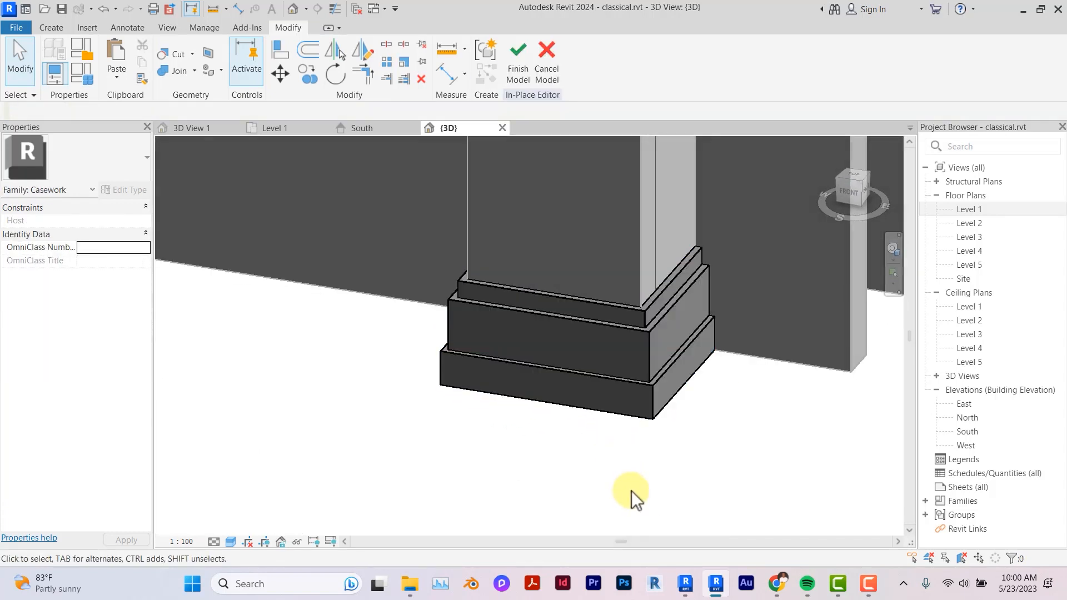
{"action": "left_click", "coordinate": [850, 192]}
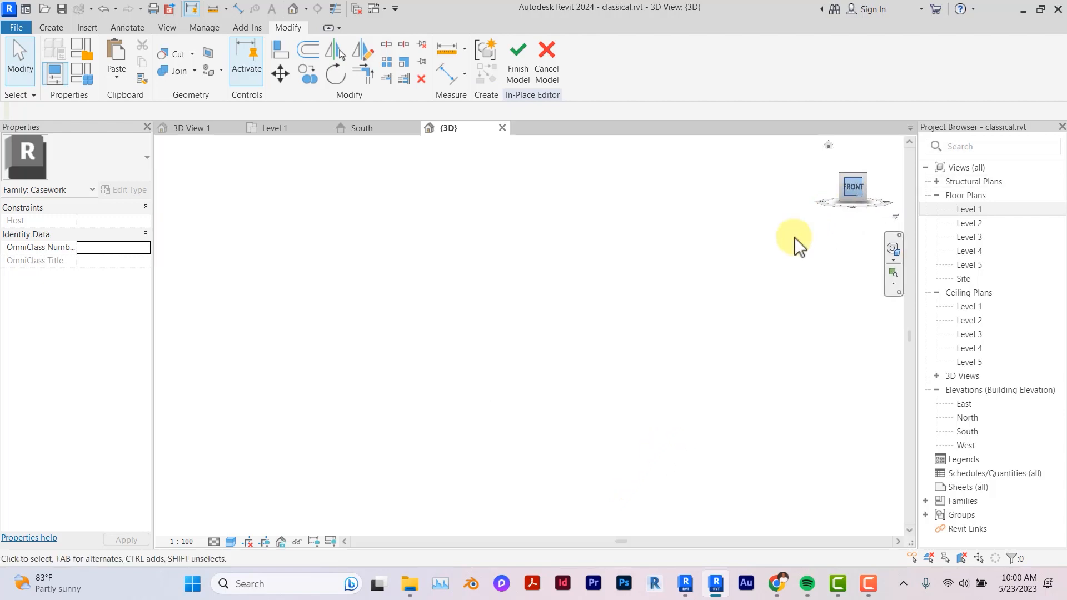
Step: In the South elevation, copy the footing sweep straight down by about 280 mm
{"action": "double_click", "coordinate": [967, 431]}
{"action": "left_click", "coordinate": [638, 381]}
{"action": "key", "text": "c"}
{"action": "key", "text": "o"}
{"action": "left_click", "coordinate": [432, 406]}
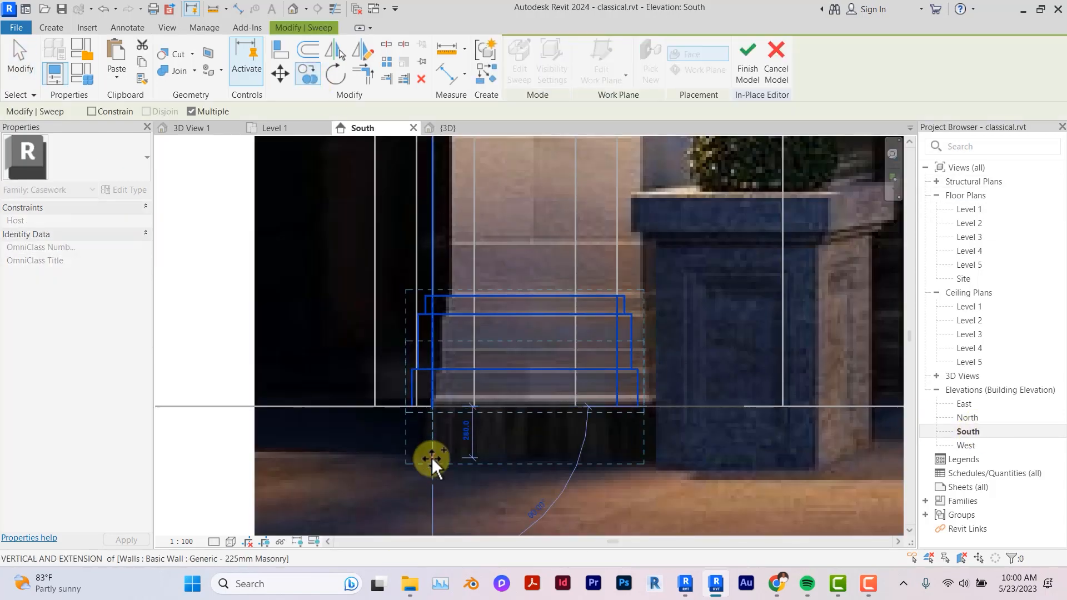
{"action": "left_click", "coordinate": [431, 458]}
Step: Edit the copied sweep's profile into a plain rectangle 280 mm high, projecting slightly beyond the footing above, and finish the sweep
{"action": "double_click", "coordinate": [431, 444]}
{"action": "double_click", "coordinate": [429, 419]}
{"action": "scroll", "coordinate": [429, 420], "scroll_direction": "up", "scroll_amount": 3}
{"action": "scroll", "coordinate": [409, 418], "scroll_direction": "up", "scroll_amount": 4}
{"action": "left_click", "coordinate": [398, 417]}
{"action": "key", "text": "a"}
{"action": "key", "text": "l"}
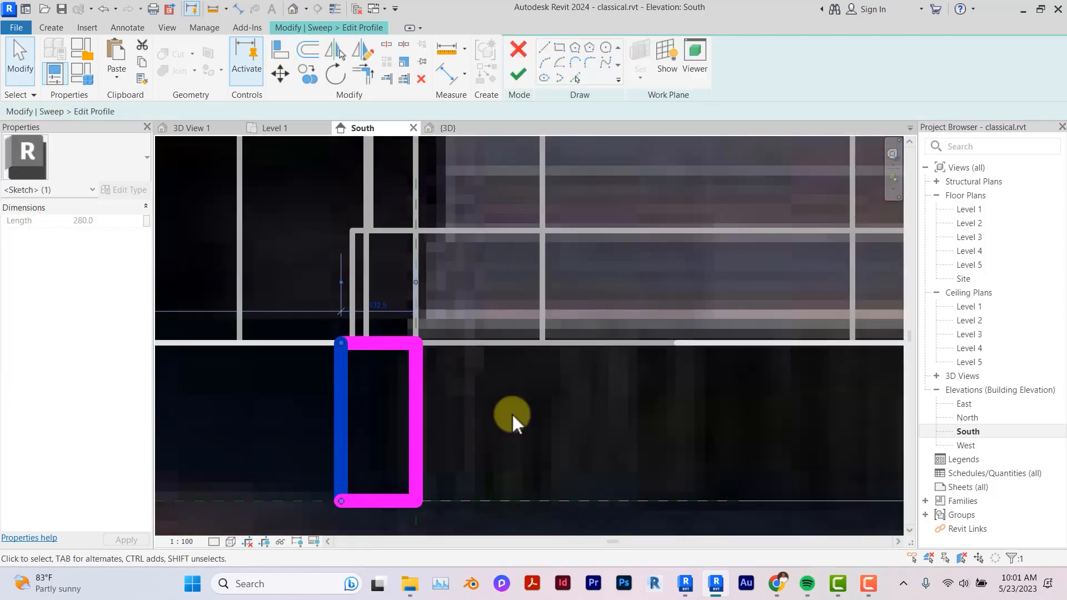
{"action": "left_click", "coordinate": [518, 74]}
{"action": "left_click", "coordinate": [518, 75]}
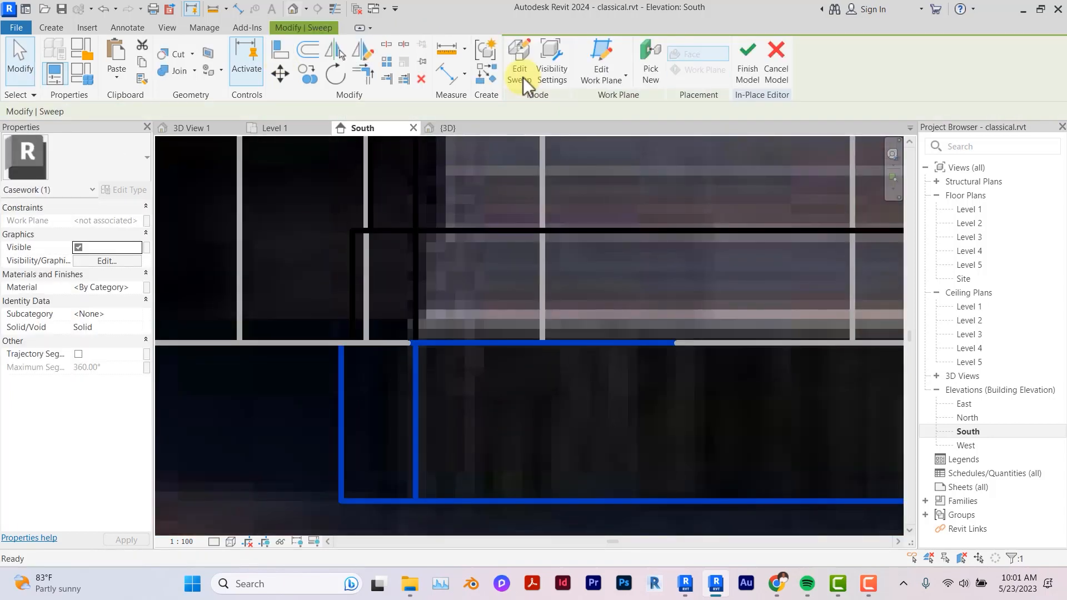
Step: Select both footing sweeps and move them up together until the lower block's underside rests on the Level 1 line
{"action": "scroll", "coordinate": [406, 369], "scroll_direction": "down", "scroll_amount": 5}
{"action": "left_click_drag", "start_coordinate": [638, 417], "coordinate": [361, 238]}
{"action": "scroll", "coordinate": [379, 351], "scroll_direction": "up", "scroll_amount": 2}
{"action": "key", "text": "m"}
{"action": "key", "text": "v"}
{"action": "left_click", "coordinate": [476, 432]}
{"action": "left_click", "coordinate": [476, 374]}
{"action": "key", "text": "Up"}
{"action": "key", "text": "Up"}
{"action": "key", "text": "Up"}
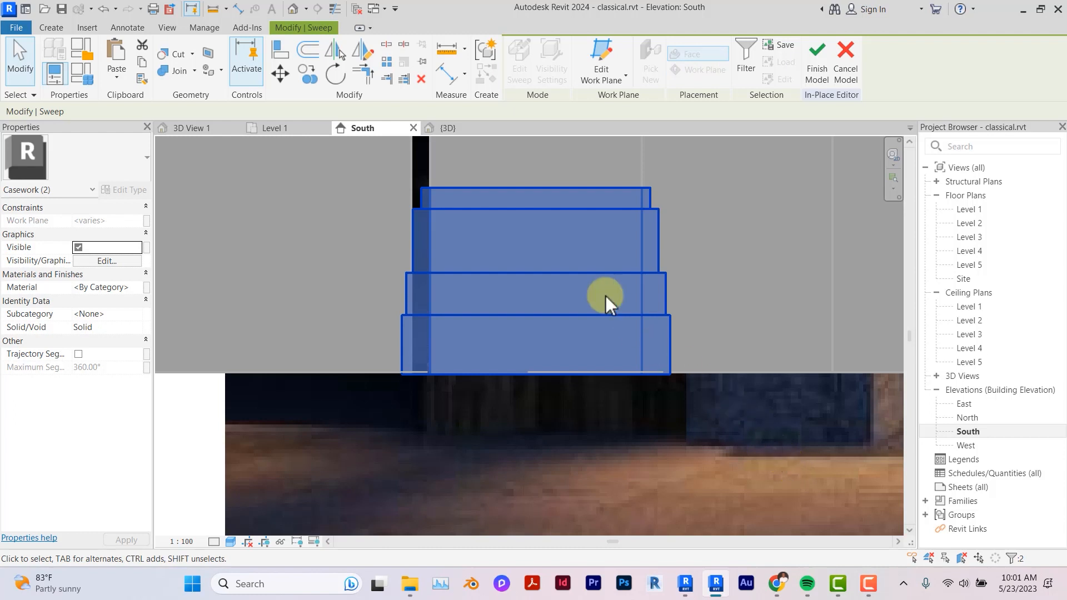
Step: In the 3D view, assign the Damp-proofing material to the lowest block of the column footing
{"action": "left_click", "coordinate": [293, 9]}
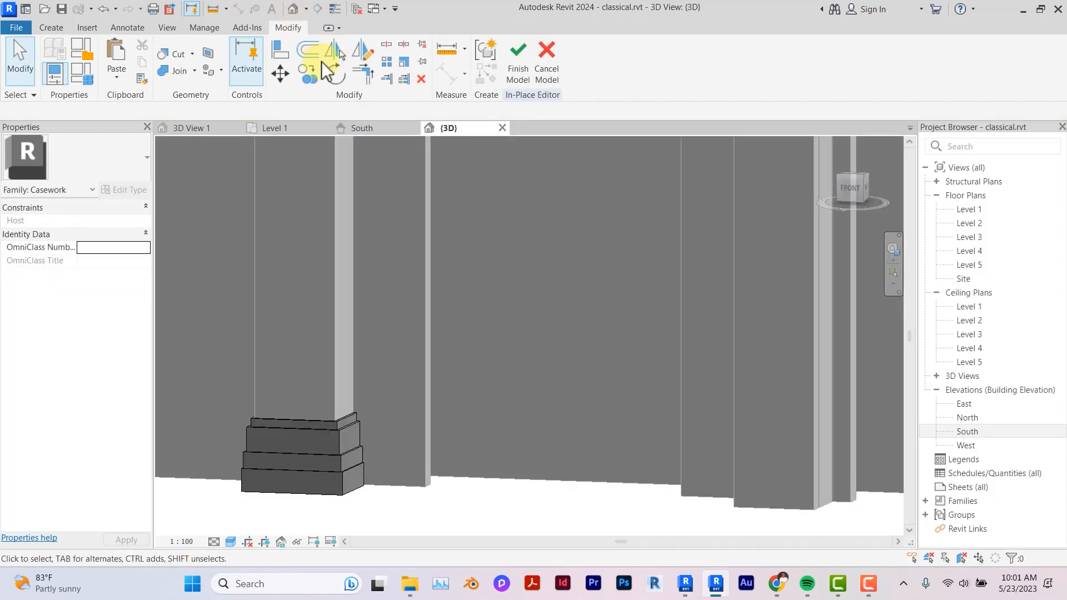
{"action": "left_click", "coordinate": [495, 382]}
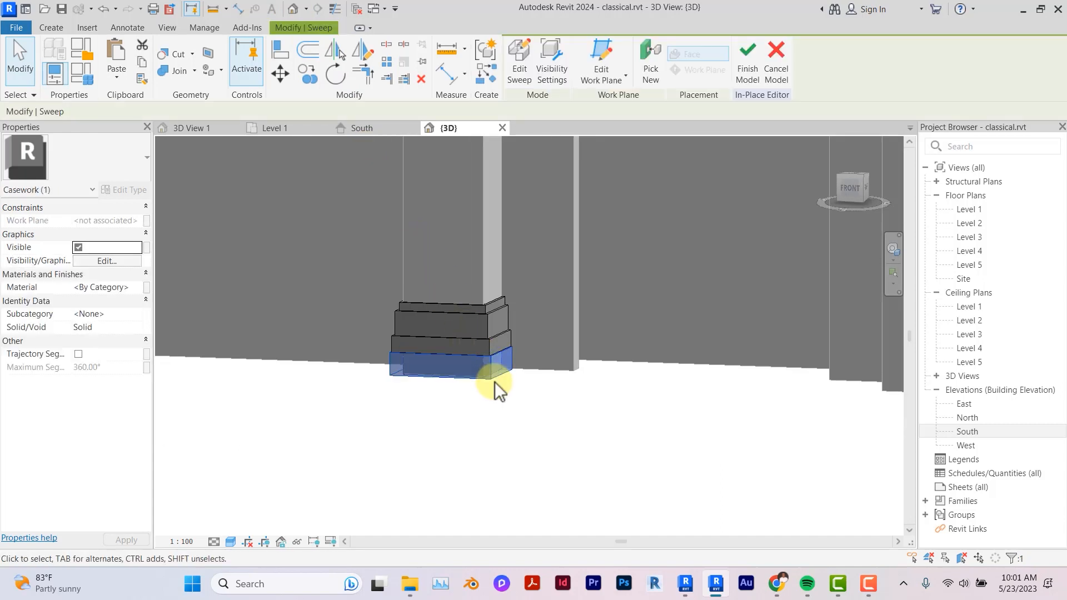
{"action": "left_click", "coordinate": [455, 395]}
{"action": "left_click", "coordinate": [420, 373]}
{"action": "left_click", "coordinate": [139, 287]}
{"action": "left_click", "coordinate": [139, 287]}
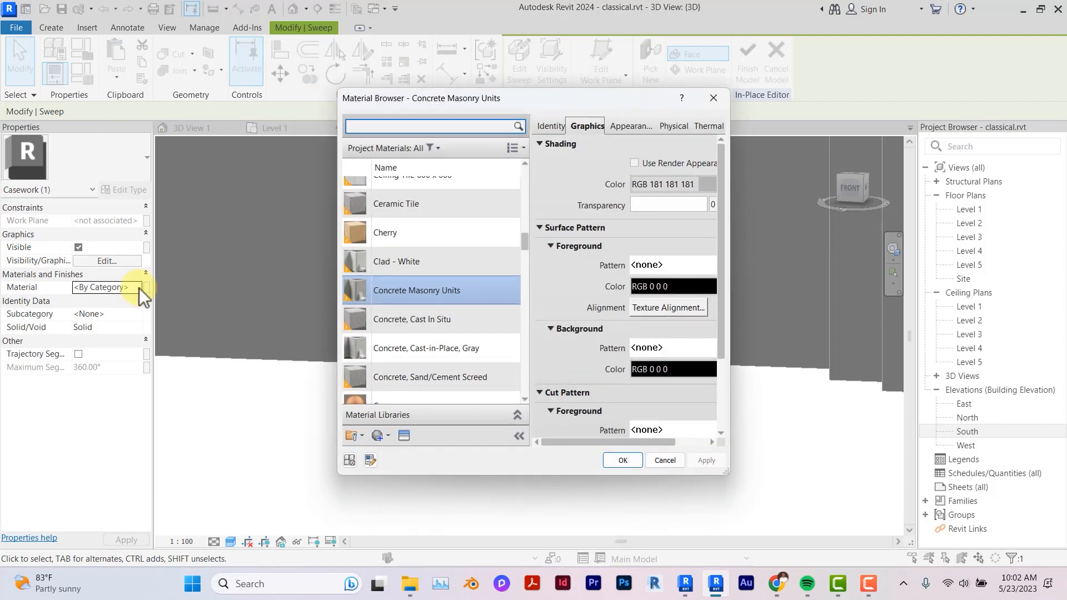
{"action": "scroll", "coordinate": [413, 276], "scroll_direction": "down", "scroll_amount": 5}
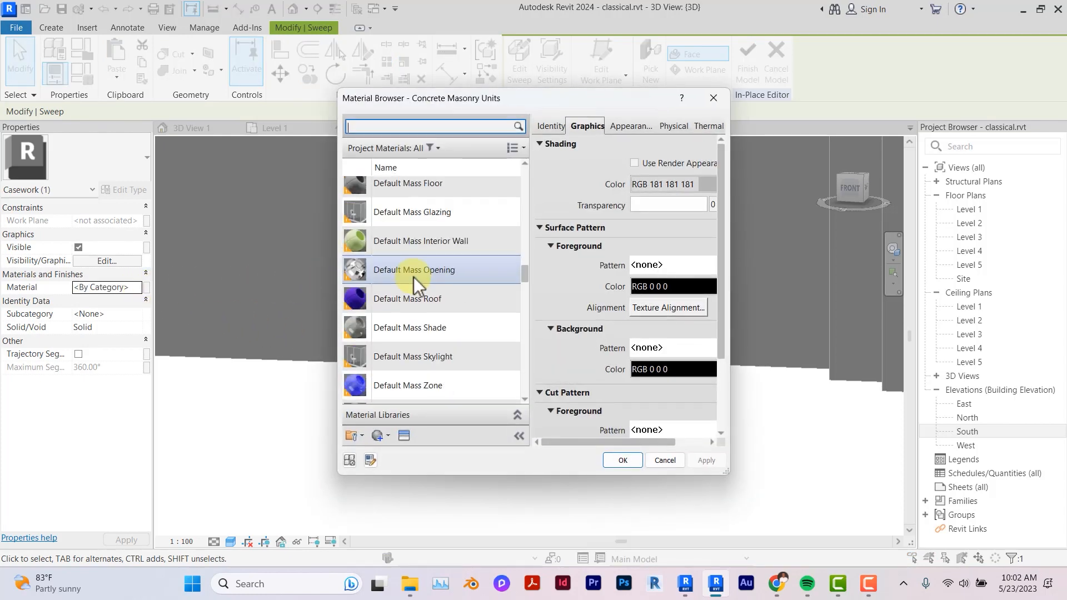
{"action": "scroll", "coordinate": [413, 276], "scroll_direction": "down", "scroll_amount": 15}
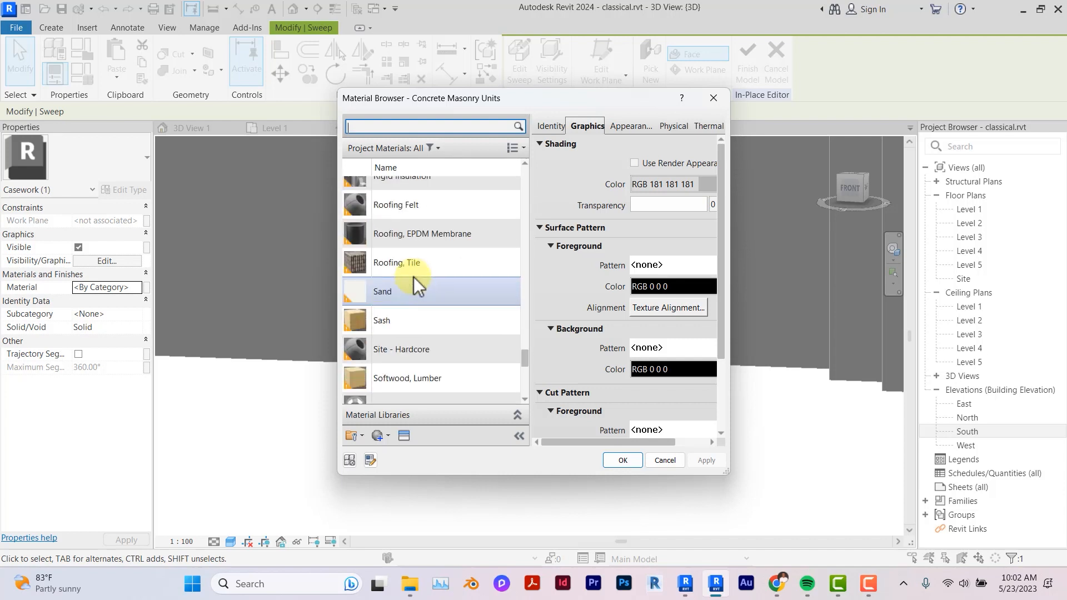
{"action": "scroll", "coordinate": [414, 277], "scroll_direction": "down", "scroll_amount": 3}
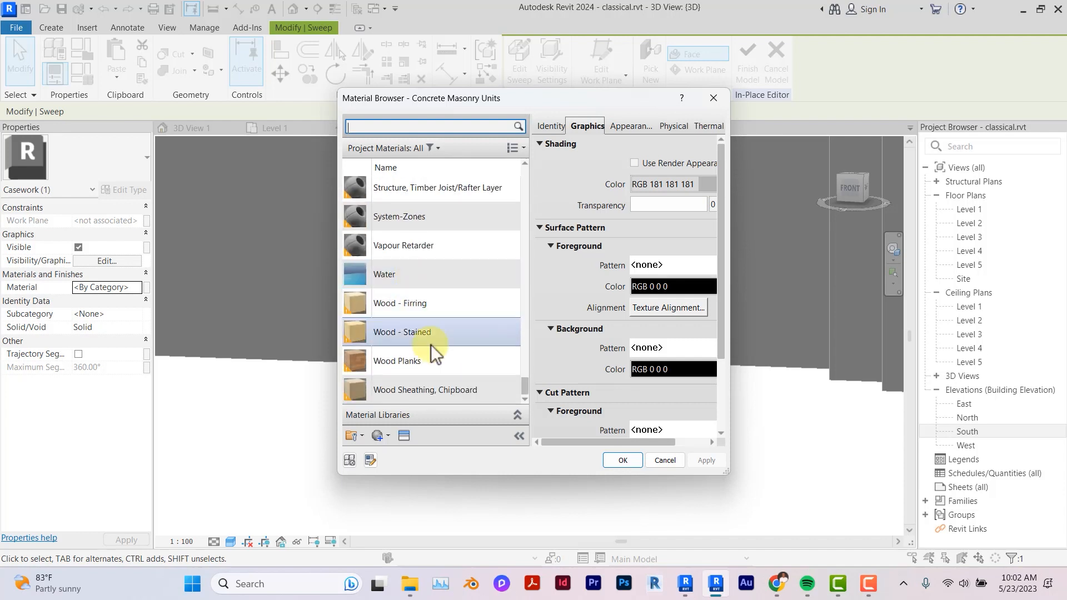
{"action": "scroll", "coordinate": [452, 326], "scroll_direction": "up", "scroll_amount": 20}
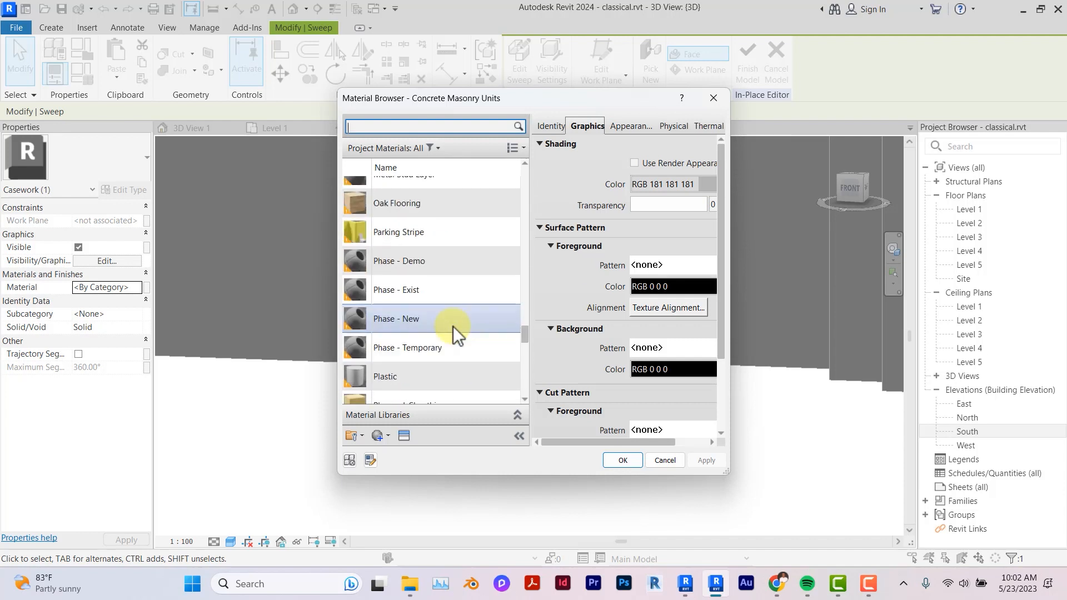
{"action": "scroll", "coordinate": [458, 309], "scroll_direction": "down", "scroll_amount": 5}
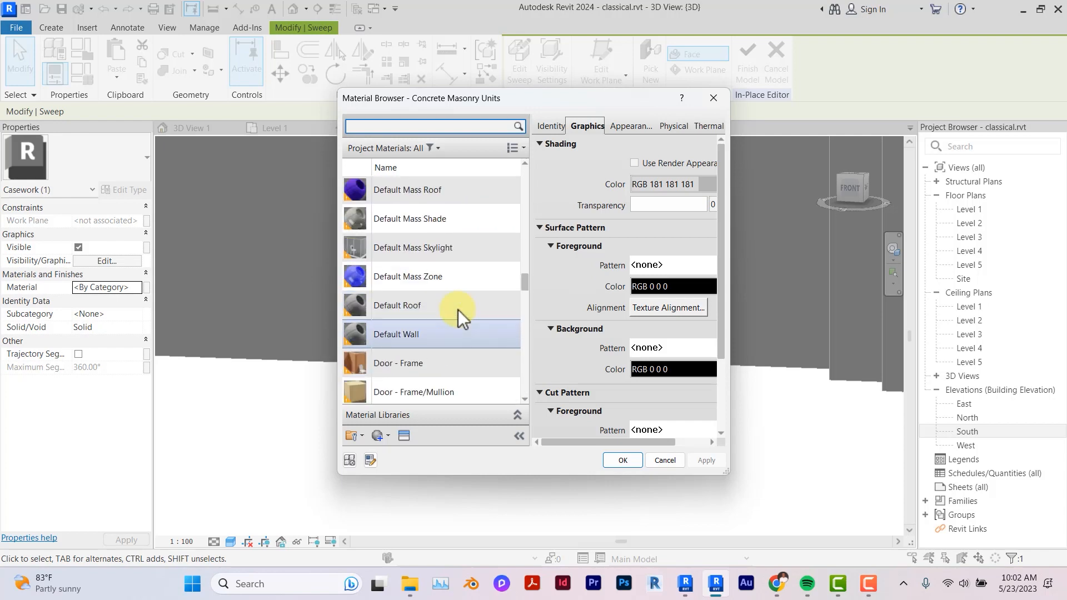
{"action": "scroll", "coordinate": [458, 309], "scroll_direction": "up", "scroll_amount": 5}
{"action": "scroll", "coordinate": [458, 308], "scroll_direction": "up", "scroll_amount": 1}
{"action": "left_click", "coordinate": [418, 257]}
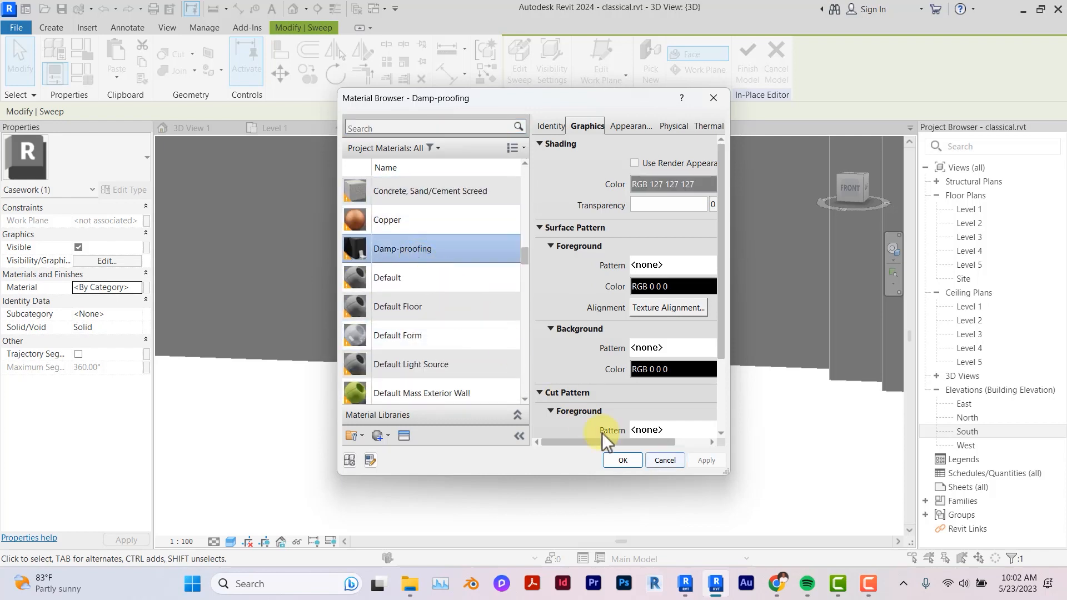
{"action": "left_click", "coordinate": [617, 459]}
Step: Assign the ivory Laminate material to the upper stepped sweep of the column footing
{"action": "left_click", "coordinate": [469, 337]}
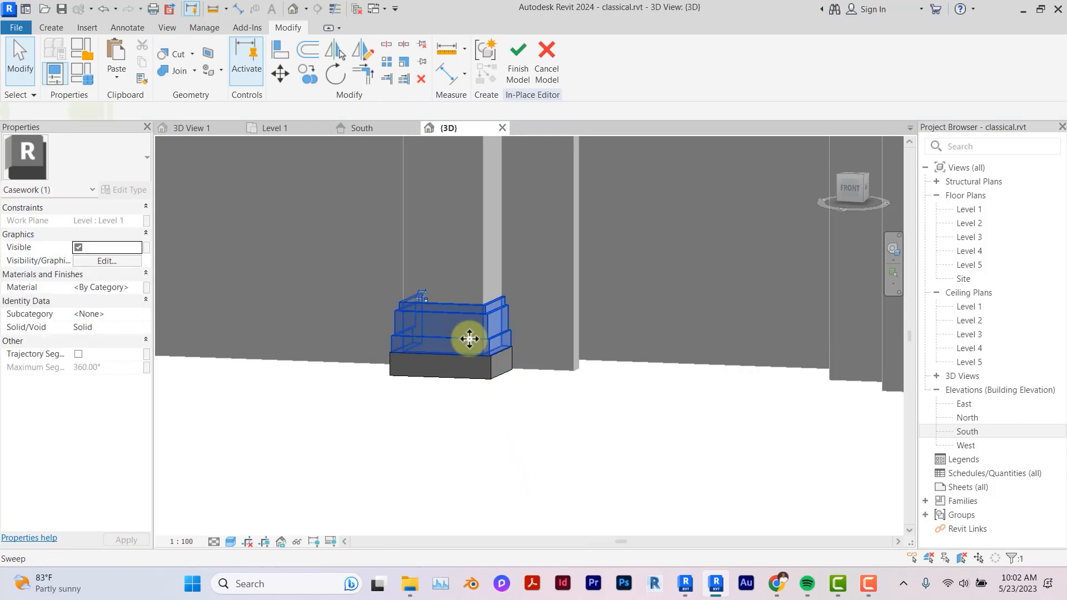
{"action": "left_click", "coordinate": [133, 285]}
{"action": "left_click", "coordinate": [142, 286]}
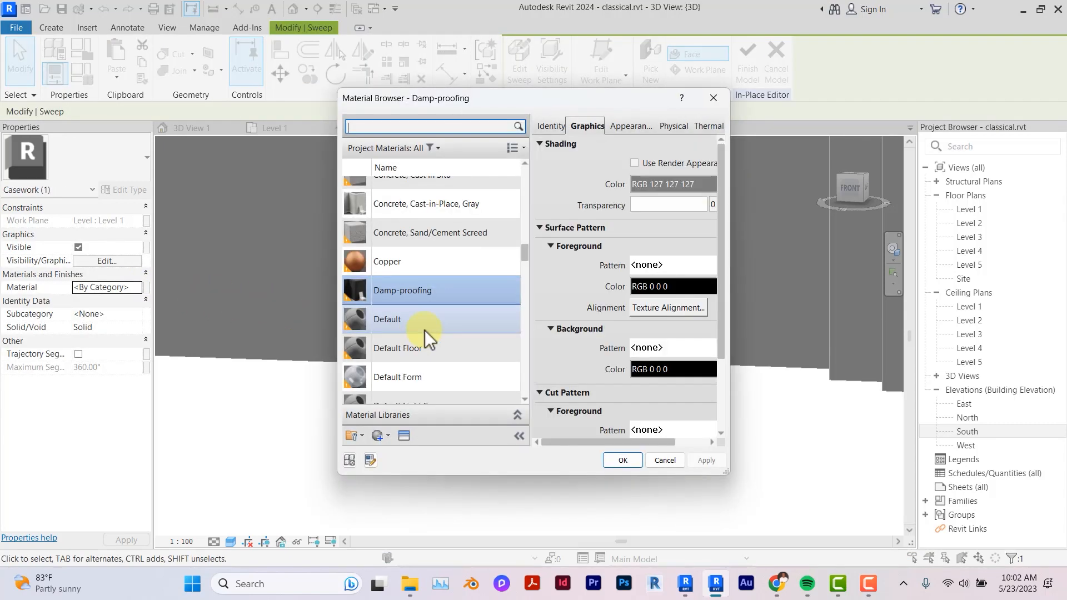
{"action": "scroll", "coordinate": [424, 330], "scroll_direction": "down", "scroll_amount": 1}
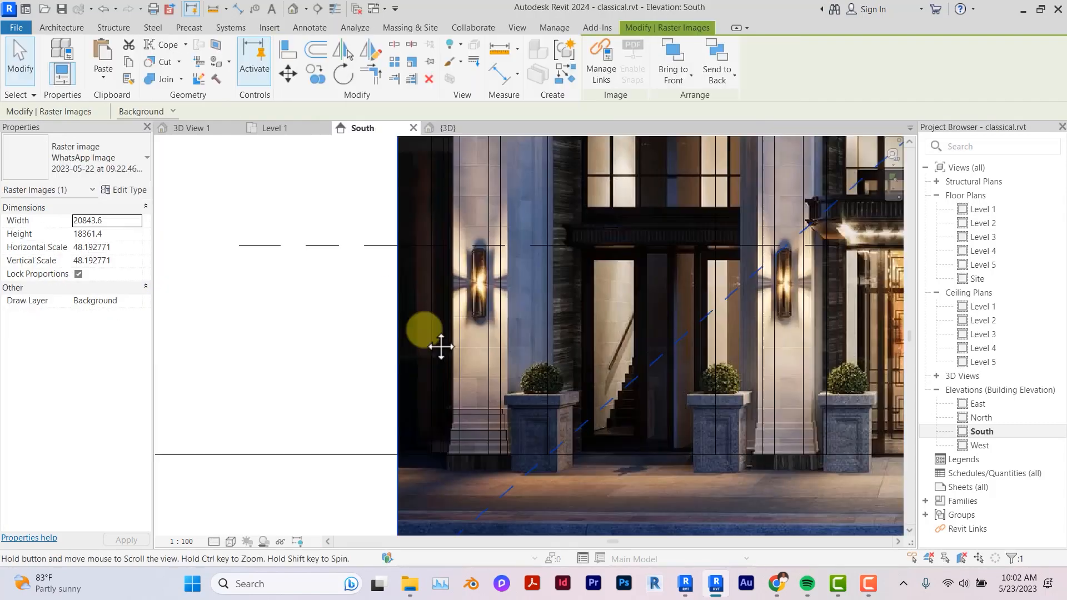
Step: In the South elevation, reopen the column footing in-place model and copy its stepped sweep up to the head of the leftmost column
{"action": "scroll", "coordinate": [424, 330], "scroll_direction": "up", "scroll_amount": 5}
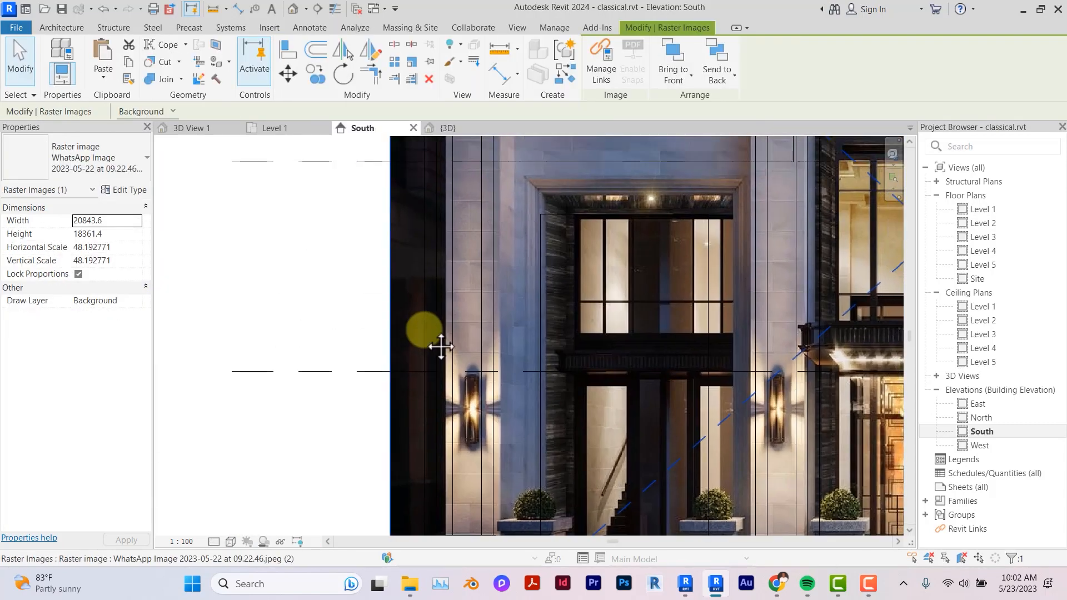
{"action": "scroll", "coordinate": [423, 330], "scroll_direction": "up", "scroll_amount": 5}
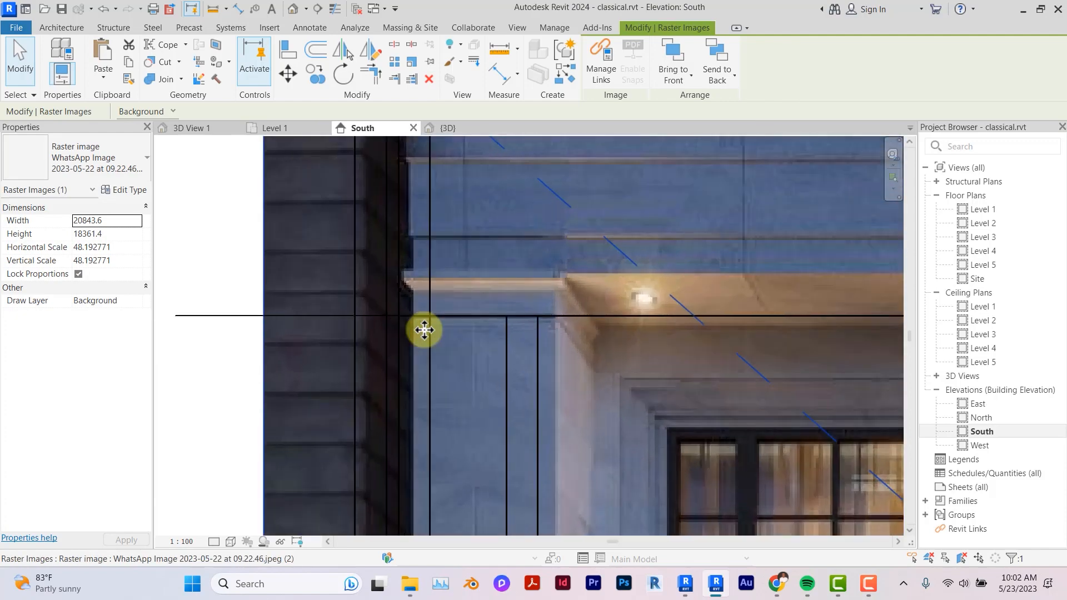
{"action": "scroll", "coordinate": [424, 330], "scroll_direction": "down", "scroll_amount": 2}
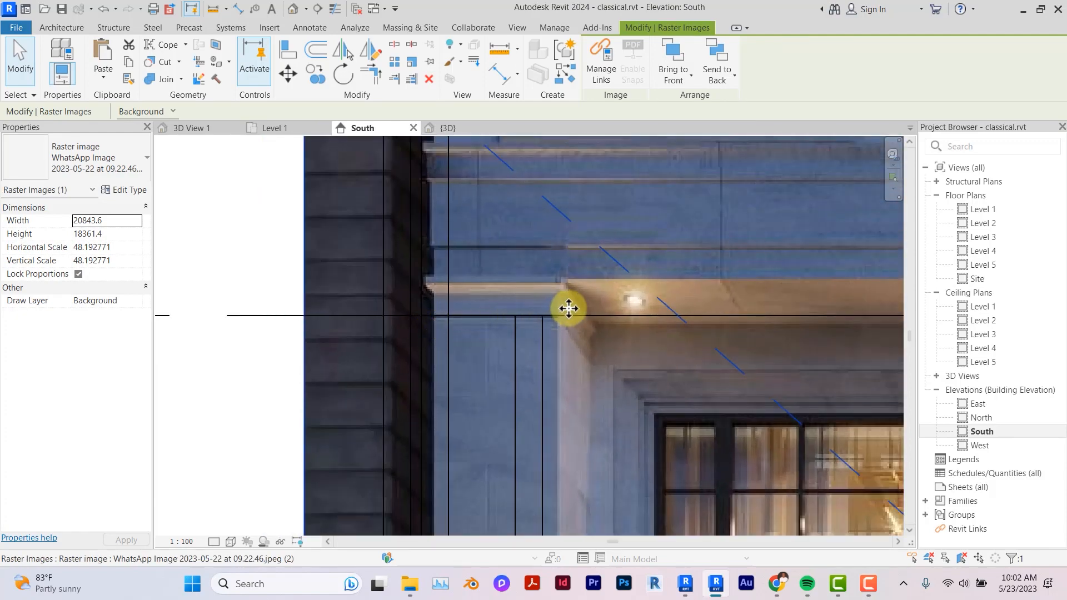
{"action": "scroll", "coordinate": [568, 307], "scroll_direction": "down", "scroll_amount": 2}
{"action": "scroll", "coordinate": [569, 307], "scroll_direction": "down", "scroll_amount": 4}
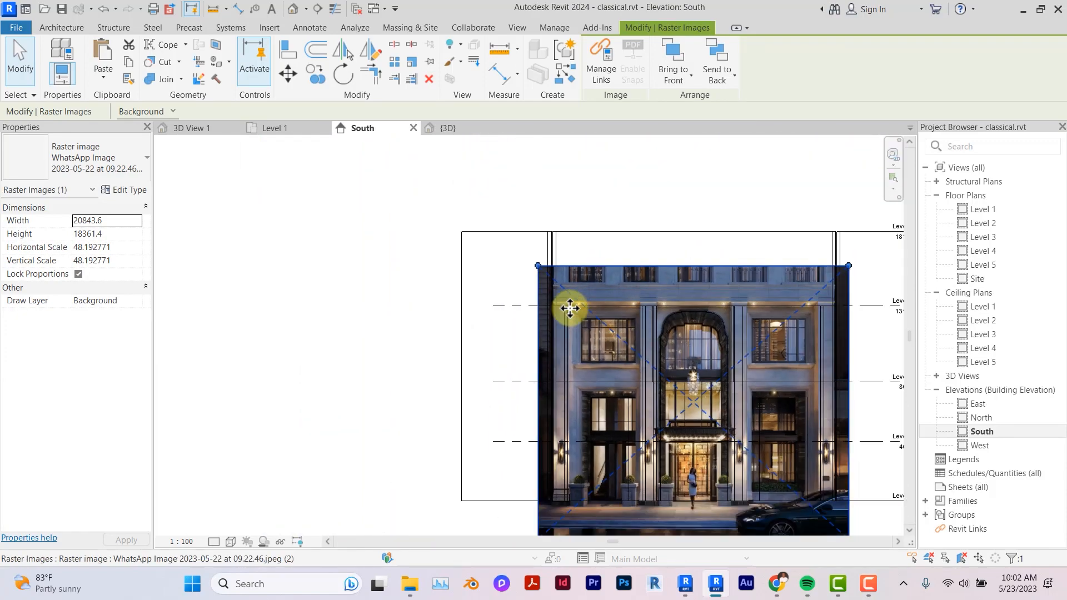
{"action": "scroll", "coordinate": [598, 369], "scroll_direction": "up", "scroll_amount": 1}
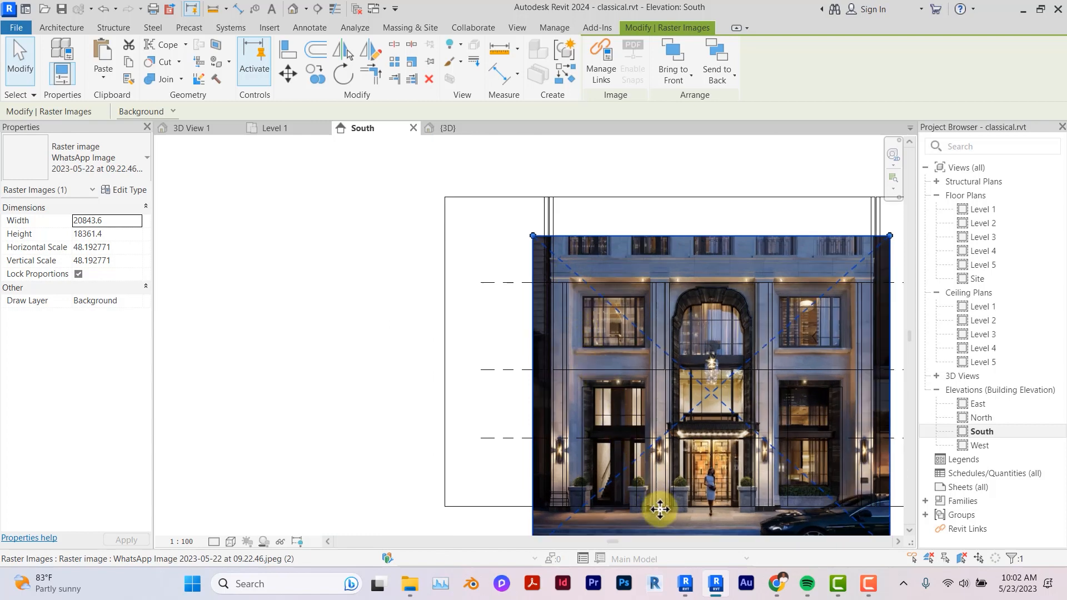
{"action": "scroll", "coordinate": [660, 509], "scroll_direction": "up", "scroll_amount": 2}
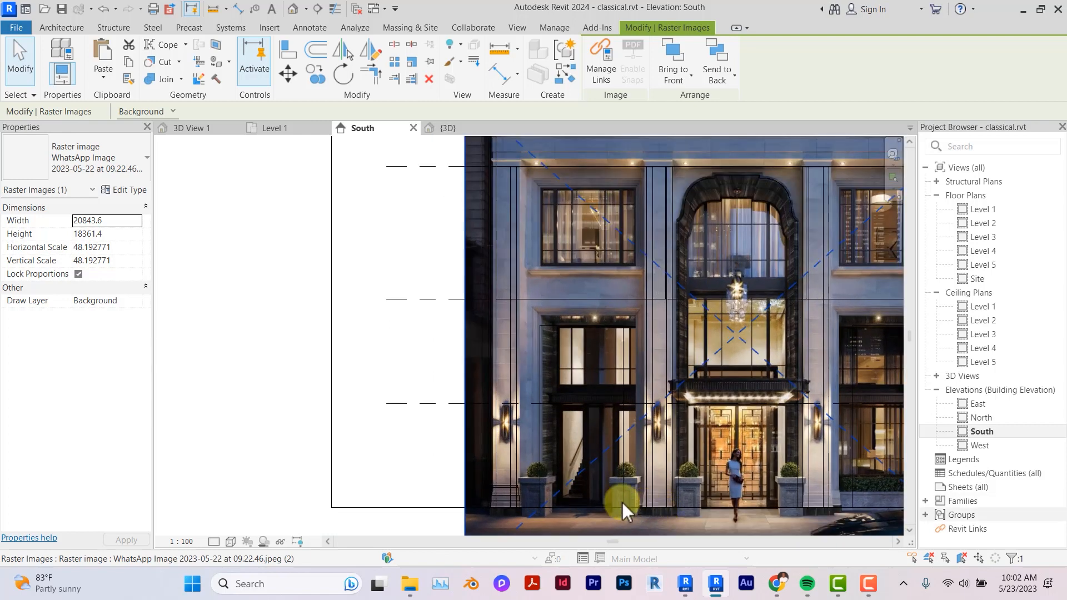
{"action": "double_click", "coordinate": [505, 487]}
{"action": "left_click", "coordinate": [303, 77]}
{"action": "scroll", "coordinate": [513, 327], "scroll_direction": "up", "scroll_amount": 4}
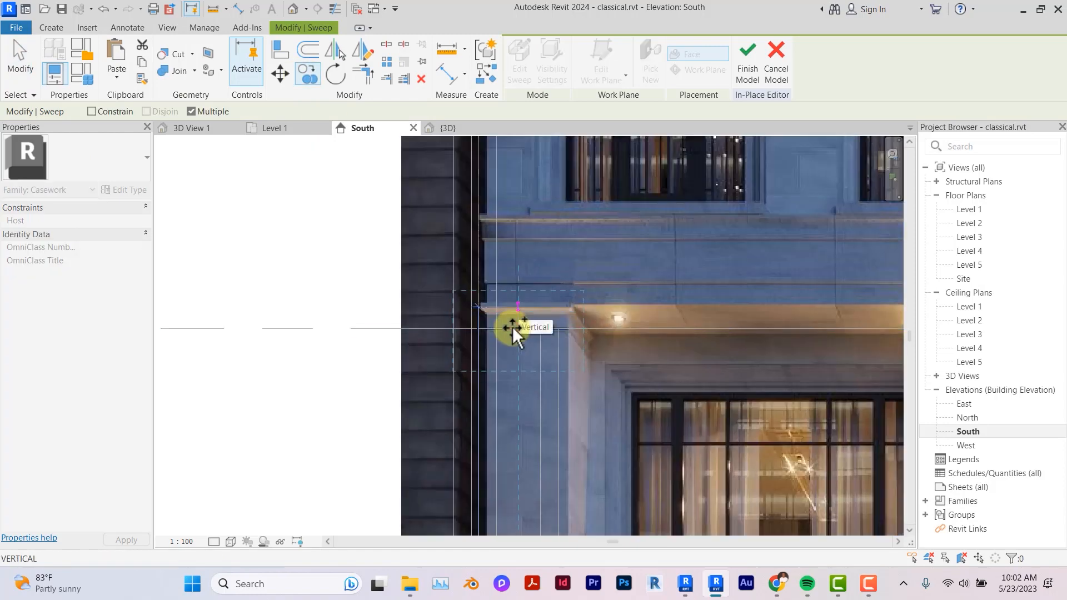
{"action": "left_click", "coordinate": [512, 326]}
Step: Edit the copied sweep's profile, deleting the stepped outline and preparing to draw new profile lines
{"action": "left_click", "coordinate": [520, 61]}
{"action": "left_click_drag", "start_coordinate": [414, 272], "coordinate": [512, 436]}
{"action": "key", "text": "Delete"}
{"action": "left_click", "coordinate": [545, 48]}
{"action": "left_click", "coordinate": [473, 272]}
{"action": "left_click", "coordinate": [466, 249]}
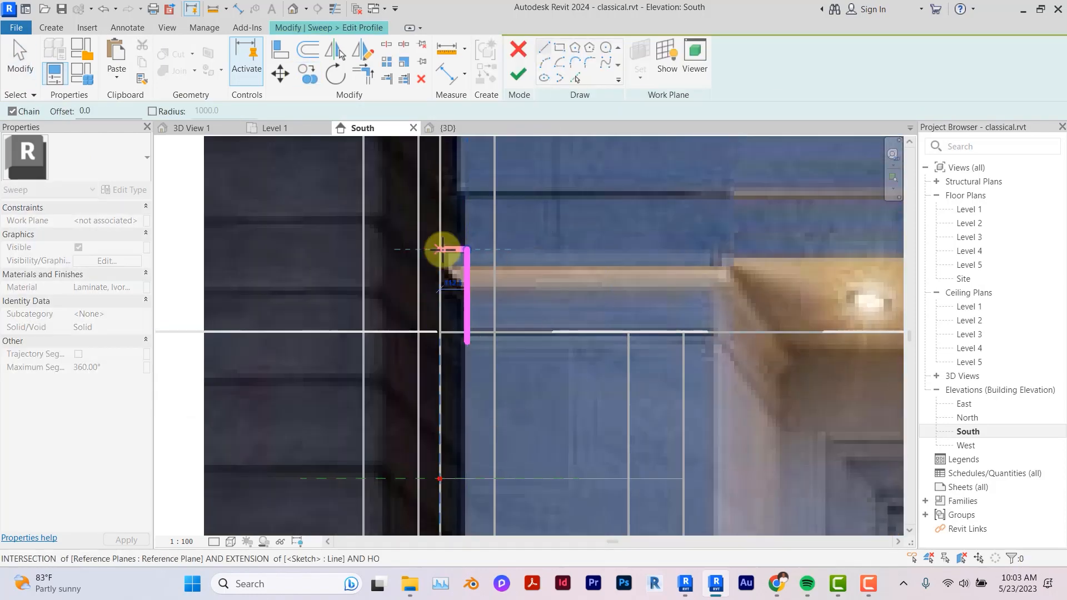
{"action": "key", "text": "ctrl+z"}
Step: Draw a closed inverted-L capital profile with a short flange projecting outward at the upper end of a thin vertical strip
{"action": "left_click", "coordinate": [467, 254]}
{"action": "left_click", "coordinate": [432, 255]}
{"action": "left_click", "coordinate": [432, 269]}
{"action": "left_click", "coordinate": [458, 270]}
{"action": "left_click", "coordinate": [458, 331]}
{"action": "left_click", "coordinate": [467, 332]}
{"action": "left_click", "coordinate": [466, 254]}
Step: Move the whole capital profile down to the sweep path's reference point and finish the sweep
{"action": "left_click_drag", "start_coordinate": [408, 230], "coordinate": [500, 361]}
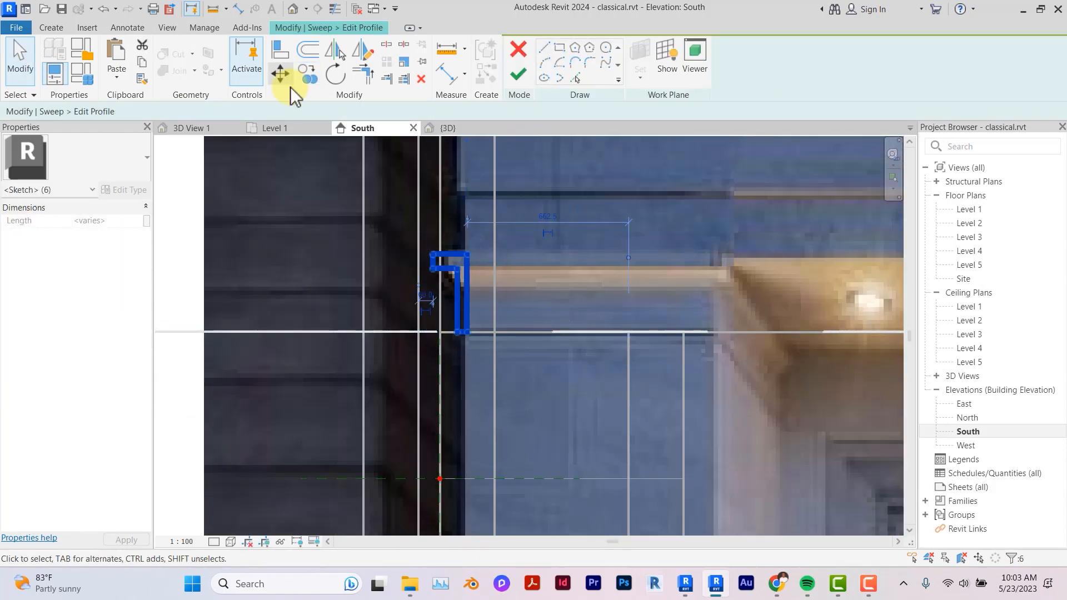
{"action": "left_click", "coordinate": [280, 74]}
{"action": "left_click", "coordinate": [440, 478]}
{"action": "left_click", "coordinate": [518, 74]}
{"action": "left_click", "coordinate": [518, 75]}
Step: Move the capital sweep straight up at the head of the leftmost column
{"action": "scroll", "coordinate": [523, 231], "scroll_direction": "down", "scroll_amount": 5}
{"action": "left_click", "coordinate": [280, 74]}
{"action": "left_click", "coordinate": [575, 264]}
{"action": "left_click", "coordinate": [574, 236]}
{"action": "scroll", "coordinate": [500, 244], "scroll_direction": "down", "scroll_amount": 3}
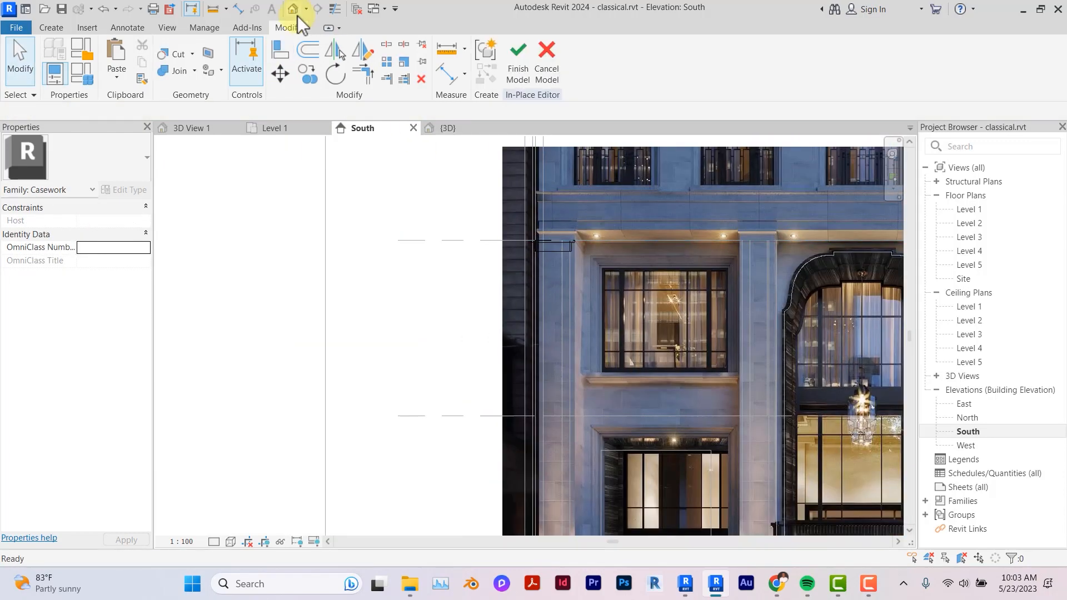
Step: Select the leftmost column's footing and capital sweeps and copy them to the other three columns in the Level 1 plan
{"action": "left_click", "coordinate": [292, 9]}
{"action": "double_click", "coordinate": [970, 431]}
{"action": "scroll", "coordinate": [555, 278], "scroll_direction": "down", "scroll_amount": 4}
{"action": "left_click_drag", "start_coordinate": [439, 191], "coordinate": [519, 430]}
{"action": "double_click", "coordinate": [968, 211]}
{"action": "left_click", "coordinate": [307, 74]}
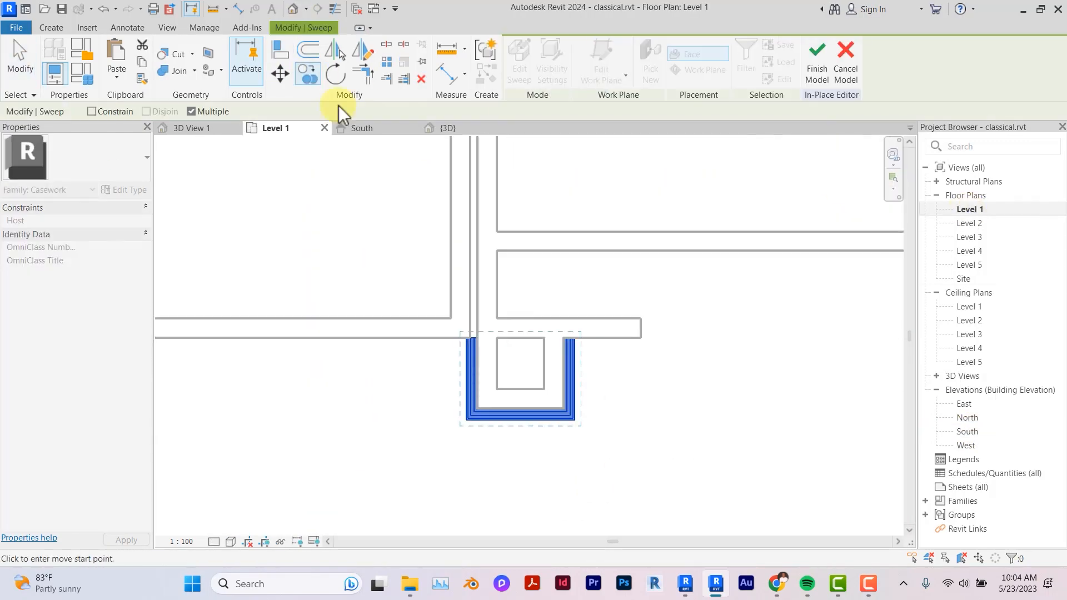
{"action": "left_click", "coordinate": [544, 337]}
{"action": "left_click", "coordinate": [655, 236]}
{"action": "left_click", "coordinate": [687, 235]}
{"action": "left_click", "coordinate": [750, 226]}
Step: Check the footings and capitals on all four columns in 3D and finish the in-place model
{"action": "left_click", "coordinate": [293, 10]}
{"action": "middle_click_drag", "start_coordinate": [516, 355], "coordinate": [576, 339], "text": "shift"}
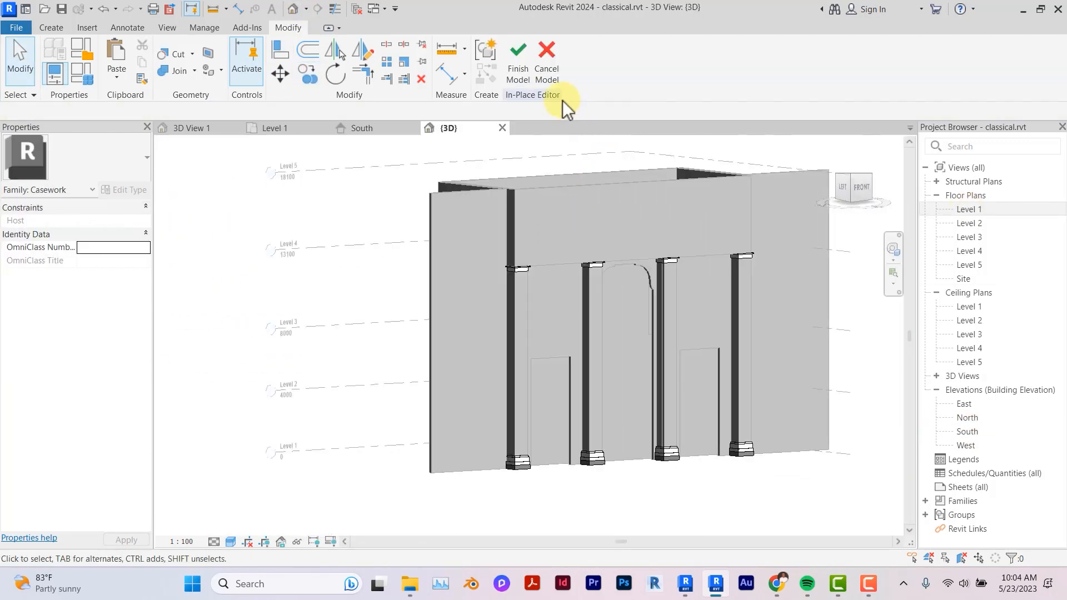
{"action": "left_click", "coordinate": [518, 75]}
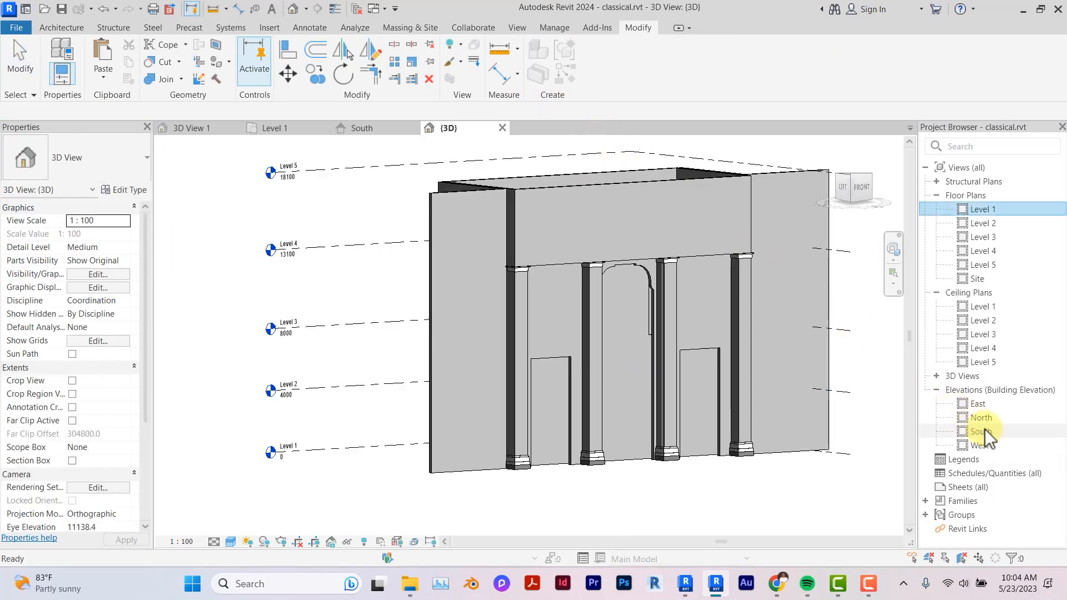
Step: In the South elevation, study the left entrance's surround in the photo and create a new in-place model in the Casework category
{"action": "double_click", "coordinate": [980, 432]}
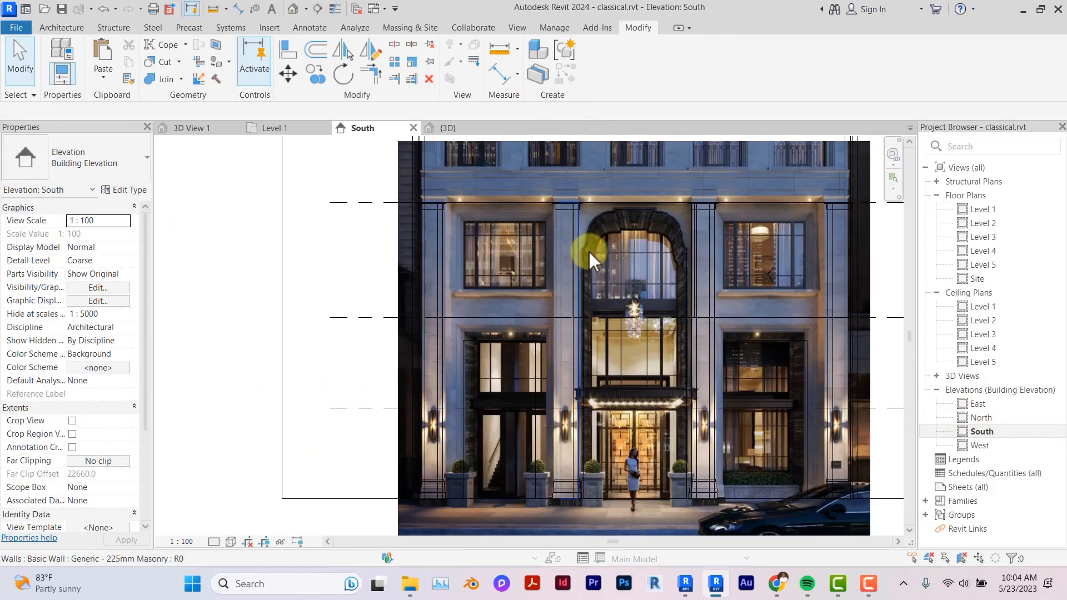
{"action": "scroll", "coordinate": [589, 251], "scroll_direction": "up", "scroll_amount": 2}
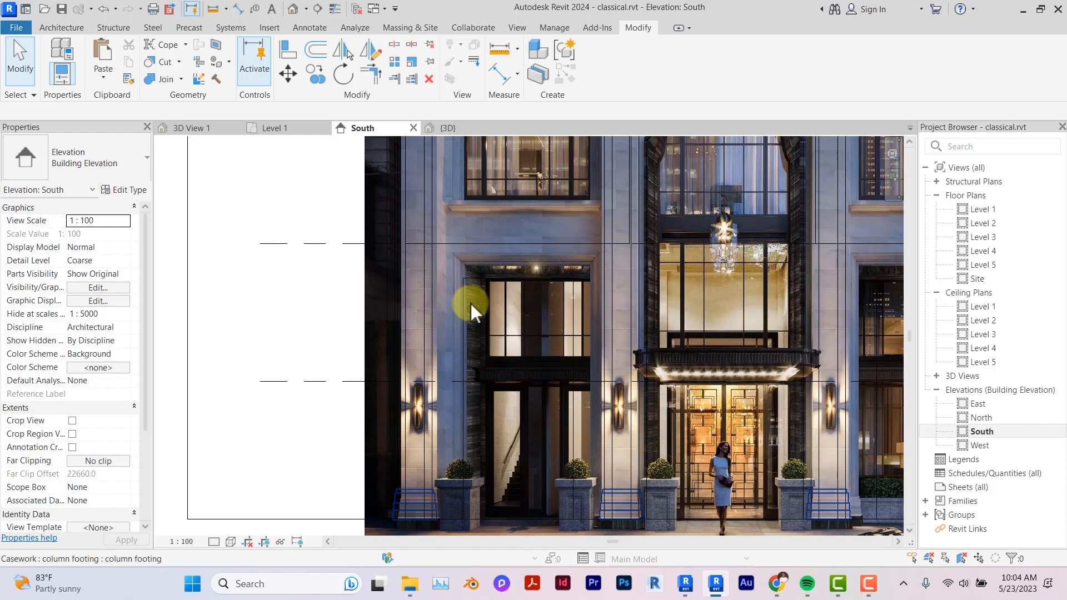
{"action": "scroll", "coordinate": [471, 304], "scroll_direction": "up", "scroll_amount": 4}
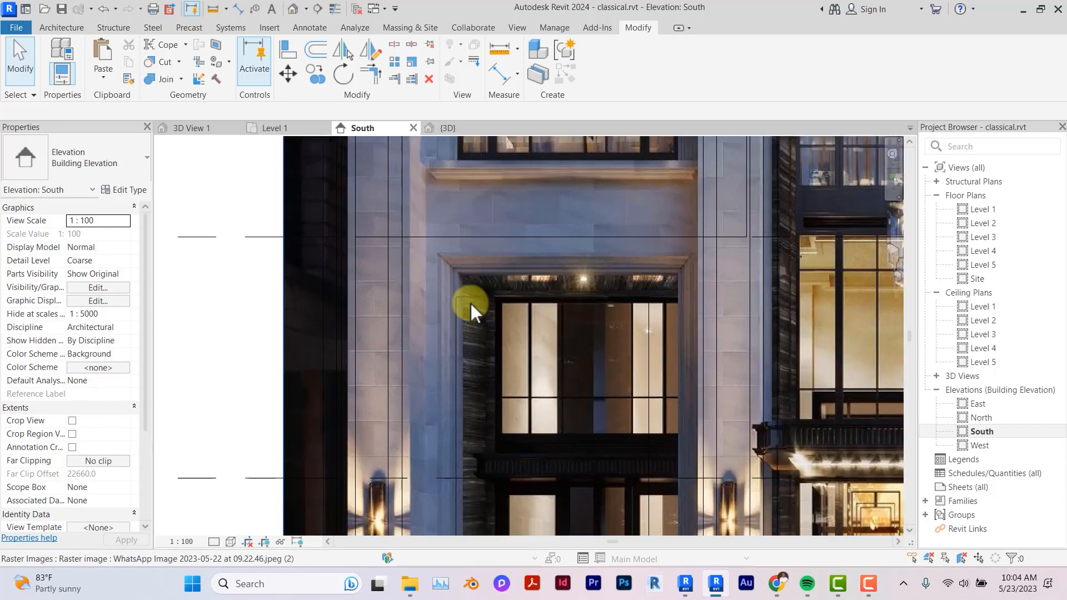
{"action": "scroll", "coordinate": [429, 267], "scroll_direction": "down", "scroll_amount": 3}
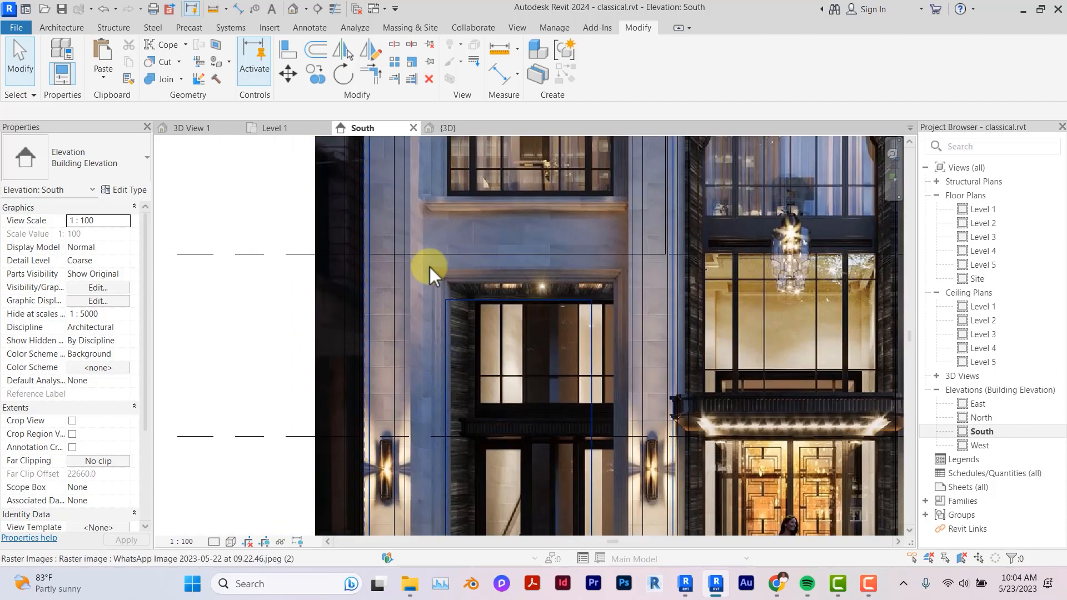
{"action": "middle_click_drag", "start_coordinate": [453, 432], "coordinate": [432, 386]}
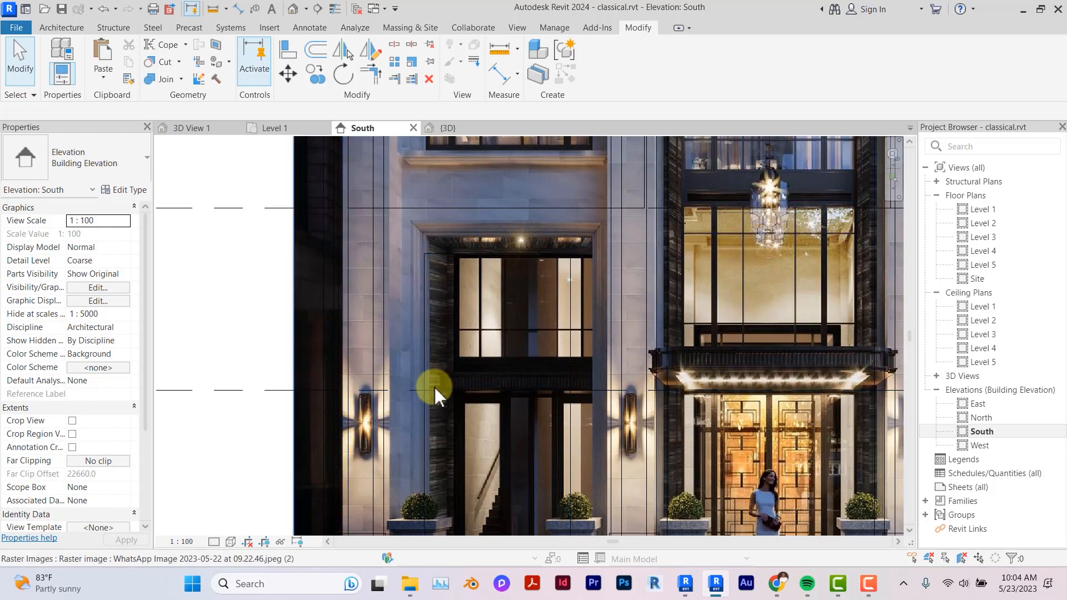
{"action": "middle_click_drag", "start_coordinate": [464, 448], "coordinate": [467, 366]}
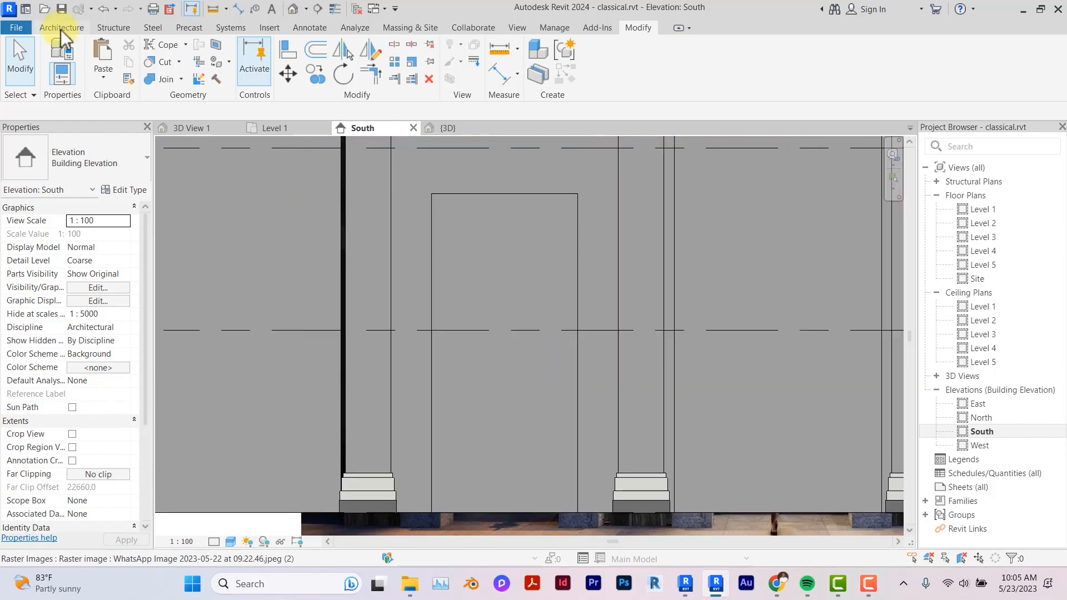
{"action": "left_click", "coordinate": [61, 28]}
{"action": "left_click", "coordinate": [161, 72]}
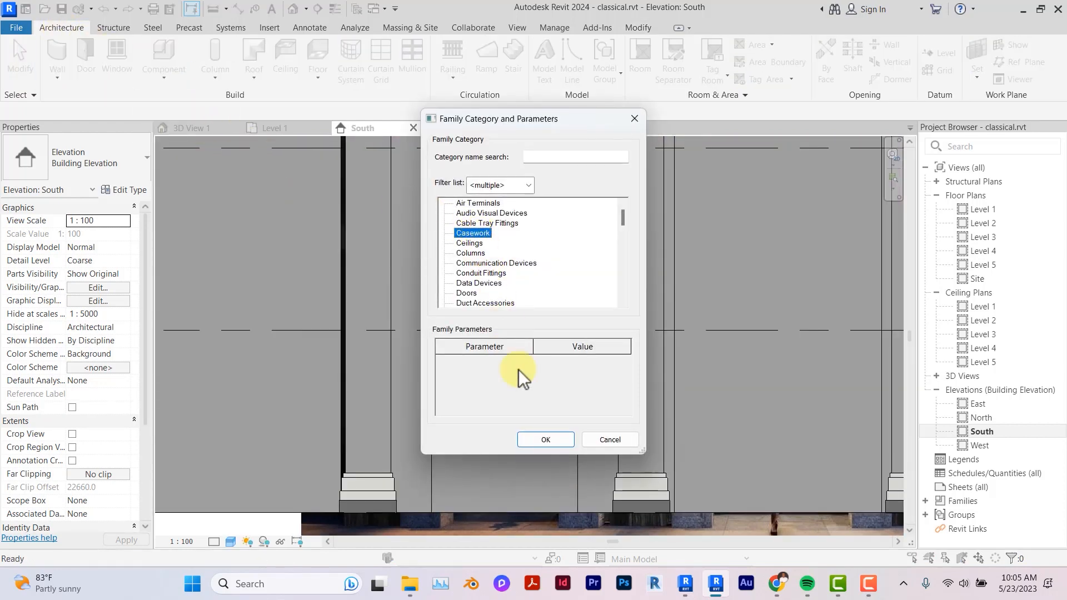
{"action": "left_click", "coordinate": [538, 434]}
{"action": "left_click", "coordinate": [538, 315]}
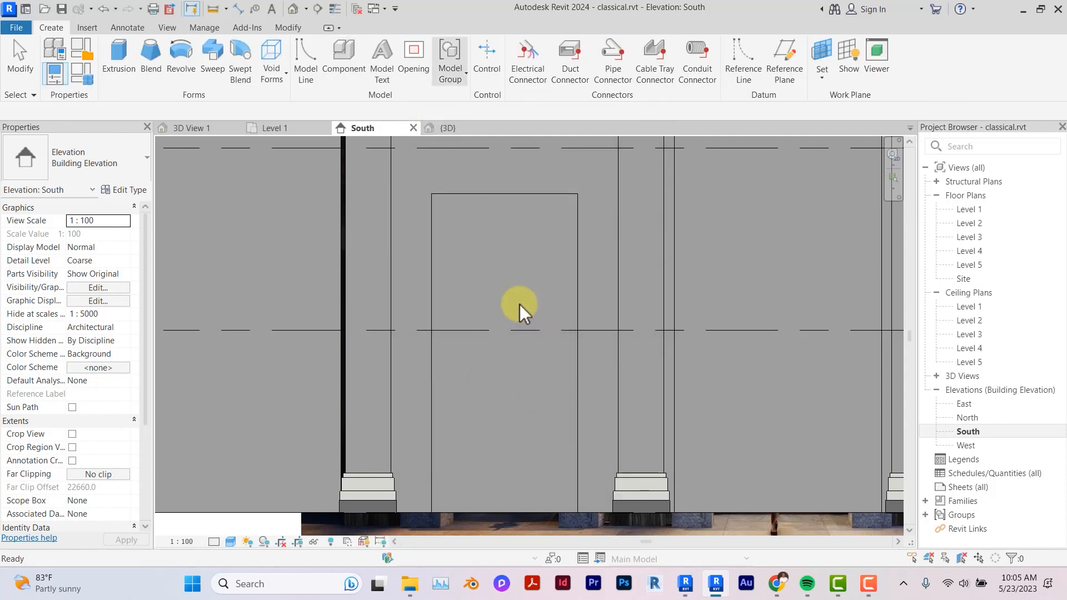
Step: Start a sweep with a sketched path for the surround of the left entrance opening
{"action": "left_click", "coordinate": [214, 70]}
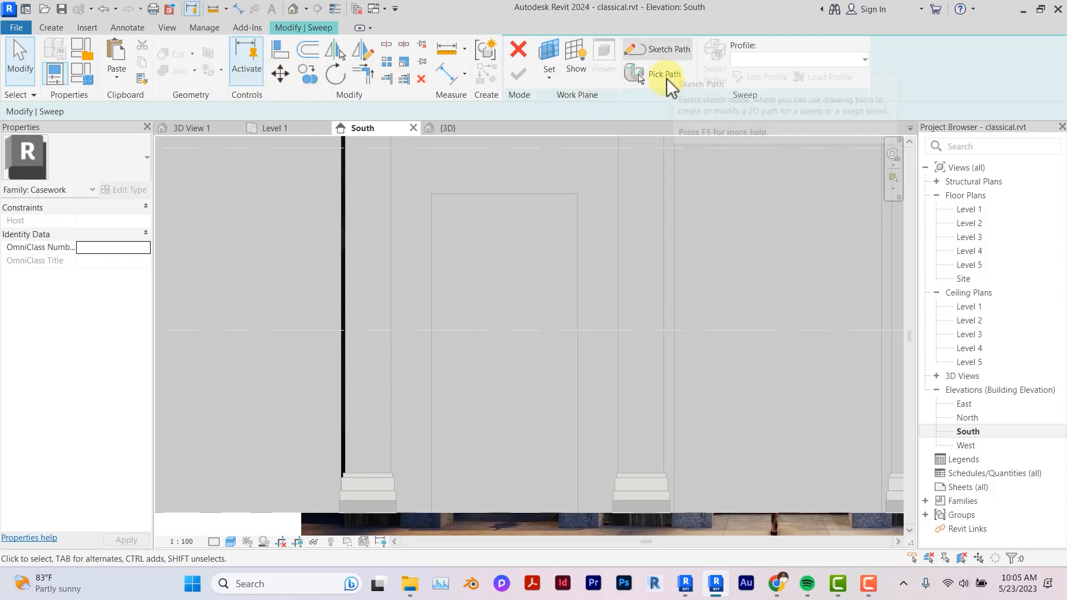
{"action": "left_click", "coordinate": [662, 54]}
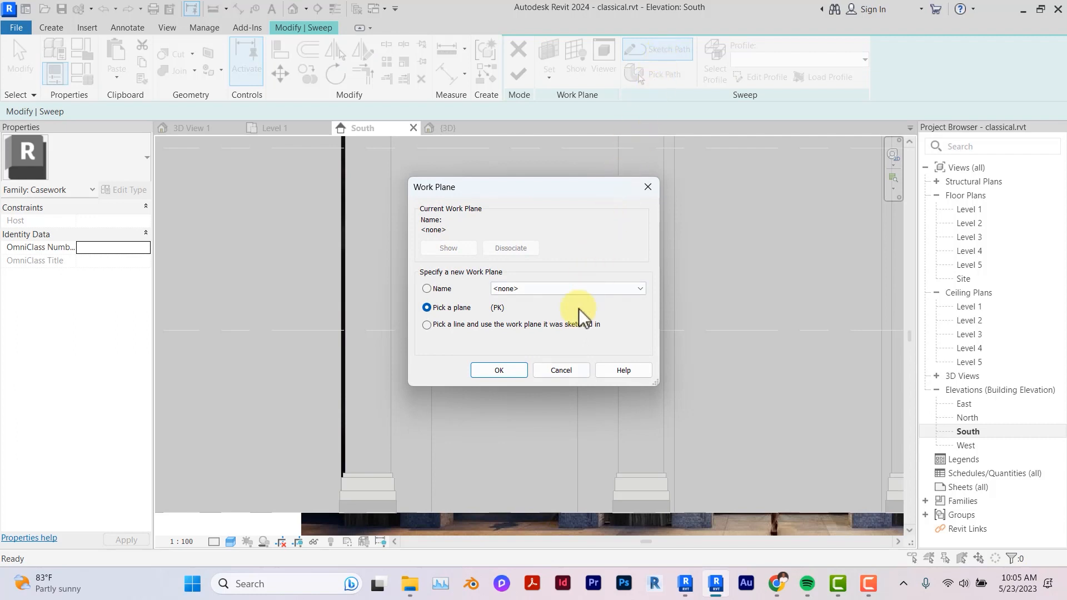
Step: Pick the wall face as work plane and sketch the sweep path around the doorway opening, about 7000 mm high and 3200 mm wide
{"action": "left_click", "coordinate": [501, 371]}
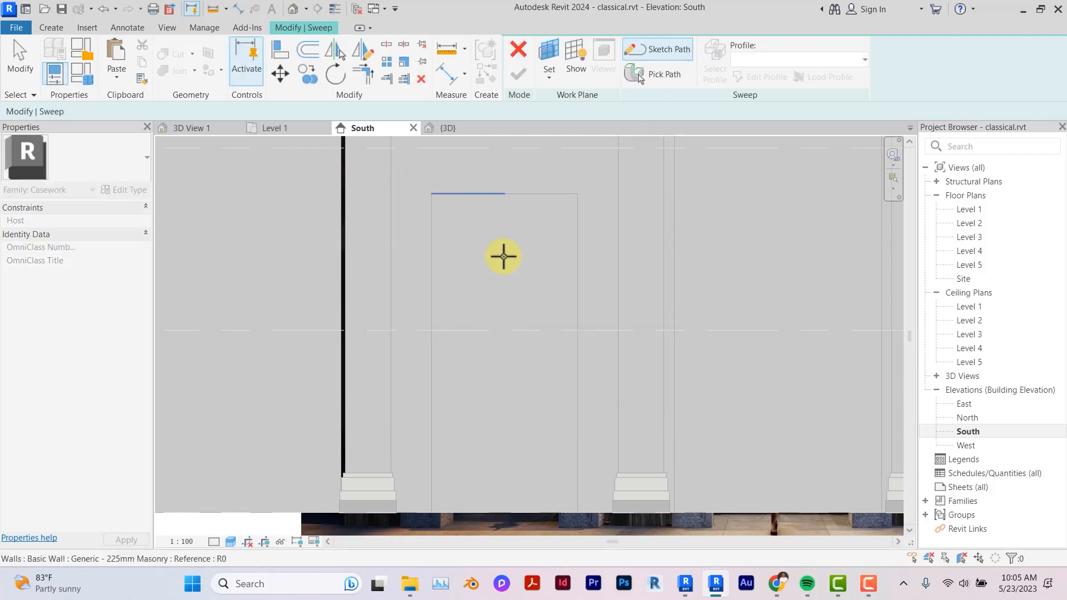
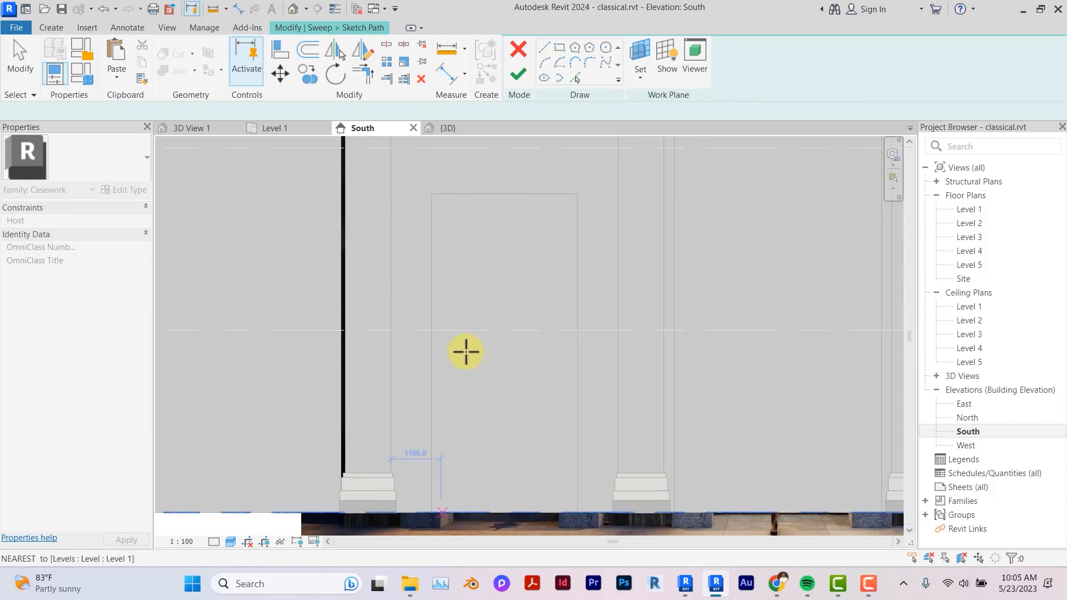
{"action": "left_click", "coordinate": [431, 511]}
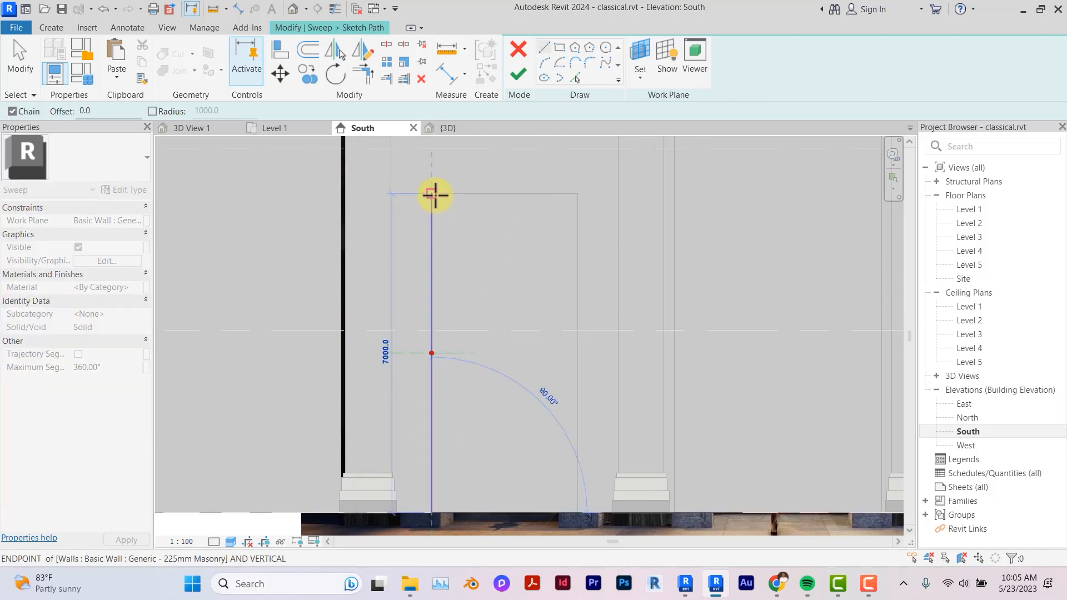
{"action": "left_click", "coordinate": [432, 194]}
{"action": "left_click", "coordinate": [578, 194]}
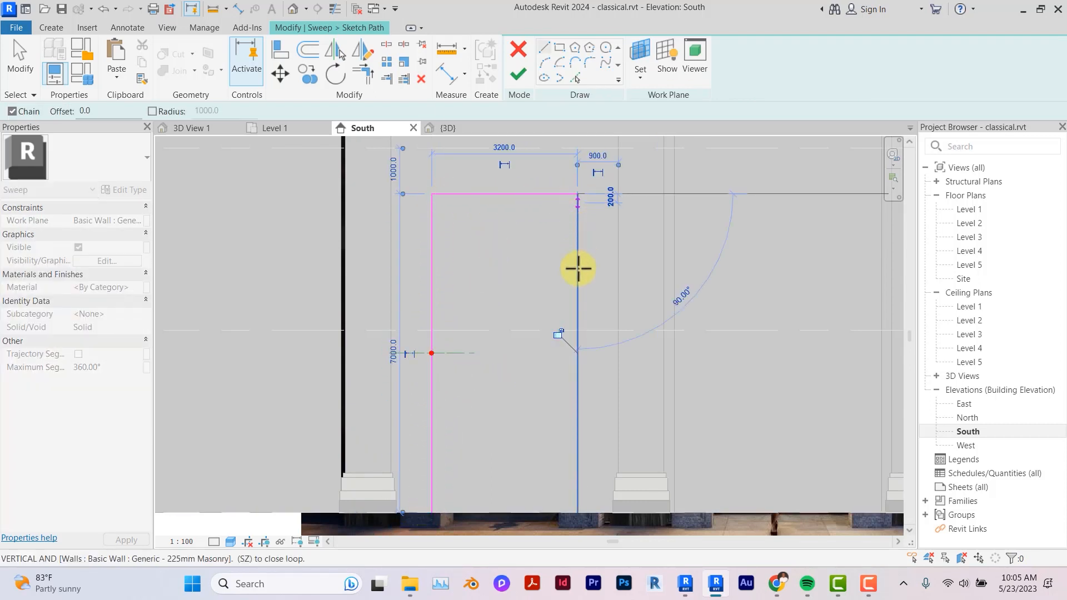
{"action": "left_click", "coordinate": [577, 511]}
{"action": "key", "text": "Escape"}
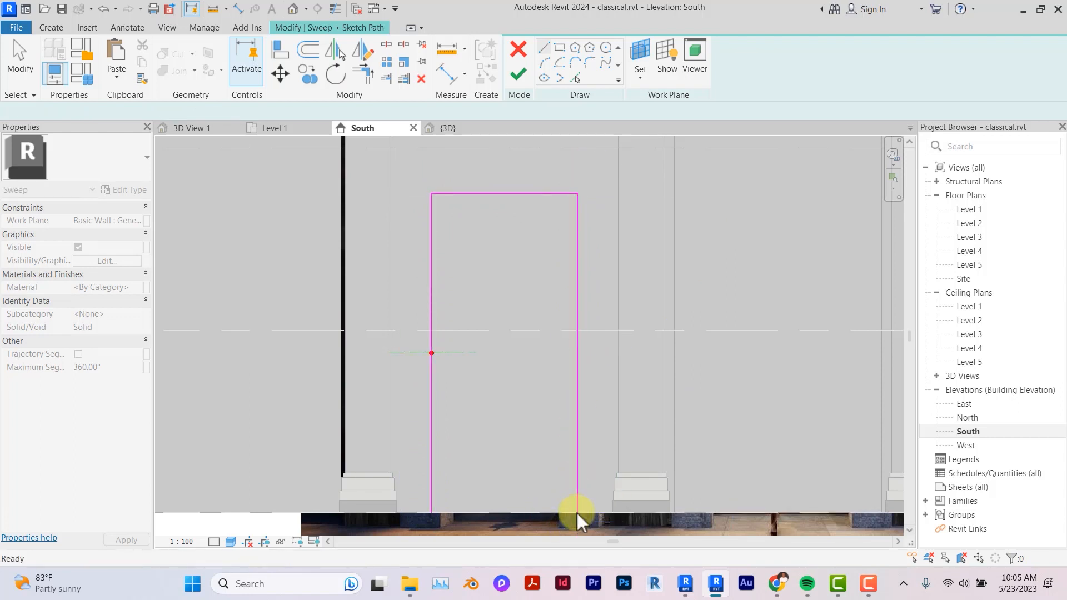
{"action": "key", "text": "Escape"}
Step: Try placing the sweep's profile plane on the path's horizontal head segment, and return it to the first vertical segment
{"action": "left_click", "coordinate": [454, 352]}
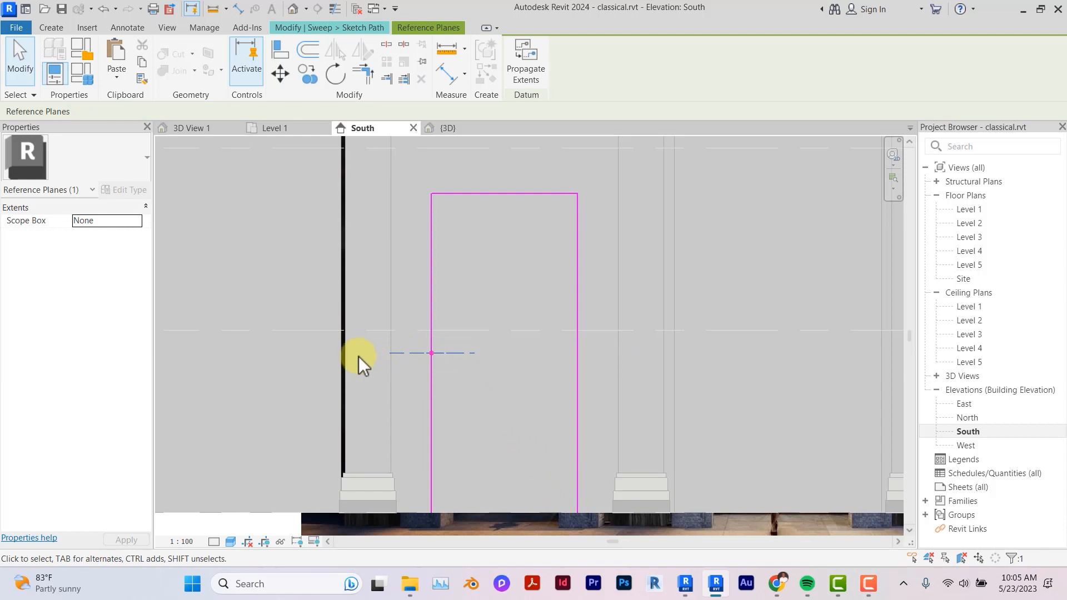
{"action": "key", "text": "Escape"}
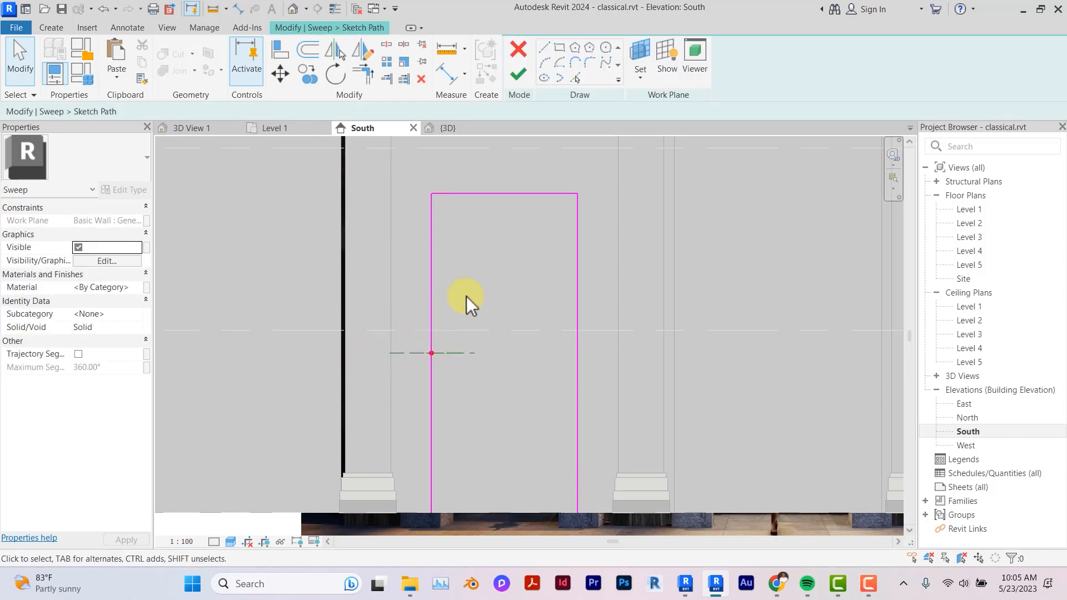
{"action": "left_click", "coordinate": [458, 351]}
{"action": "left_click_drag", "start_coordinate": [455, 354], "coordinate": [531, 192]}
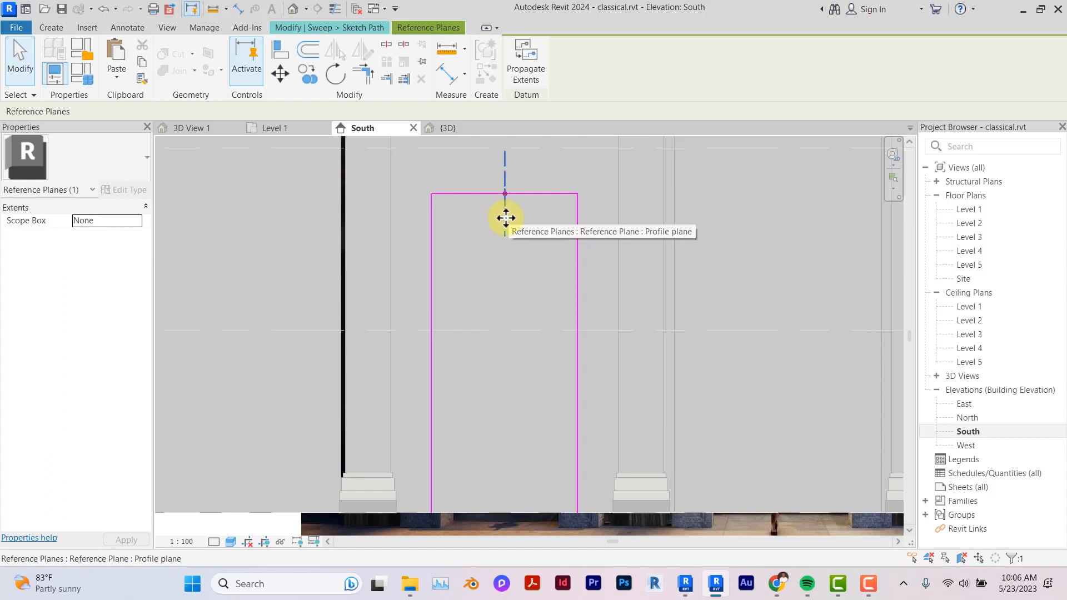
{"action": "mouse_move", "coordinate": [507, 211]}
{"action": "left_mouse_down"}
{"action": "mouse_move", "coordinate": [454, 223]}
{"action": "mouse_move", "coordinate": [452, 323]}
{"action": "left_mouse_up"}
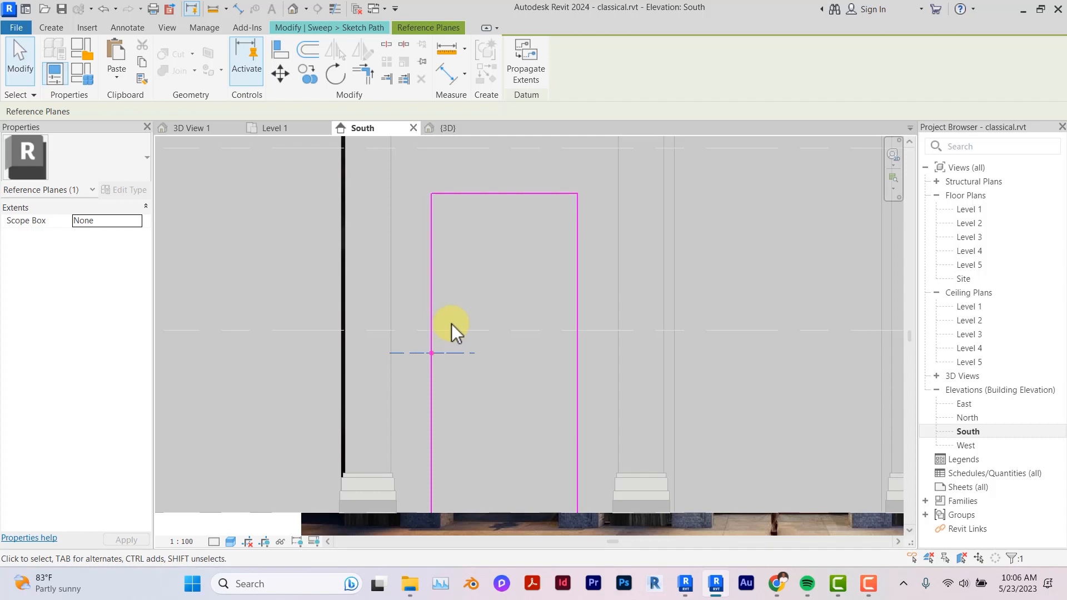
{"action": "left_click", "coordinate": [535, 270]}
Step: Finish the sweep path and open the profile sketch in the Level 1 floor plan
{"action": "left_click", "coordinate": [518, 75]}
{"action": "double_click", "coordinate": [448, 353]}
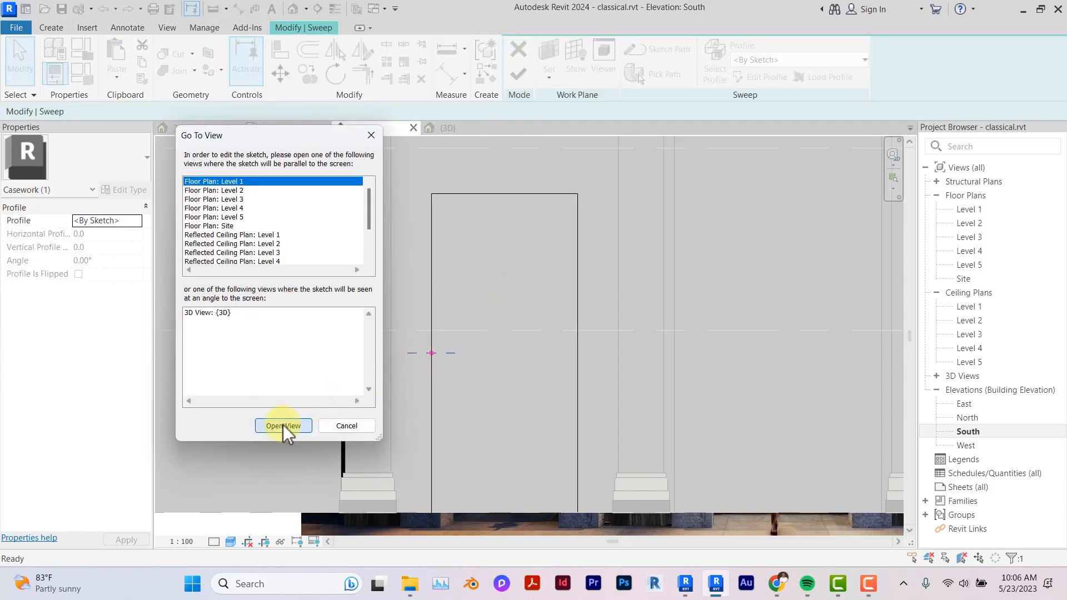
{"action": "left_click", "coordinate": [282, 425]}
Step: Sketch the outer stepped lines of the moulding profile, starting at the profile plane's origin on the wall corner
{"action": "middle_click_drag", "start_coordinate": [283, 424], "coordinate": [300, 441]}
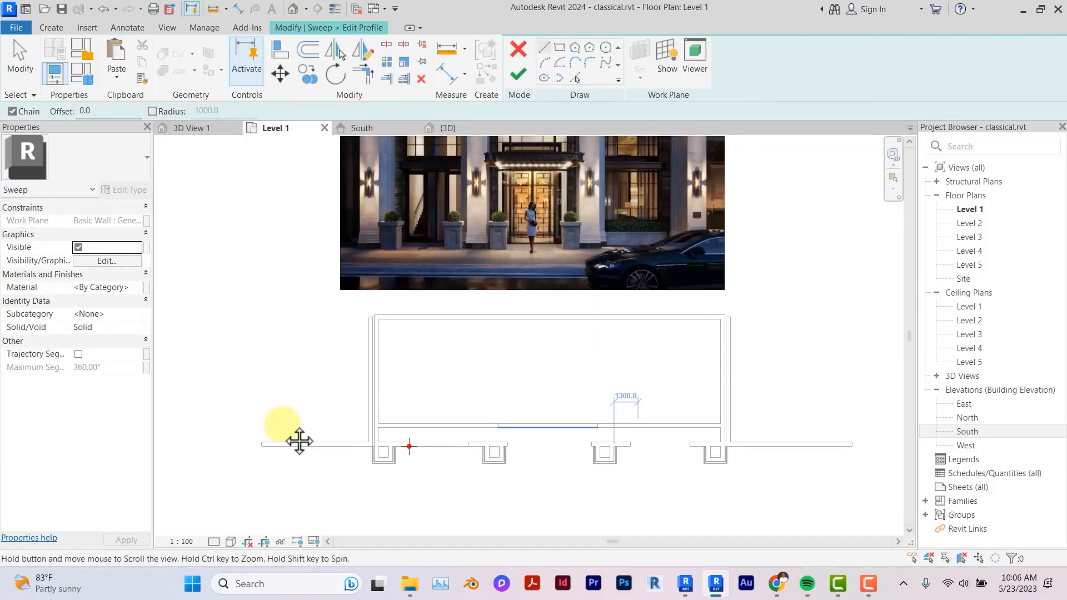
{"action": "scroll", "coordinate": [282, 424], "scroll_direction": "up", "scroll_amount": 3}
{"action": "middle_click_drag", "start_coordinate": [423, 234], "coordinate": [539, 503]}
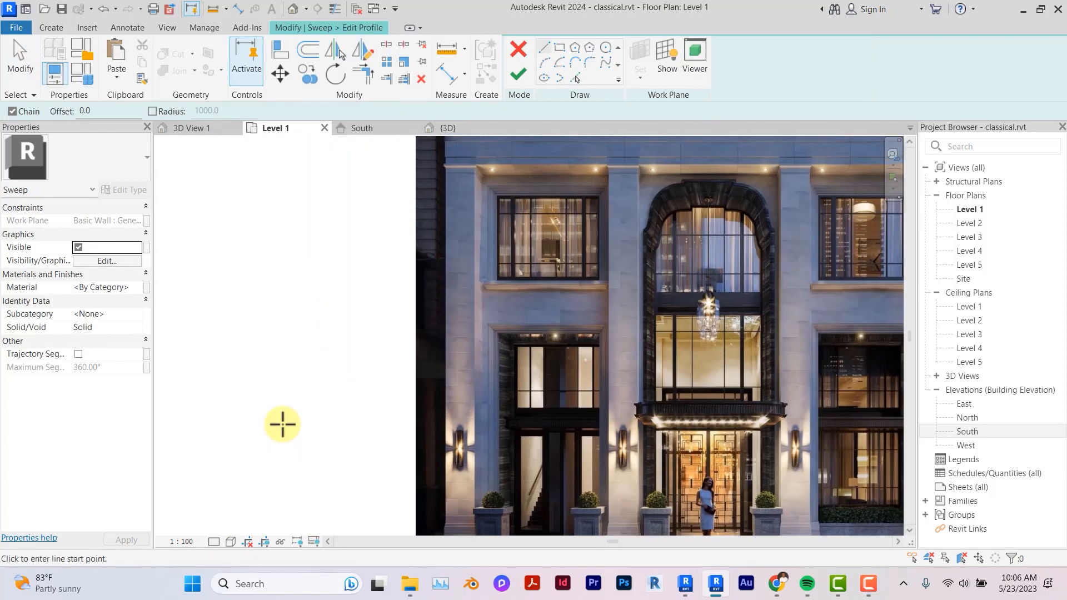
{"action": "scroll", "coordinate": [400, 371], "scroll_direction": "up", "scroll_amount": 2}
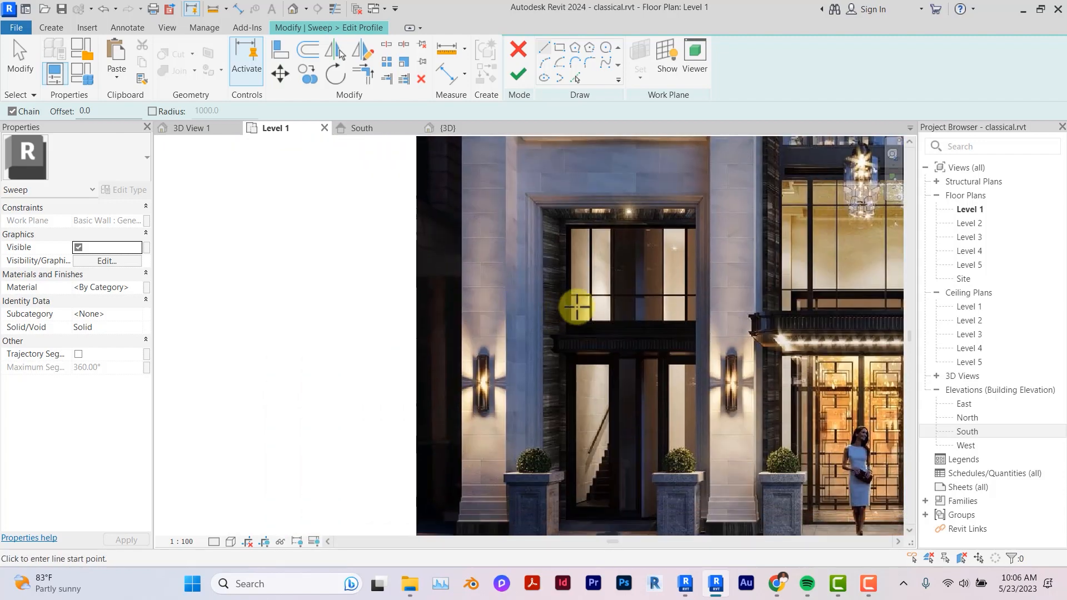
{"action": "left_click", "coordinate": [469, 348]}
{"action": "left_click", "coordinate": [469, 362]}
{"action": "left_click", "coordinate": [490, 363]}
{"action": "left_click", "coordinate": [490, 348]}
{"action": "left_click", "coordinate": [504, 349]}
{"action": "left_click", "coordinate": [504, 334]}
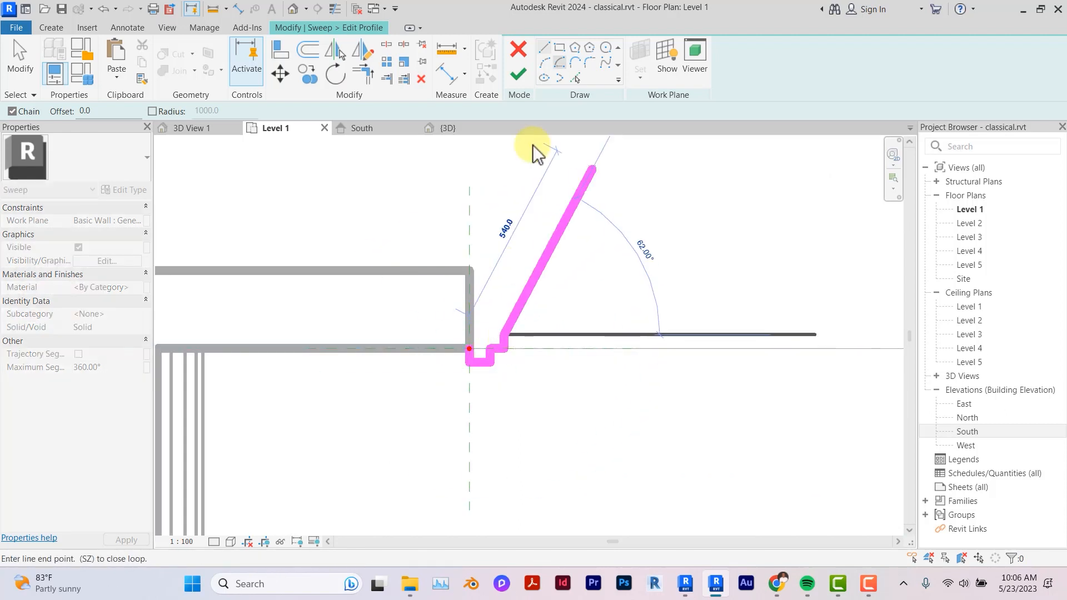
Step: Continue the moulding profile with a concave arc, followed by small stepped lines, the last about 40 mm each
{"action": "left_click", "coordinate": [545, 63]}
{"action": "left_click", "coordinate": [576, 292]}
{"action": "left_click", "coordinate": [545, 50]}
{"action": "middle_click_drag", "start_coordinate": [573, 277], "coordinate": [562, 424]}
{"action": "left_click", "coordinate": [566, 438]}
{"action": "left_click", "coordinate": [567, 427]}
{"action": "left_click", "coordinate": [584, 427]}
{"action": "left_click", "coordinate": [585, 416]}
{"action": "left_click", "coordinate": [600, 416]}
{"action": "left_click", "coordinate": [600, 404]}
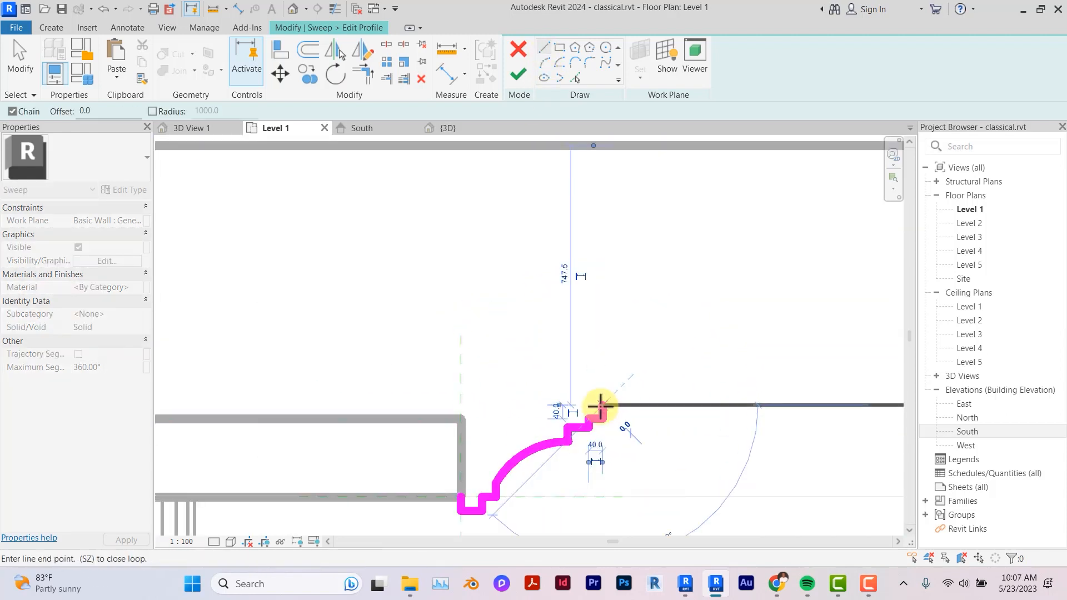
Step: Finish the closed moulding profile and complete the sweep around the doorway
{"action": "left_click", "coordinate": [522, 77]}
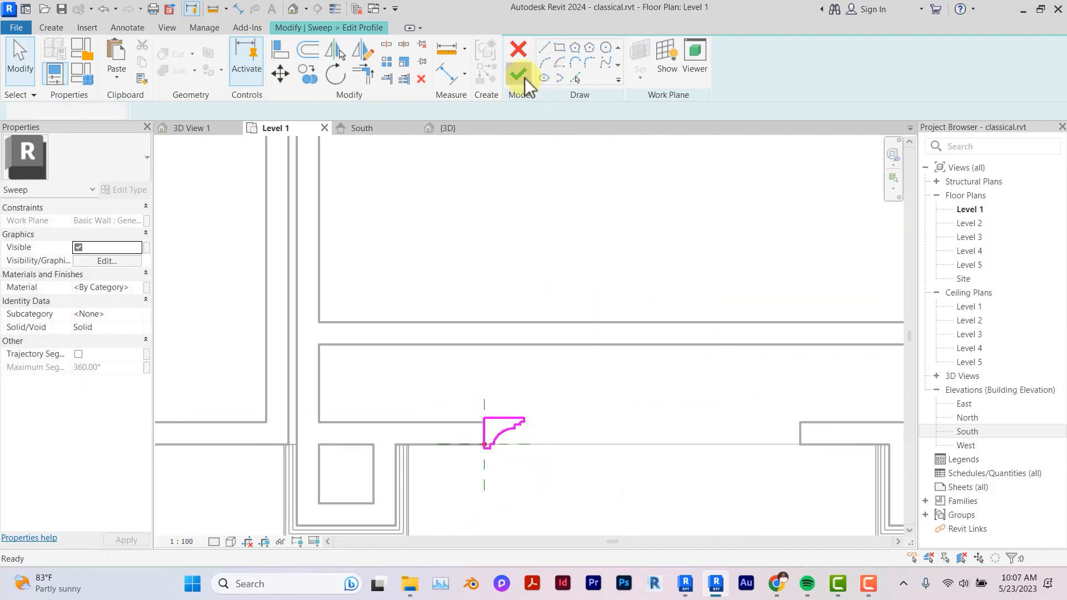
{"action": "left_click", "coordinate": [518, 78]}
{"action": "key", "text": "Escape"}
Step: Inspect the swept doorway surround in plan and in the default 3D view
{"action": "scroll", "coordinate": [595, 447], "scroll_direction": "down", "scroll_amount": 4}
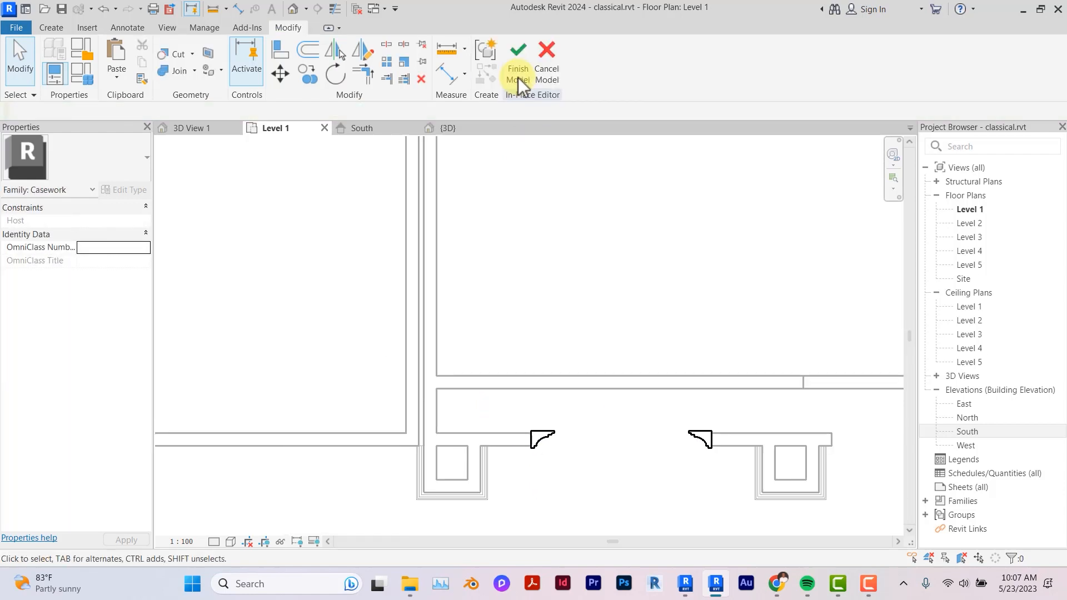
{"action": "middle_click_drag", "start_coordinate": [595, 439], "coordinate": [514, 450]}
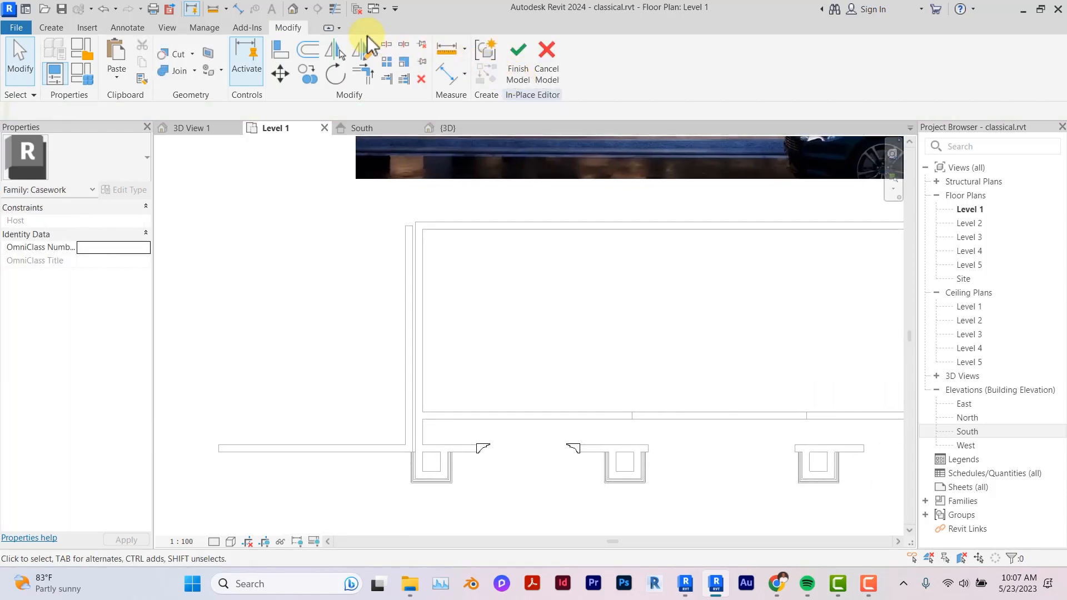
{"action": "left_click", "coordinate": [295, 16]}
{"action": "scroll", "coordinate": [566, 451], "scroll_direction": "up", "scroll_amount": 5}
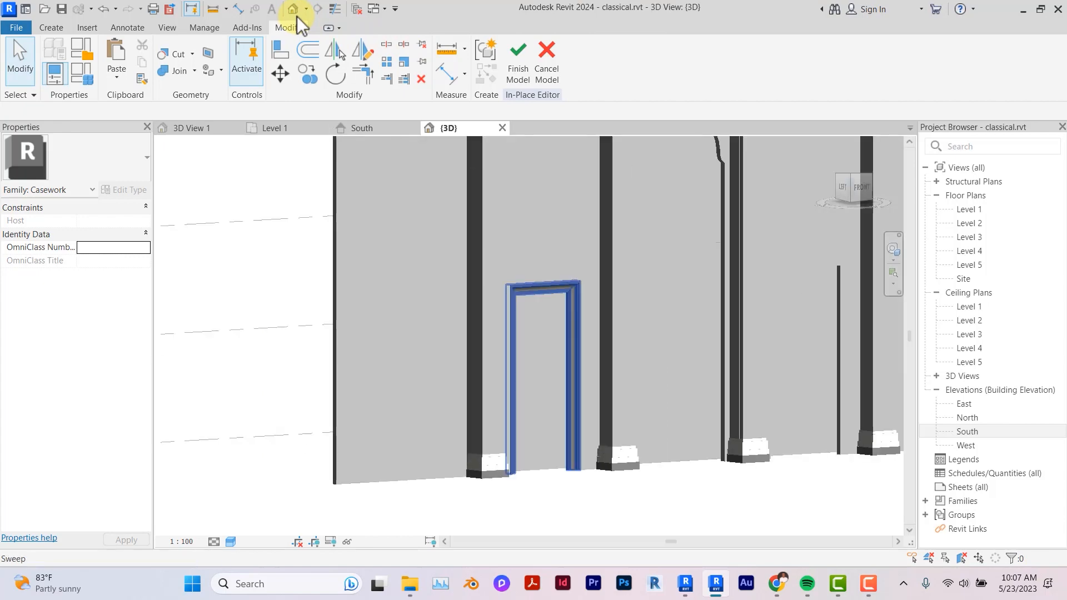
{"action": "middle_click_drag", "start_coordinate": [566, 444], "coordinate": [558, 525]}
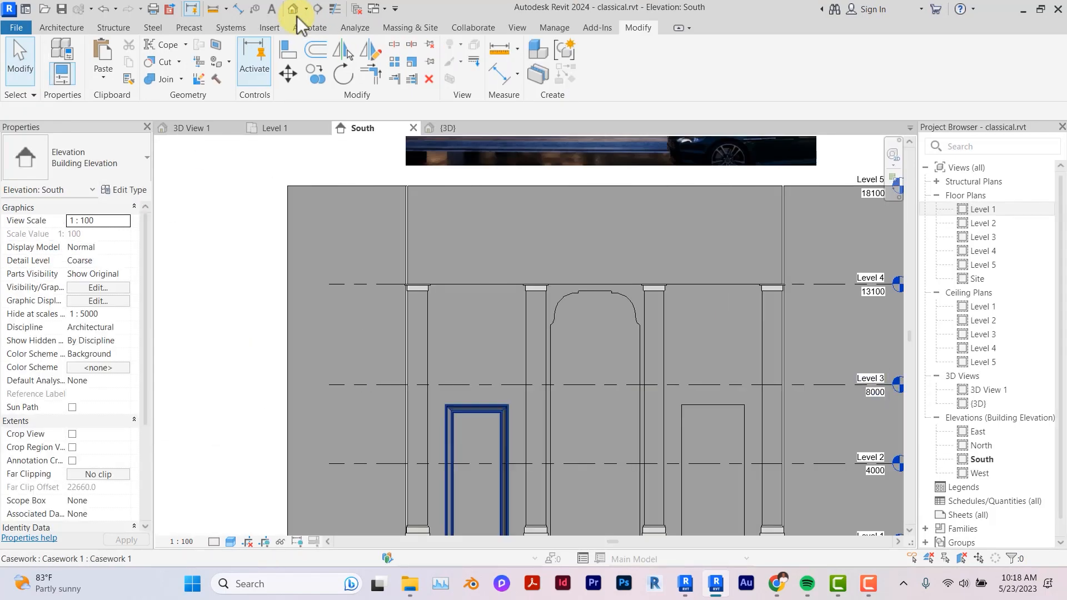
Step: Compare the doorway with the reference photo in the South elevation, and open the profile of the wall around it for editing
{"action": "middle_click_drag", "start_coordinate": [500, 223], "coordinate": [485, 443]}
{"action": "scroll", "coordinate": [489, 195], "scroll_direction": "up", "scroll_amount": 4}
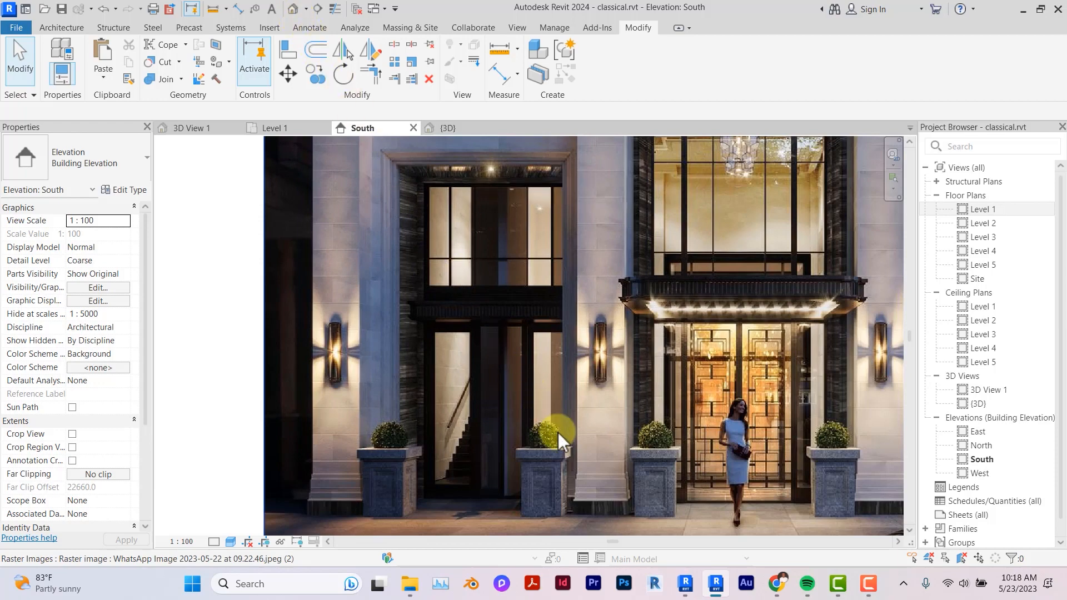
{"action": "scroll", "coordinate": [557, 432], "scroll_direction": "down", "scroll_amount": 4}
{"action": "middle_click_drag", "start_coordinate": [558, 433], "coordinate": [558, 347]}
{"action": "scroll", "coordinate": [558, 432], "scroll_direction": "up", "scroll_amount": 2}
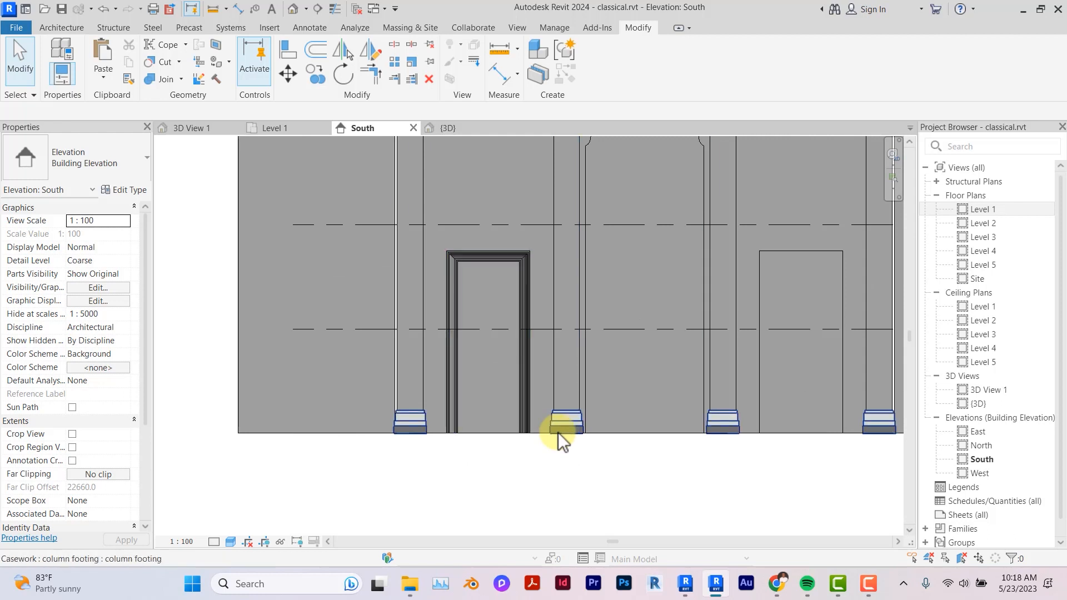
{"action": "left_click", "coordinate": [434, 434]}
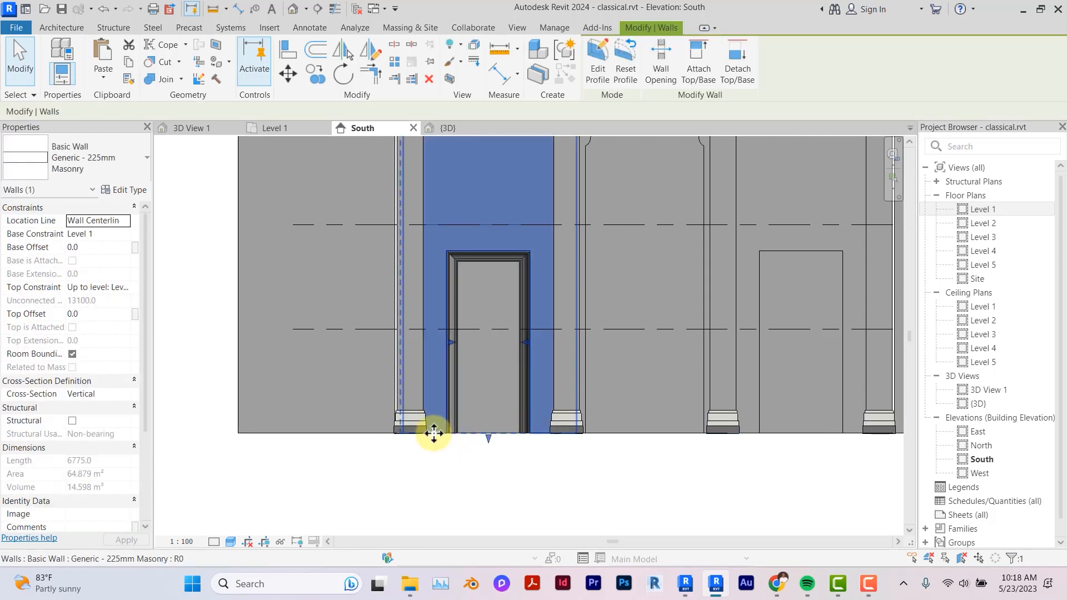
{"action": "double_click", "coordinate": [435, 434]}
{"action": "scroll", "coordinate": [447, 323], "scroll_direction": "up", "scroll_amount": 2}
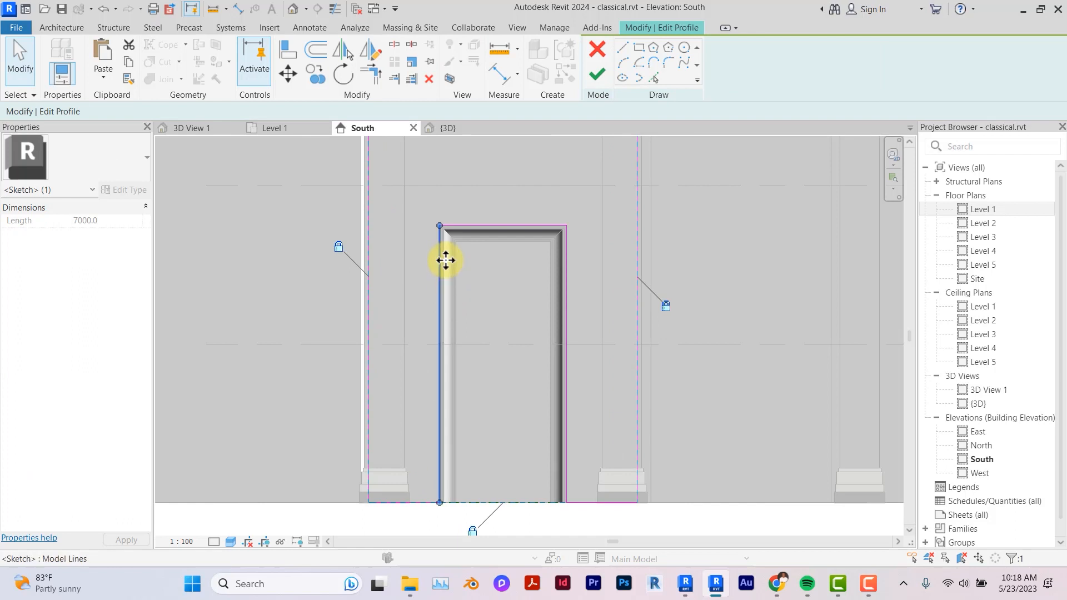
Step: Widen the doorway opening in the wall profile by moving both of its vertical edges outward toward the columns
{"action": "left_click_drag", "start_coordinate": [416, 268], "coordinate": [421, 268]}
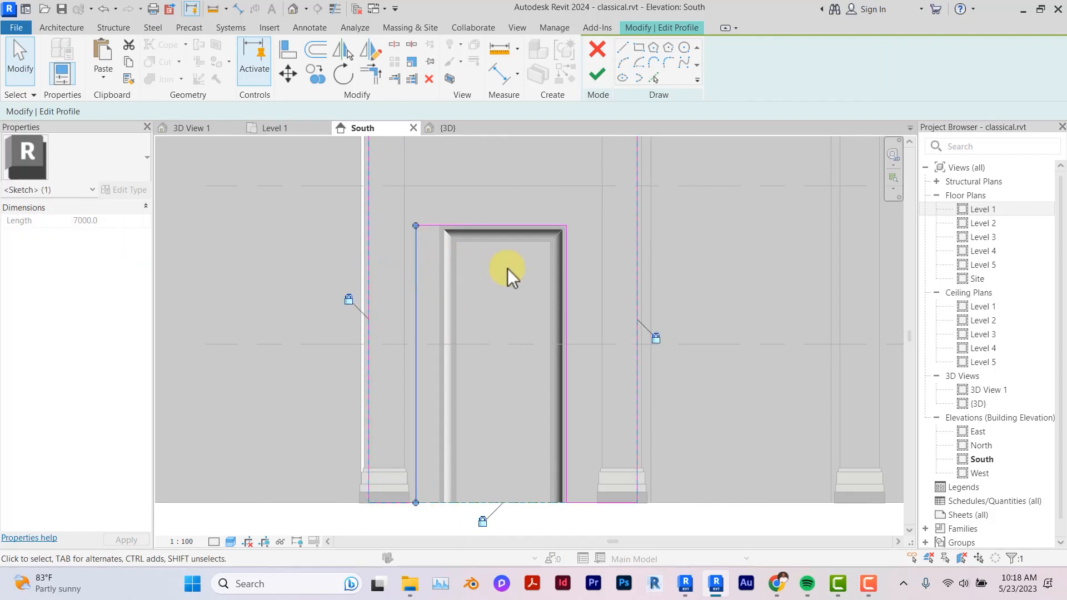
{"action": "left_click", "coordinate": [574, 267]}
{"action": "left_click", "coordinate": [573, 267]}
{"action": "mouse_move", "coordinate": [571, 266]}
{"action": "left_mouse_down"}
{"action": "mouse_move", "coordinate": [600, 274]}
{"action": "mouse_move", "coordinate": [587, 275]}
{"action": "left_mouse_up"}
{"action": "left_click", "coordinate": [417, 247]}
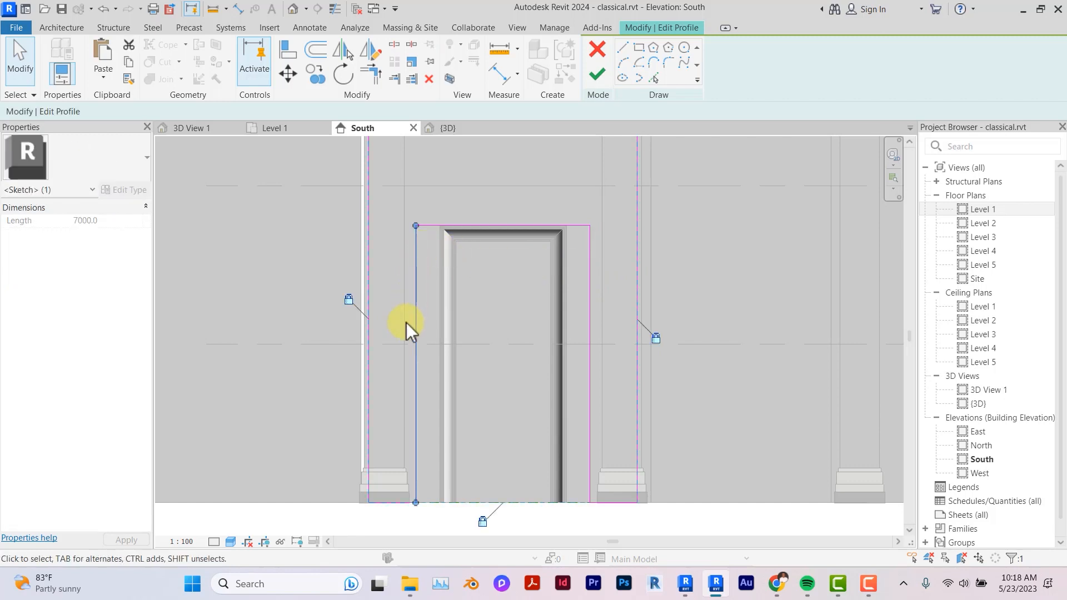
{"action": "middle_click_drag", "start_coordinate": [405, 327], "coordinate": [392, 385]}
{"action": "scroll", "coordinate": [392, 385], "scroll_direction": "down", "scroll_amount": 3}
{"action": "left_click", "coordinate": [393, 385]}
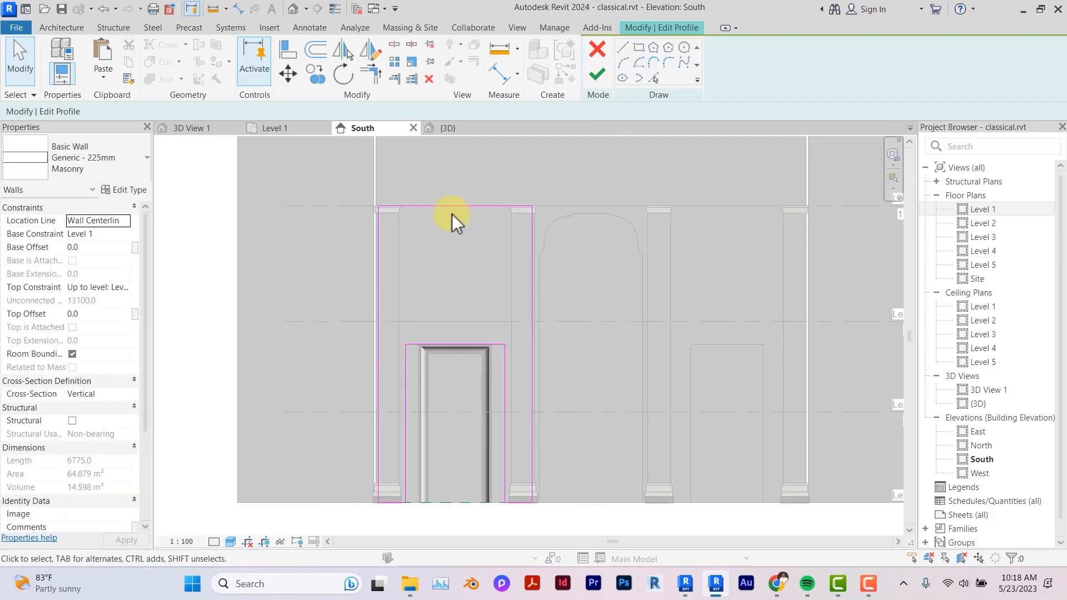
Step: Add an aligned dimension string from column edge to column edge, including both vertical edges of the opening
{"action": "left_click", "coordinate": [497, 78]}
{"action": "scroll", "coordinate": [475, 145], "scroll_direction": "up", "scroll_amount": 3}
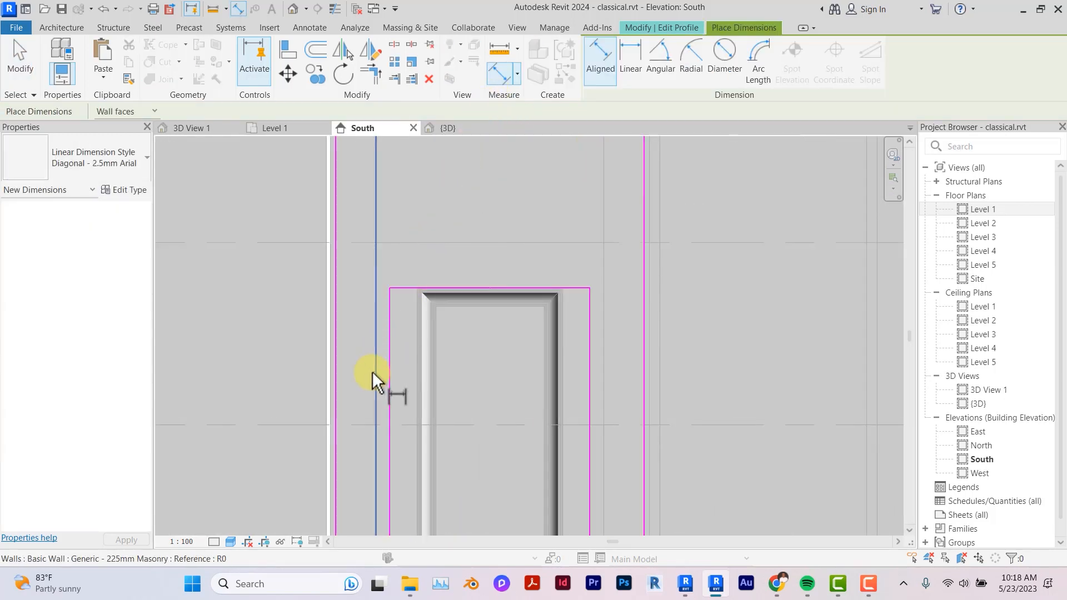
{"action": "left_click", "coordinate": [389, 368]}
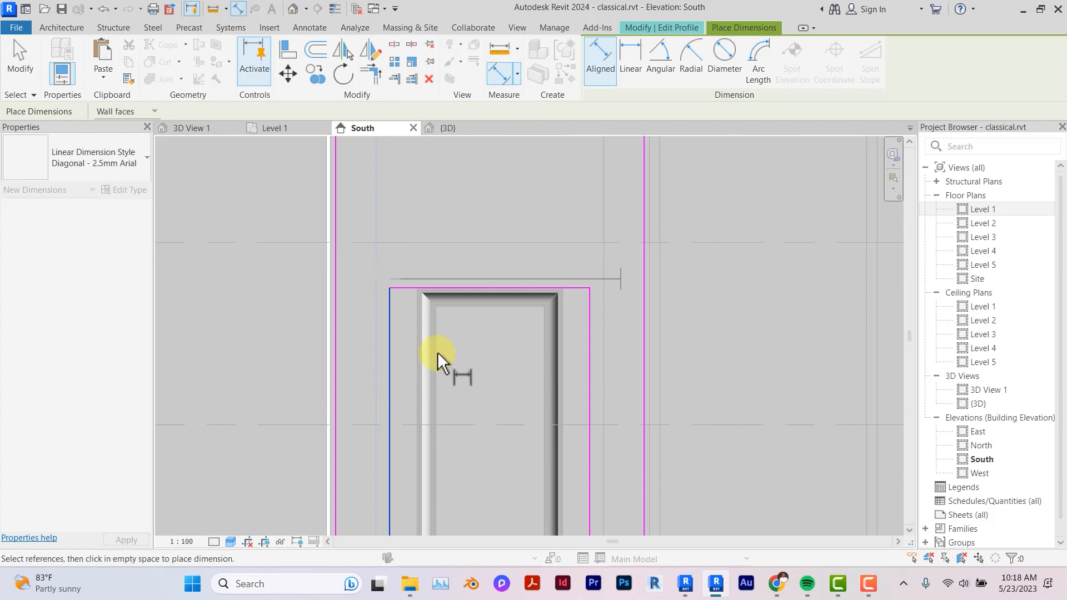
{"action": "left_click", "coordinate": [596, 297]}
{"action": "left_click", "coordinate": [586, 268]}
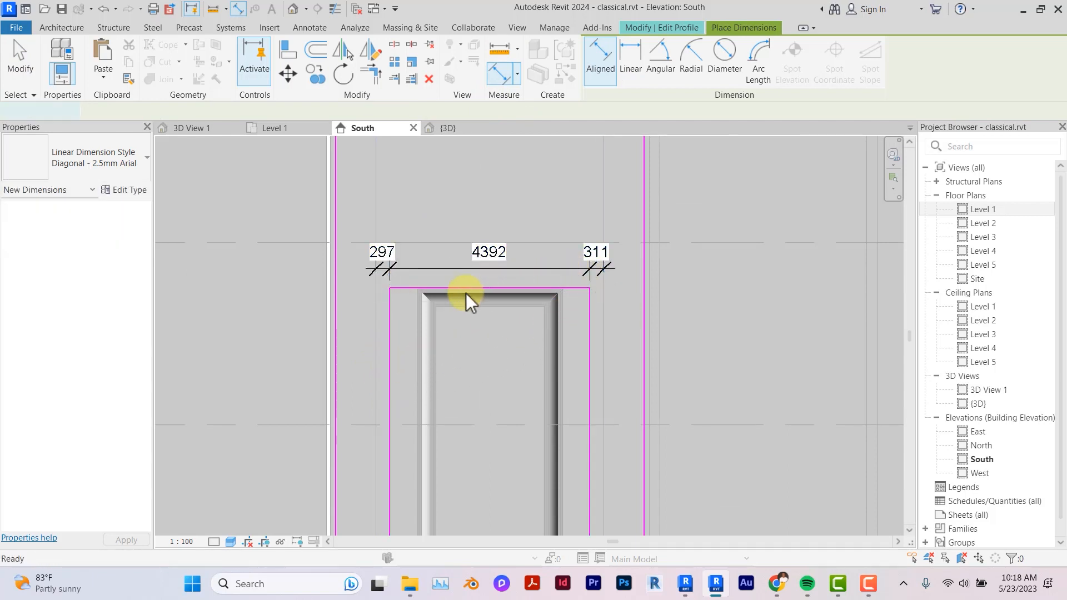
{"action": "key", "text": "Escape"}
Step: Set the distance between each vertical edge of the opening and its adjacent column to 250 mm
{"action": "left_click", "coordinate": [389, 309]}
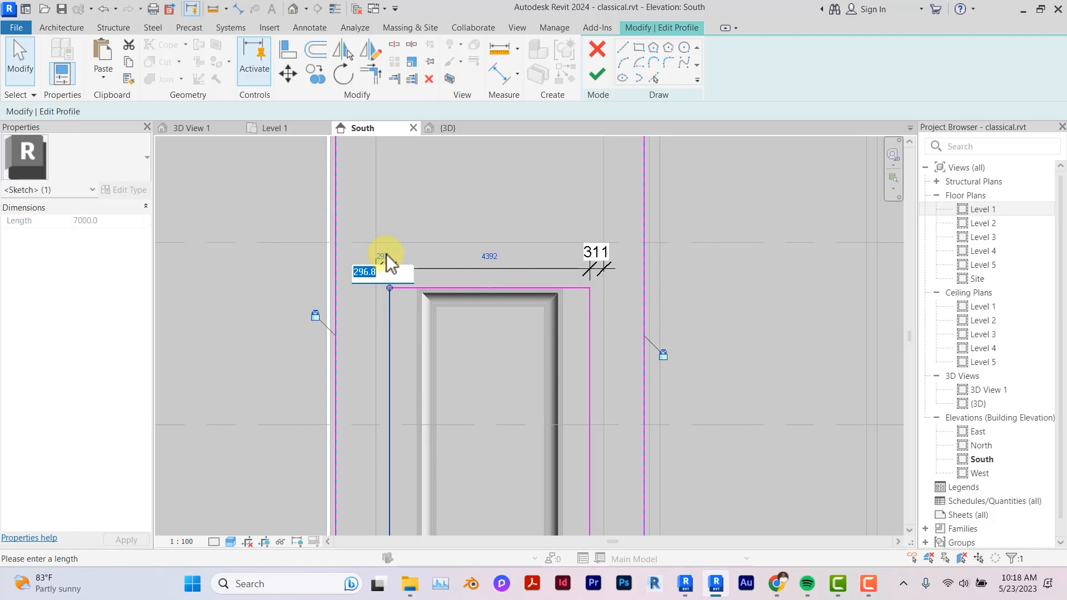
{"action": "left_click", "coordinate": [386, 255]}
{"action": "type", "text": "250"}
{"action": "key", "text": "Return"}
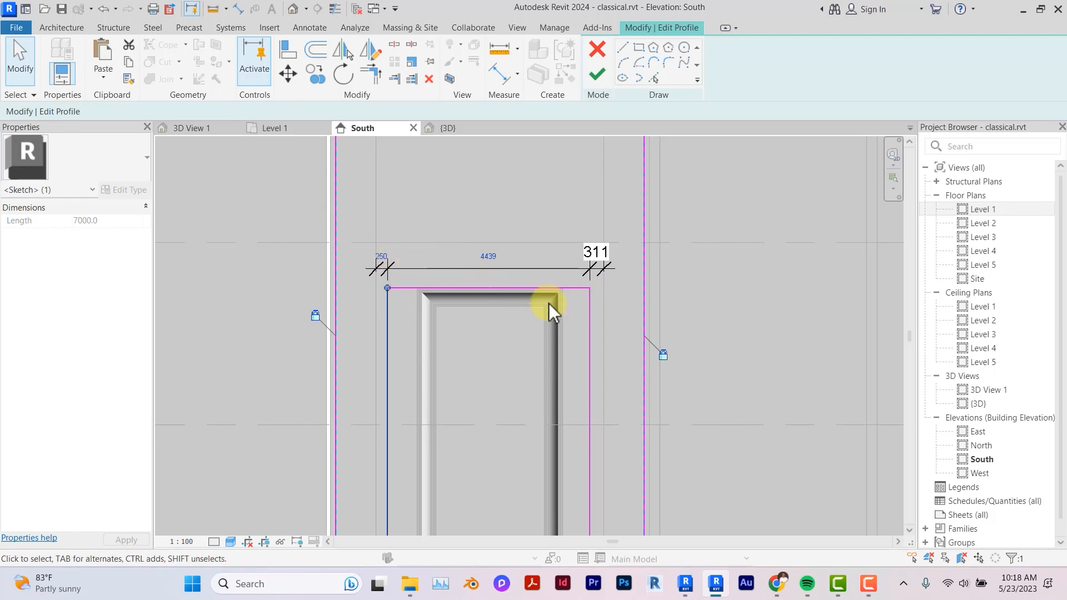
{"action": "left_click", "coordinate": [595, 318]}
{"action": "left_click", "coordinate": [597, 259]}
{"action": "type", "text": "2"}
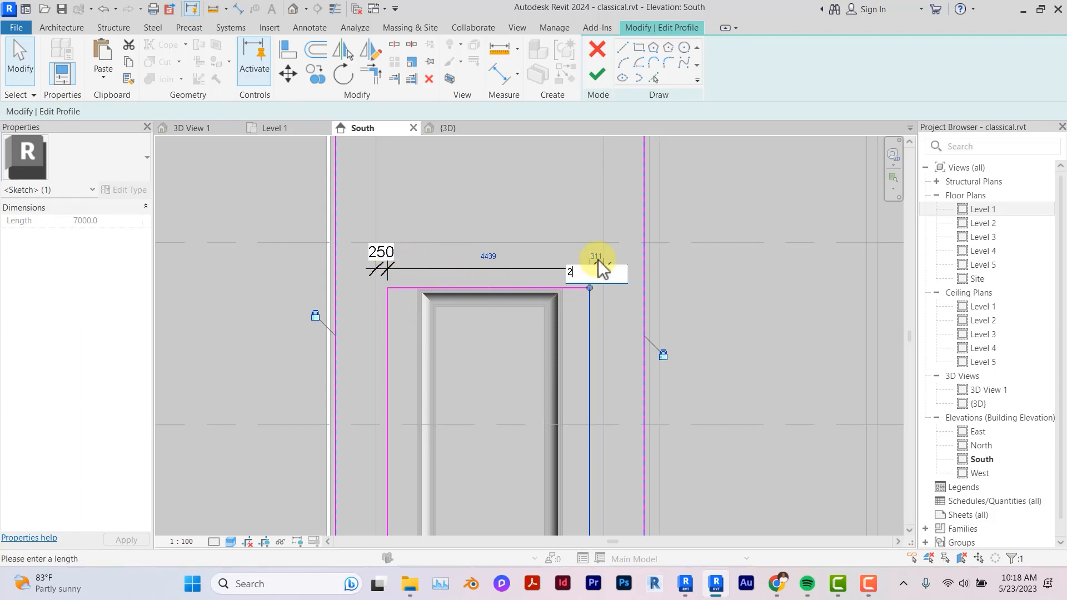
{"action": "type", "text": "50"}
{"action": "key", "text": "Return"}
{"action": "left_click", "coordinate": [542, 241]}
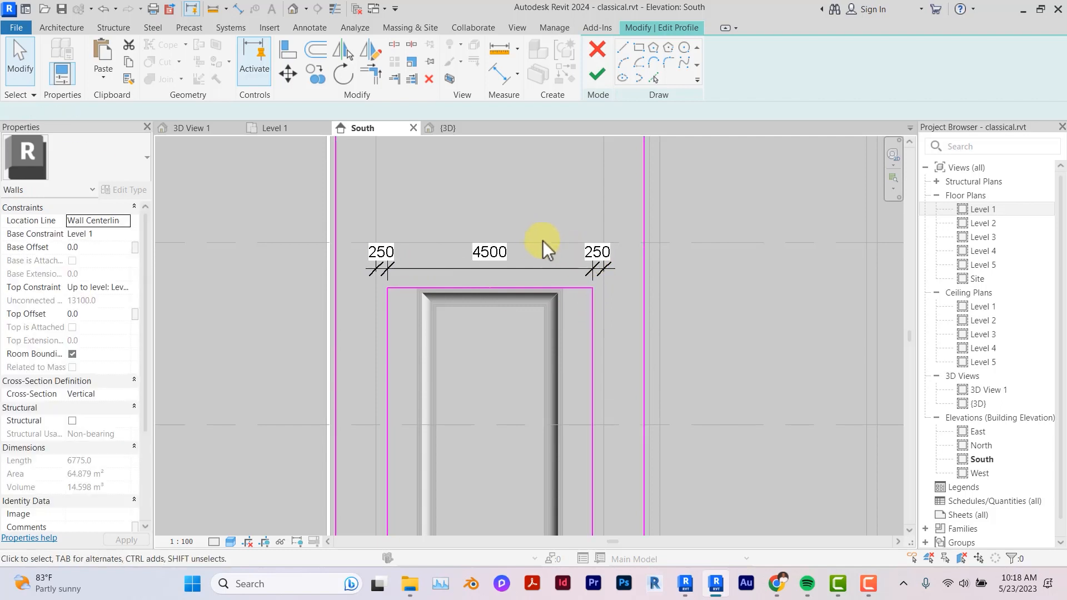
Step: Delete the temporary dimension string above the opening and finish editing the wall profile
{"action": "left_click", "coordinate": [538, 272]}
{"action": "key", "text": "Delete"}
{"action": "left_click", "coordinate": [599, 81]}
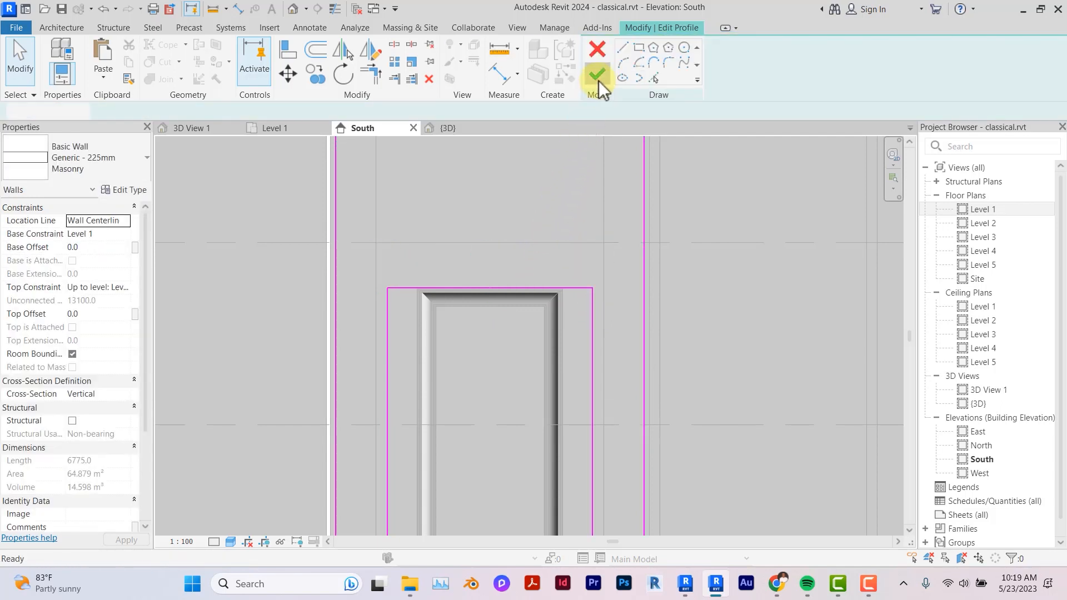
Step: Open the doorway moulding in place and start editing the path sketch of its sweep
{"action": "key", "text": "Escape"}
{"action": "left_click", "coordinate": [548, 310]}
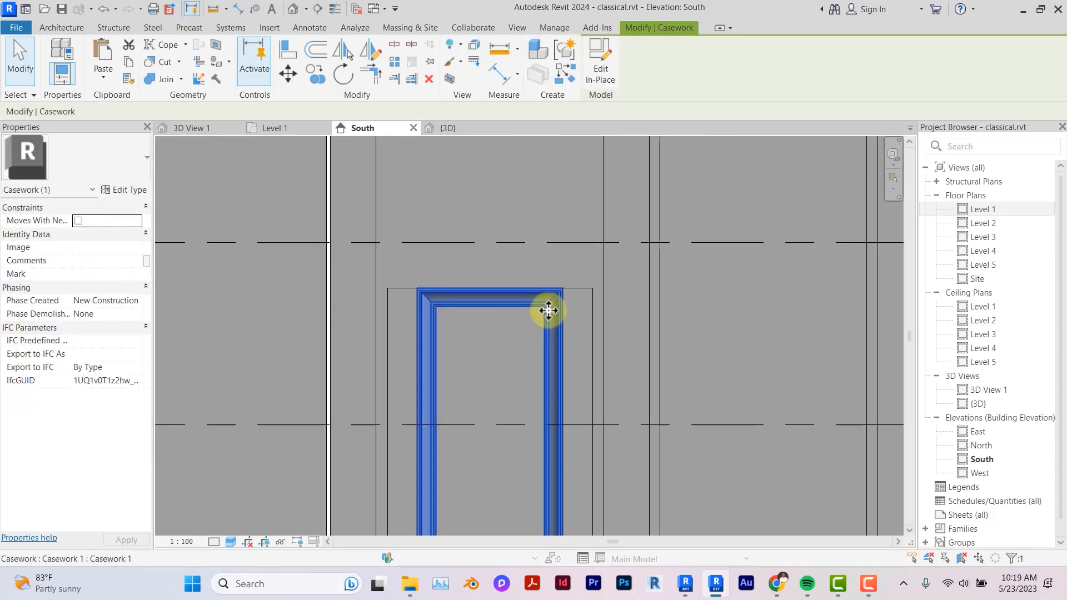
{"action": "double_click", "coordinate": [545, 310]}
{"action": "double_click", "coordinate": [546, 311]}
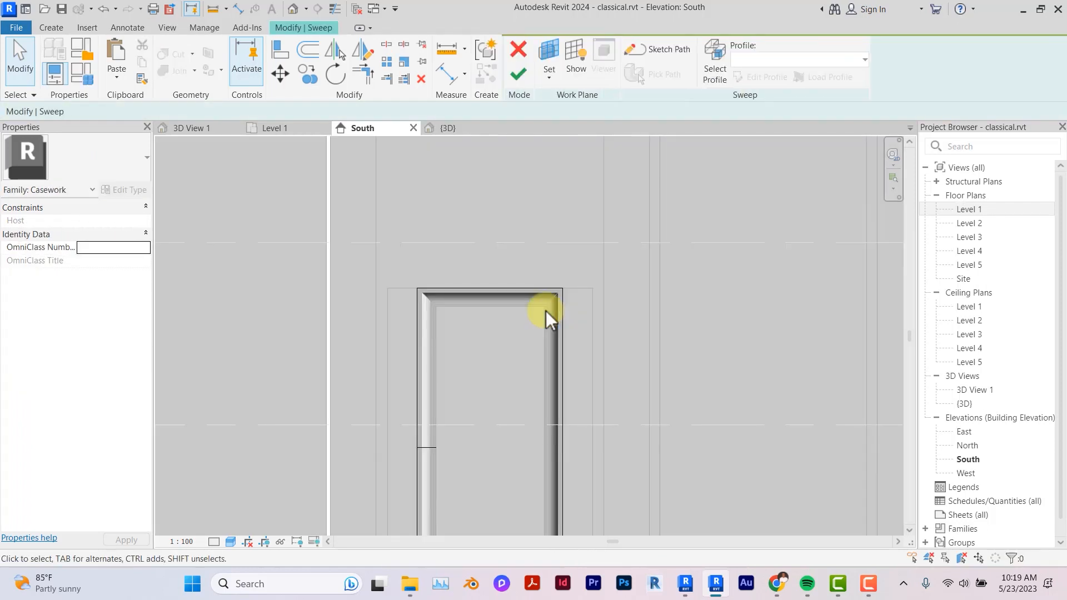
{"action": "left_click", "coordinate": [563, 311]}
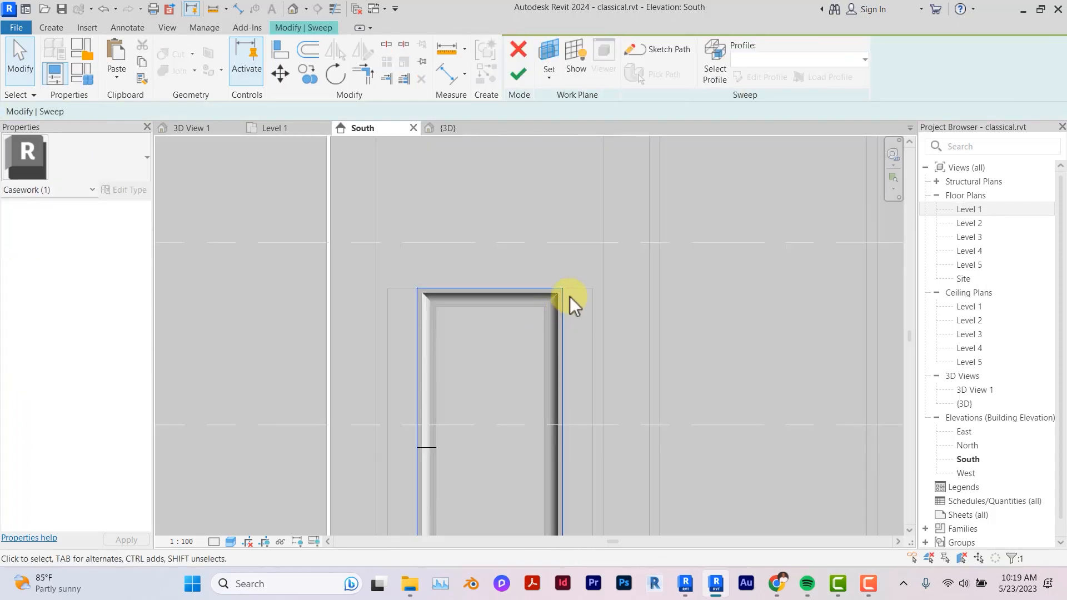
{"action": "left_click", "coordinate": [674, 55]}
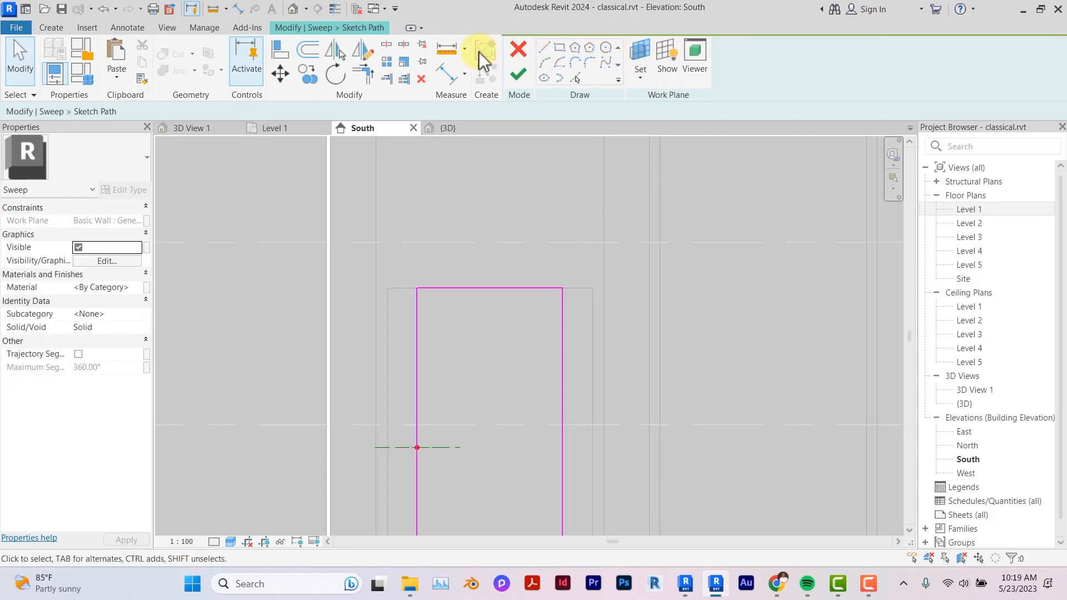
Step: Align both vertical lines of the sweep path with the vertical edges of the widened wall opening and finish the path sketch
{"action": "left_click", "coordinate": [280, 51]}
{"action": "left_click", "coordinate": [387, 301]}
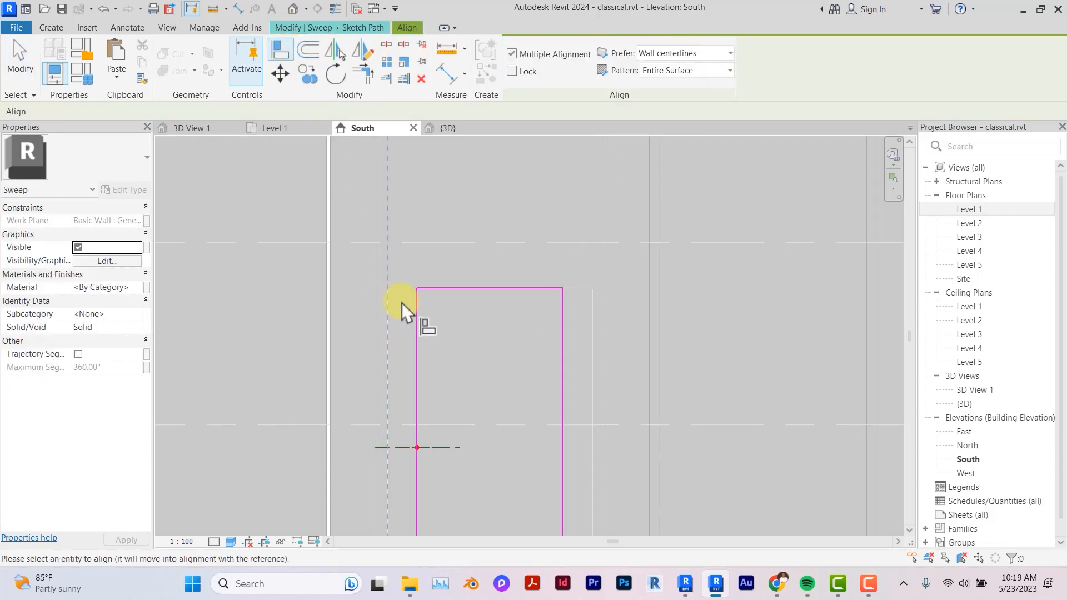
{"action": "left_click", "coordinate": [417, 303]}
{"action": "left_click", "coordinate": [592, 305]}
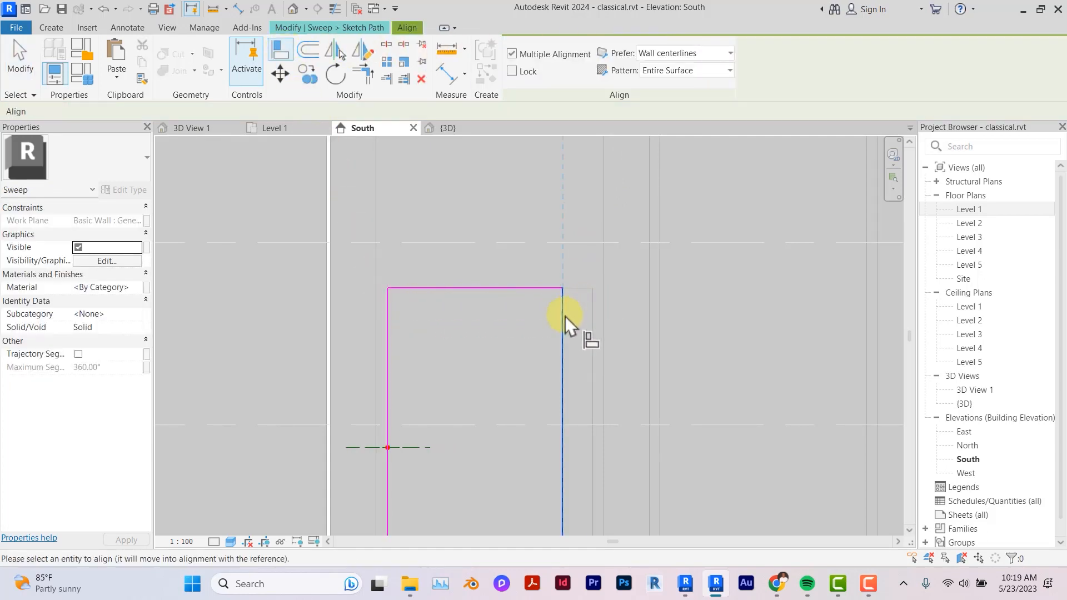
{"action": "left_click", "coordinate": [592, 312]}
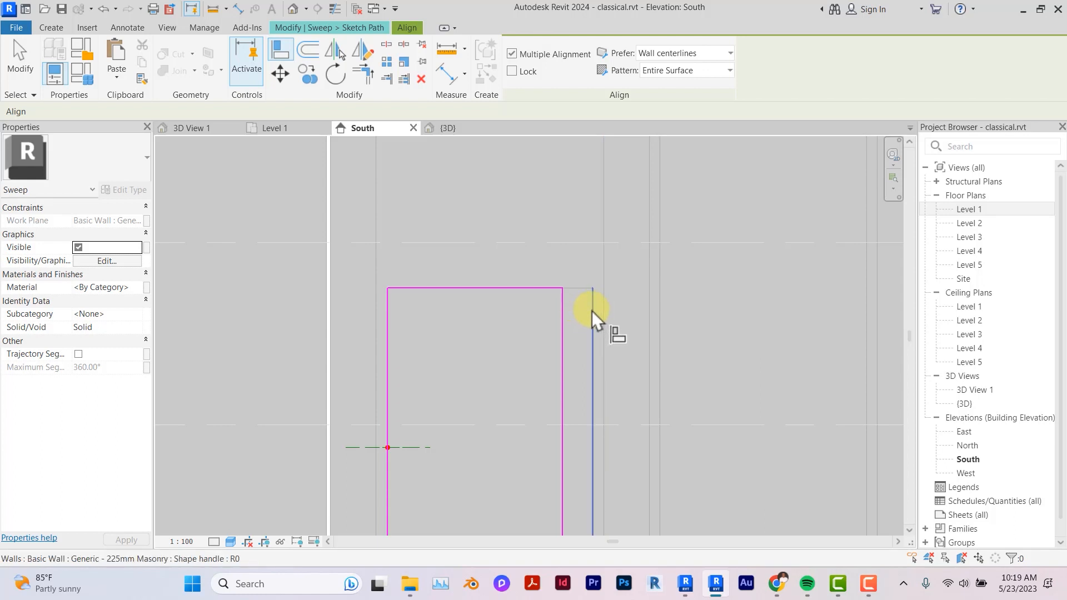
{"action": "left_click", "coordinate": [565, 315]}
{"action": "key", "text": "Escape"}
{"action": "key", "text": "Escape"}
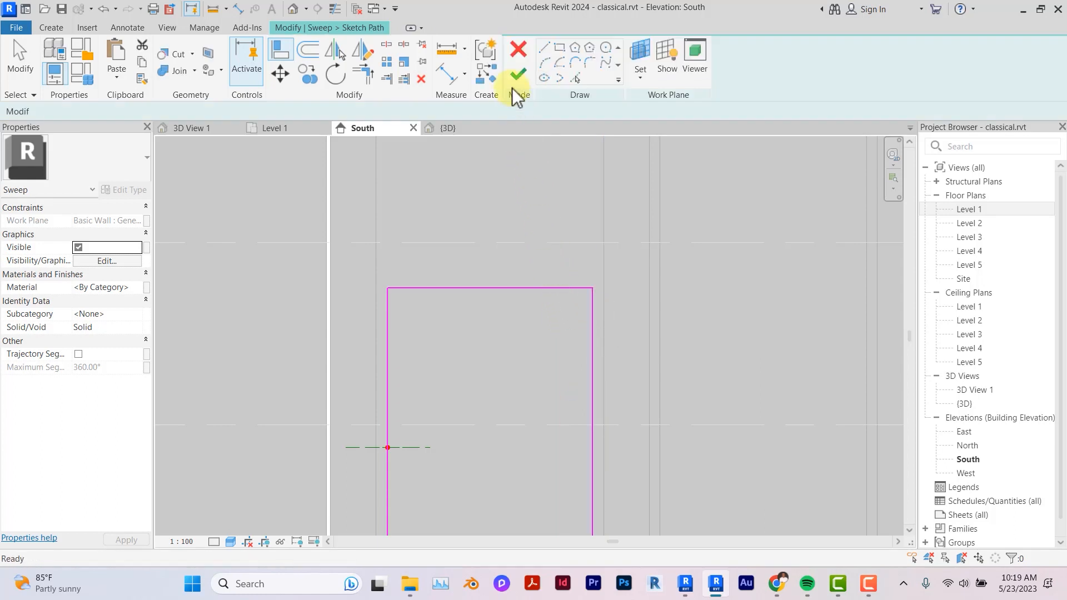
{"action": "left_click", "coordinate": [511, 79]}
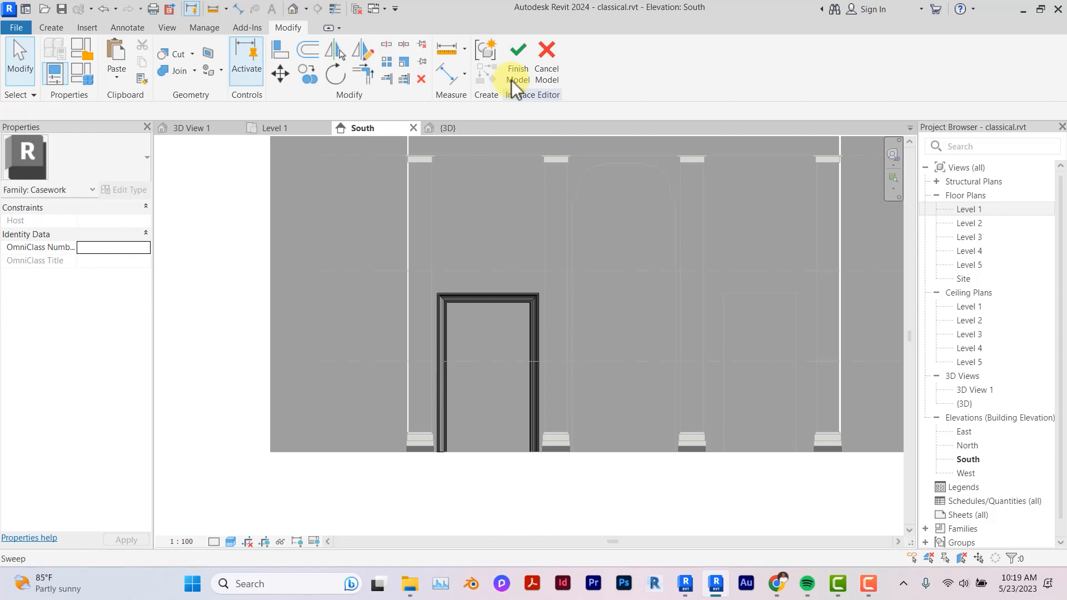
Step: Set the top line of the moulding's sweep path 500 mm below Level 3 and finish the in-place model
{"action": "scroll", "coordinate": [512, 352], "scroll_direction": "down", "scroll_amount": 3}
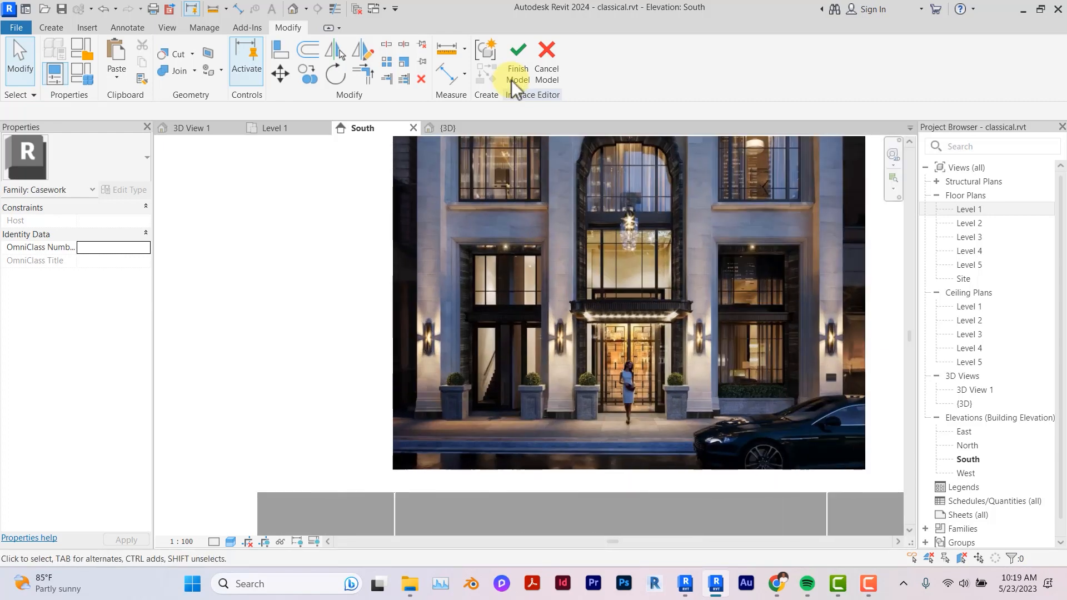
{"action": "scroll", "coordinate": [499, 352], "scroll_direction": "up", "scroll_amount": 4}
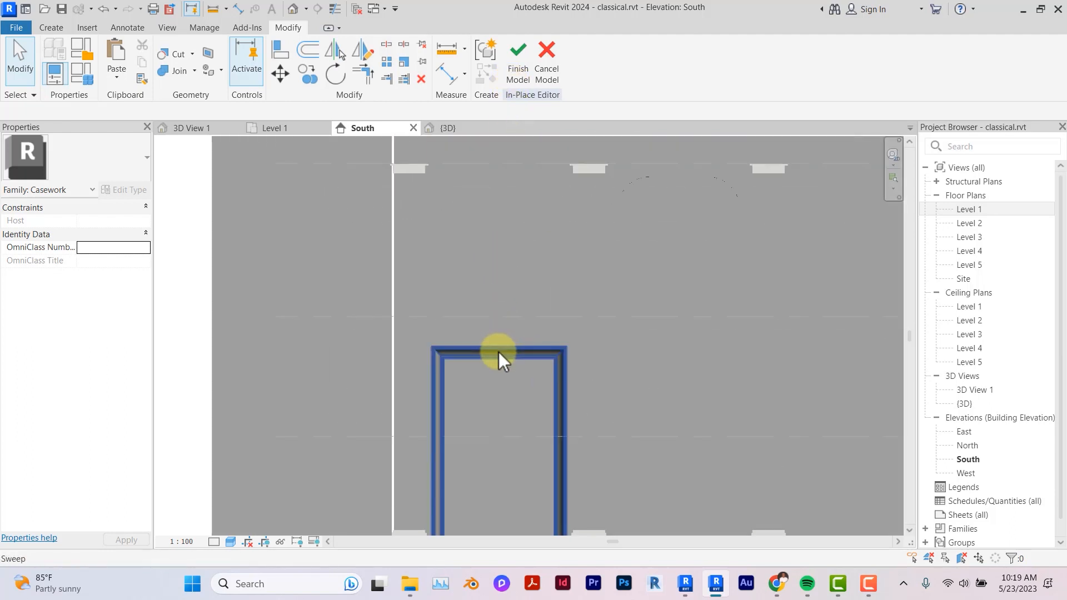
{"action": "left_click", "coordinate": [494, 348]}
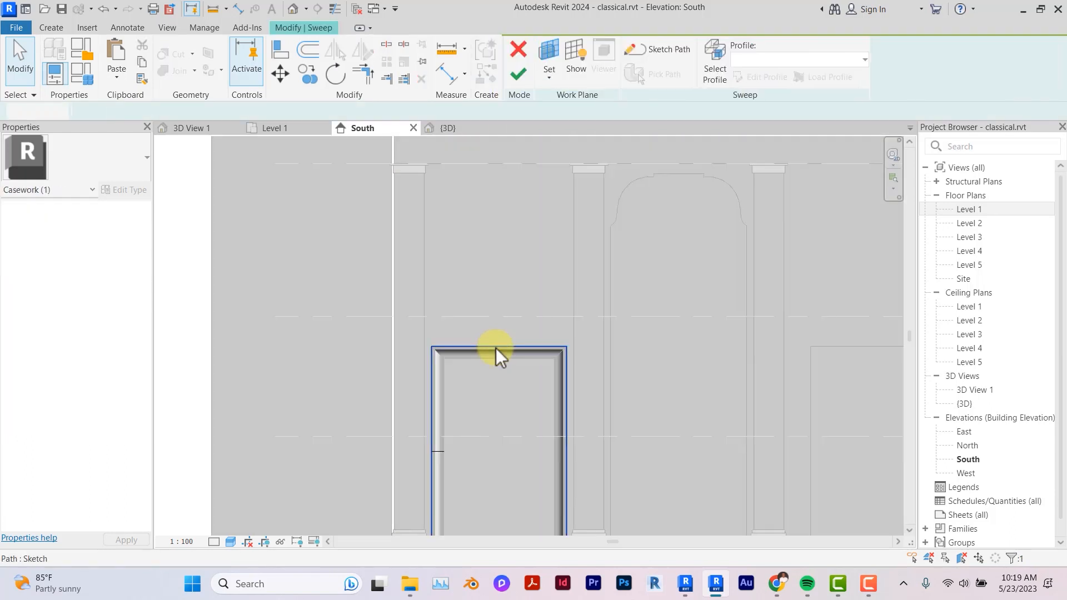
{"action": "double_click", "coordinate": [495, 348]}
{"action": "scroll", "coordinate": [496, 348], "scroll_direction": "up", "scroll_amount": 2}
{"action": "left_click", "coordinate": [496, 347]}
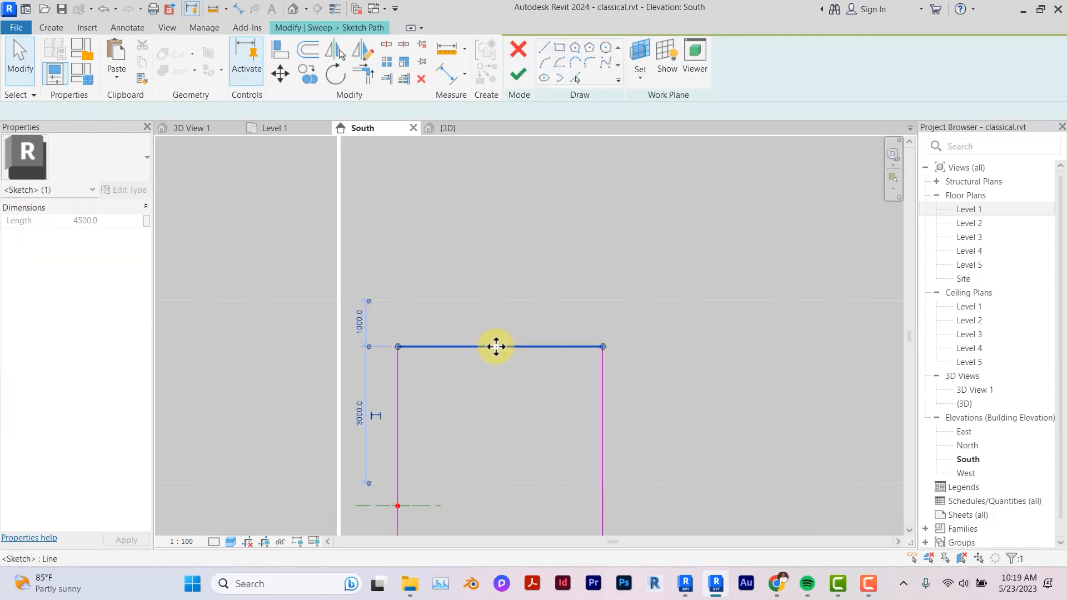
{"action": "left_click", "coordinate": [359, 320]}
{"action": "type", "text": "500"}
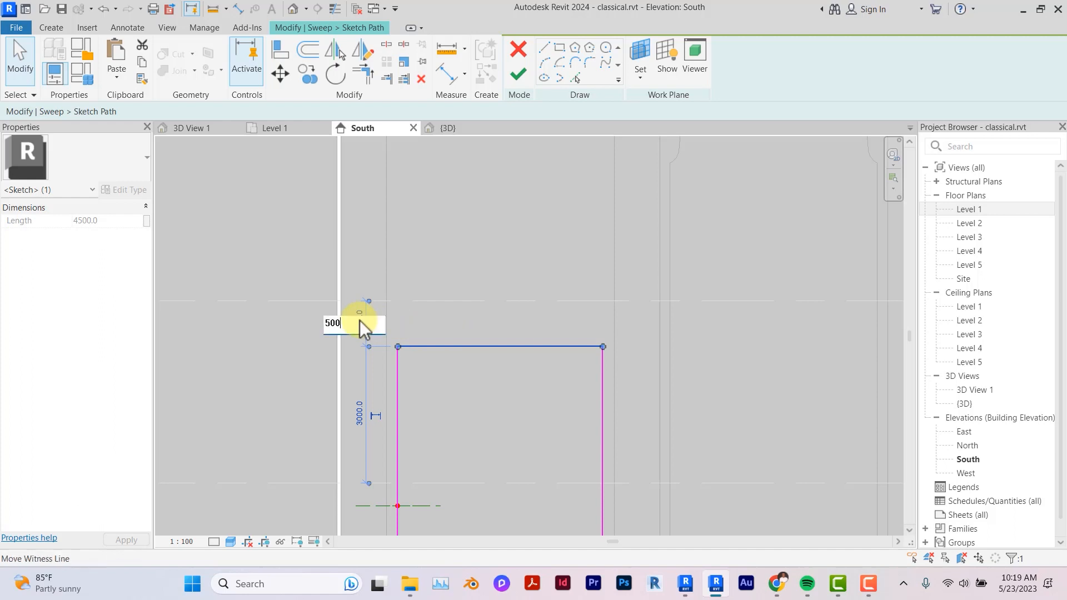
{"action": "key", "text": "Return"}
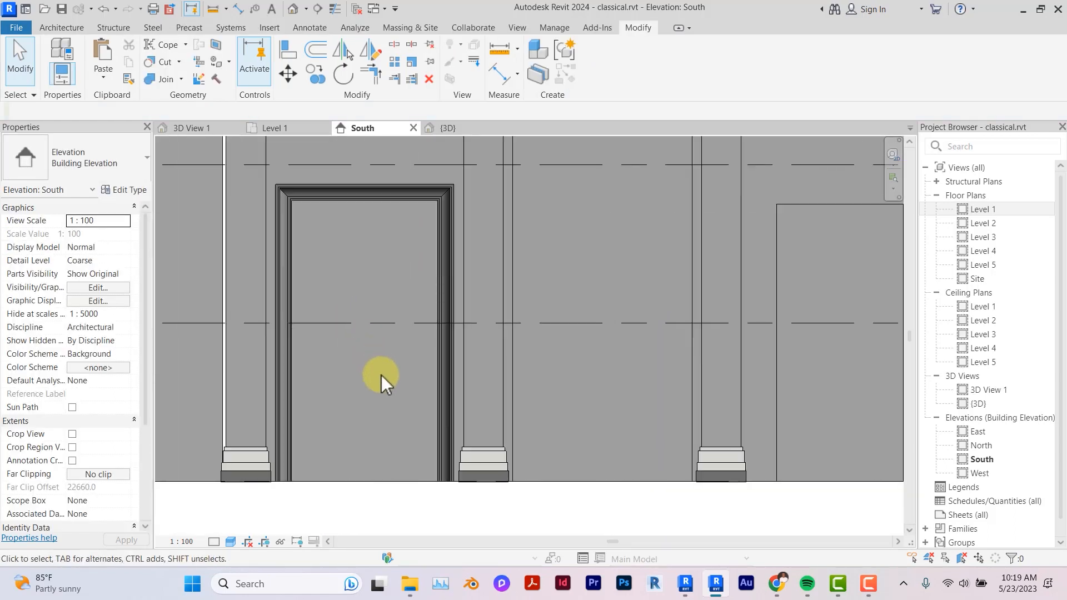
Step: Examine the doorway surround in the reference photo and compare it with the modelled moulding
{"action": "scroll", "coordinate": [397, 417], "scroll_direction": "down", "scroll_amount": 2}
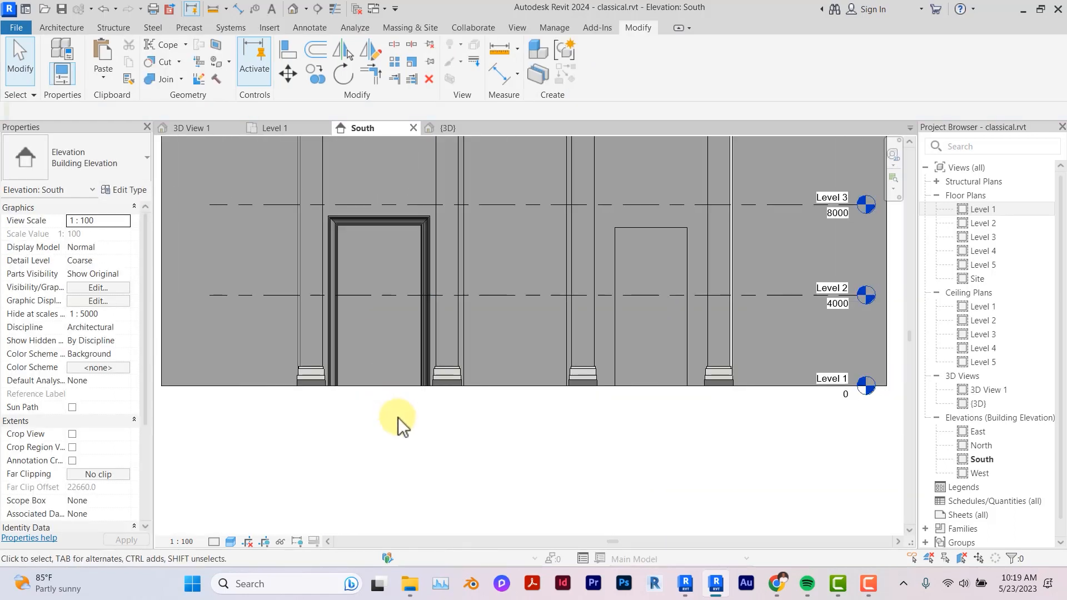
{"action": "middle_click_drag", "start_coordinate": [379, 390], "coordinate": [398, 417]}
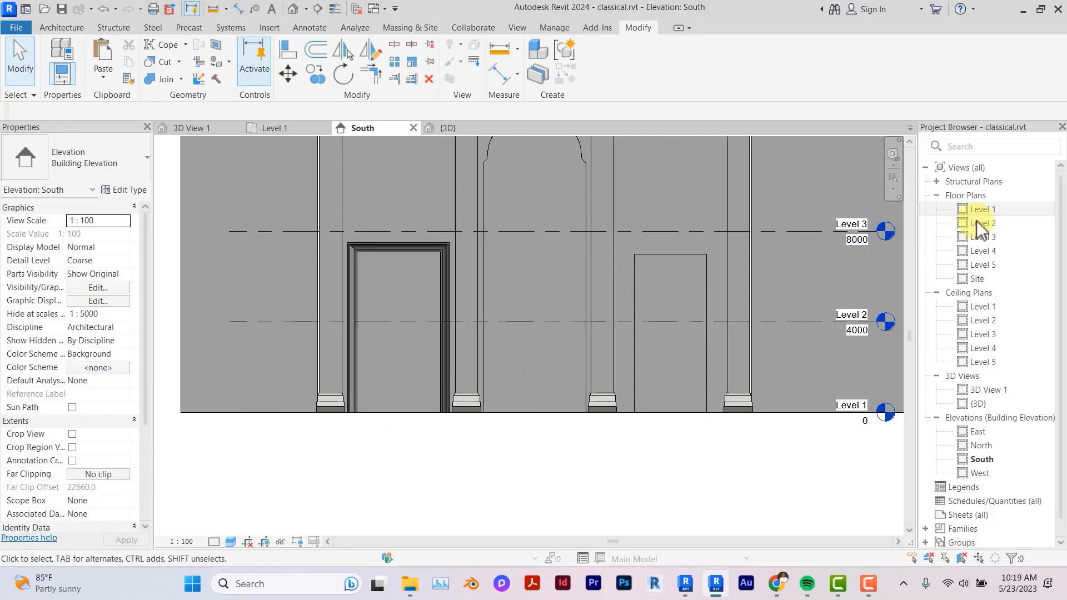
{"action": "scroll", "coordinate": [322, 245], "scroll_direction": "up", "scroll_amount": 3}
{"action": "scroll", "coordinate": [422, 294], "scroll_direction": "down", "scroll_amount": 8}
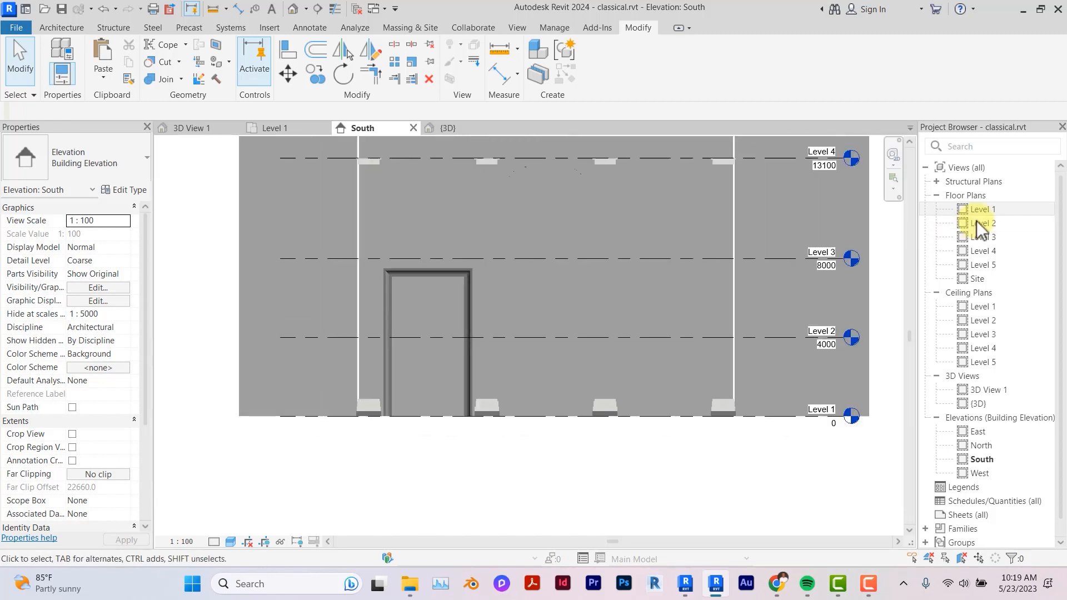
{"action": "middle_click_drag", "start_coordinate": [445, 225], "coordinate": [466, 519]}
{"action": "scroll", "coordinate": [450, 340], "scroll_direction": "up", "scroll_amount": 5}
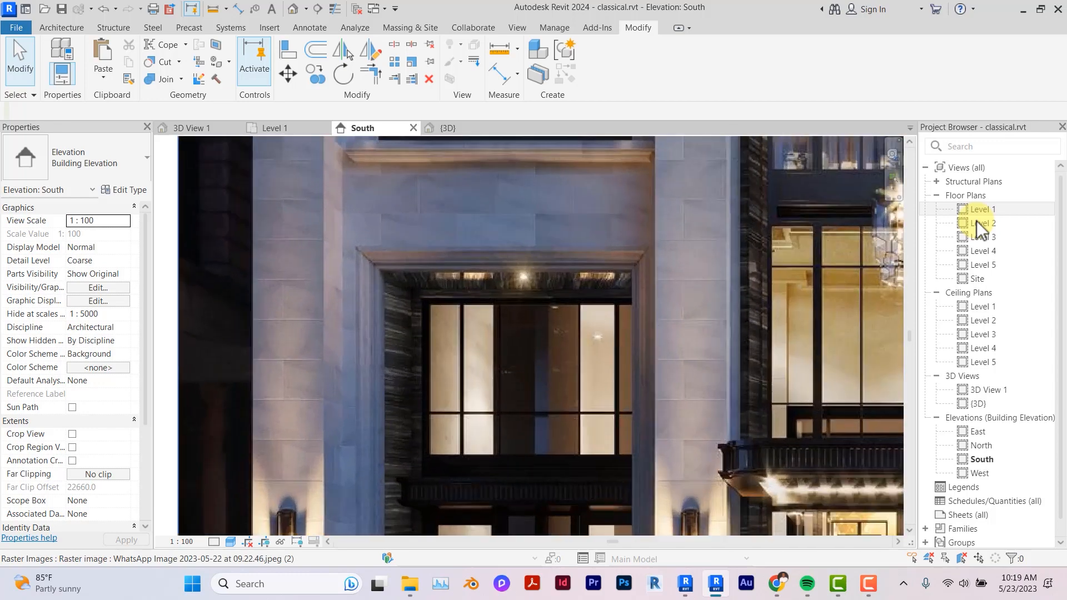
{"action": "scroll", "coordinate": [422, 302], "scroll_direction": "down", "scroll_amount": 6}
{"action": "middle_click_drag", "start_coordinate": [425, 333], "coordinate": [437, 178]}
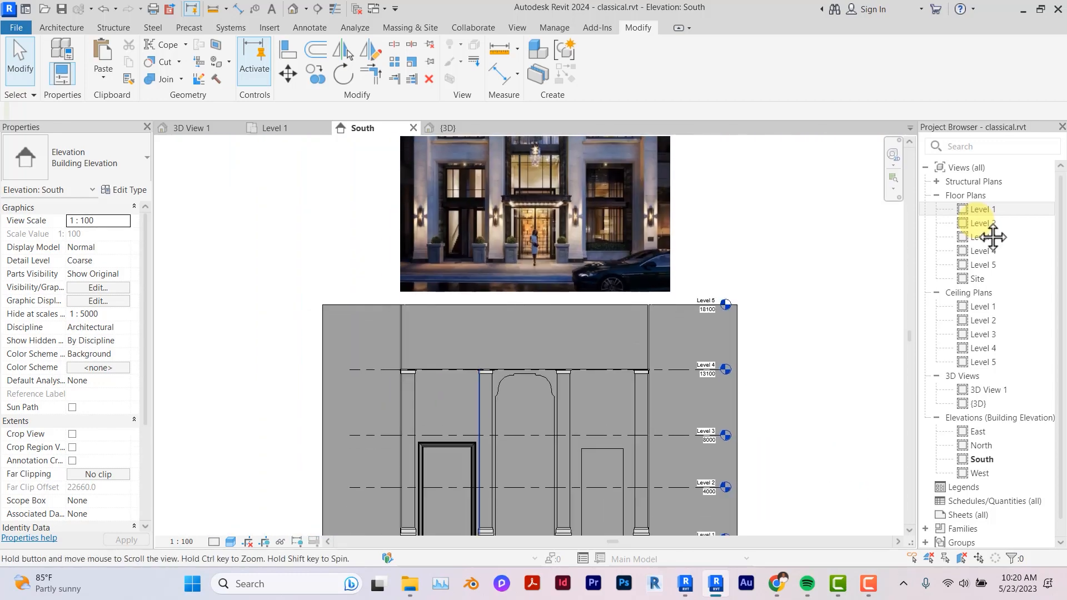
{"action": "middle_click_drag", "start_coordinate": [402, 427], "coordinate": [402, 245]}
{"action": "scroll", "coordinate": [403, 244], "scroll_direction": "up", "scroll_amount": 2}
{"action": "scroll", "coordinate": [434, 389], "scroll_direction": "up", "scroll_amount": 2}
Step: Reopen the doorway moulding for in-place editing and start a second sweep
{"action": "left_click", "coordinate": [434, 262]}
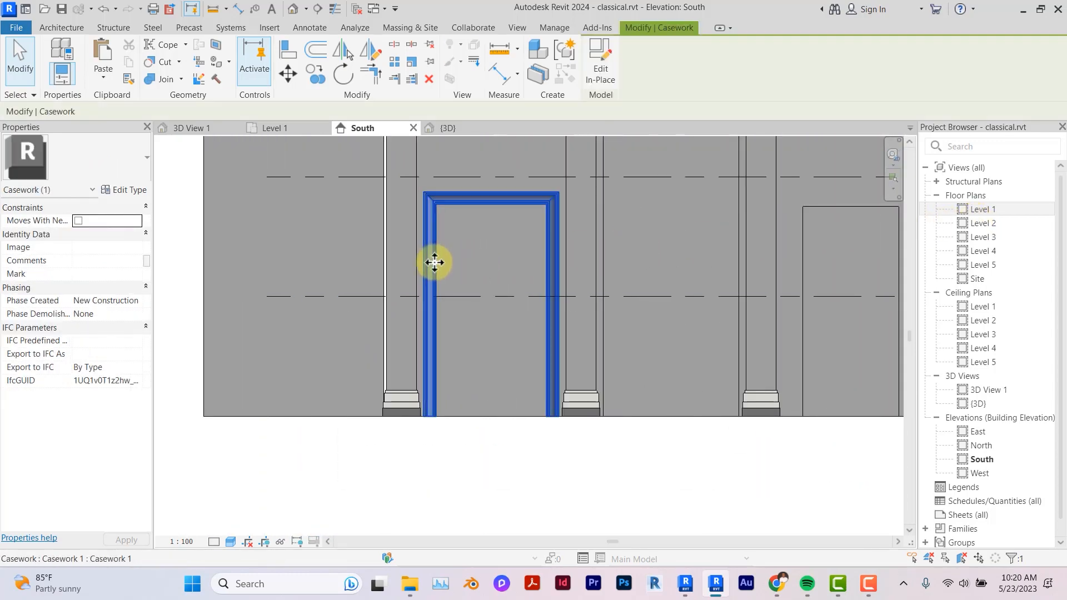
{"action": "double_click", "coordinate": [435, 268]}
{"action": "scroll", "coordinate": [420, 375], "scroll_direction": "up", "scroll_amount": 2}
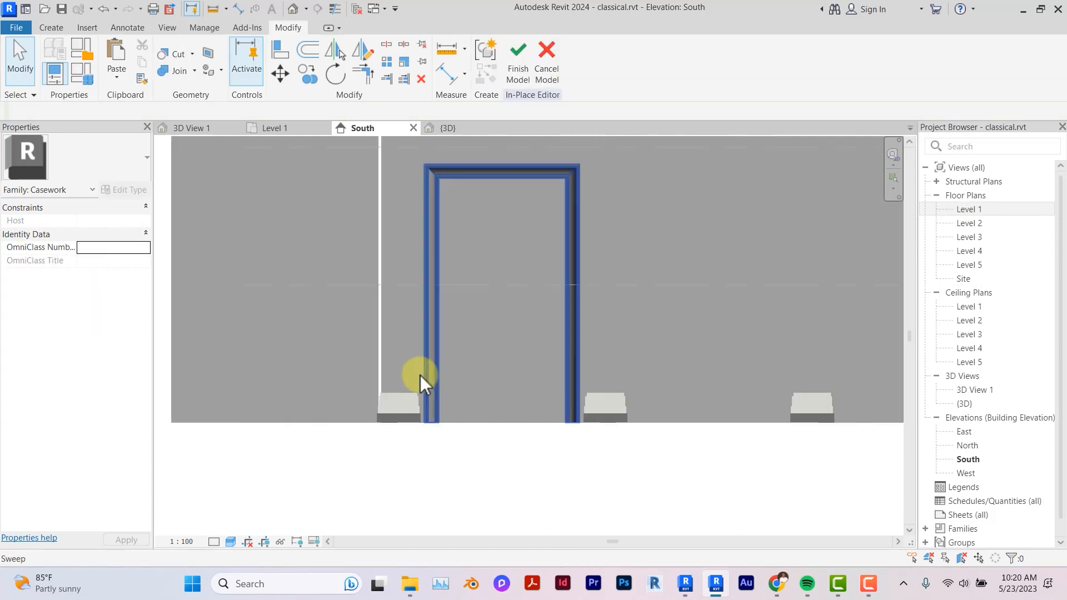
{"action": "middle_click_drag", "start_coordinate": [420, 375], "coordinate": [425, 429]}
{"action": "middle_click_drag", "start_coordinate": [436, 391], "coordinate": [420, 375]}
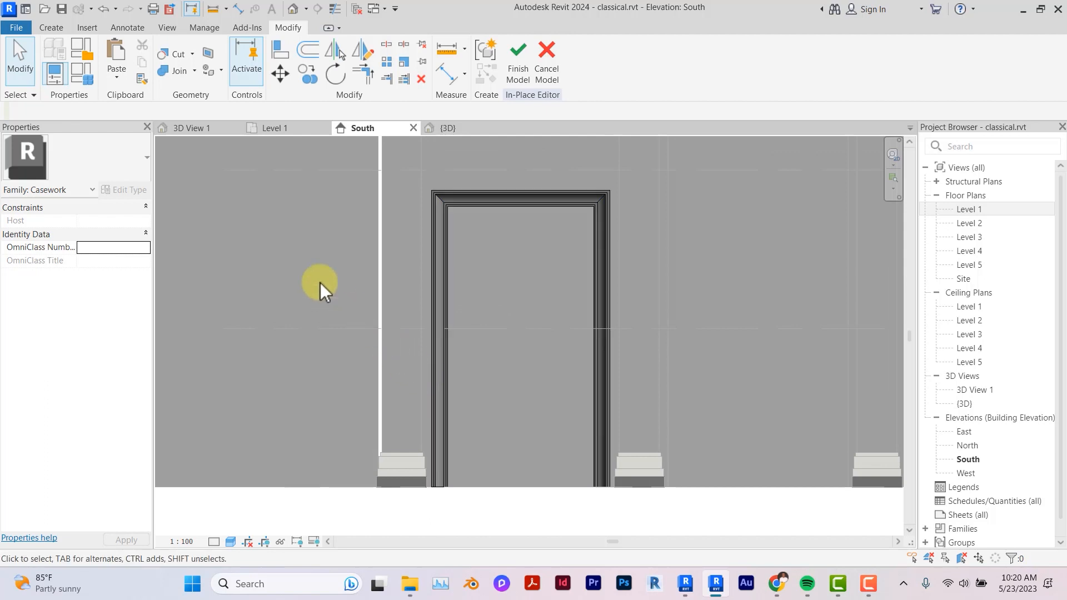
{"action": "left_click", "coordinate": [51, 28]}
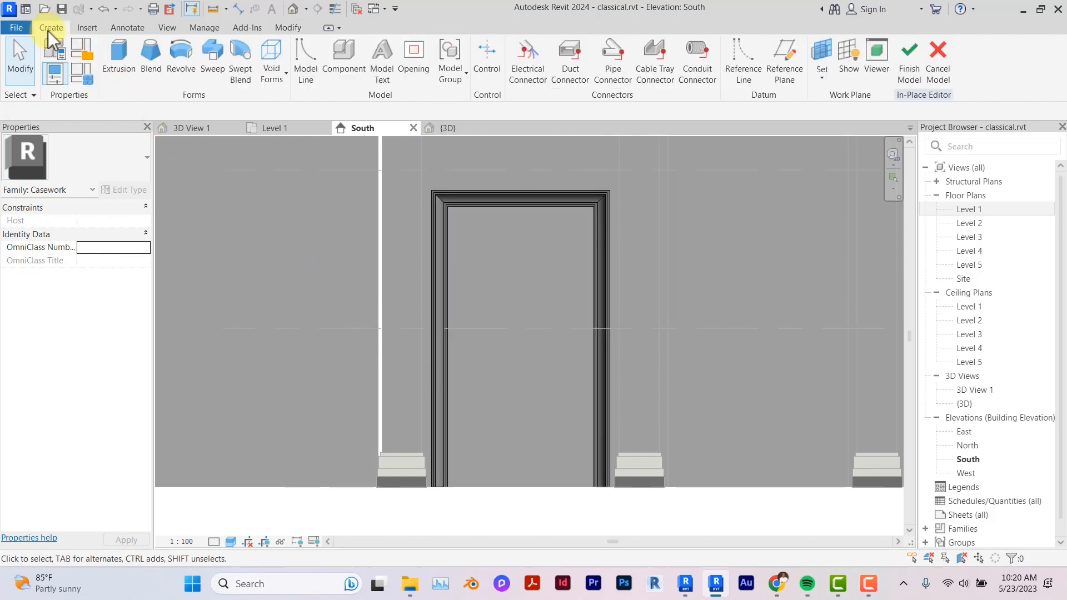
{"action": "left_click", "coordinate": [217, 65]}
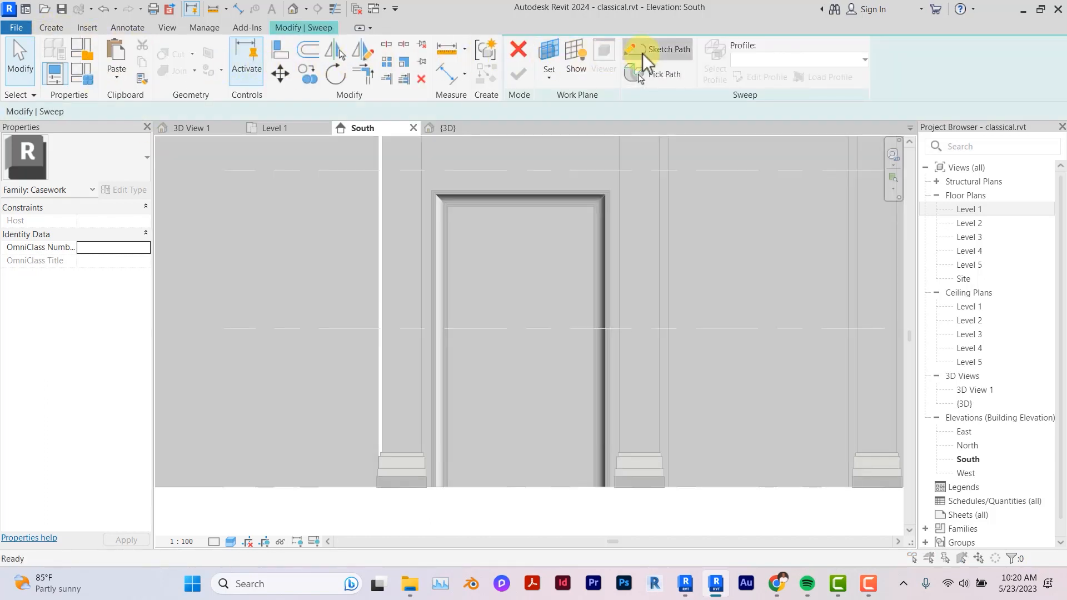
Step: Start sketching the new sweep's path, using the face of the moulding's inner band as the work plane
{"action": "left_click", "coordinate": [642, 54]}
{"action": "left_click", "coordinate": [499, 370]}
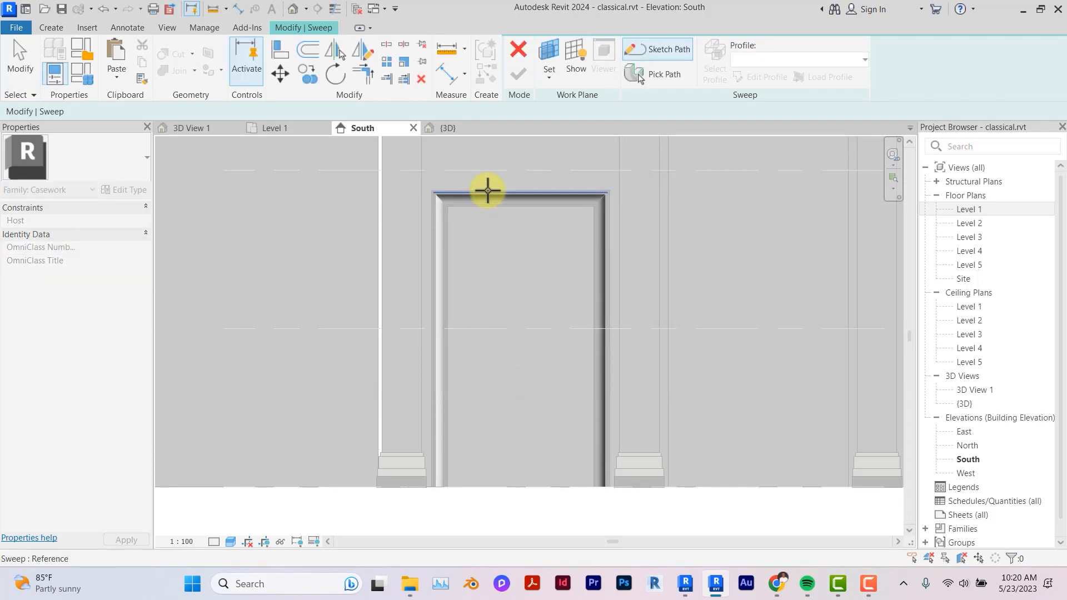
{"action": "scroll", "coordinate": [487, 191], "scroll_direction": "up", "scroll_amount": 5}
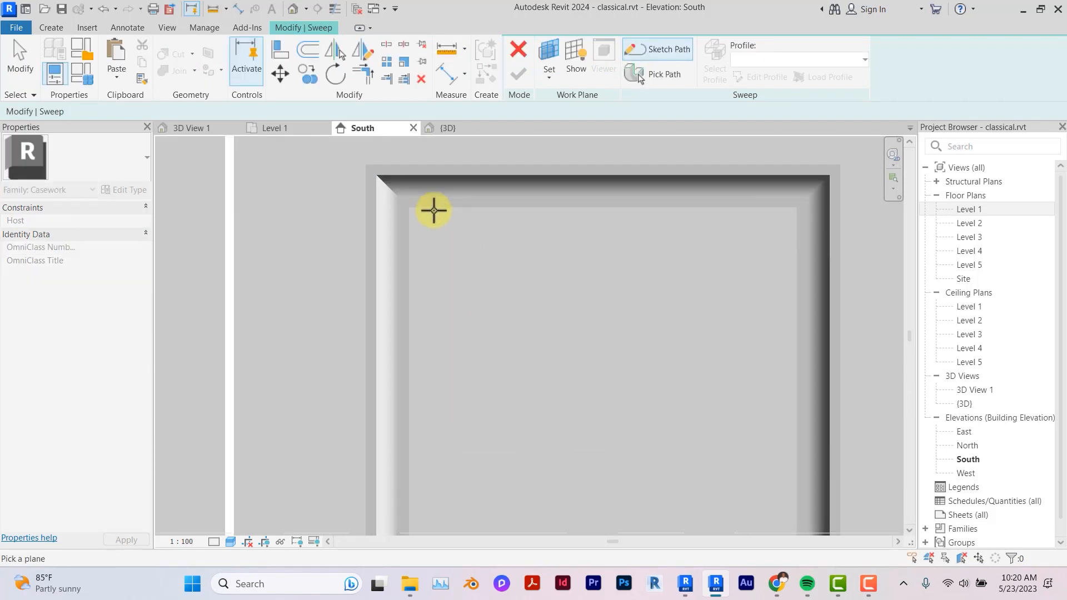
{"action": "key", "text": "Tab"}
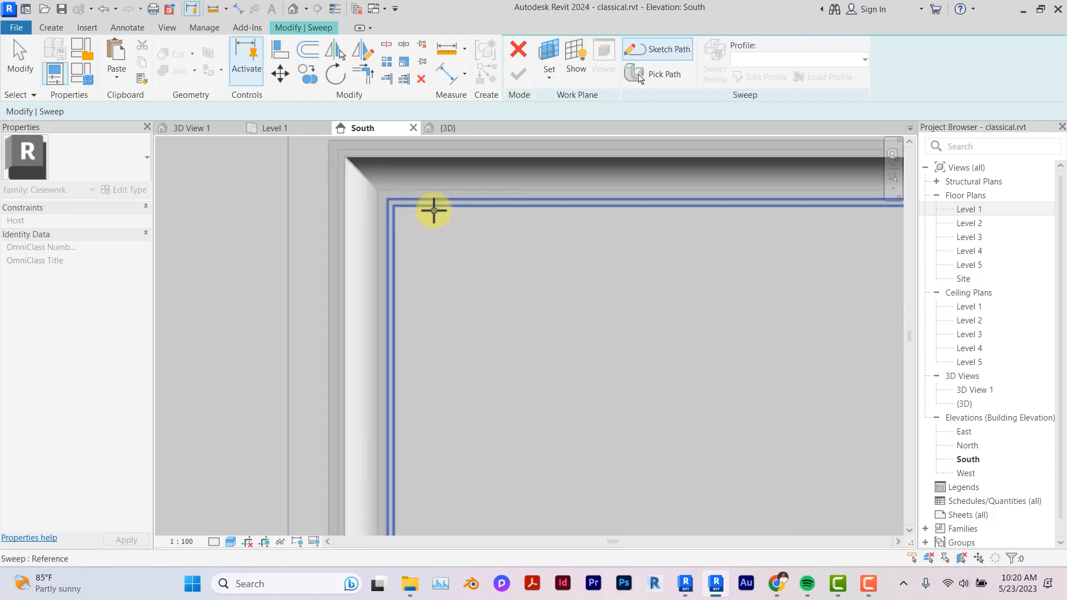
{"action": "left_click", "coordinate": [410, 212]}
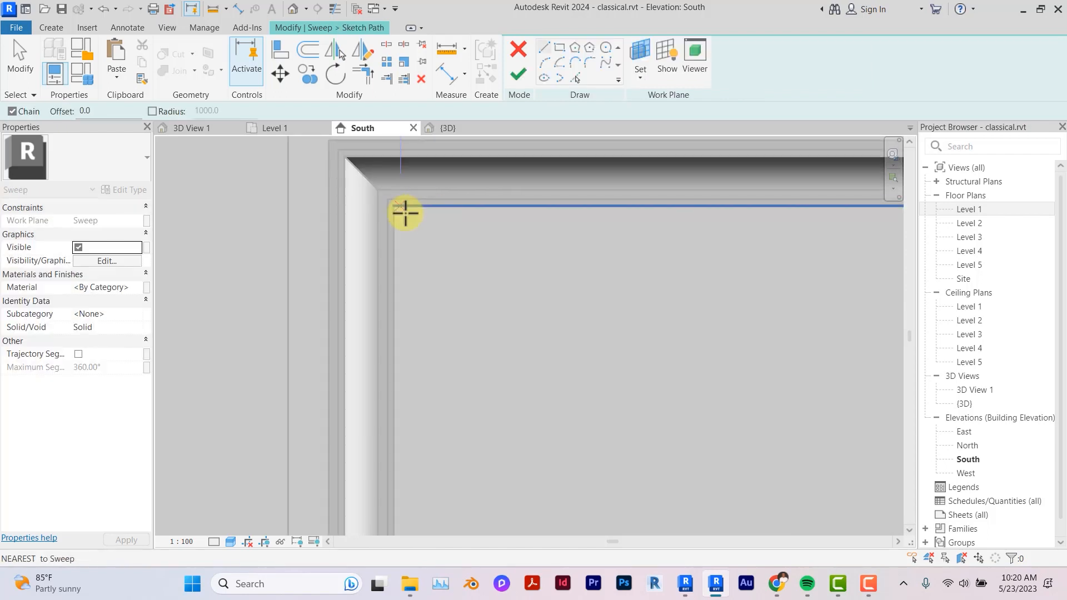
Step: Create the sweep path by picking the top and both vertical inner edges of the moulding
{"action": "left_click", "coordinate": [578, 81]}
{"action": "left_click", "coordinate": [469, 206]}
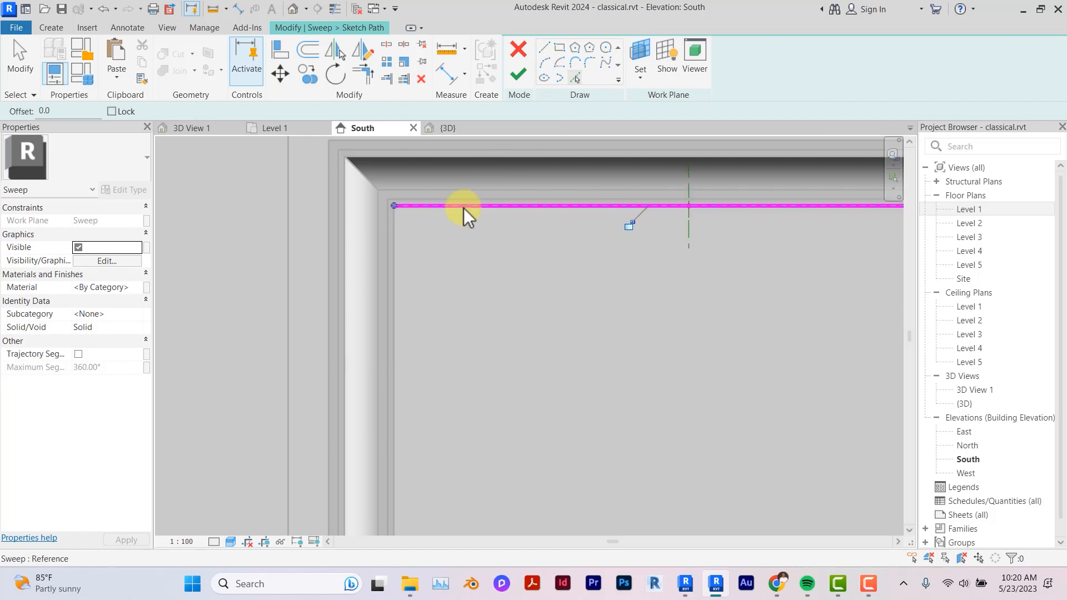
{"action": "left_click", "coordinate": [396, 229]}
{"action": "scroll", "coordinate": [395, 229], "scroll_direction": "down", "scroll_amount": 2}
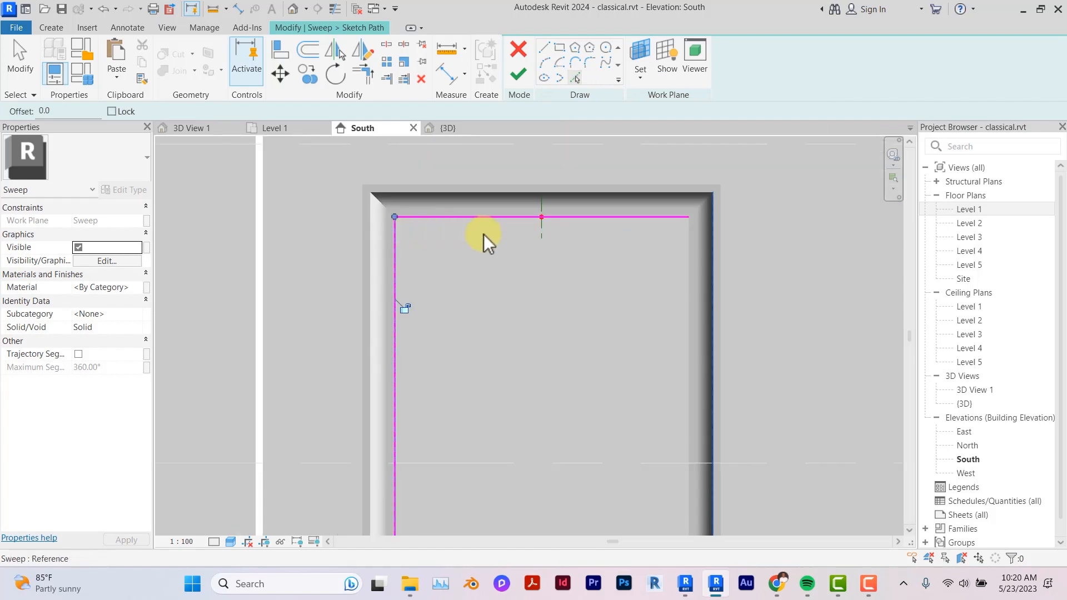
{"action": "scroll", "coordinate": [681, 245], "scroll_direction": "up", "scroll_amount": 1}
{"action": "left_click", "coordinate": [681, 246]}
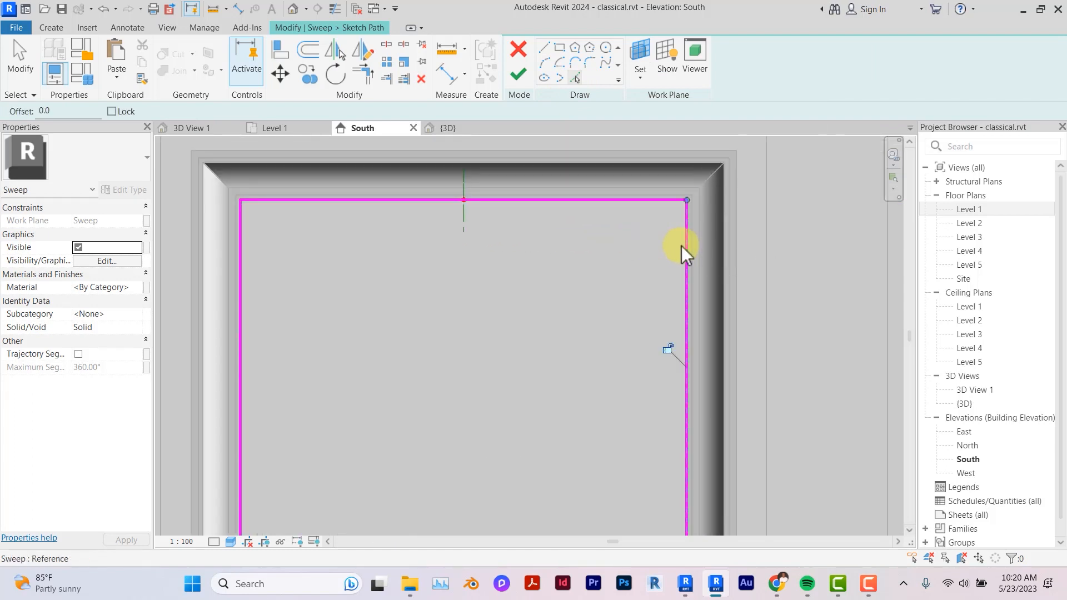
{"action": "scroll", "coordinate": [681, 245], "scroll_direction": "down", "scroll_amount": 2}
{"action": "scroll", "coordinate": [681, 246], "scroll_direction": "down", "scroll_amount": 2}
{"action": "key", "text": "Escape"}
Step: Move the sweep's profile plane from the top path line to the left vertical path line
{"action": "scroll", "coordinate": [678, 245], "scroll_direction": "up", "scroll_amount": 3}
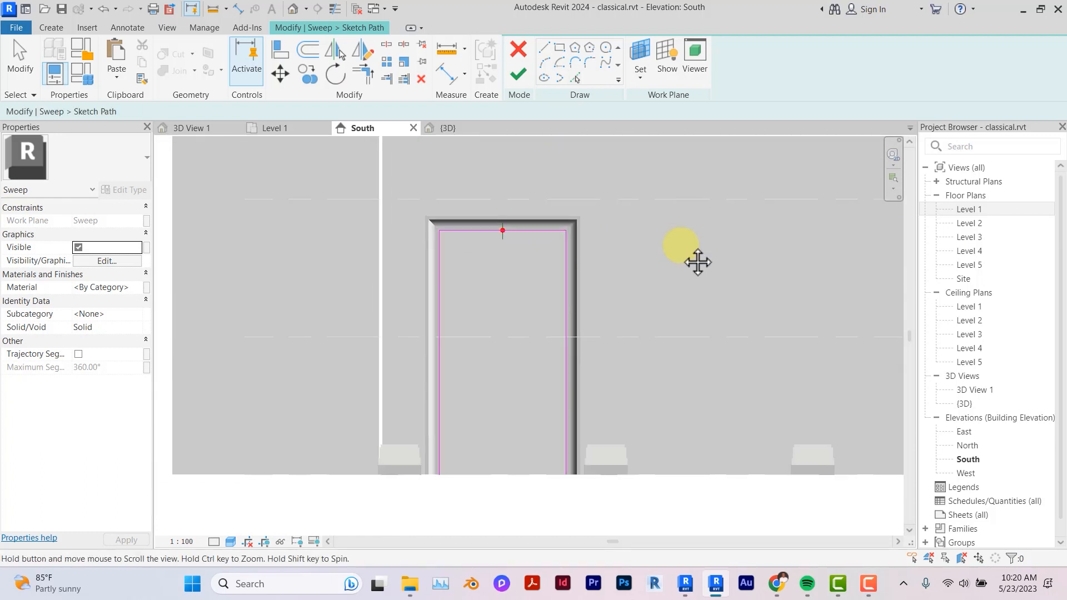
{"action": "left_click", "coordinate": [515, 233]}
{"action": "scroll", "coordinate": [514, 231], "scroll_direction": "up", "scroll_amount": 2}
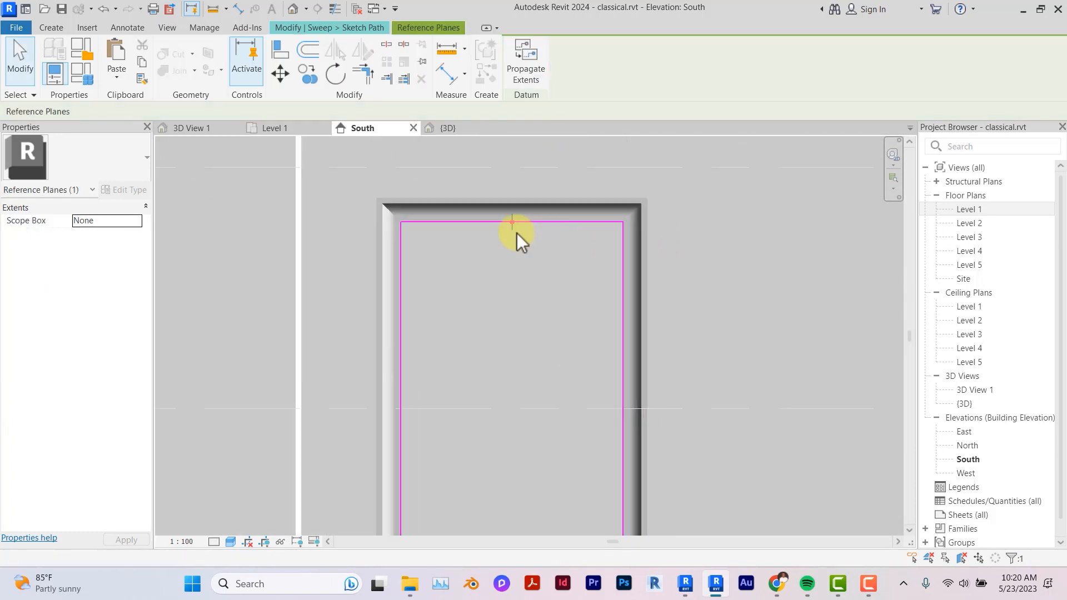
{"action": "left_click_drag", "start_coordinate": [345, 295], "coordinate": [381, 392]}
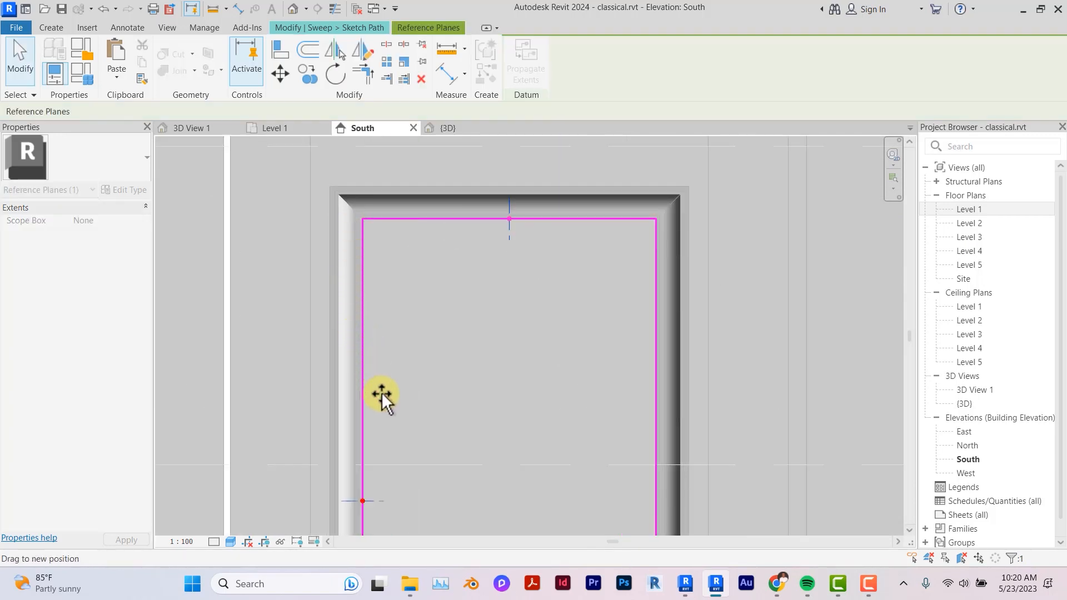
Step: Finish the sweep path and open its profile sketch in the Level 1 floor plan
{"action": "scroll", "coordinate": [383, 428], "scroll_direction": "up", "scroll_amount": 3}
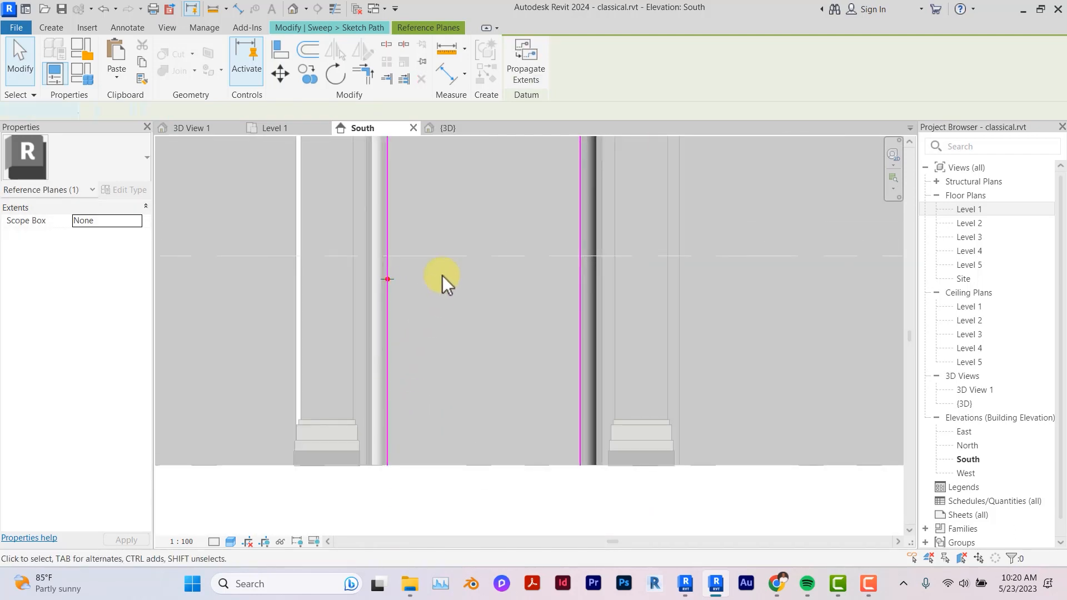
{"action": "left_click", "coordinate": [443, 275]}
{"action": "left_click", "coordinate": [518, 82]}
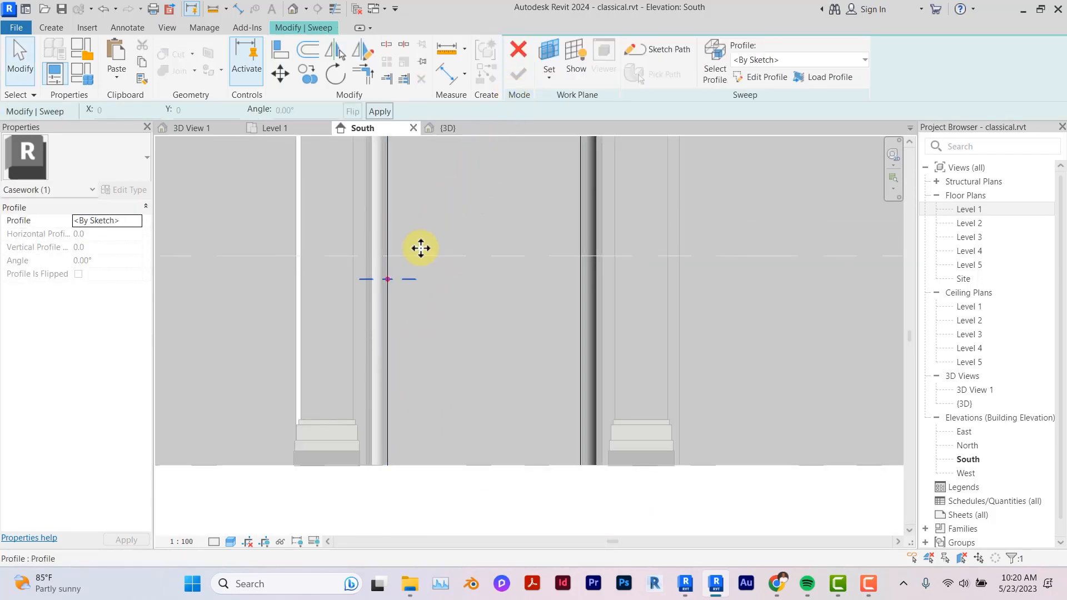
{"action": "double_click", "coordinate": [399, 284]}
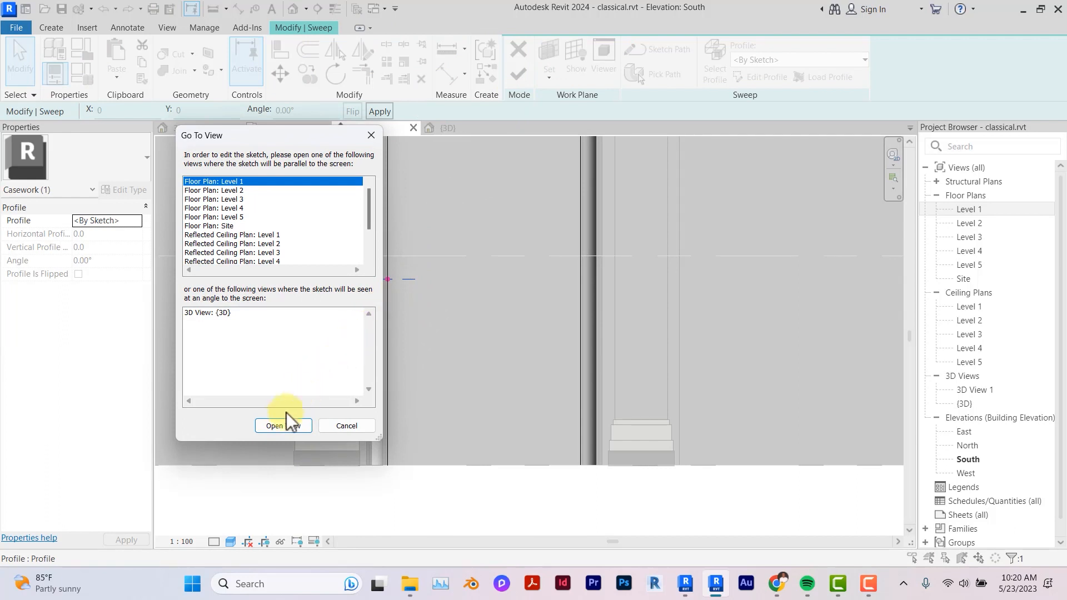
{"action": "left_click", "coordinate": [275, 426]}
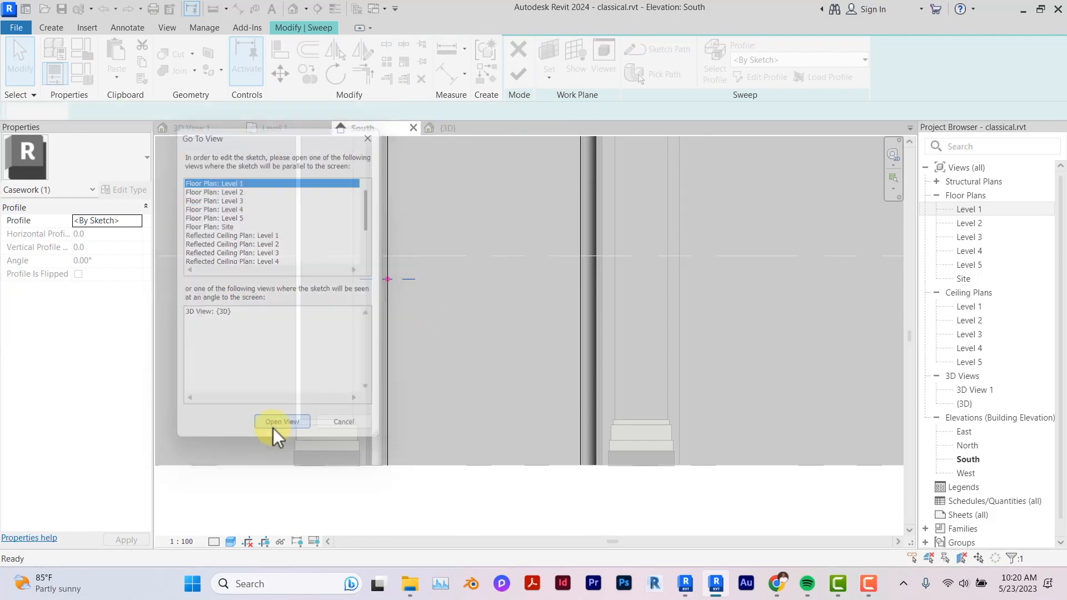
Step: Sketch an arc from the moulding's back inner corner, continued by a straight line perpendicular to and ending at the rear wall face
{"action": "scroll", "coordinate": [273, 428], "scroll_direction": "down", "scroll_amount": 3}
{"action": "scroll", "coordinate": [320, 404], "scroll_direction": "up", "scroll_amount": 5}
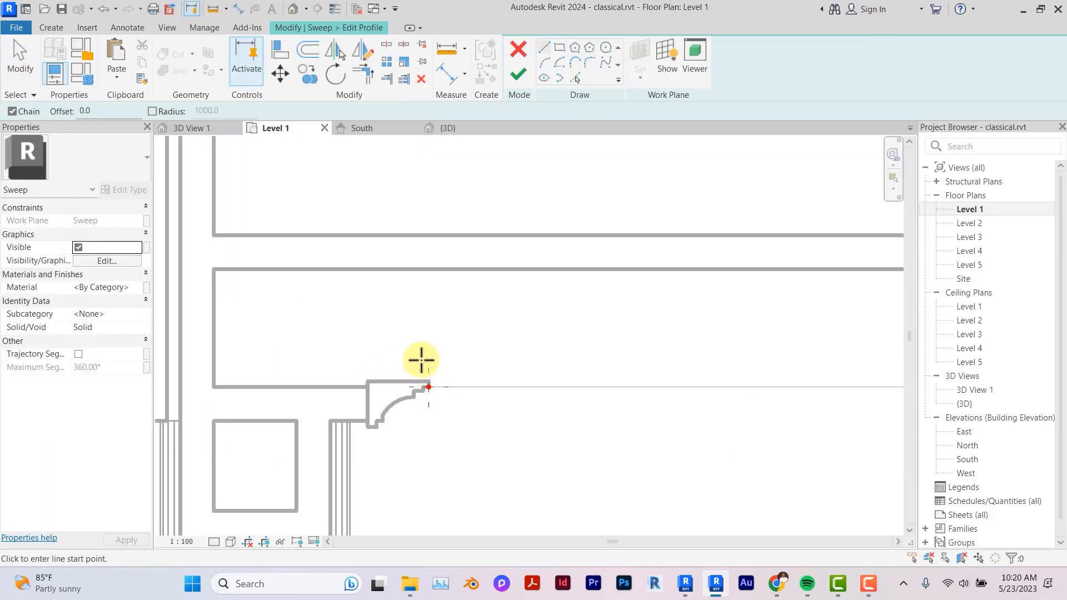
{"action": "scroll", "coordinate": [424, 358], "scroll_direction": "up", "scroll_amount": 1}
{"action": "middle_click_drag", "start_coordinate": [439, 372], "coordinate": [443, 422]}
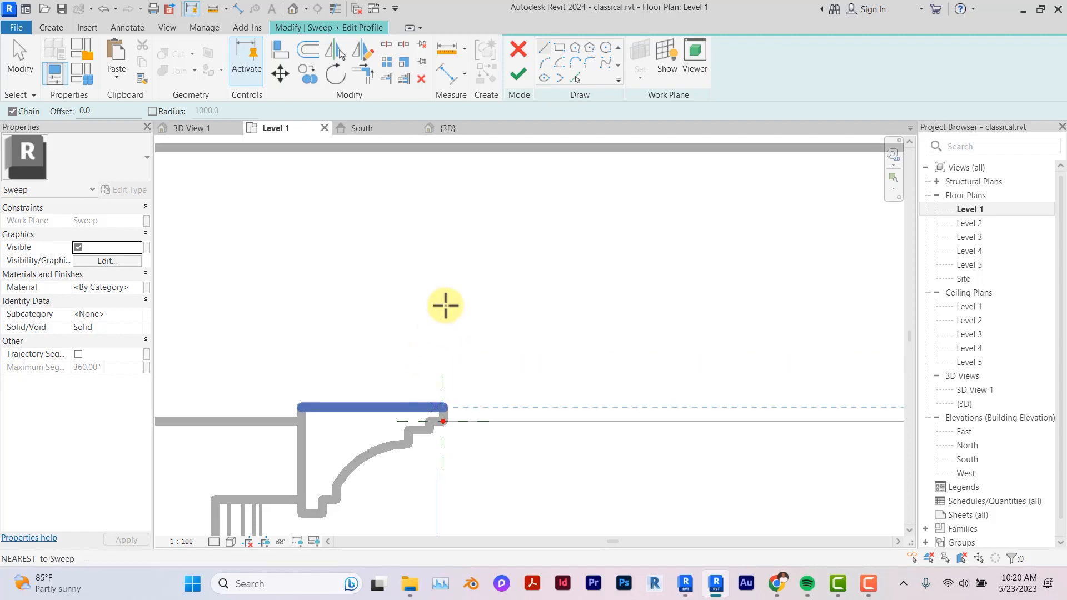
{"action": "left_click", "coordinate": [543, 63]}
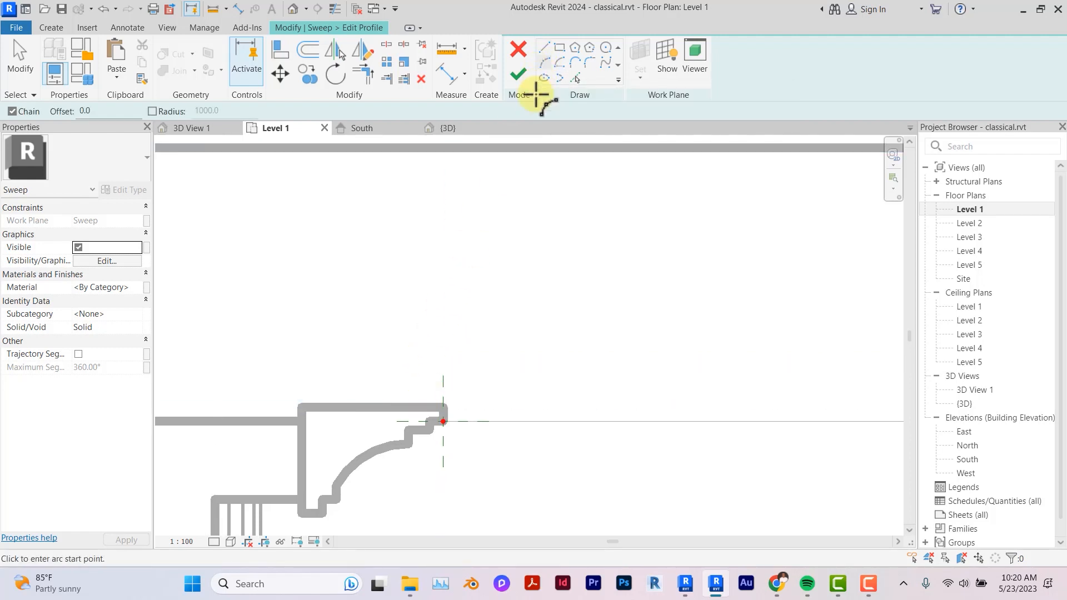
{"action": "middle_click_drag", "start_coordinate": [465, 340], "coordinate": [474, 383]}
{"action": "left_click", "coordinate": [452, 451]}
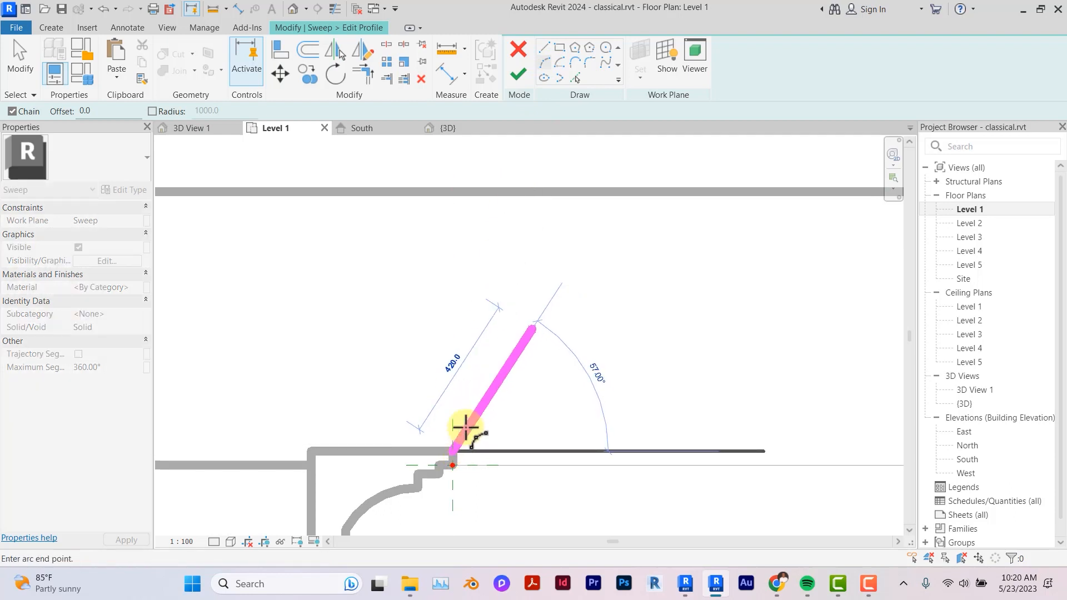
{"action": "left_click", "coordinate": [515, 289]}
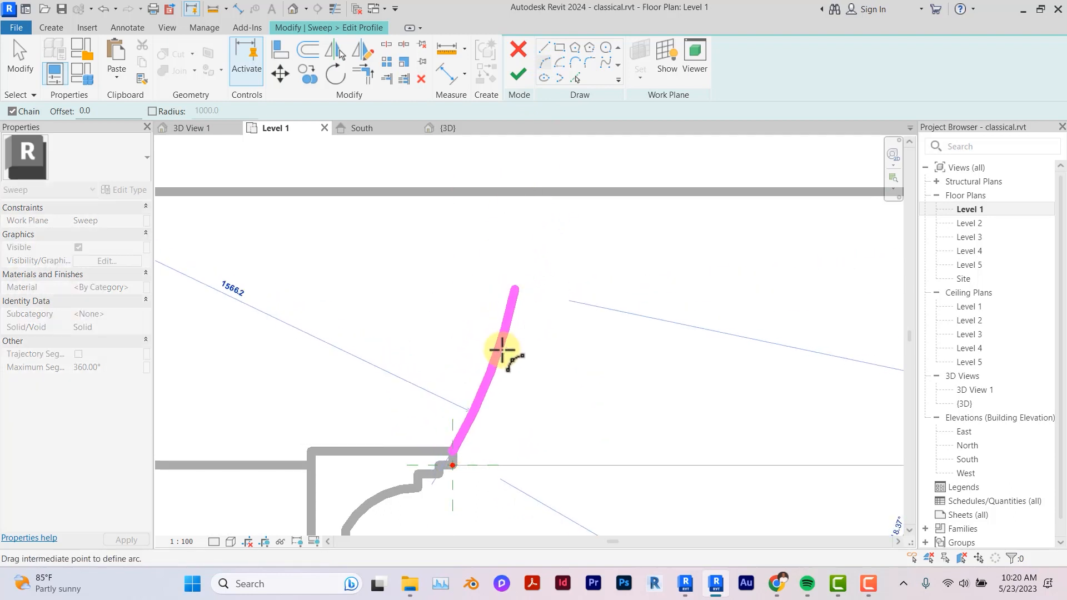
{"action": "left_click", "coordinate": [503, 351]}
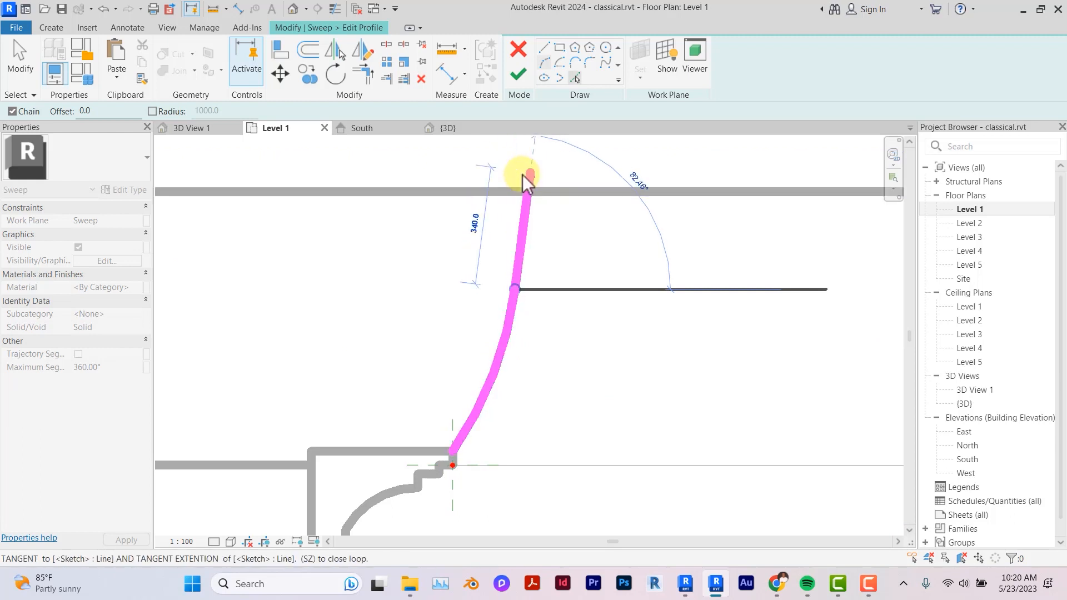
{"action": "left_click", "coordinate": [511, 192]}
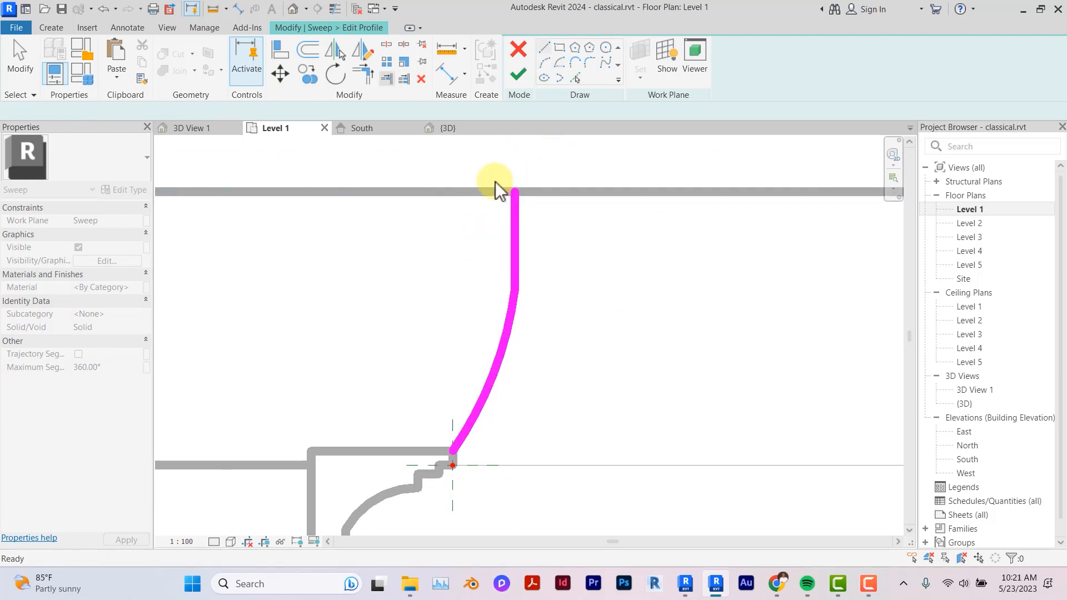
{"action": "key", "text": "Escape"}
{"action": "key", "text": "Escape"}
Step: Offset a copy of the arc and line chain by 40 toward the moulding side
{"action": "left_click", "coordinate": [306, 55]}
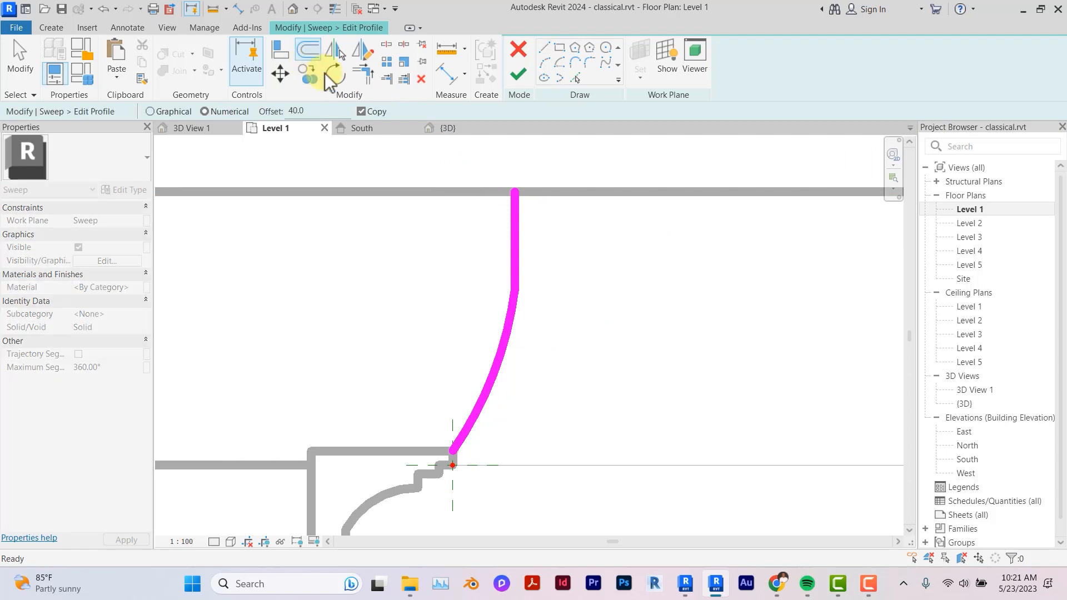
{"action": "left_click", "coordinate": [512, 219]}
{"action": "left_click", "coordinate": [512, 312]}
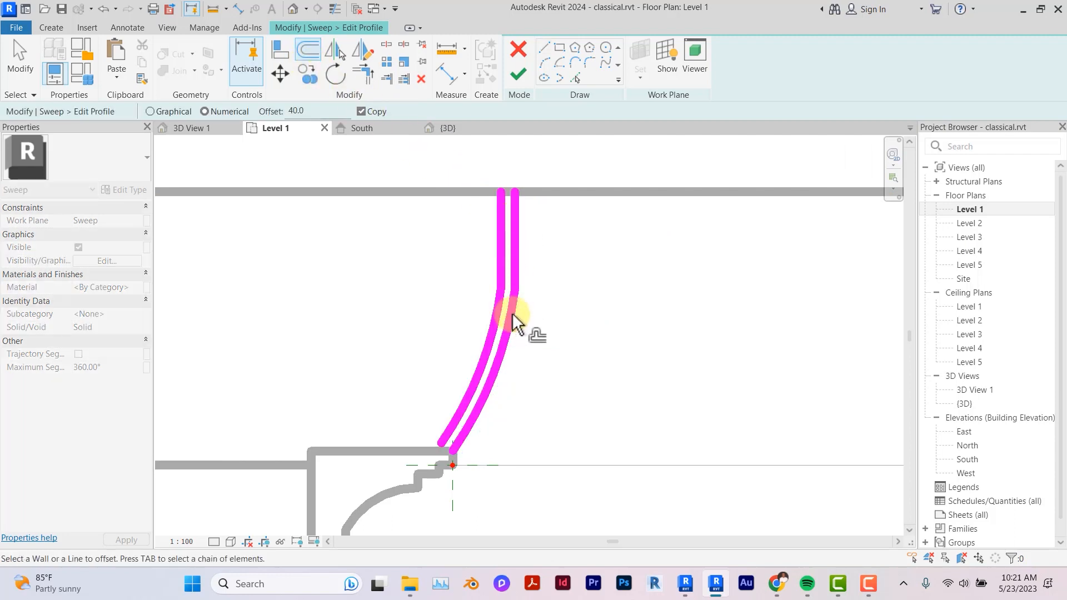
Step: Close the profile with short lines at the moulding corner and at the rear wall face
{"action": "left_click", "coordinate": [546, 49]}
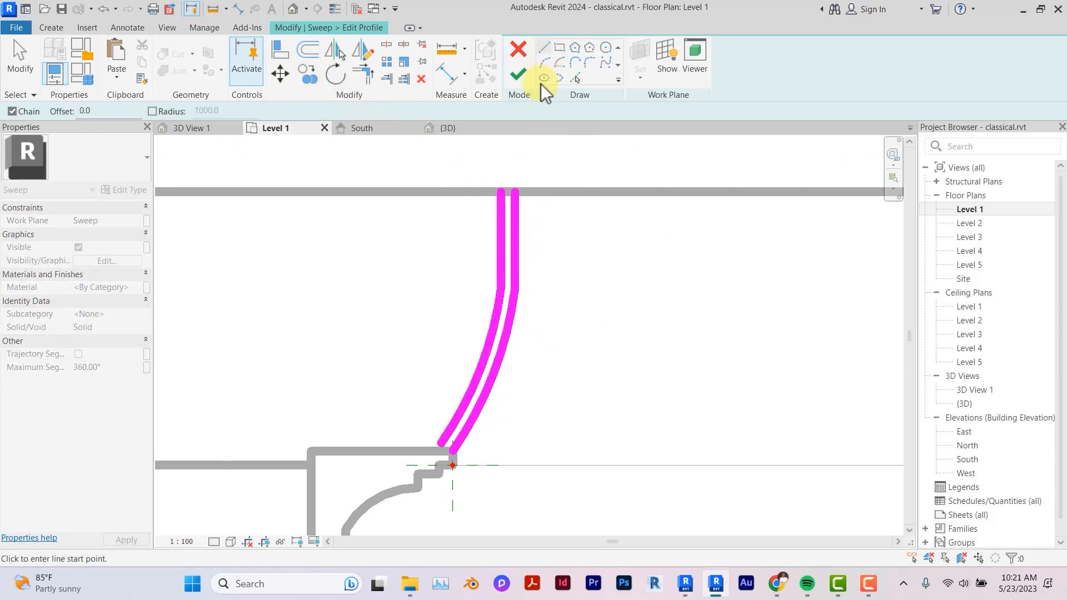
{"action": "left_click", "coordinate": [456, 451]}
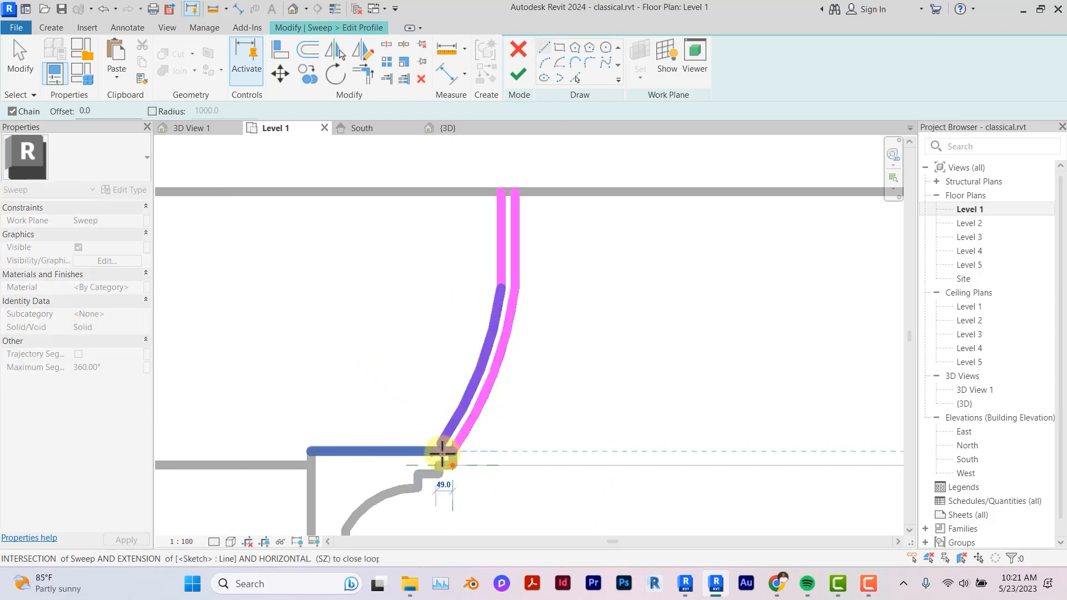
{"action": "left_click", "coordinate": [440, 452]}
{"action": "key", "text": "Escape"}
{"action": "left_click", "coordinate": [515, 192]}
{"action": "left_click", "coordinate": [501, 193]}
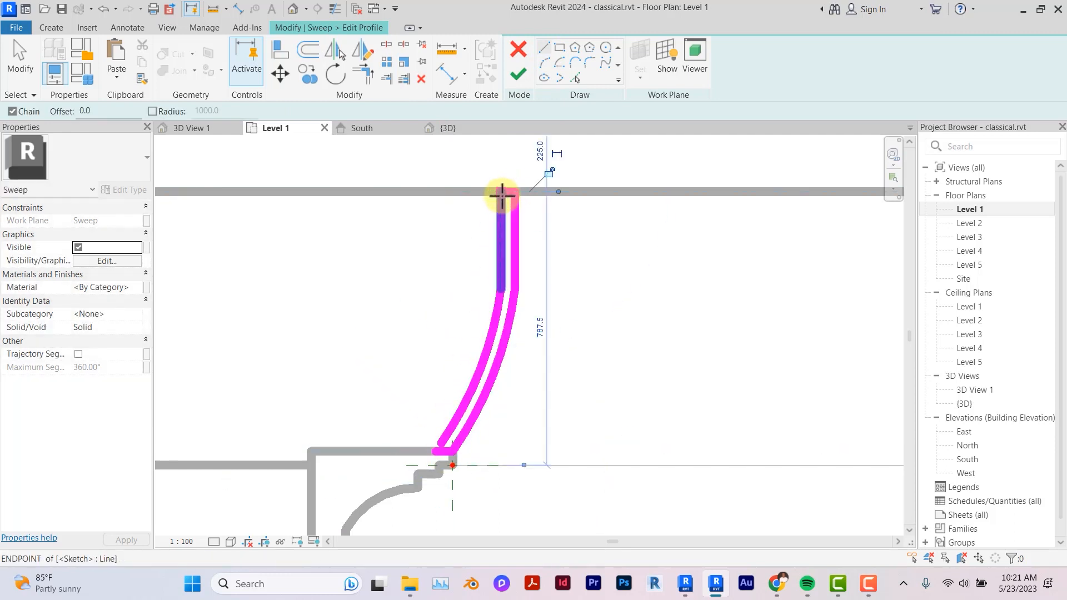
Step: Trim the offset arc to the closing line at the moulding corner and finish the profile and sweep
{"action": "key", "text": "t"}
{"action": "key", "text": "Escape"}
{"action": "key", "text": "Escape"}
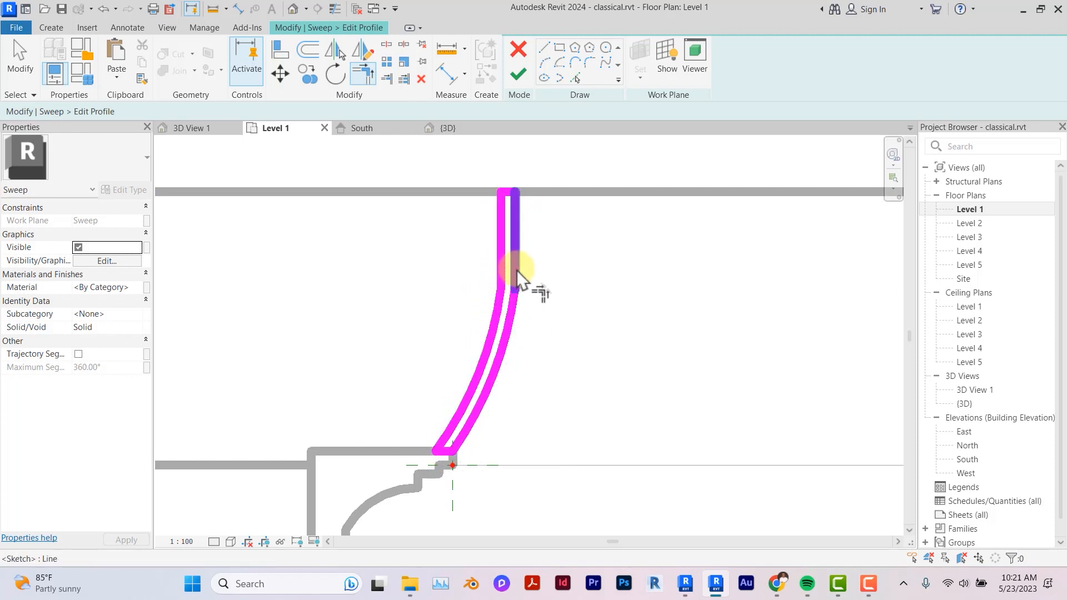
{"action": "left_click", "coordinate": [512, 194]}
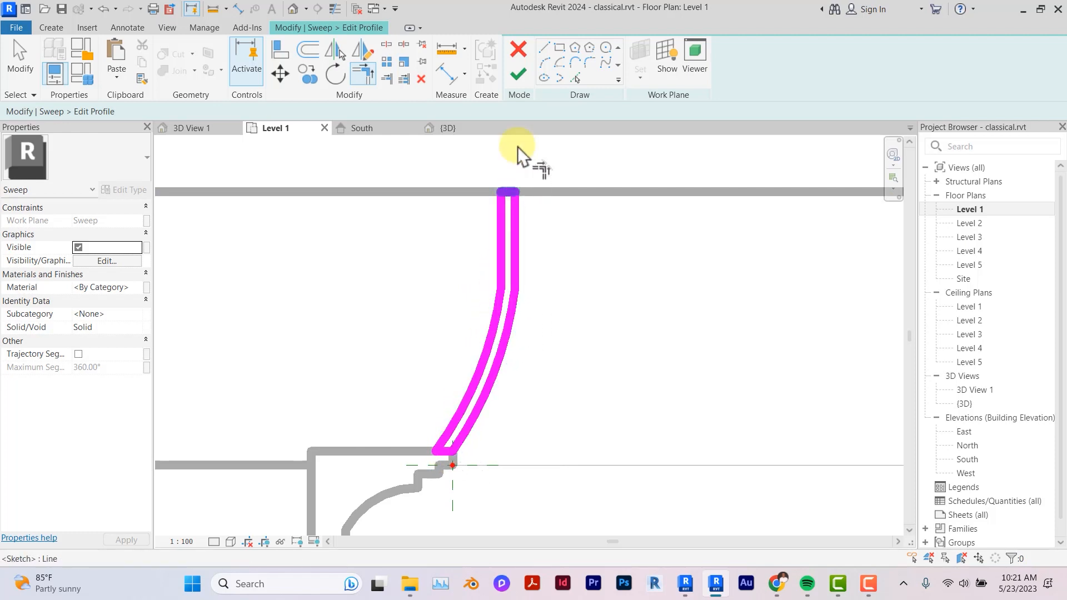
{"action": "left_click", "coordinate": [515, 76]}
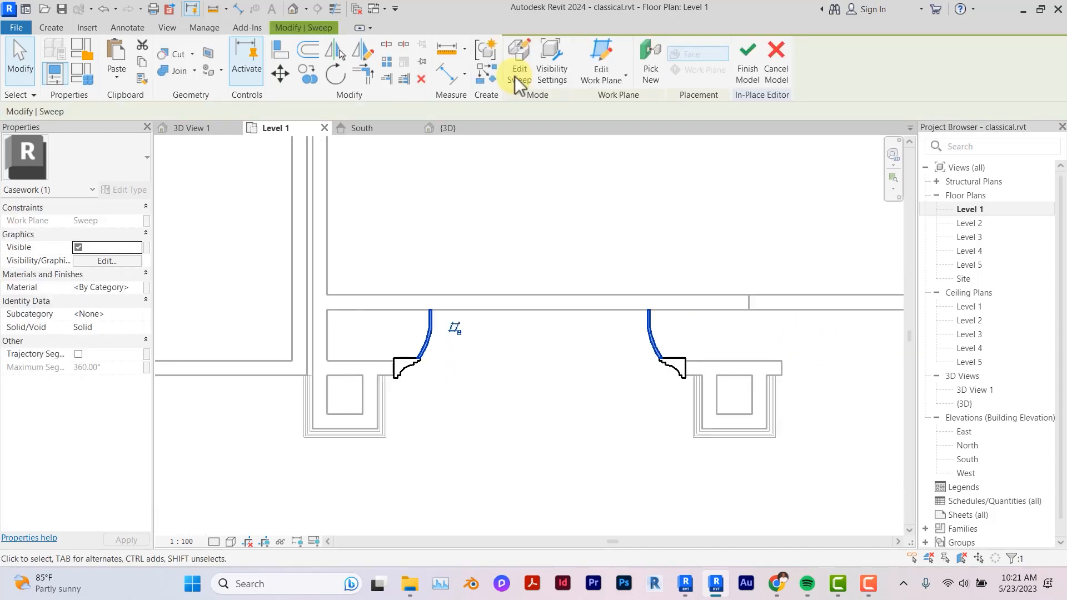
Step: Compare the doorway moulding in the South elevation with the doorway in the reference photo
{"action": "double_click", "coordinate": [966, 459]}
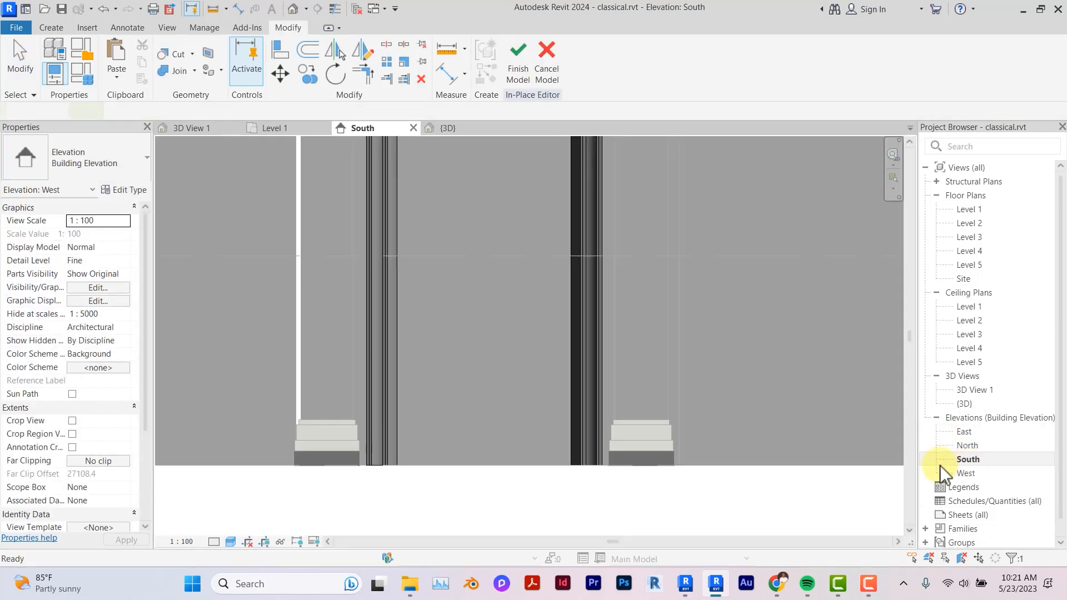
{"action": "scroll", "coordinate": [428, 460], "scroll_direction": "down", "scroll_amount": 3}
{"action": "left_click", "coordinate": [428, 460]}
{"action": "middle_click_drag", "start_coordinate": [473, 461], "coordinate": [427, 529]}
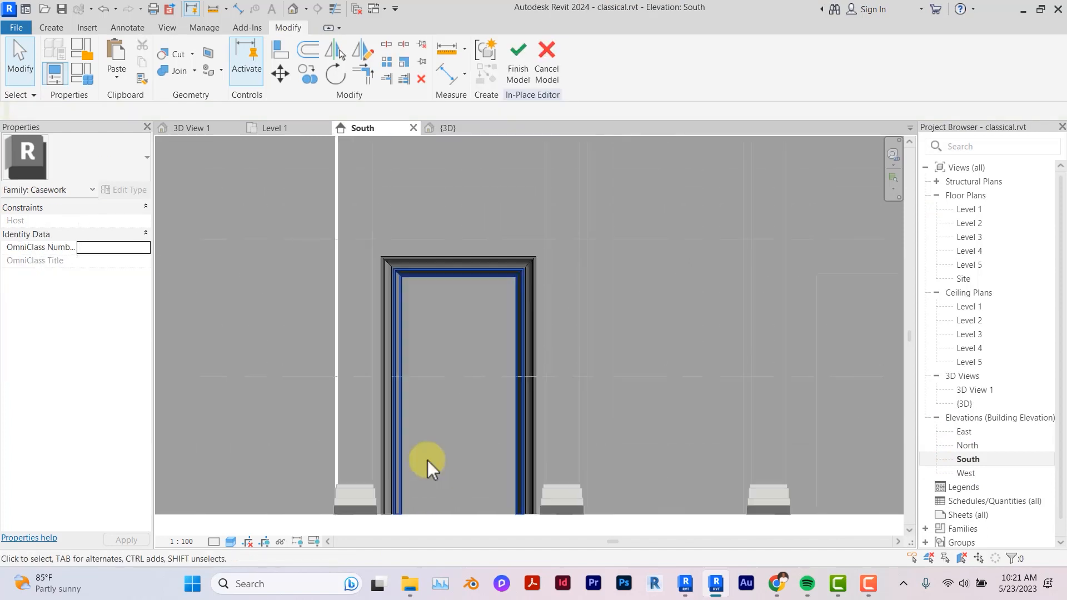
{"action": "scroll", "coordinate": [427, 460], "scroll_direction": "down", "scroll_amount": 5}
{"action": "middle_click_drag", "start_coordinate": [428, 460], "coordinate": [421, 510]}
{"action": "scroll", "coordinate": [428, 460], "scroll_direction": "up", "scroll_amount": 2}
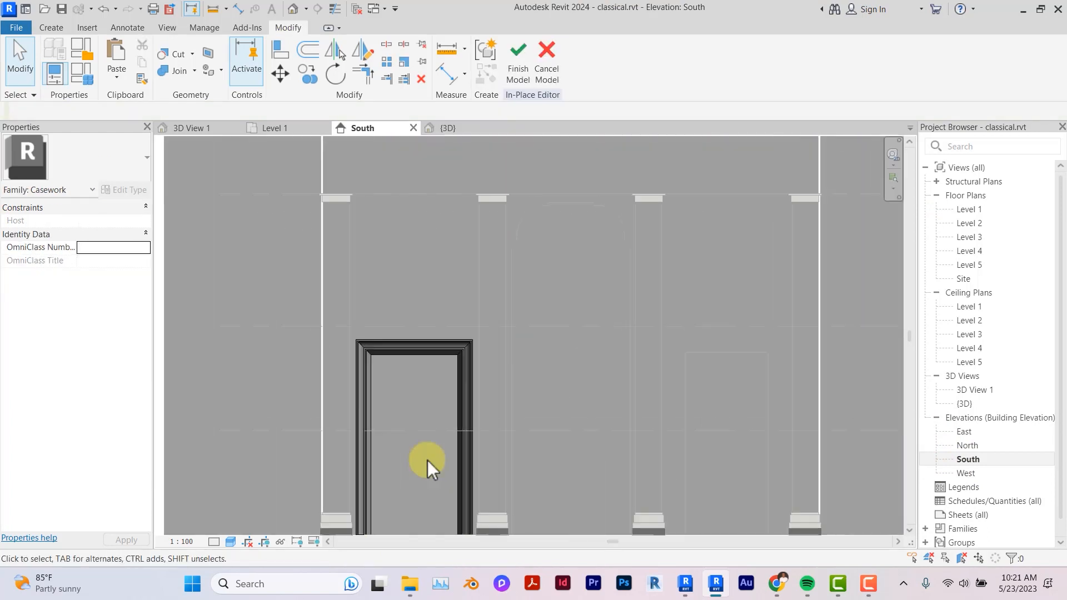
{"action": "scroll", "coordinate": [427, 460], "scroll_direction": "down", "scroll_amount": 2}
{"action": "scroll", "coordinate": [427, 460], "scroll_direction": "down", "scroll_amount": 4}
{"action": "middle_click_drag", "start_coordinate": [427, 460], "coordinate": [392, 505]}
{"action": "scroll", "coordinate": [428, 460], "scroll_direction": "up", "scroll_amount": 9}
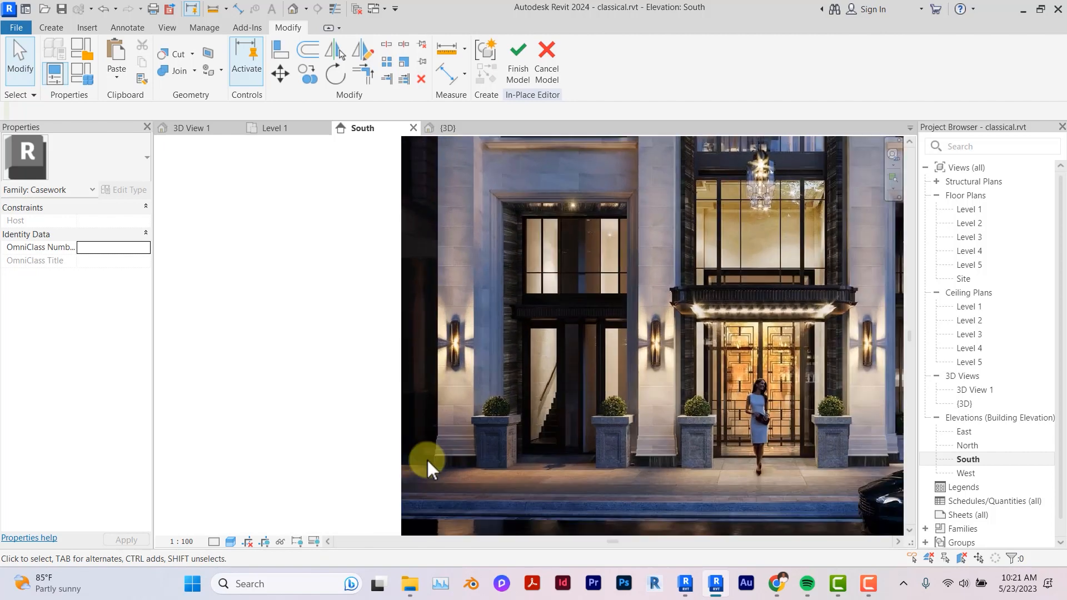
{"action": "scroll", "coordinate": [427, 460], "scroll_direction": "down", "scroll_amount": 4}
{"action": "middle_click_drag", "start_coordinate": [428, 460], "coordinate": [452, 441]}
{"action": "scroll", "coordinate": [519, 409], "scroll_direction": "up", "scroll_amount": 2}
Step: Assign the Laminate, Ivory, Matte material to the outer moulding sweep
{"action": "left_click", "coordinate": [523, 407]}
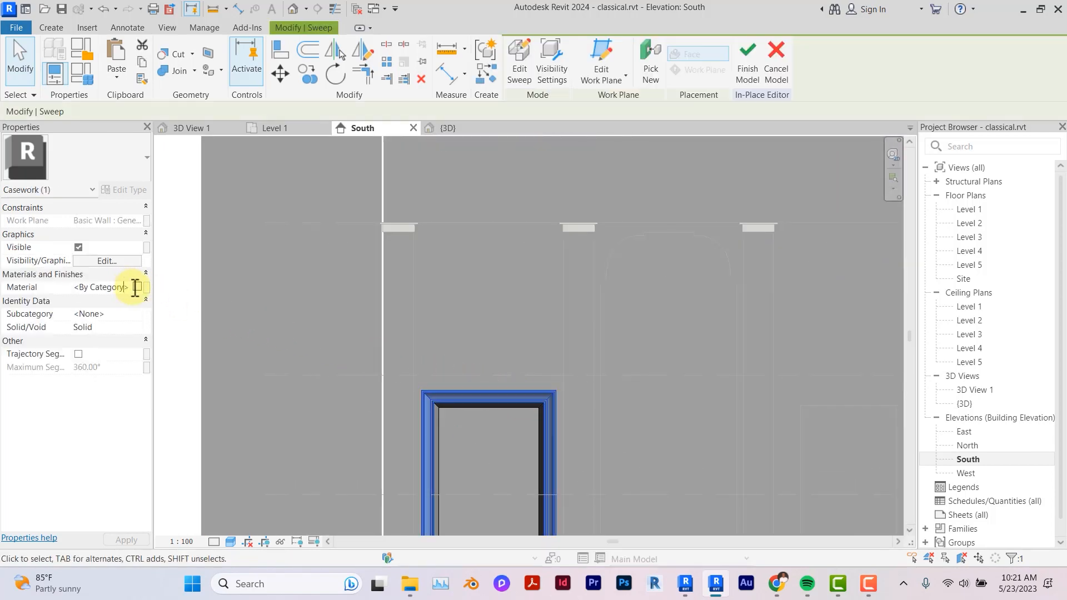
{"action": "left_click", "coordinate": [135, 287]}
{"action": "left_click", "coordinate": [138, 288]}
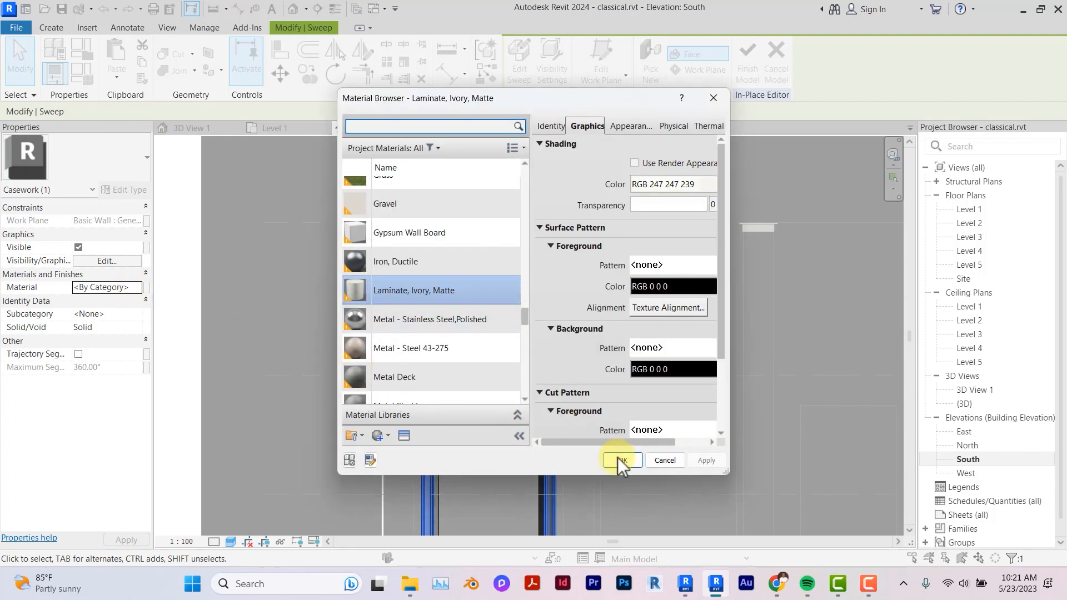
{"action": "left_click", "coordinate": [633, 461]}
Step: Assign the Wood Planks material to the inner curved sweep of the doorway
{"action": "scroll", "coordinate": [450, 408], "scroll_direction": "up", "scroll_amount": 3}
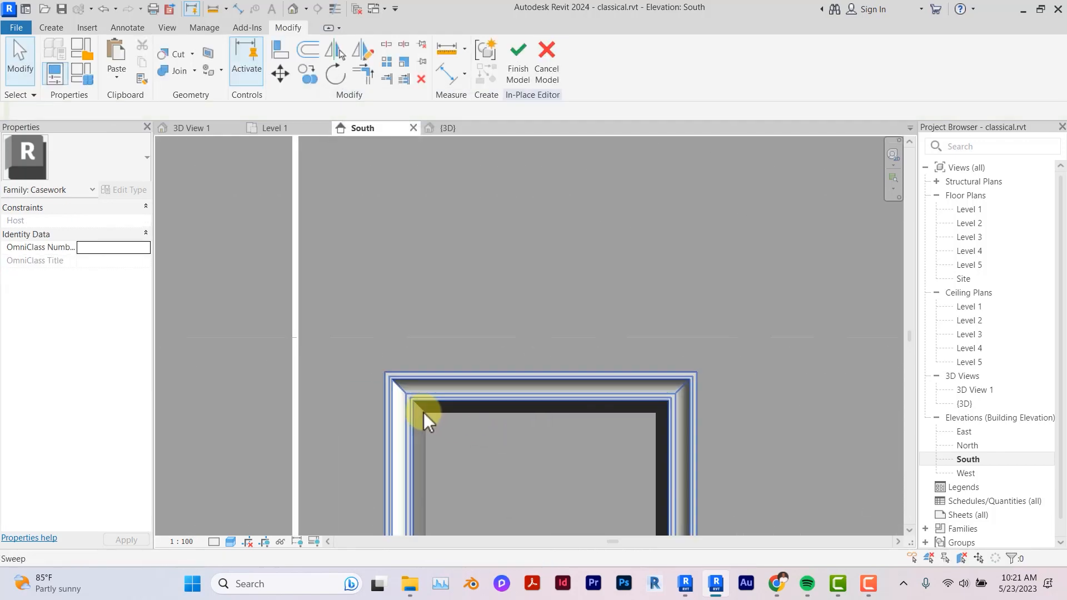
{"action": "left_click", "coordinate": [424, 412]}
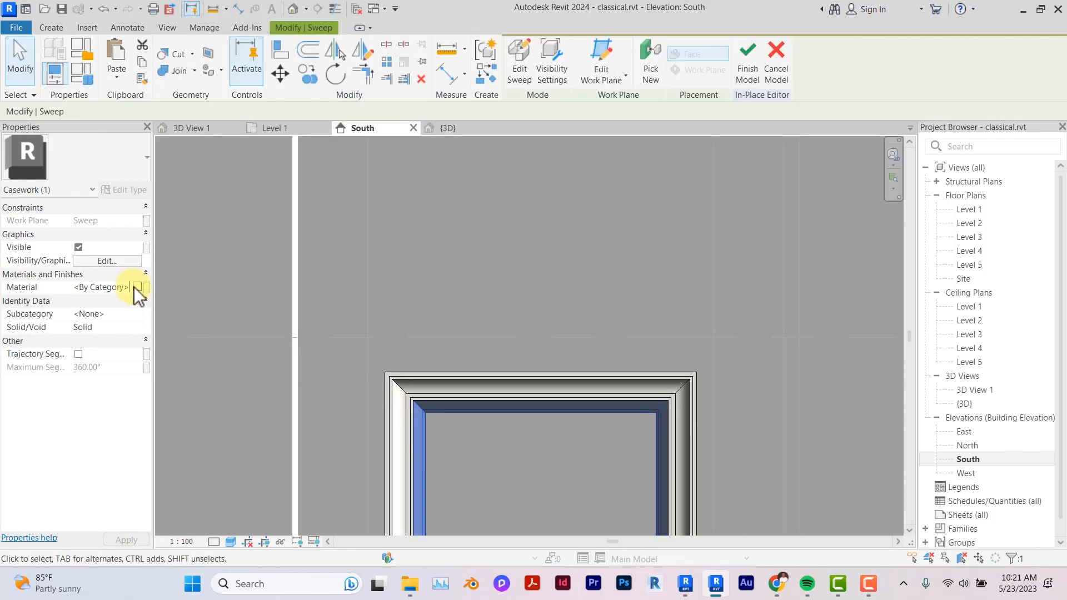
{"action": "left_click", "coordinate": [134, 287]}
{"action": "left_click", "coordinate": [139, 287]}
{"action": "scroll", "coordinate": [453, 319], "scroll_direction": "down", "scroll_amount": 5}
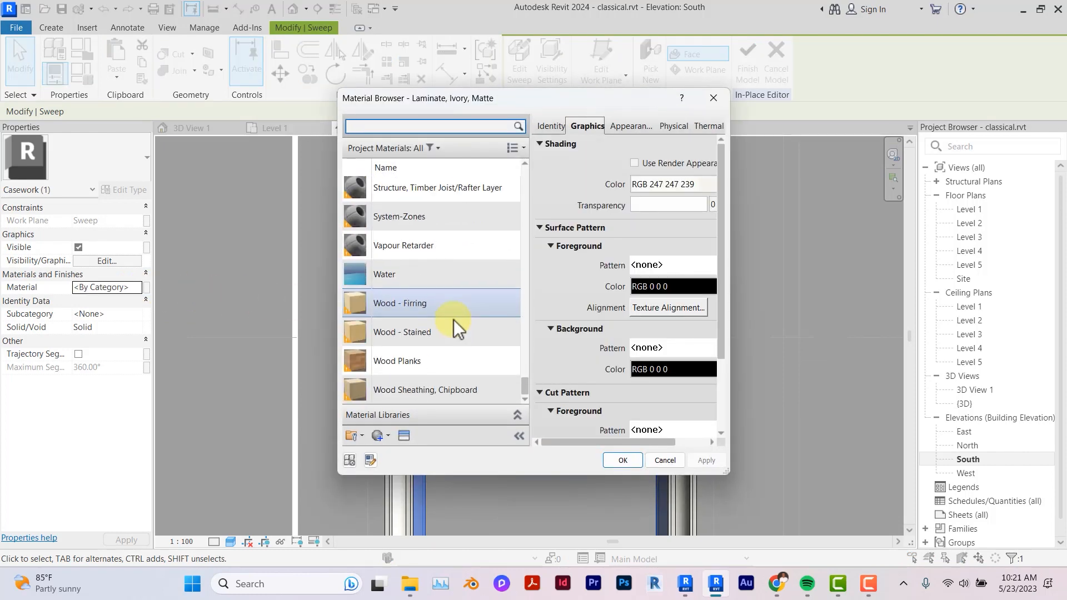
{"action": "left_click", "coordinate": [427, 386]}
{"action": "left_click", "coordinate": [421, 365]}
{"action": "double_click", "coordinate": [421, 365]}
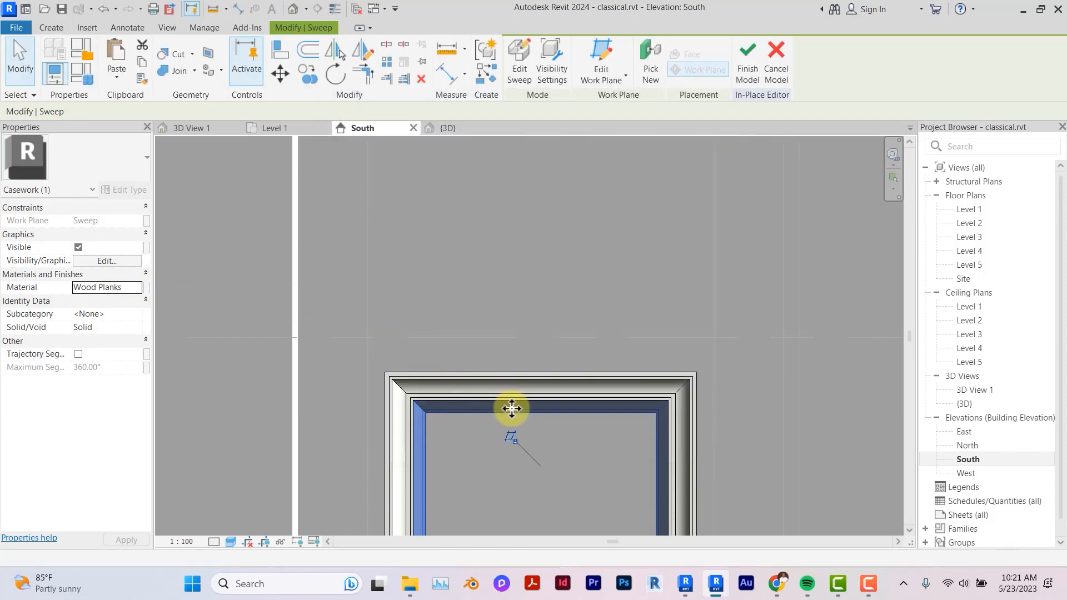
Step: Deselect the inner sweep and finish the in-place doorway moulding model
{"action": "left_click", "coordinate": [582, 442]}
{"action": "scroll", "coordinate": [582, 442], "scroll_direction": "down", "scroll_amount": 3}
{"action": "scroll", "coordinate": [582, 443], "scroll_direction": "down", "scroll_amount": 3}
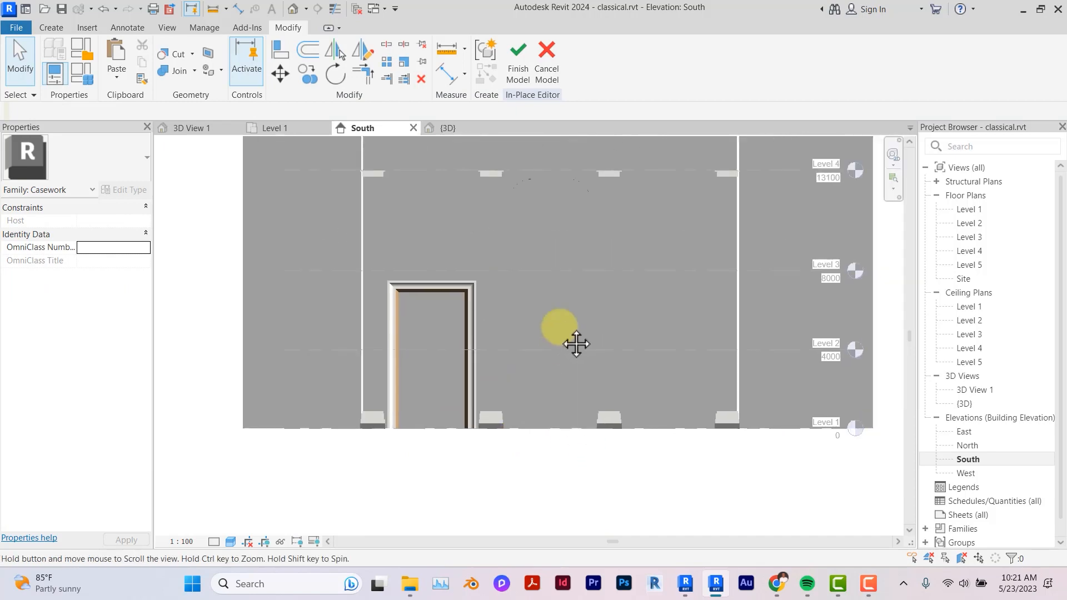
{"action": "left_click", "coordinate": [512, 86]}
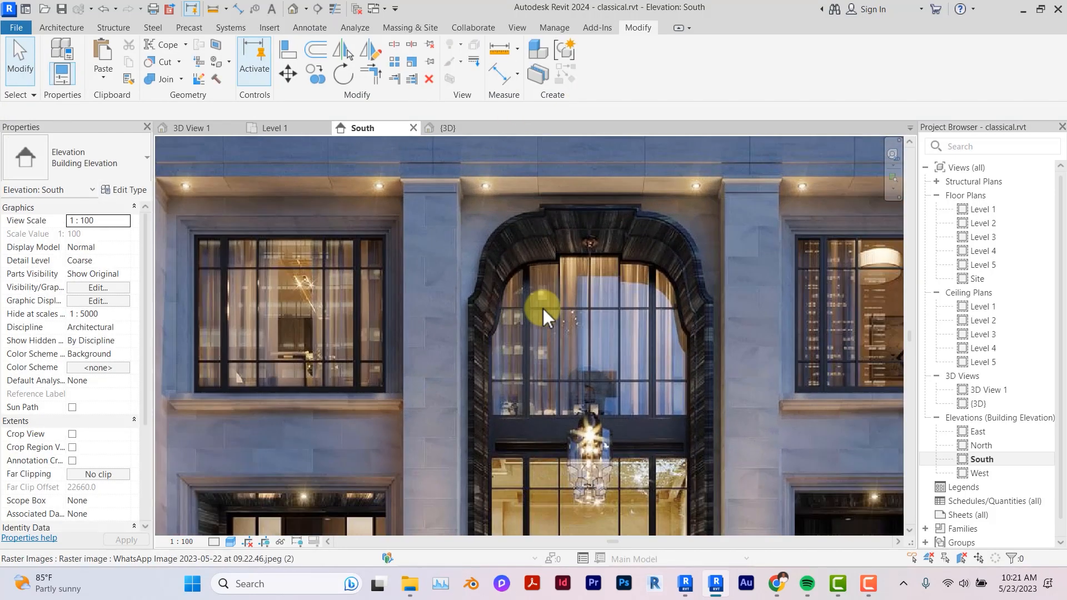
Step: Start a new in-place model in the Casework category for the stone planter shown beside the entrance in the reference photo
{"action": "scroll", "coordinate": [542, 308], "scroll_direction": "down", "scroll_amount": 3}
{"action": "middle_click_drag", "start_coordinate": [542, 308], "coordinate": [558, 325]}
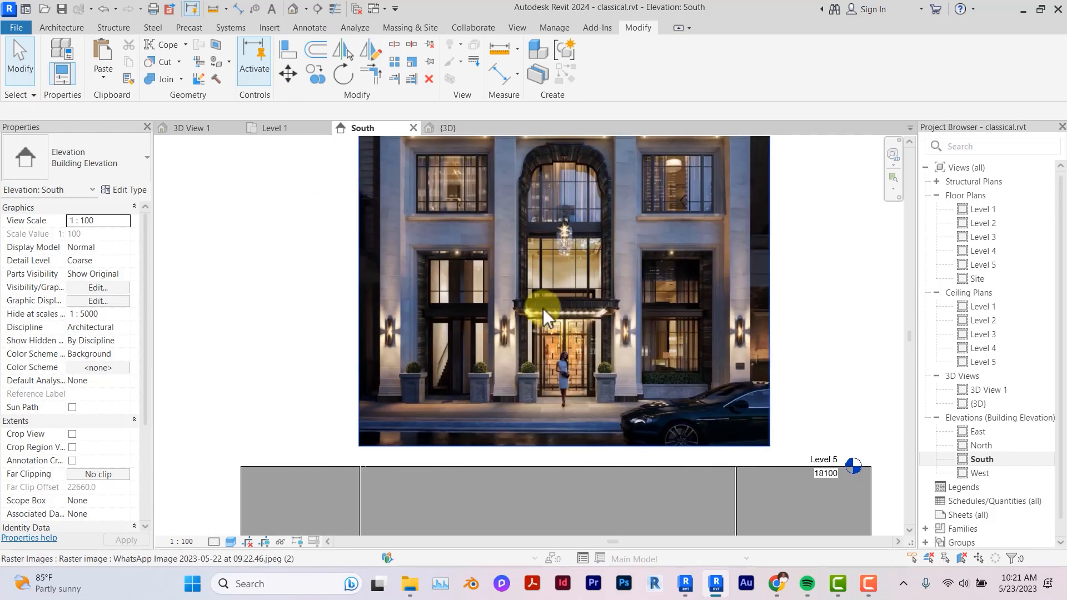
{"action": "scroll", "coordinate": [542, 308], "scroll_direction": "up", "scroll_amount": 3}
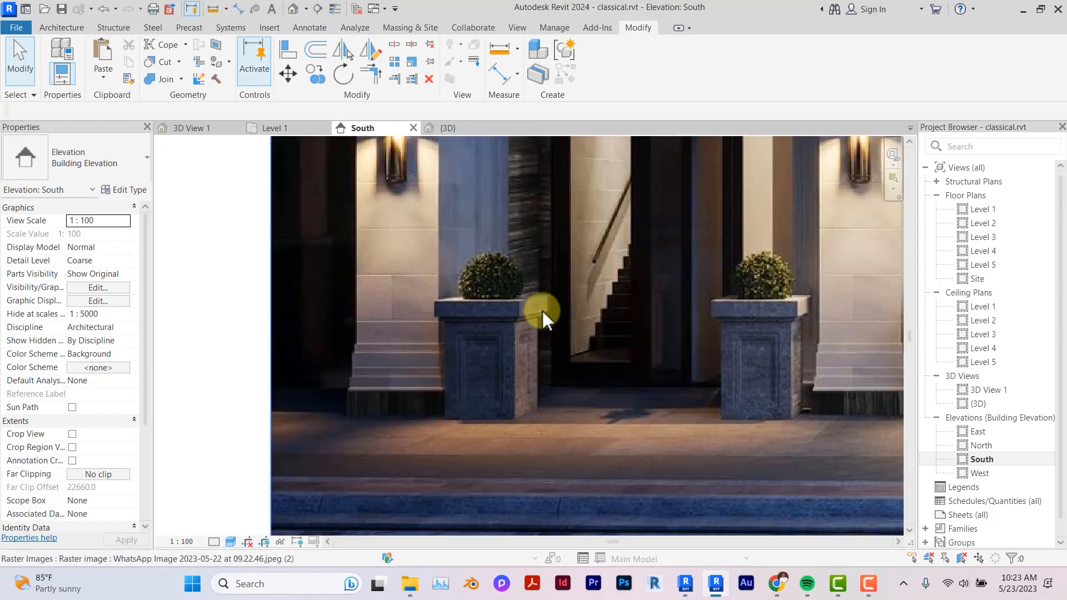
{"action": "middle_click_drag", "start_coordinate": [542, 309], "coordinate": [515, 435]}
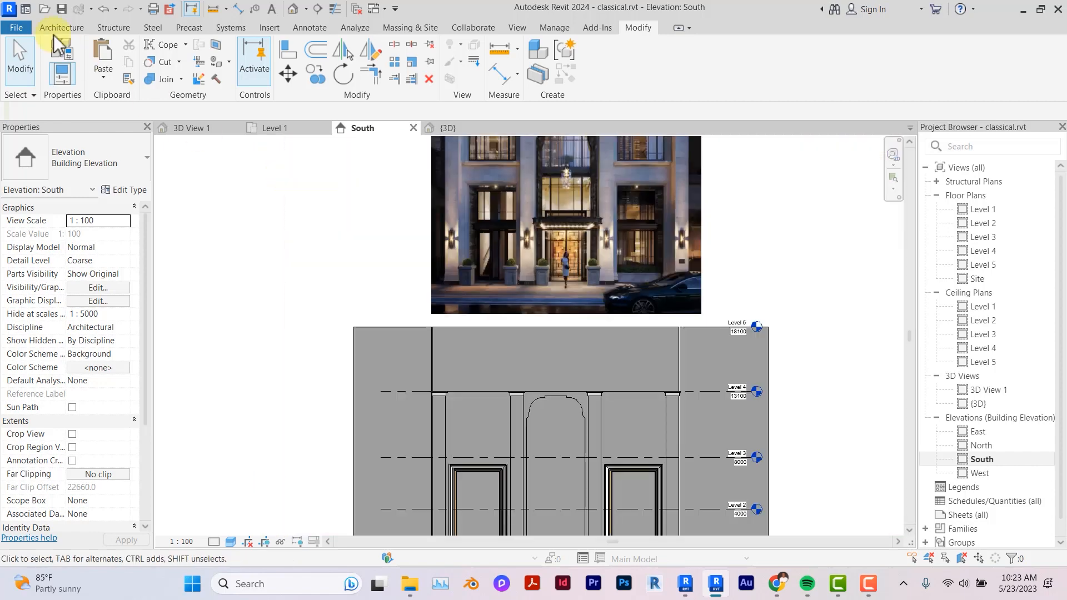
{"action": "left_click", "coordinate": [58, 29]}
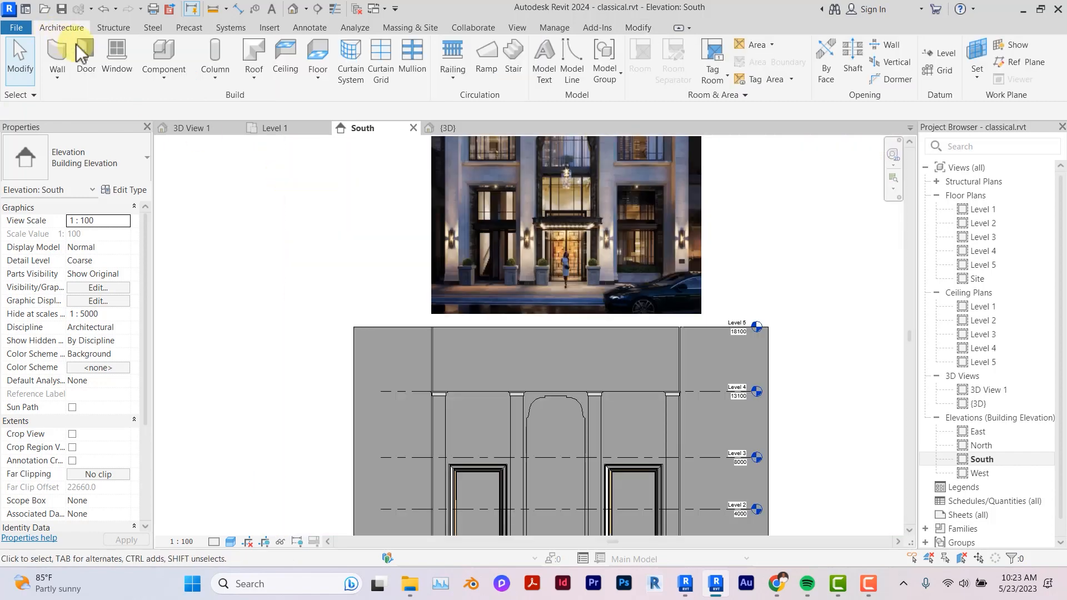
{"action": "left_click", "coordinate": [163, 74]}
{"action": "left_click", "coordinate": [192, 135]}
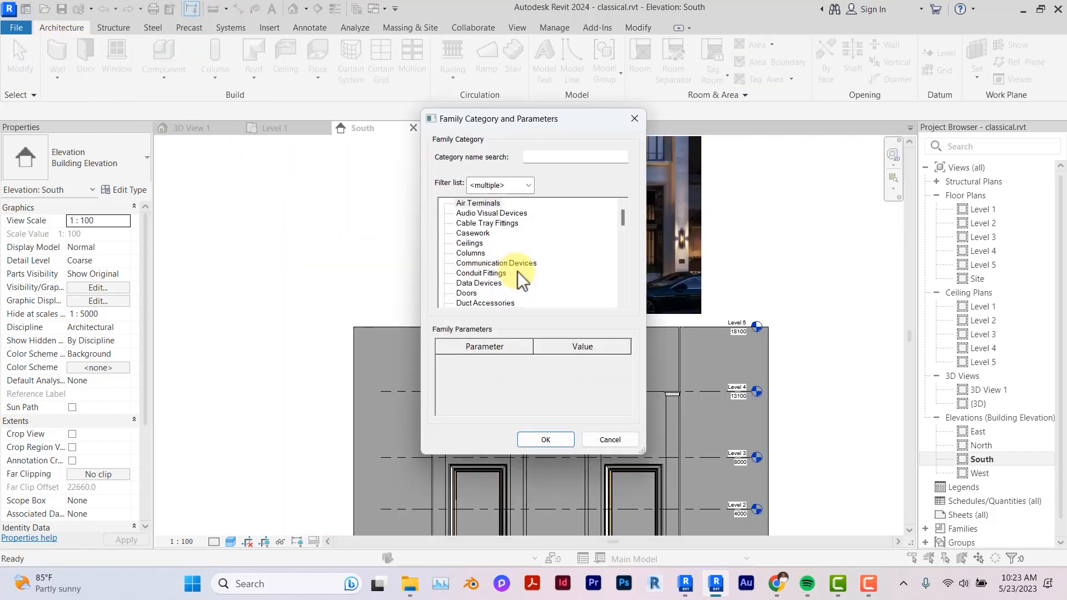
{"action": "double_click", "coordinate": [472, 232]}
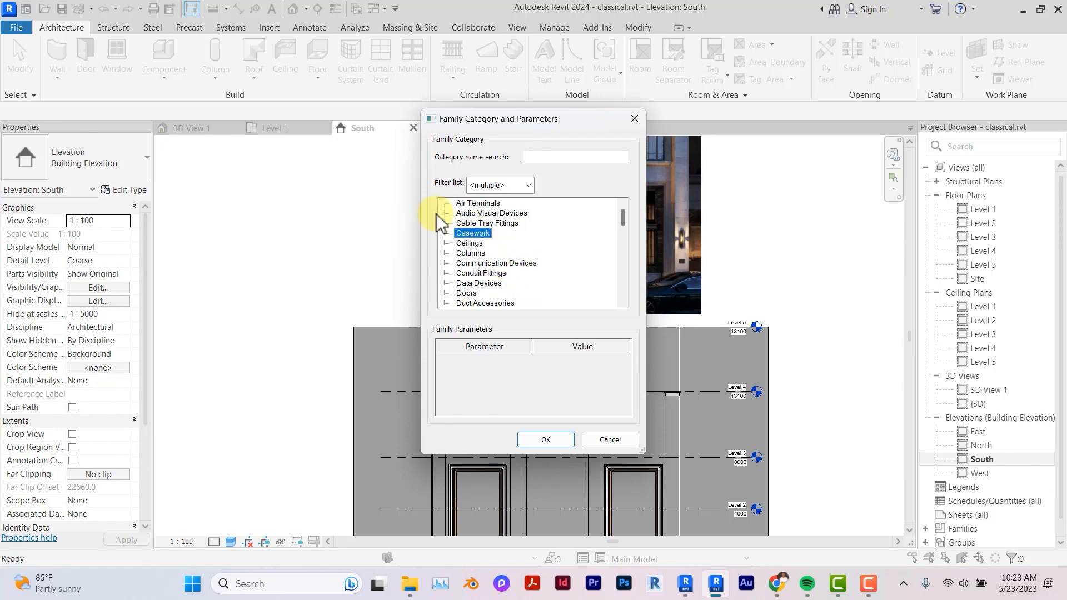
Step: Start an extrusion and pick the front face of the first column footing as its work plane
{"action": "left_click", "coordinate": [119, 62]}
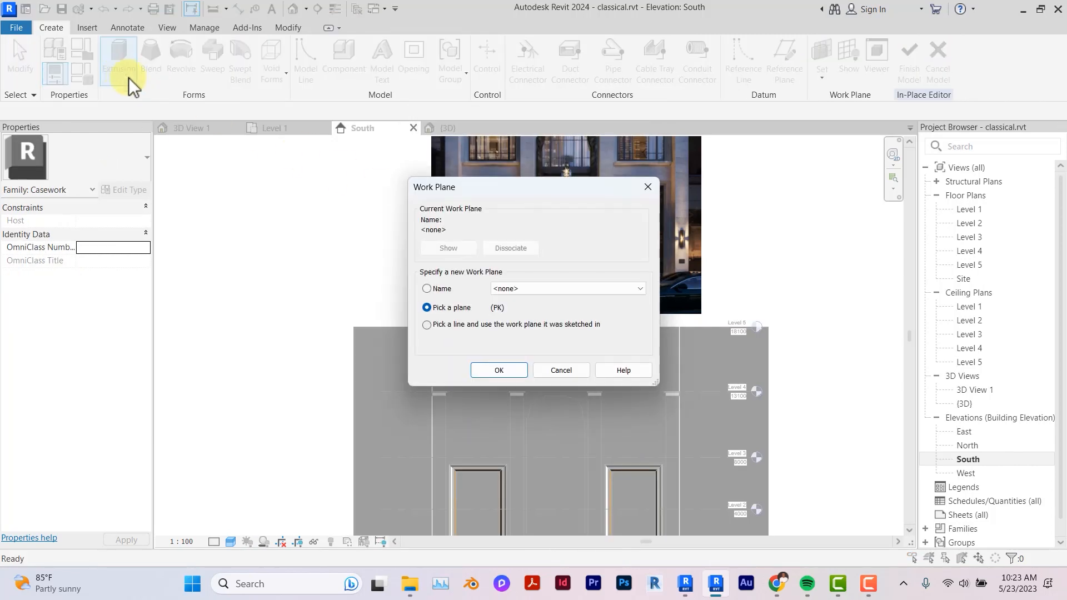
{"action": "left_click", "coordinate": [490, 369]}
{"action": "scroll", "coordinate": [489, 354], "scroll_direction": "up", "scroll_amount": 4}
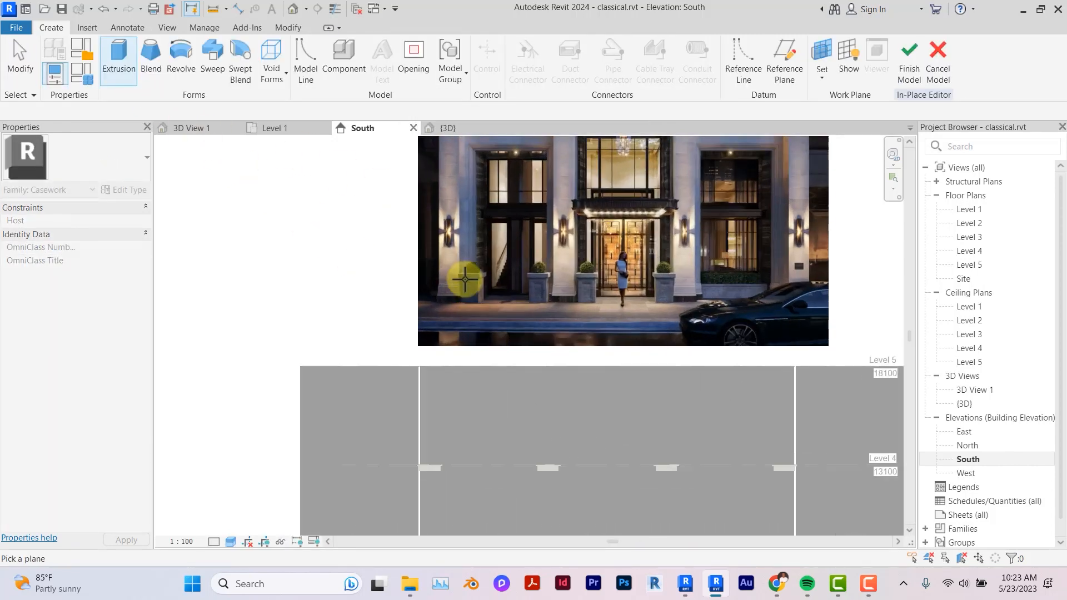
{"action": "scroll", "coordinate": [465, 278], "scroll_direction": "up", "scroll_amount": 5}
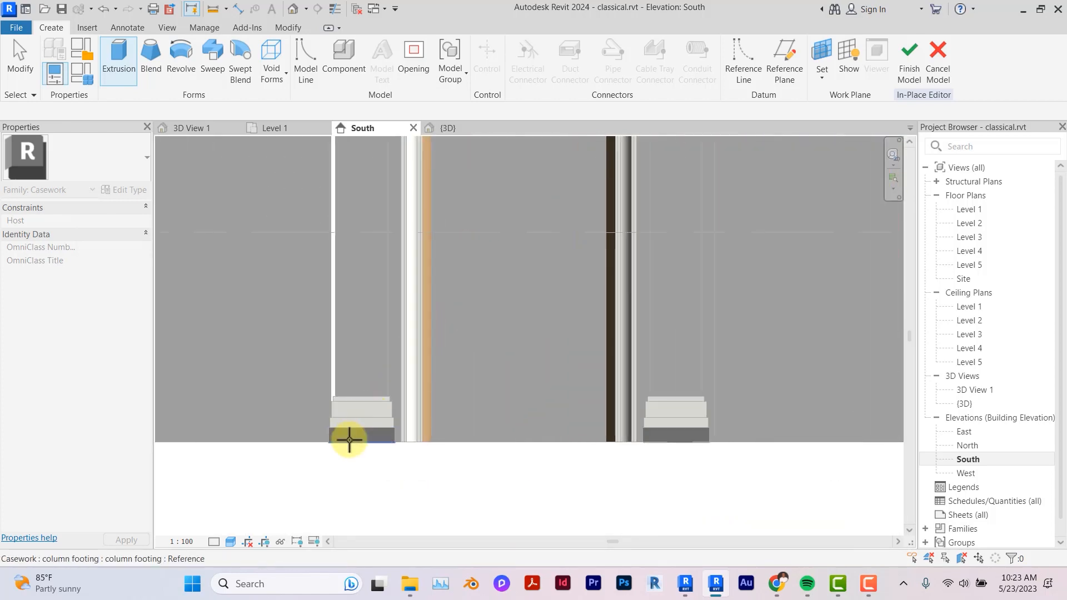
{"action": "scroll", "coordinate": [348, 439], "scroll_direction": "up", "scroll_amount": 4}
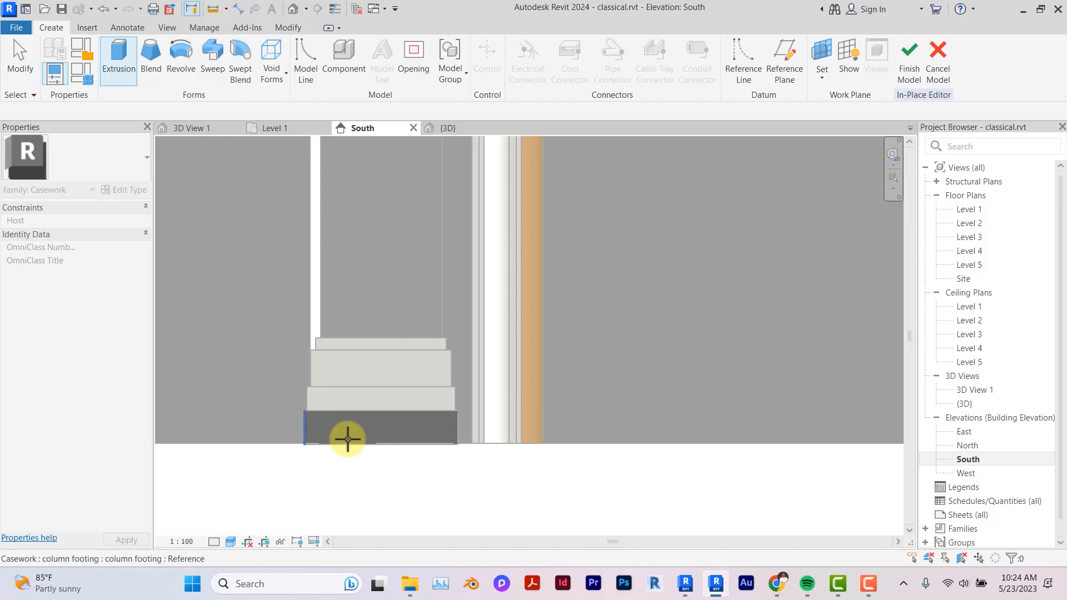
{"action": "left_click", "coordinate": [310, 423]}
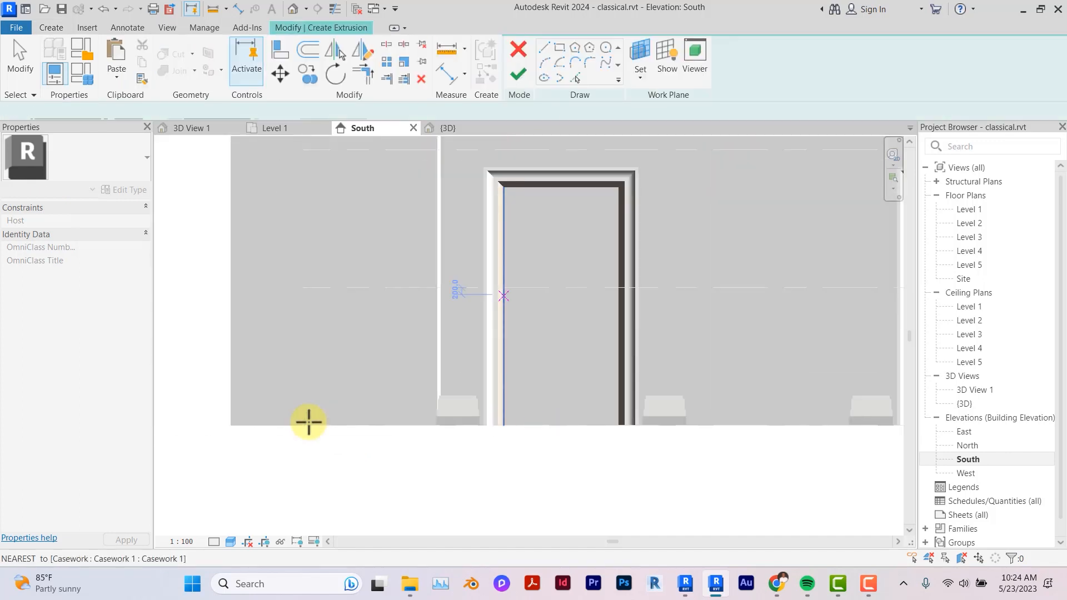
Step: Trace the planter body's front face in the reference photo as a rectangle and extrude it with an Extrusion End of 900
{"action": "scroll", "coordinate": [308, 422], "scroll_direction": "down", "scroll_amount": 3}
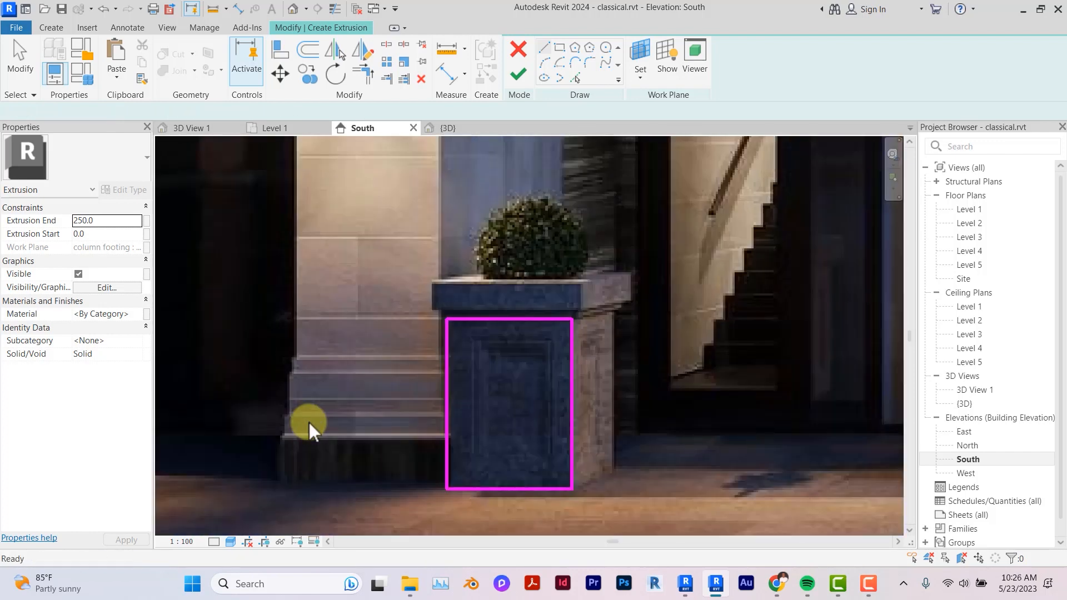
{"action": "key", "text": "Escape"}
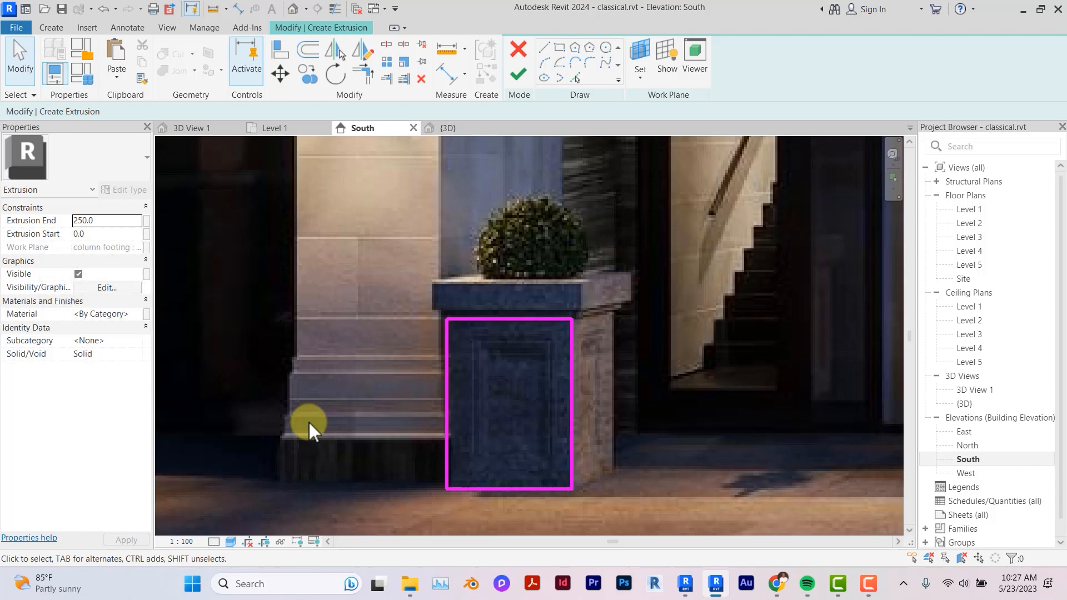
{"action": "left_click", "coordinate": [106, 222]}
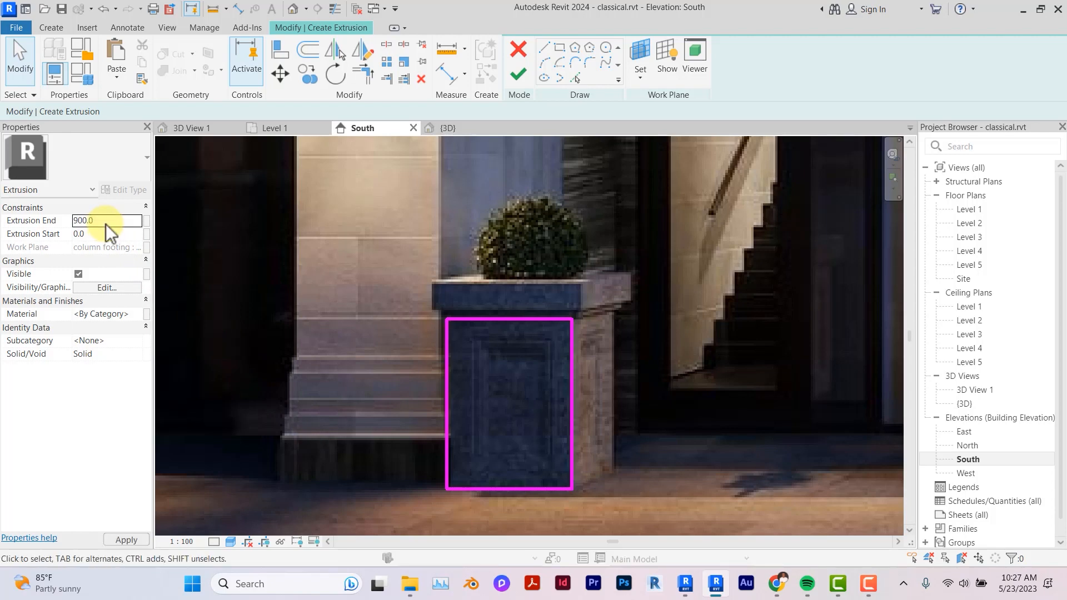
{"action": "left_click", "coordinate": [525, 74]}
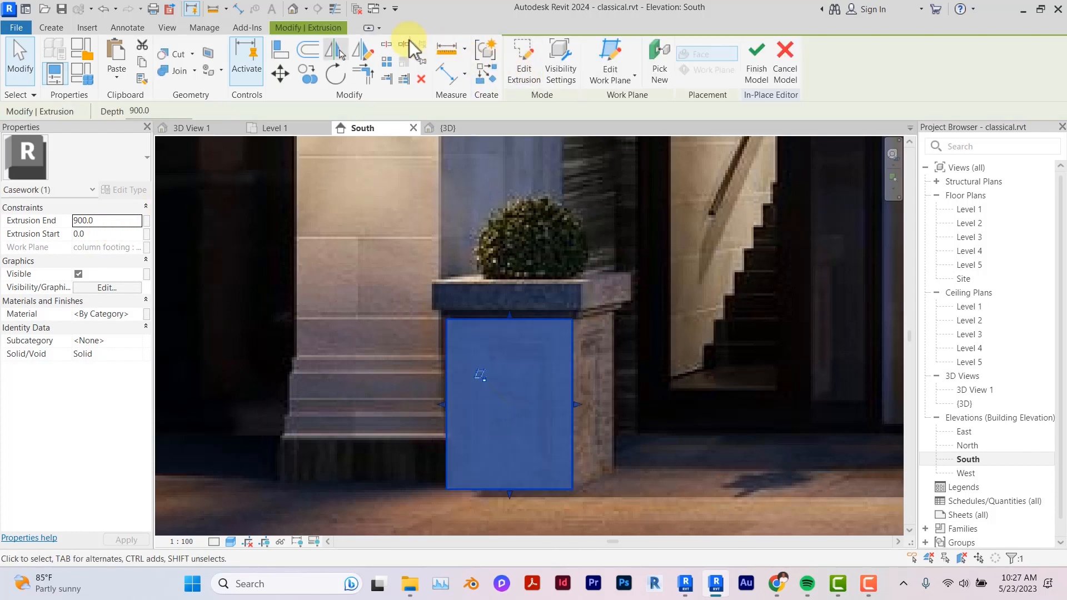
Step: Examine the planter extrusion and its position relative to the building in the 3D view
{"action": "left_click", "coordinate": [293, 9]}
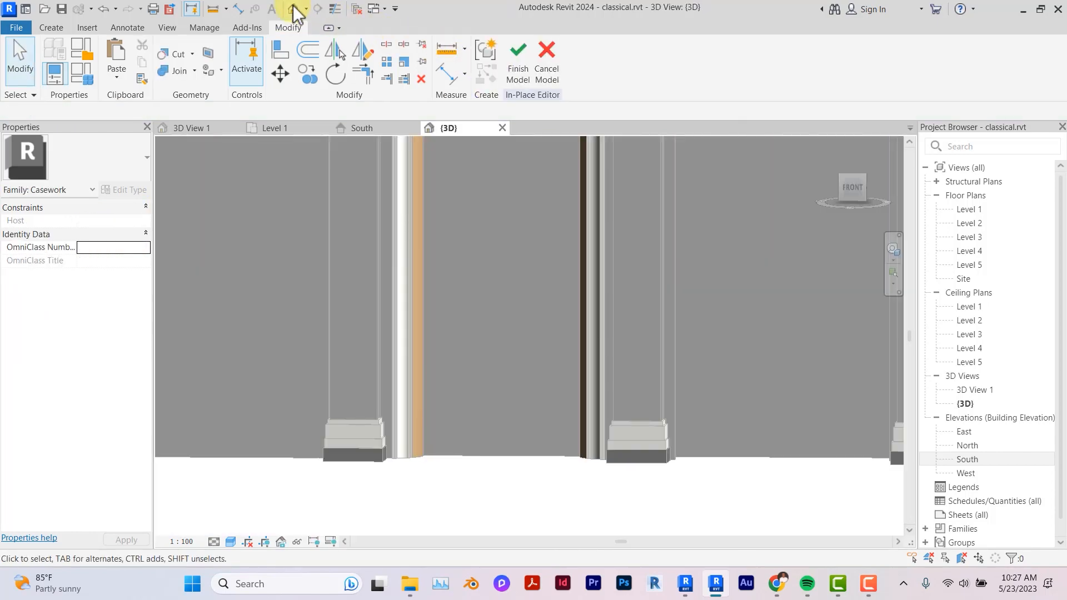
{"action": "left_click", "coordinate": [971, 461]}
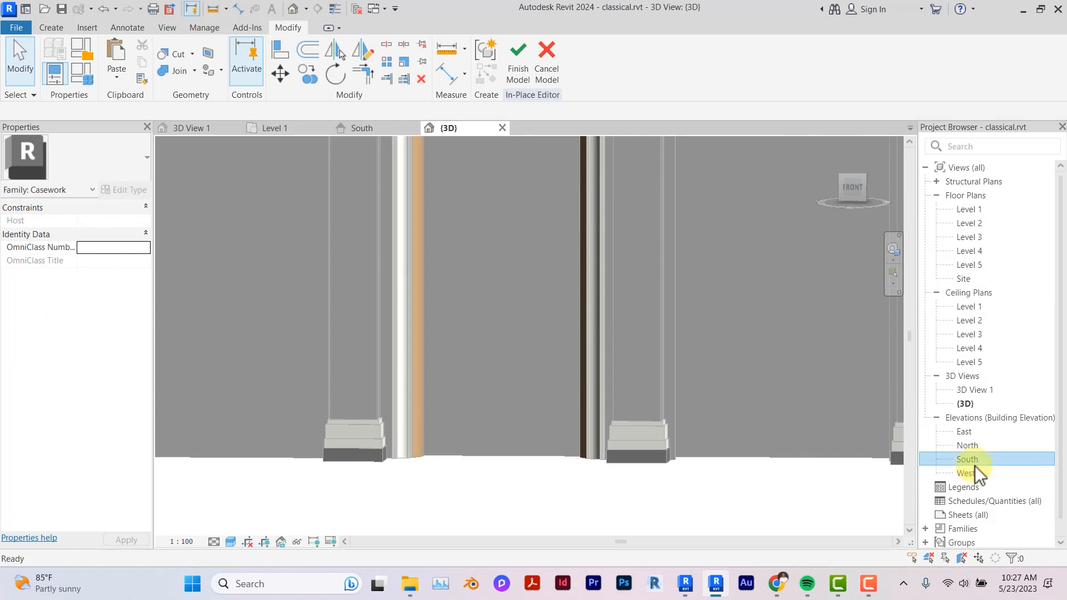
{"action": "left_click", "coordinate": [293, 9]}
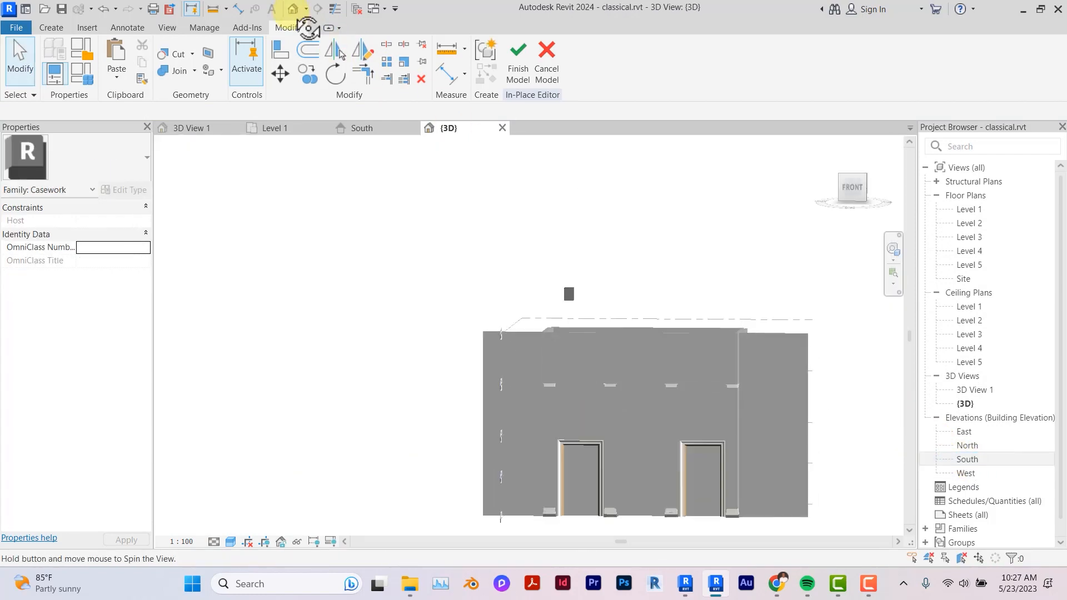
{"action": "middle_click_drag", "start_coordinate": [622, 266], "coordinate": [542, 300], "text": "shift"}
{"action": "scroll", "coordinate": [544, 286], "scroll_direction": "up", "scroll_amount": 10}
{"action": "scroll", "coordinate": [532, 244], "scroll_direction": "down", "scroll_amount": 2}
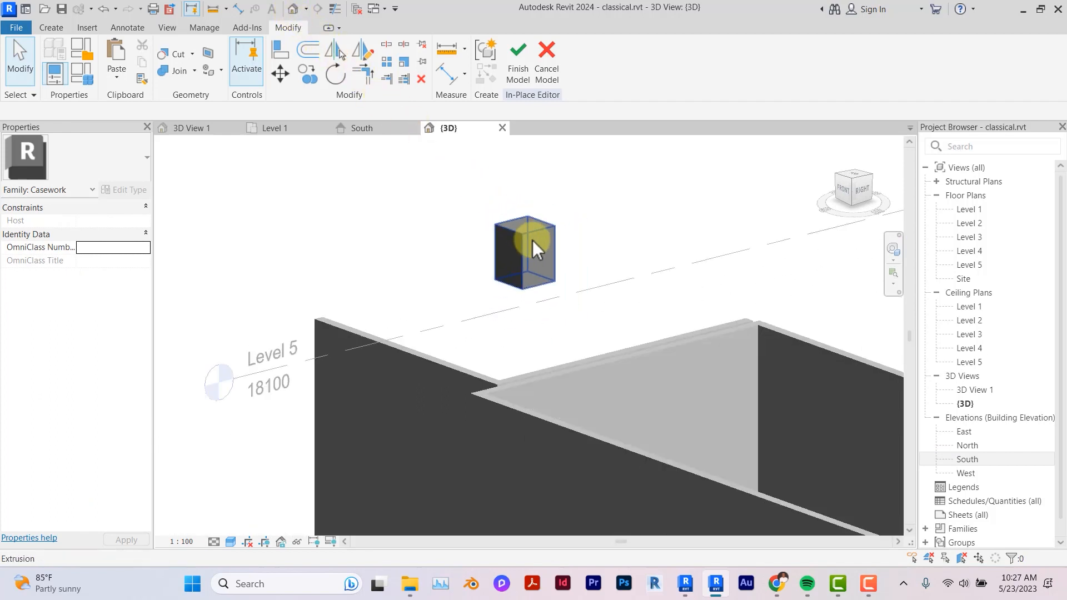
{"action": "scroll", "coordinate": [532, 240], "scroll_direction": "down", "scroll_amount": 6}
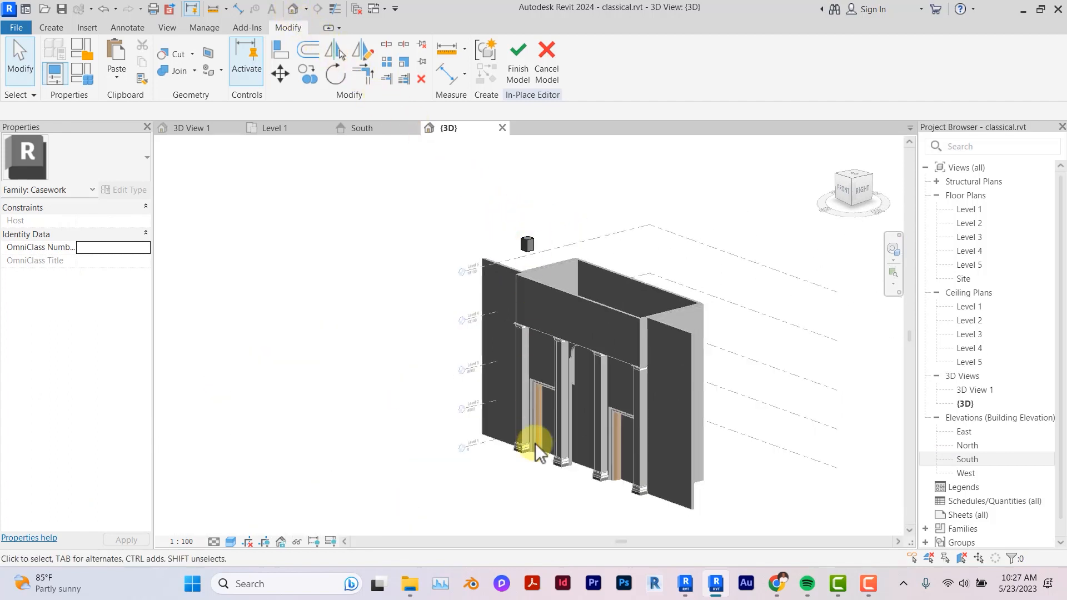
Step: In the South elevation, move the planter extrusion from the photo to the ground line, its lower corner against the first doorway's outer moulding
{"action": "double_click", "coordinate": [963, 459]}
{"action": "scroll", "coordinate": [491, 313], "scroll_direction": "down", "scroll_amount": 5}
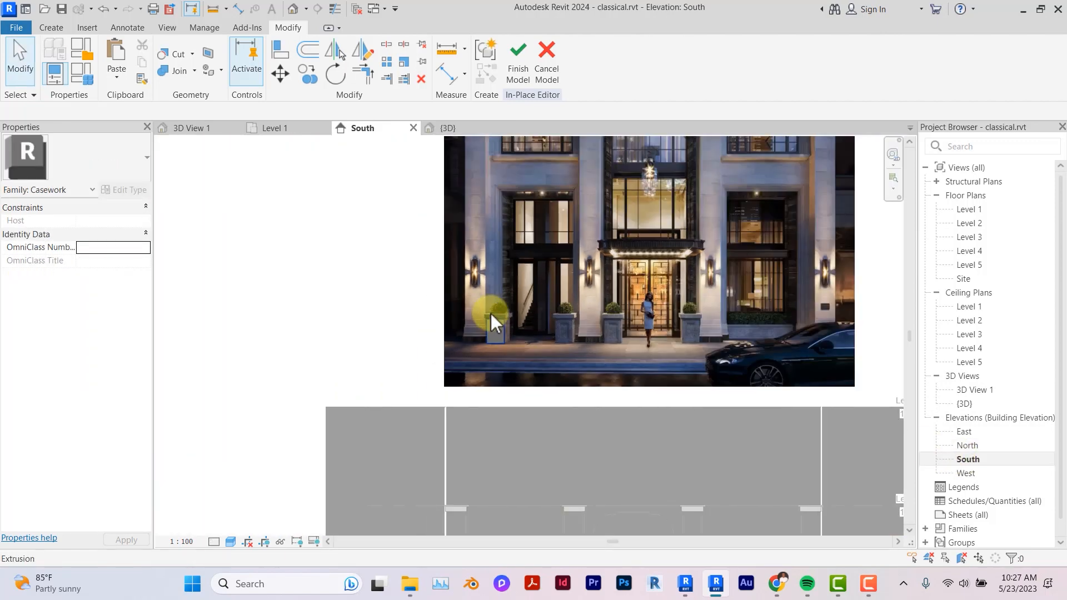
{"action": "scroll", "coordinate": [491, 314], "scroll_direction": "up", "scroll_amount": 6}
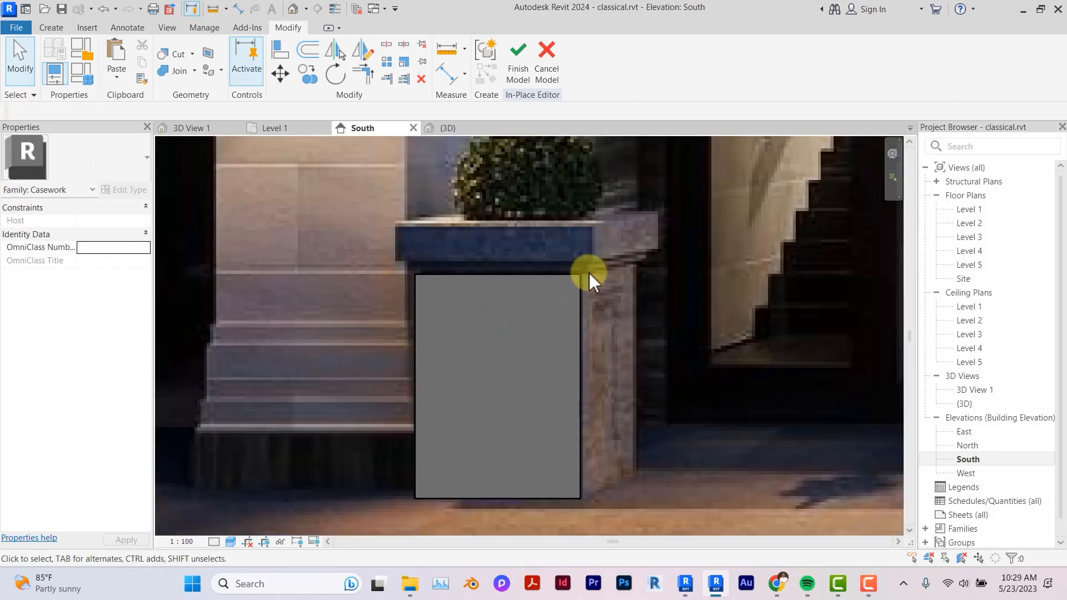
{"action": "scroll", "coordinate": [589, 272], "scroll_direction": "up", "scroll_amount": 1}
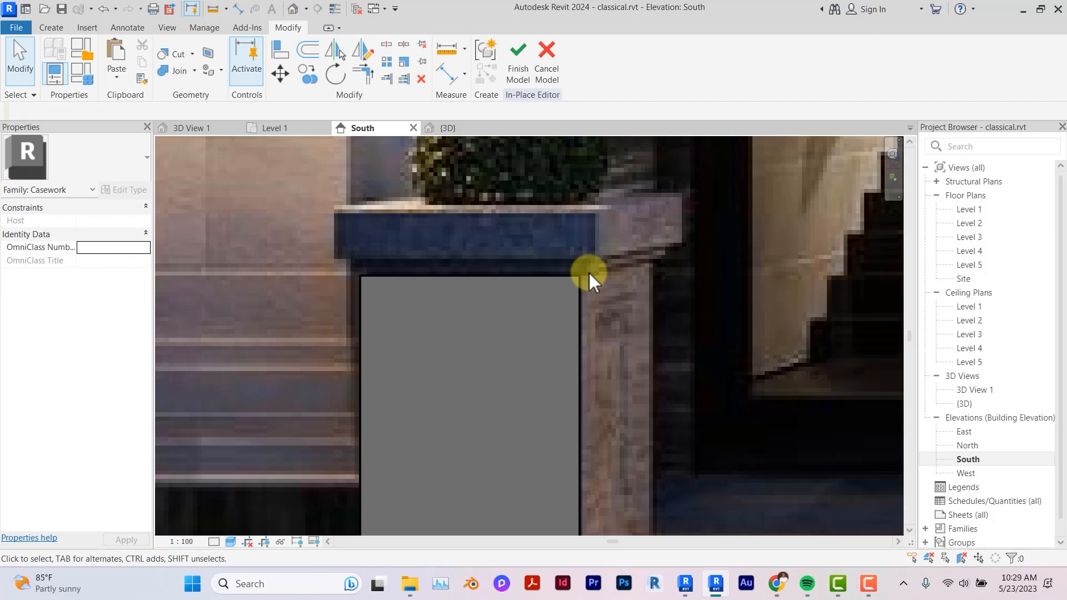
{"action": "scroll", "coordinate": [588, 273], "scroll_direction": "down", "scroll_amount": 2}
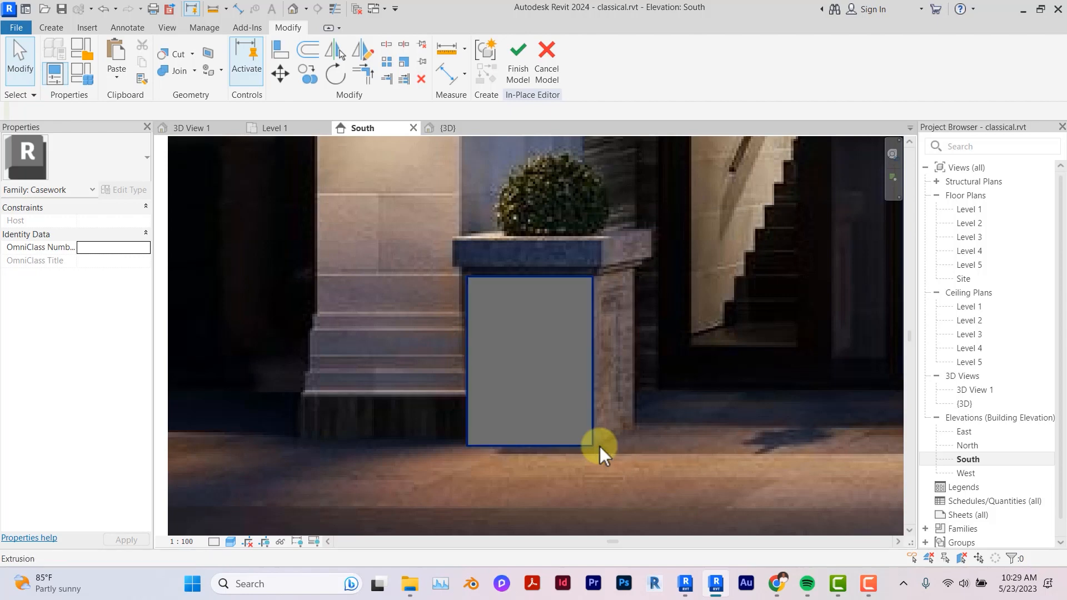
{"action": "left_click", "coordinate": [561, 278]}
{"action": "scroll", "coordinate": [561, 278], "scroll_direction": "down", "scroll_amount": 3}
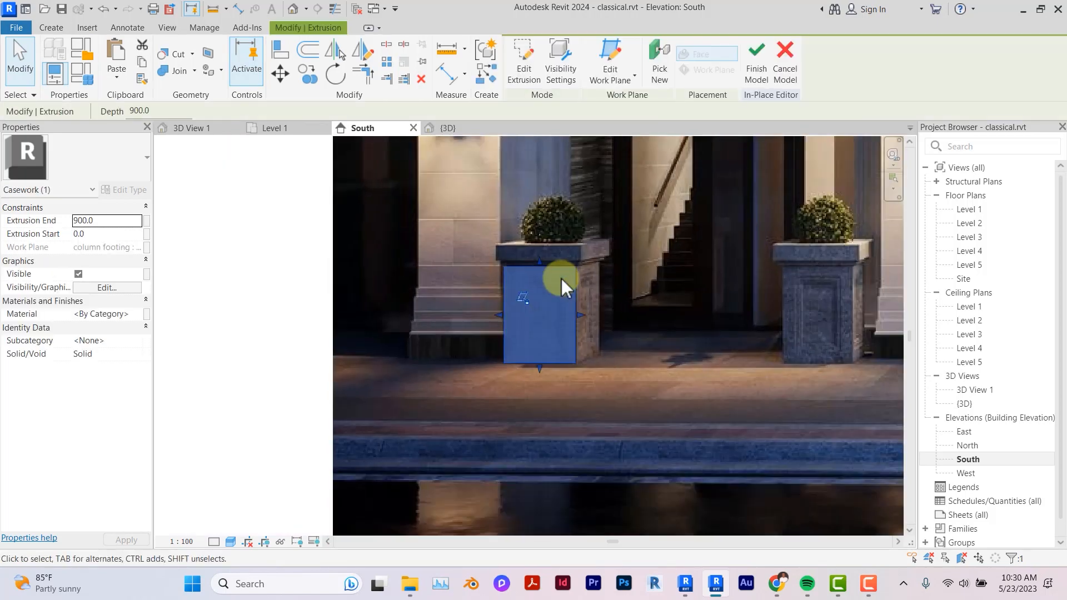
{"action": "left_click", "coordinate": [280, 73]}
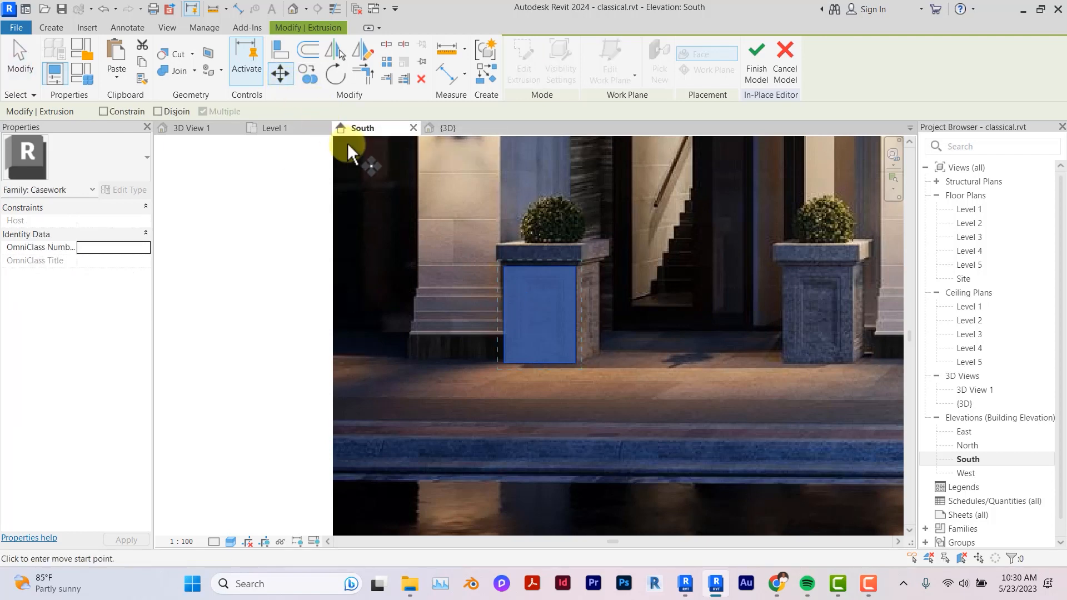
{"action": "left_click", "coordinate": [572, 362]}
{"action": "scroll", "coordinate": [572, 361], "scroll_direction": "down", "scroll_amount": 2}
{"action": "scroll", "coordinate": [572, 361], "scroll_direction": "up", "scroll_amount": 6}
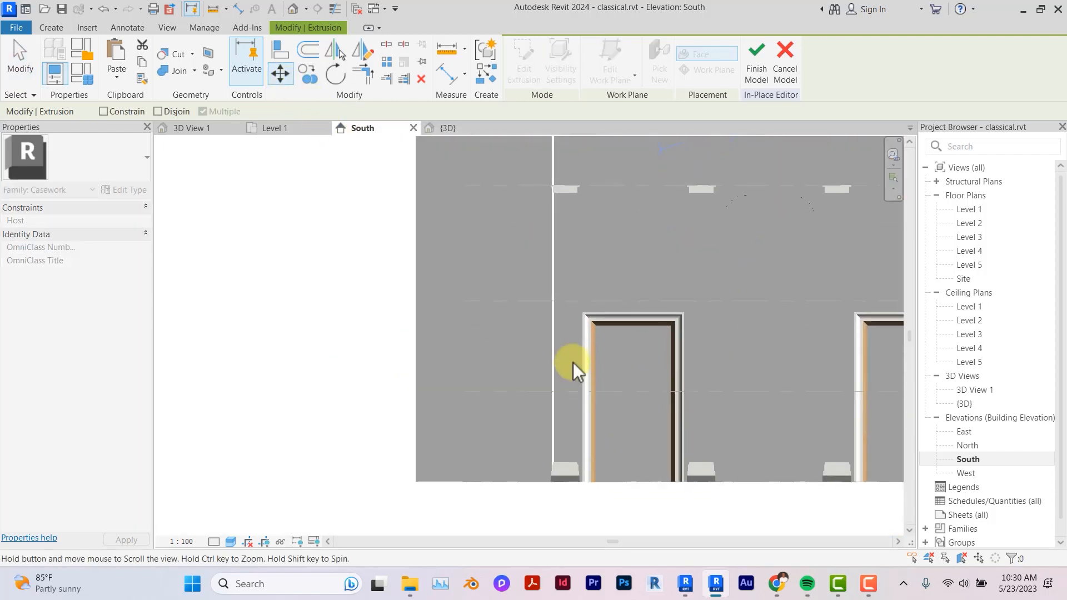
{"action": "left_click", "coordinate": [585, 495]}
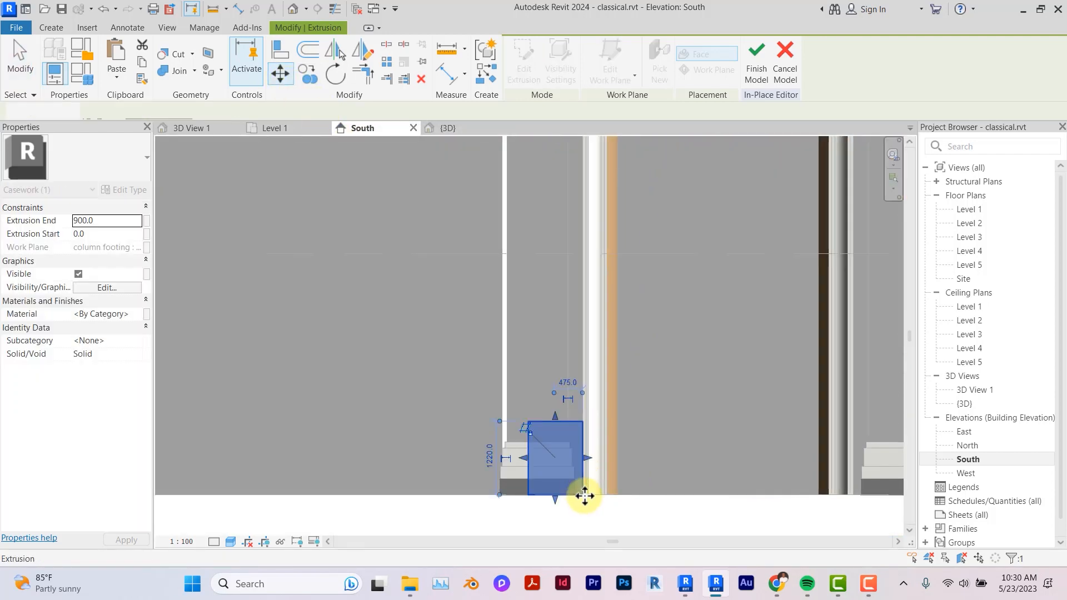
Step: Open the Level 1 floor plan and deselect the planter extrusion
{"action": "left_click", "coordinate": [972, 207]}
{"action": "double_click", "coordinate": [972, 207]}
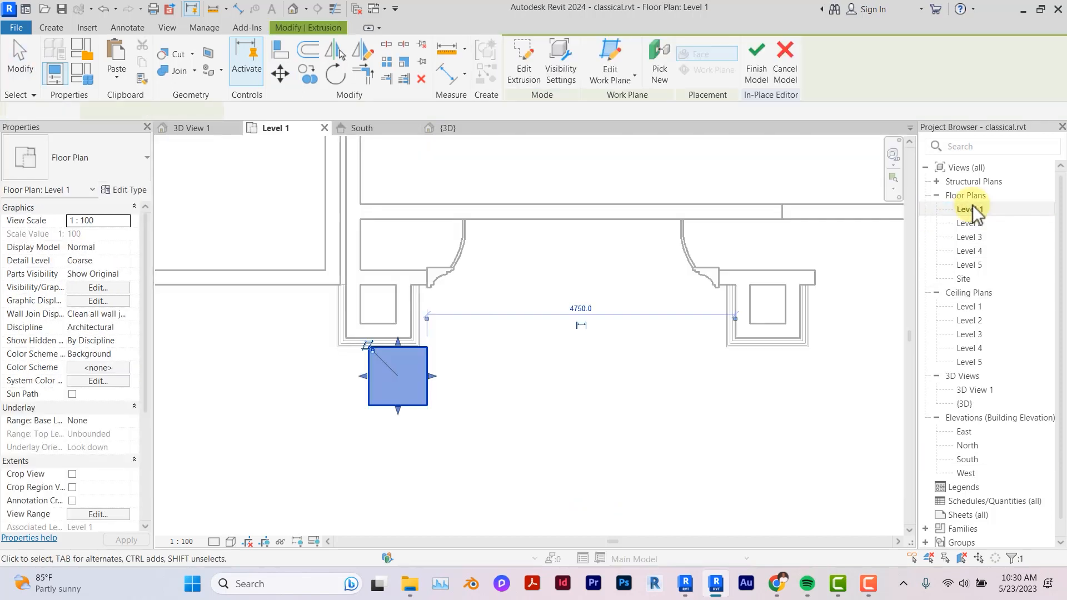
{"action": "key", "text": "Escape"}
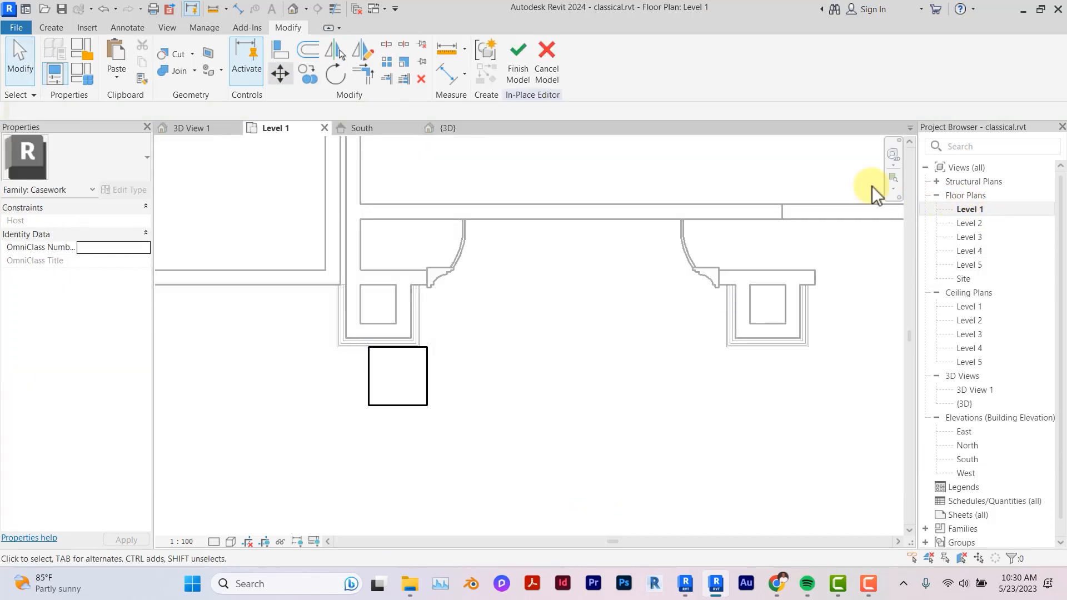
Step: Start a Sweep with a sketched path and pick the planter's four outer edges as a closed path
{"action": "left_click", "coordinate": [48, 29]}
{"action": "left_click", "coordinate": [218, 70]}
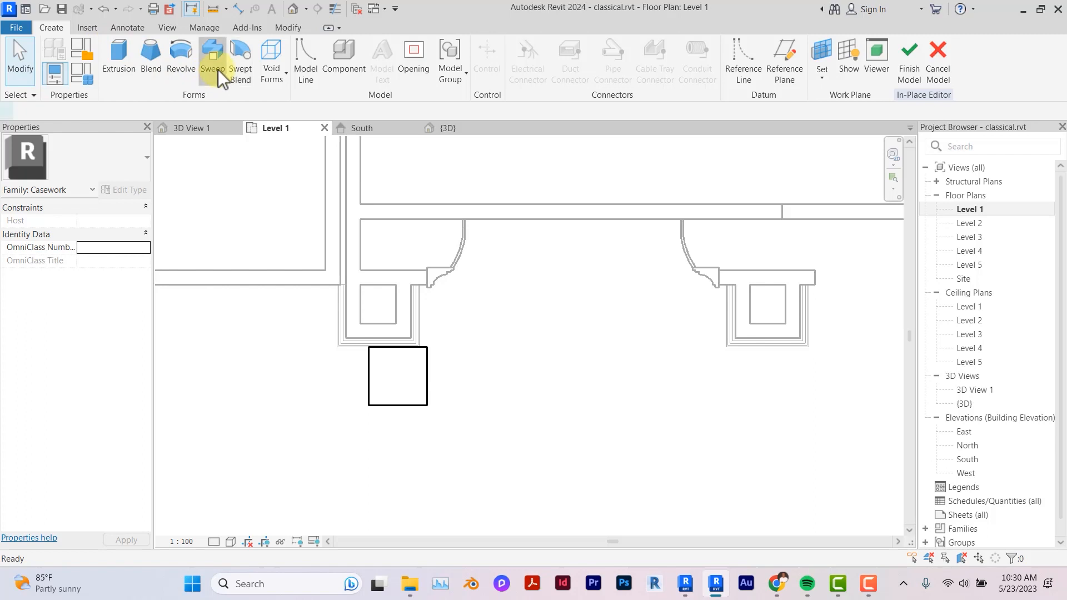
{"action": "left_click", "coordinate": [655, 56]}
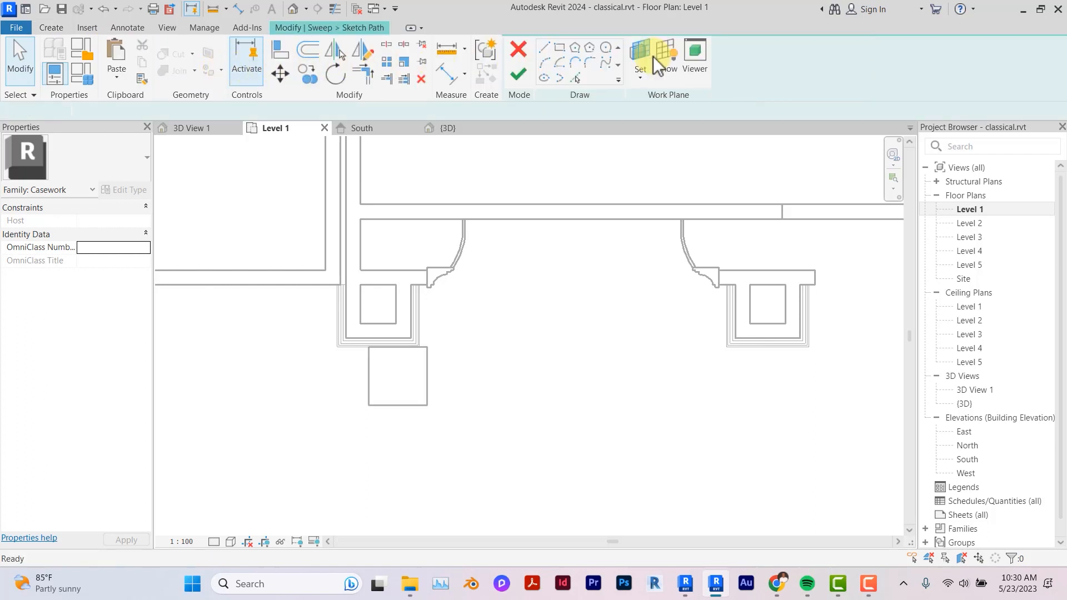
{"action": "left_click", "coordinate": [577, 78]}
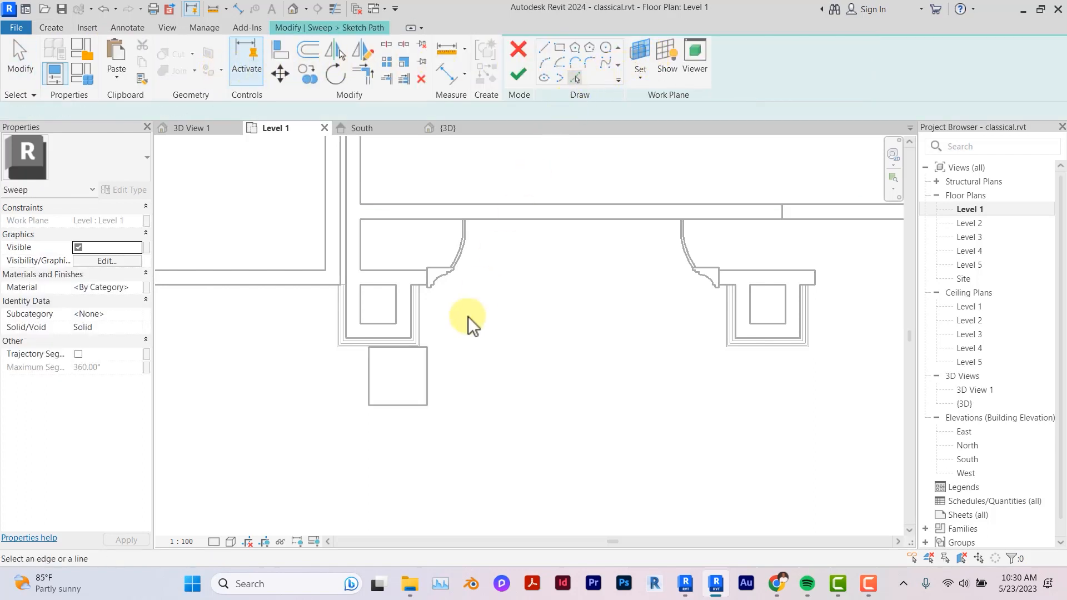
{"action": "left_click", "coordinate": [427, 379]}
{"action": "left_click", "coordinate": [397, 404]}
{"action": "left_click", "coordinate": [369, 368]}
{"action": "left_click", "coordinate": [415, 348]}
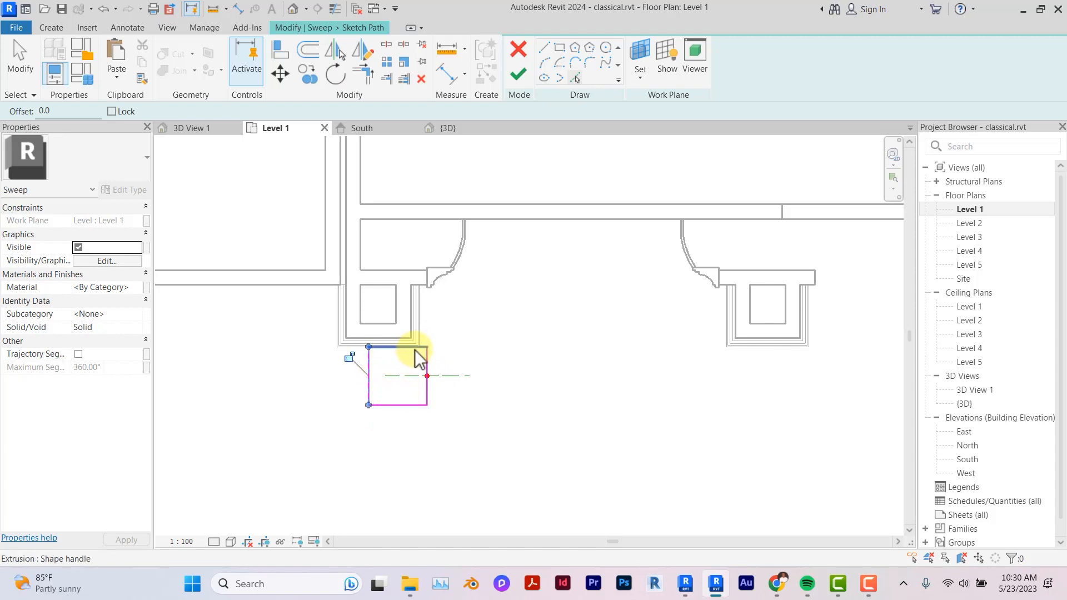
{"action": "scroll", "coordinate": [417, 351], "scroll_direction": "up", "scroll_amount": 5}
{"action": "key", "text": "Escape"}
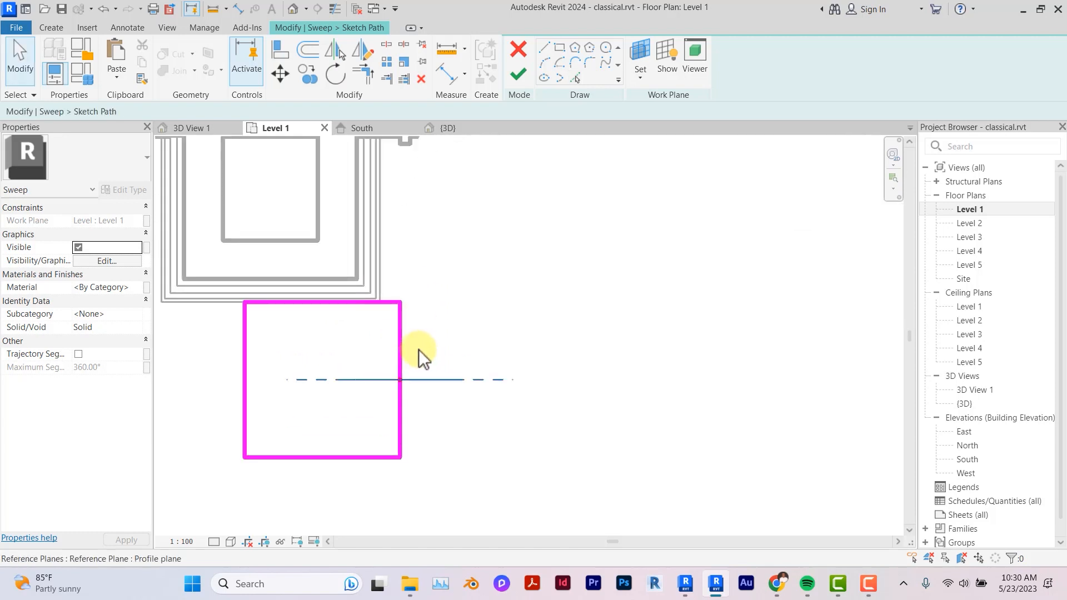
Step: Finish the planter's closed sweep path and start editing the sweep profile in the South elevation
{"action": "left_click", "coordinate": [448, 378]}
{"action": "key", "text": "Escape"}
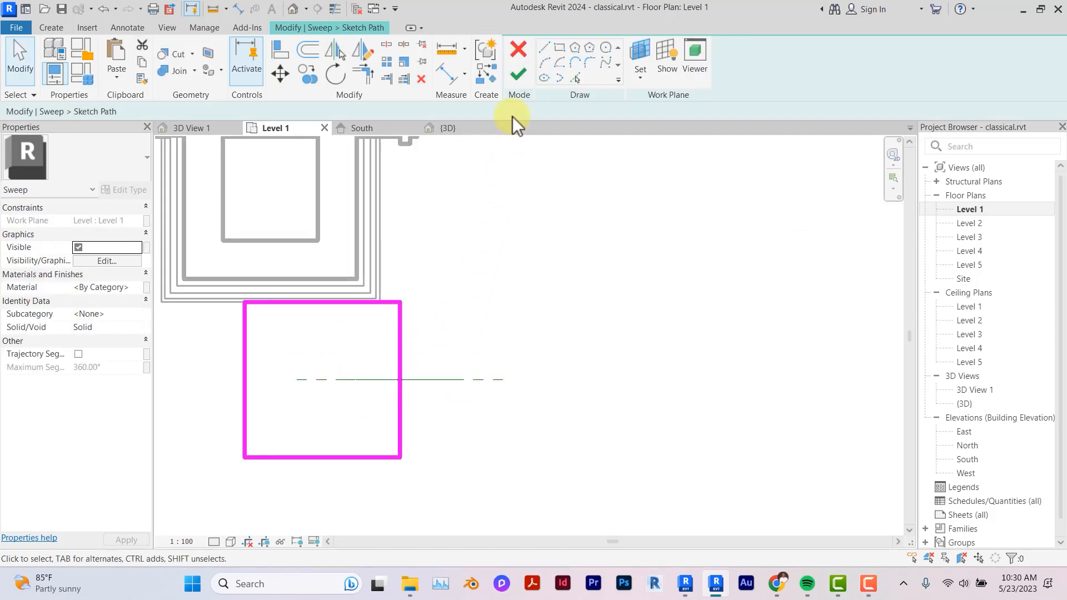
{"action": "left_click", "coordinate": [519, 75]}
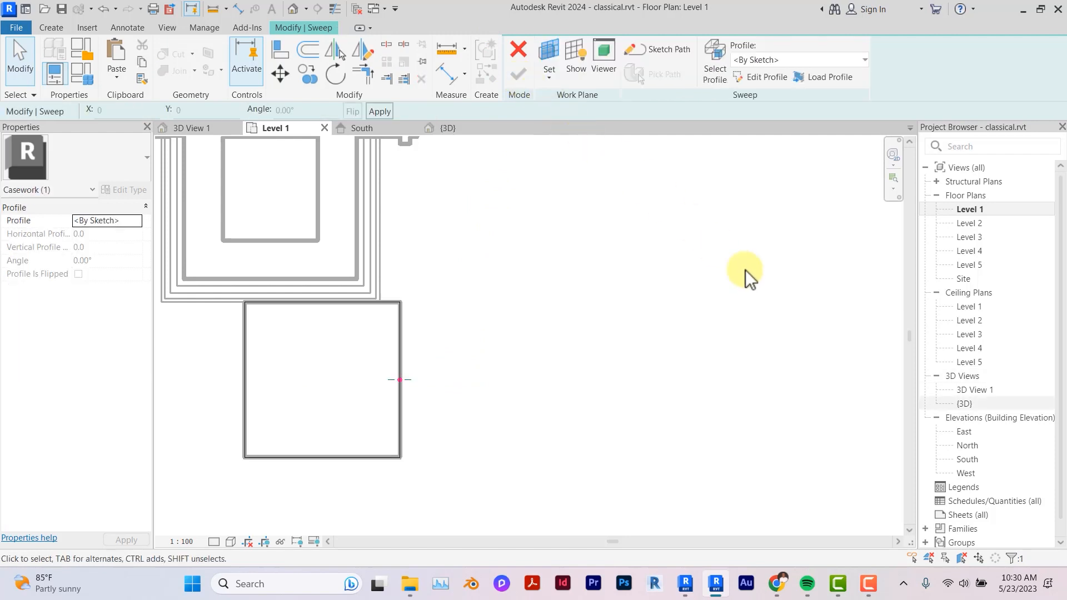
{"action": "double_click", "coordinate": [967, 459]}
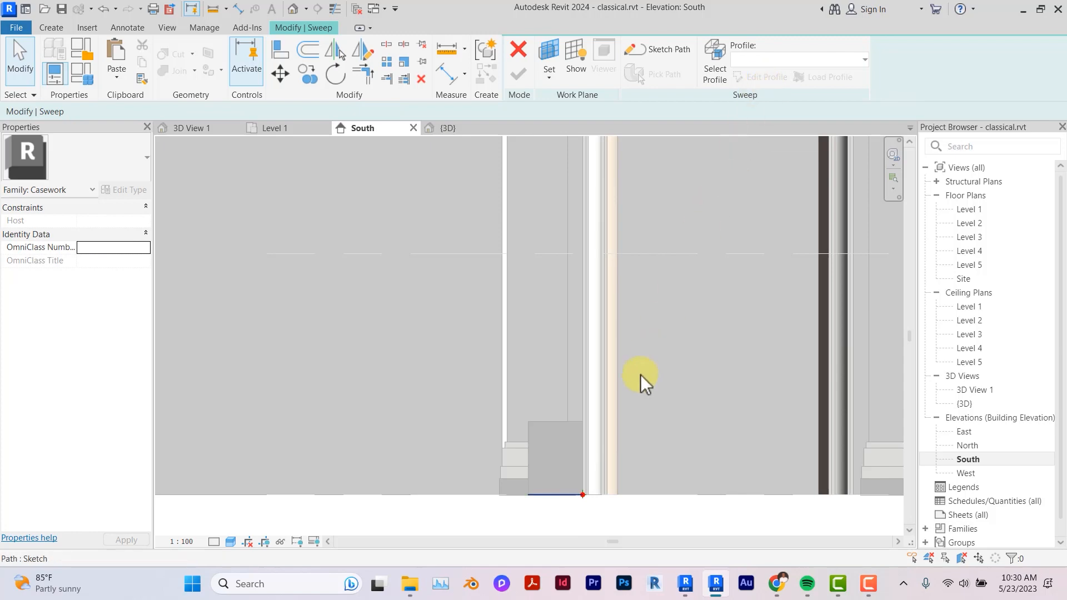
{"action": "left_click", "coordinate": [588, 500]}
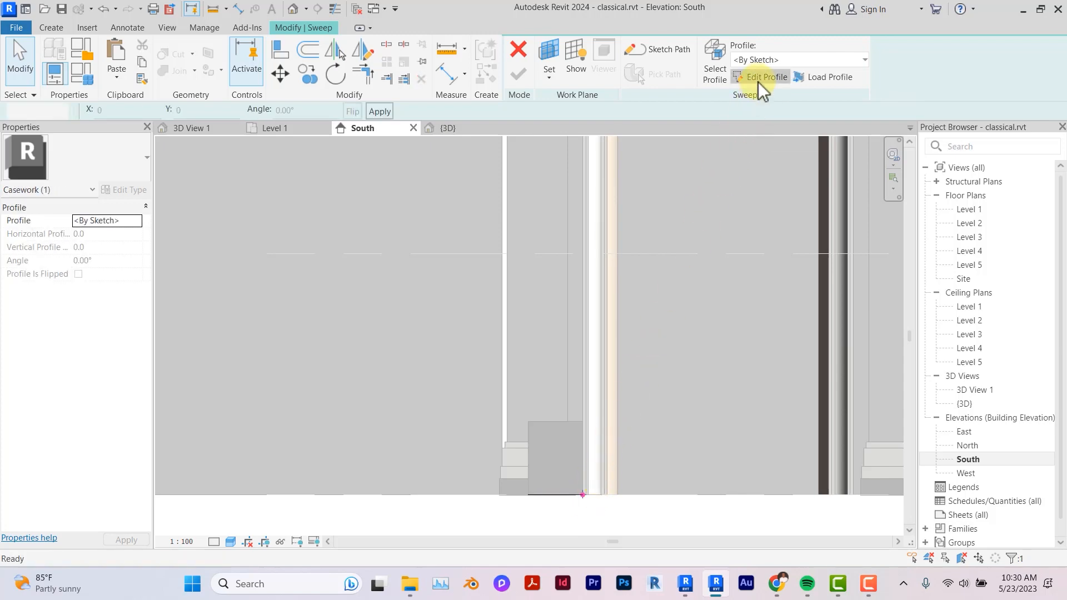
{"action": "left_click", "coordinate": [758, 81]}
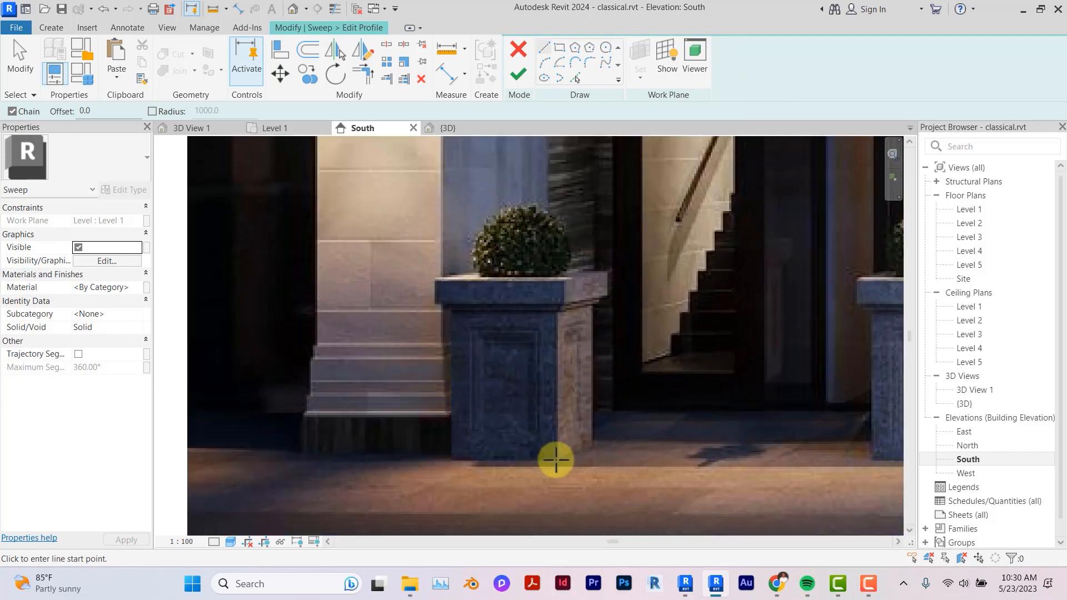
Step: Trace the first planter's stepped rim and body side from the photo, closing the outline inside the planter as the sweep profile
{"action": "left_click", "coordinate": [555, 460]}
{"action": "scroll", "coordinate": [561, 433], "scroll_direction": "up", "scroll_amount": 3}
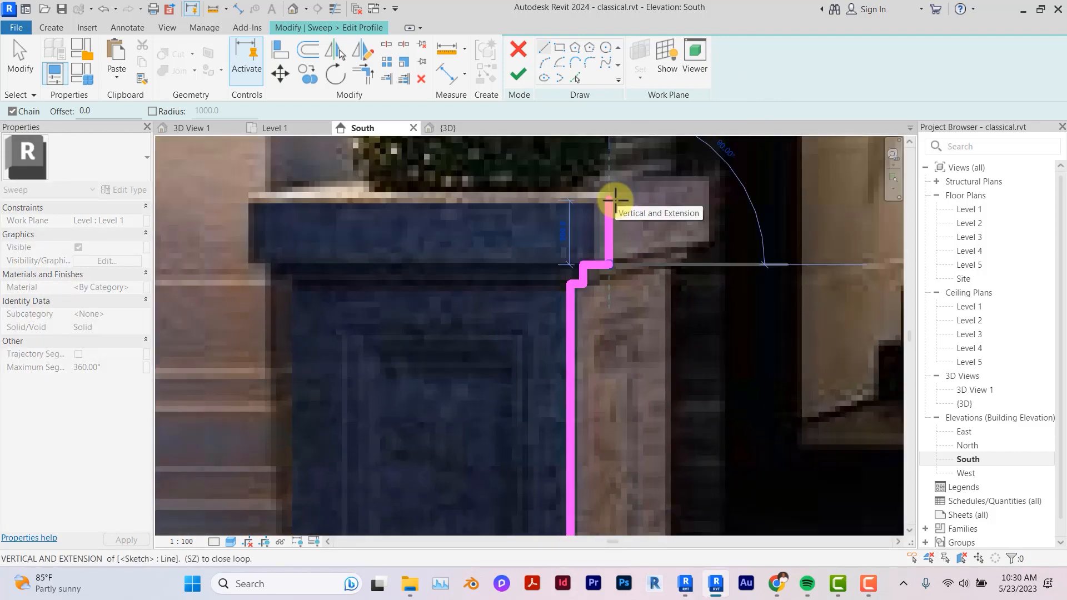
{"action": "left_click", "coordinate": [613, 205]}
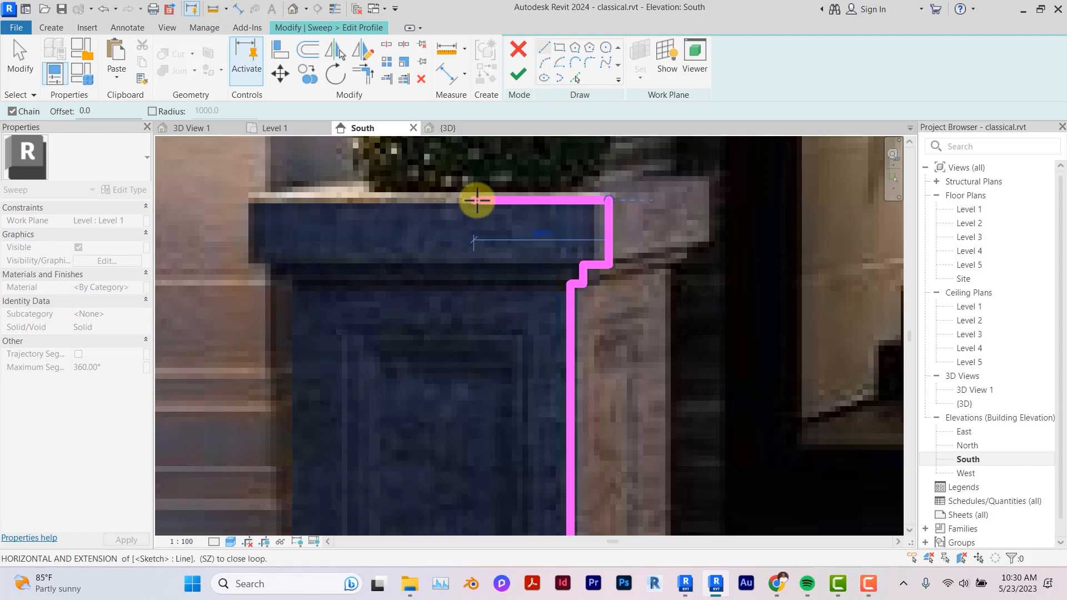
{"action": "scroll", "coordinate": [477, 200], "scroll_direction": "down", "scroll_amount": 3}
{"action": "left_click", "coordinate": [476, 201]}
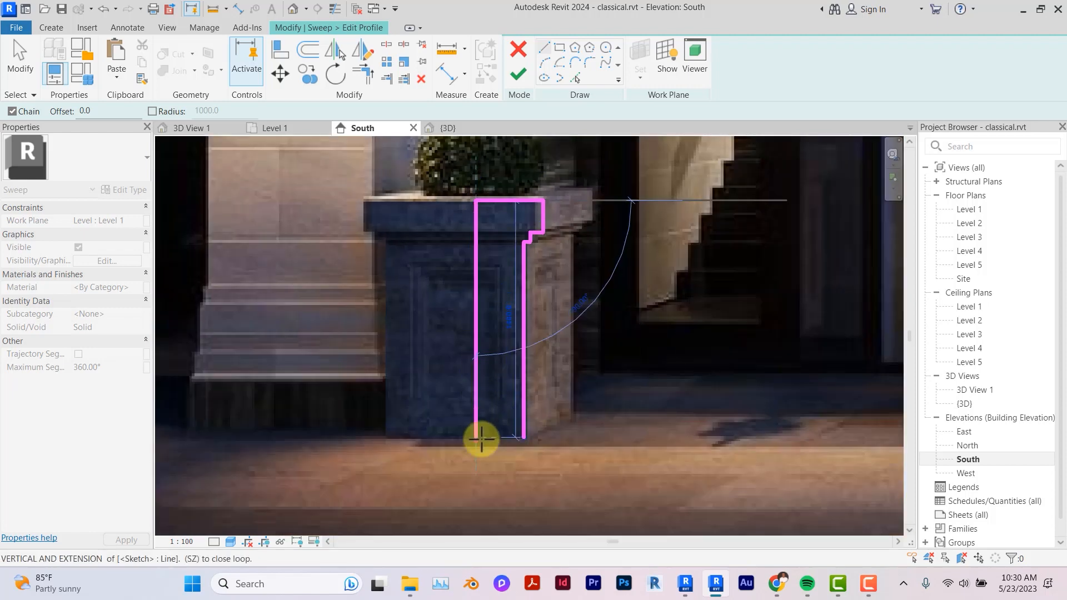
{"action": "left_click", "coordinate": [478, 438]}
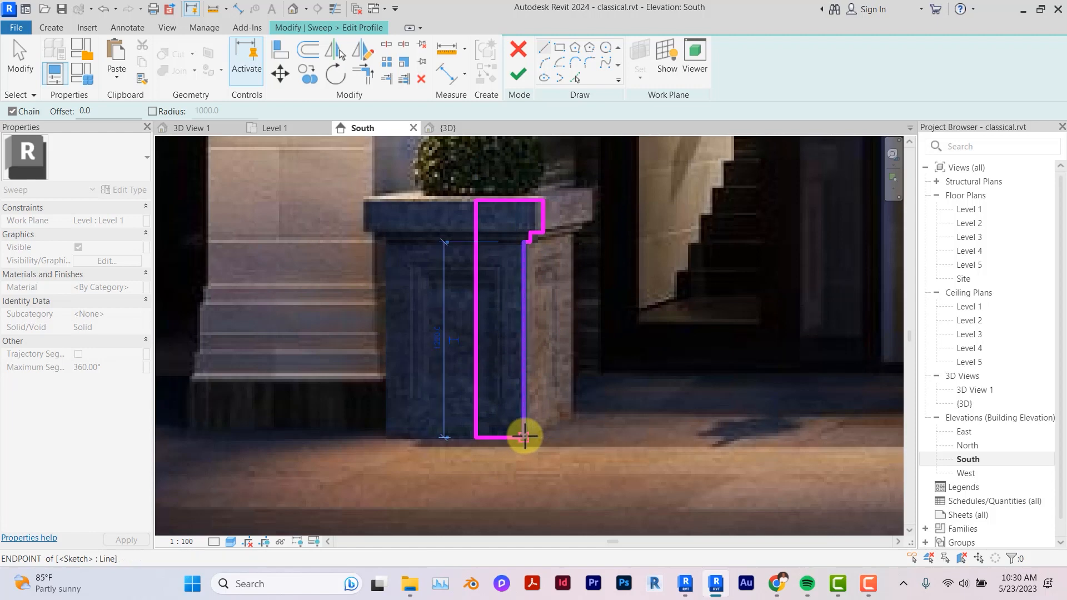
{"action": "left_click", "coordinate": [525, 437]}
{"action": "key", "text": "Escape"}
{"action": "key", "text": "Escape"}
Step: Move the traced profile from the photo to the planter extrusion's lower corner on the path and finish the sweep
{"action": "scroll", "coordinate": [495, 313], "scroll_direction": "down", "scroll_amount": 4}
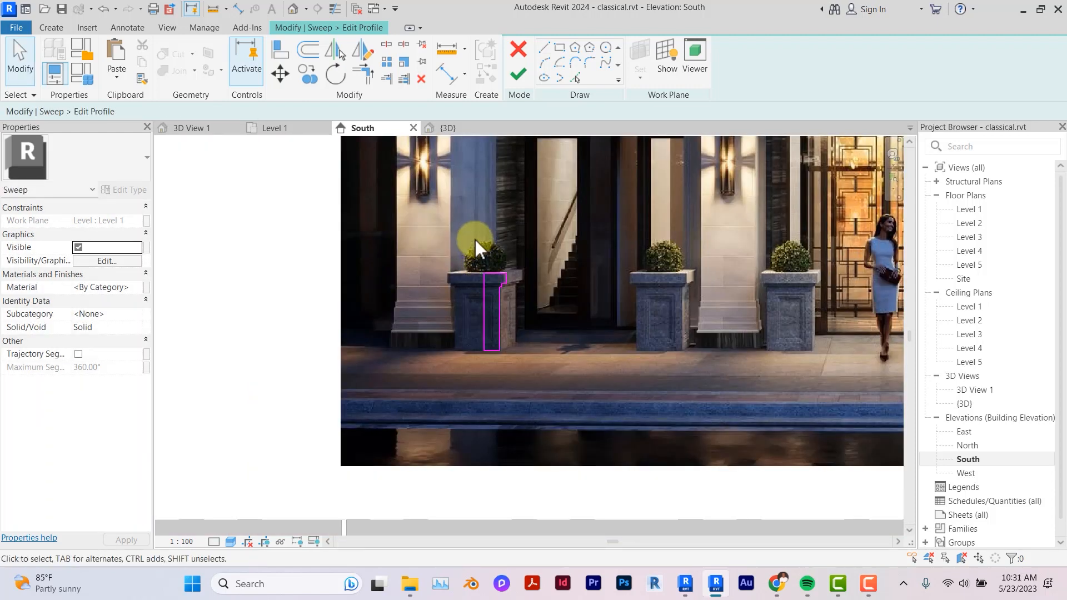
{"action": "left_click_drag", "start_coordinate": [475, 239], "coordinate": [593, 518]}
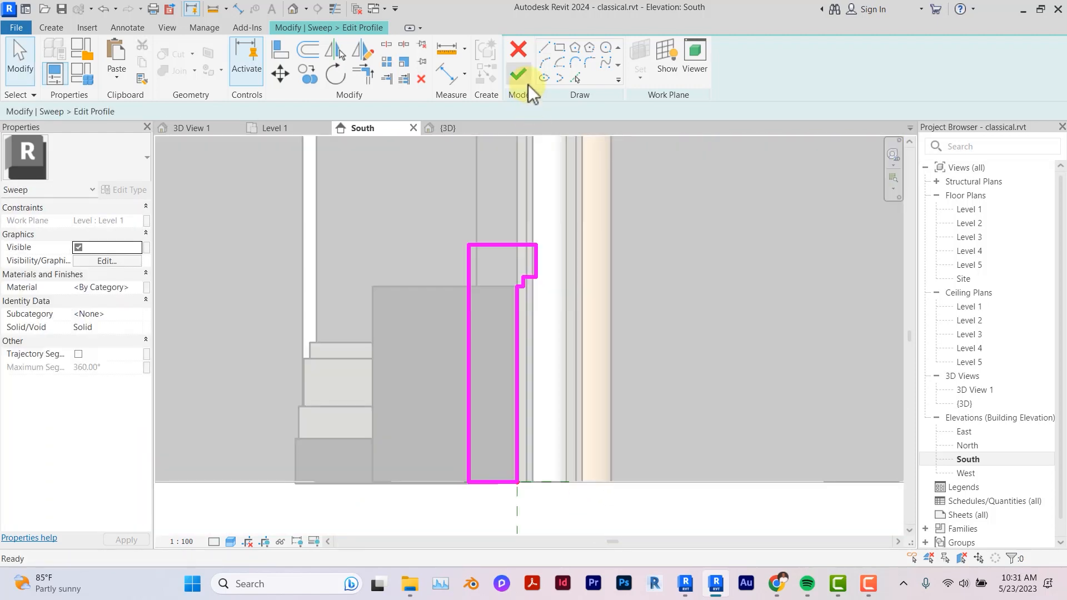
{"action": "left_click", "coordinate": [525, 82]}
{"action": "left_click", "coordinate": [515, 79]}
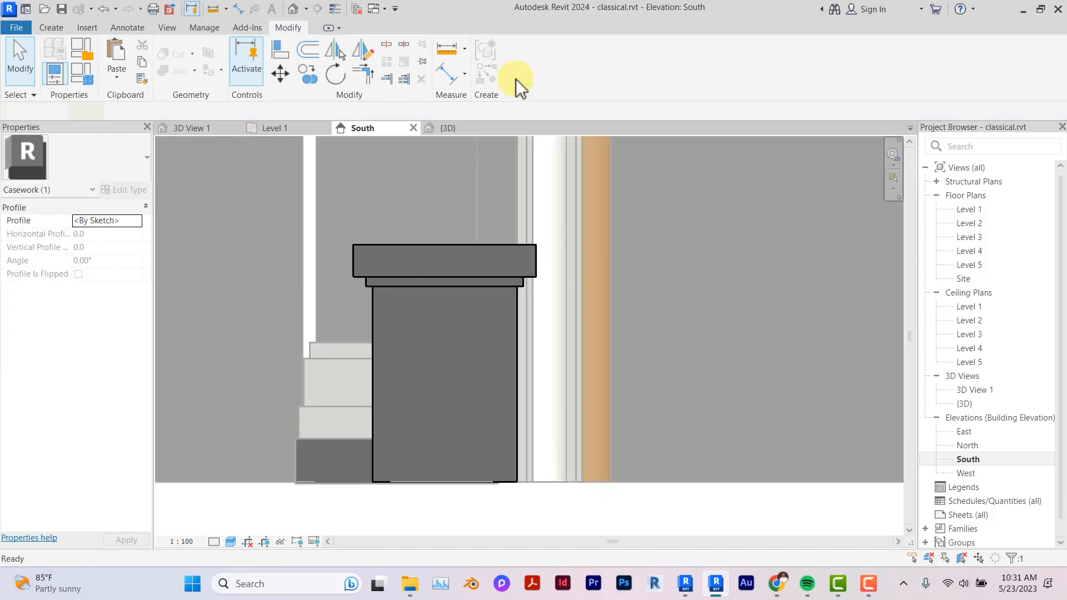
Step: Examine the planter's swept rim and inner extrusion in the 3D view
{"action": "scroll", "coordinate": [515, 78], "scroll_direction": "down", "scroll_amount": 2}
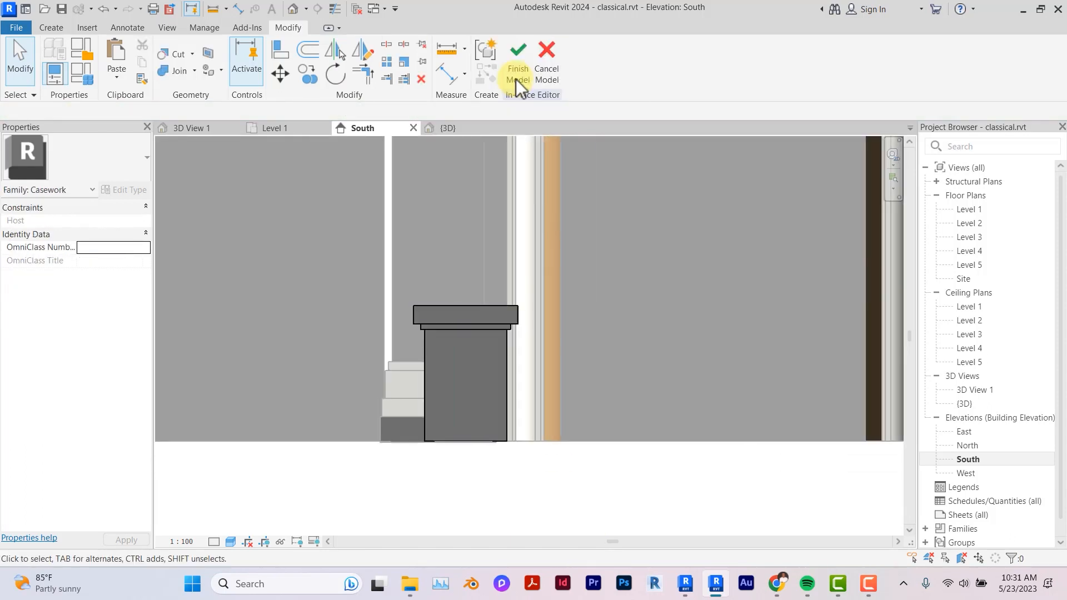
{"action": "left_click", "coordinate": [291, 8]}
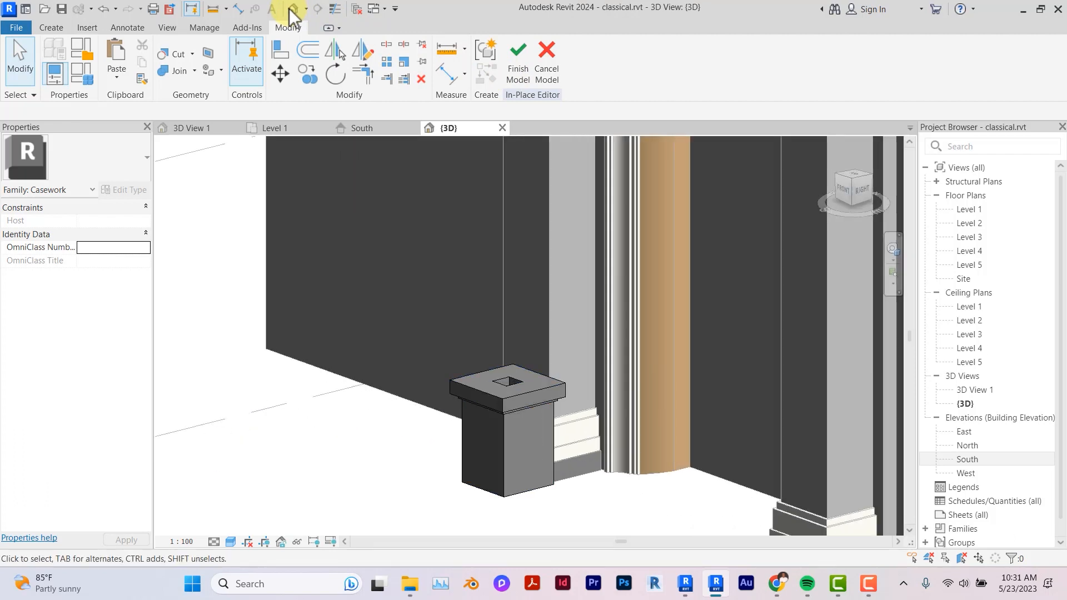
{"action": "left_click", "coordinate": [508, 401]}
{"action": "scroll", "coordinate": [508, 401], "scroll_direction": "up", "scroll_amount": 1}
{"action": "scroll", "coordinate": [508, 401], "scroll_direction": "up", "scroll_amount": 4}
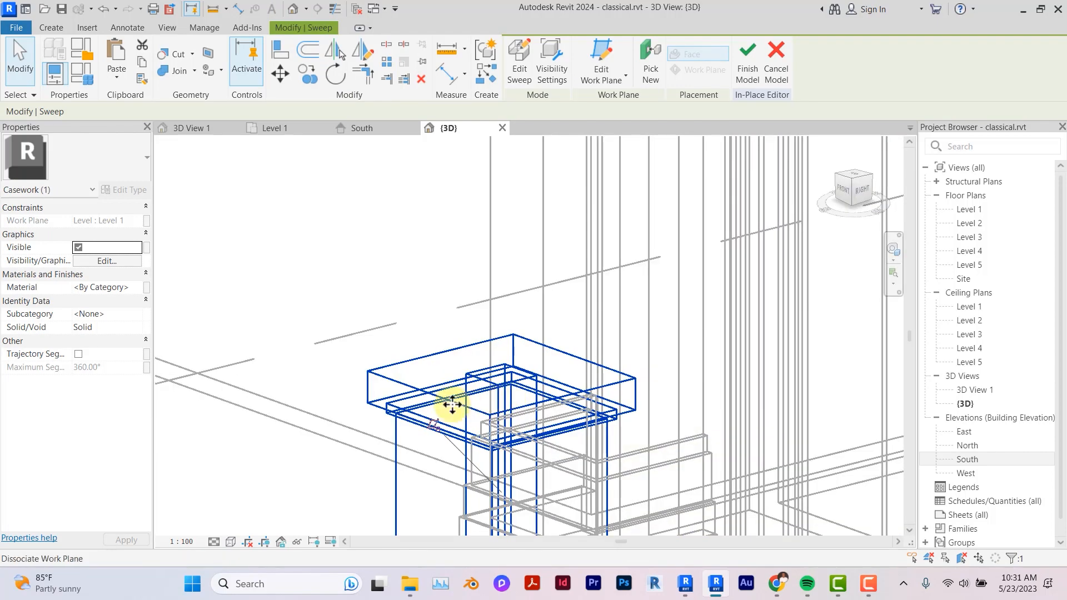
{"action": "left_click", "coordinate": [263, 418]}
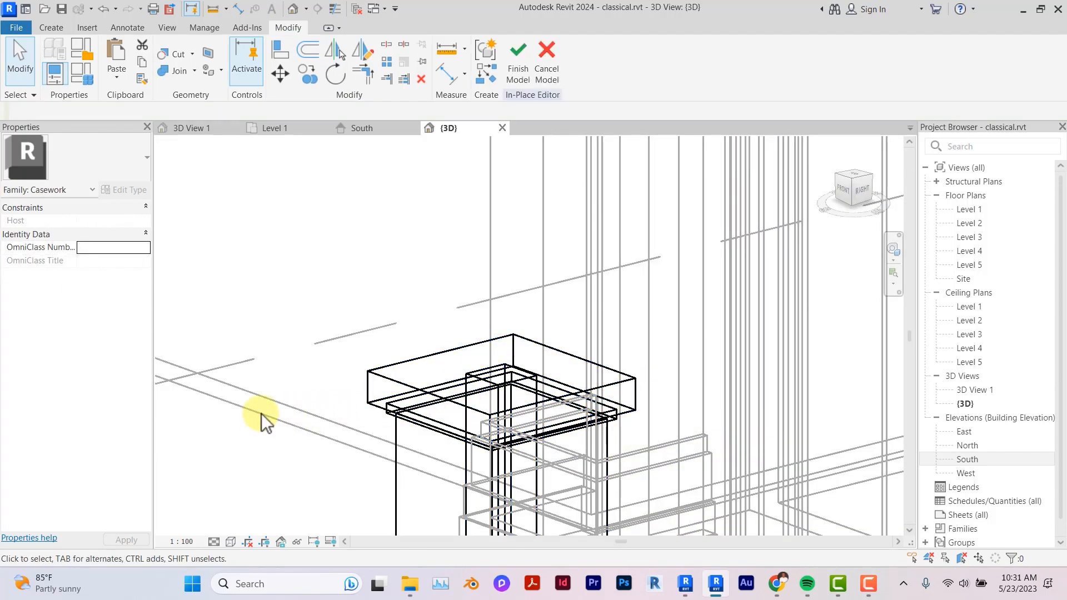
{"action": "left_click", "coordinate": [422, 410]}
{"action": "key", "text": "Escape"}
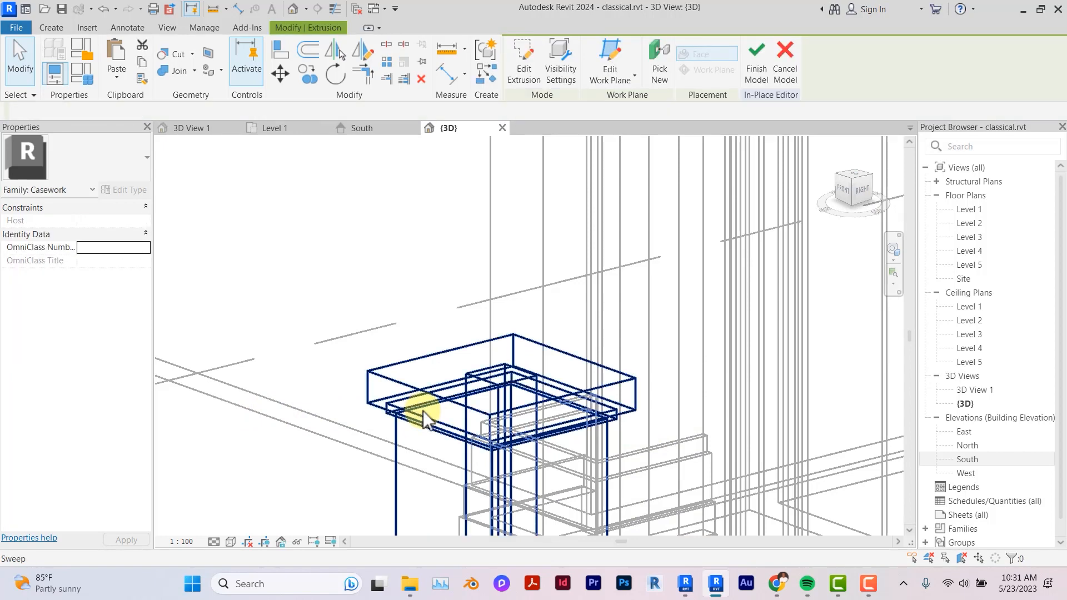
{"action": "scroll", "coordinate": [422, 411], "scroll_direction": "down", "scroll_amount": 3}
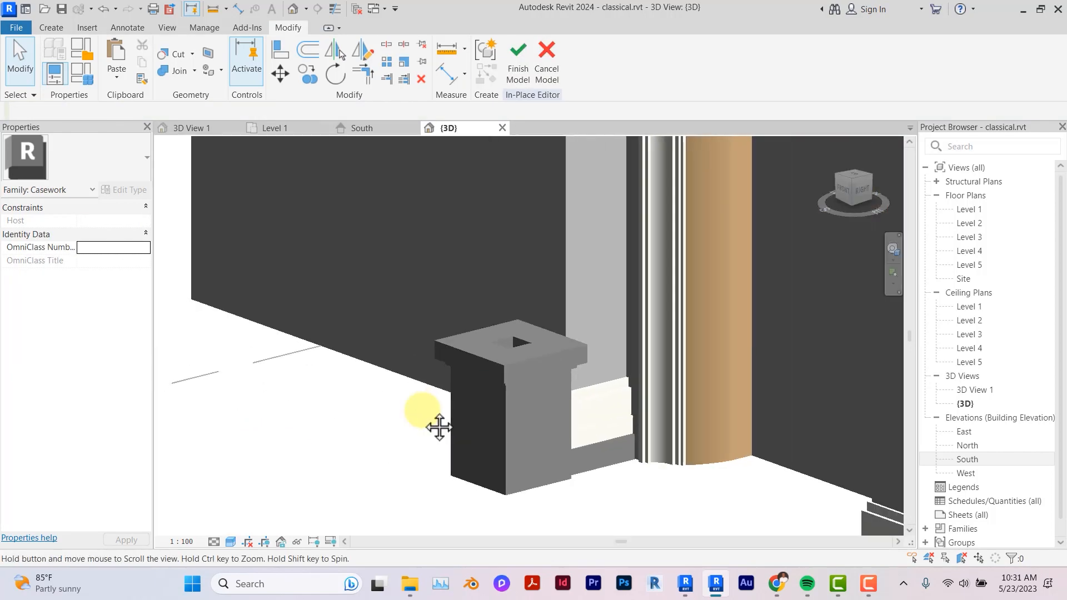
{"action": "mouse_move", "coordinate": [423, 411]}
{"action": "middle_mouse_down", "text": "shift"}
{"action": "mouse_move", "coordinate": [411, 438]}
{"action": "mouse_move", "coordinate": [445, 431]}
{"action": "middle_mouse_up", "text": "shift"}
Step: Compare the recessed front panel of the photo's planter with the modelled planter in the South elevation
{"action": "double_click", "coordinate": [967, 459]}
{"action": "scroll", "coordinate": [422, 411], "scroll_direction": "down", "scroll_amount": 3}
{"action": "scroll", "coordinate": [422, 411], "scroll_direction": "down", "scroll_amount": 2}
{"action": "scroll", "coordinate": [448, 359], "scroll_direction": "down", "scroll_amount": 2}
{"action": "scroll", "coordinate": [529, 195], "scroll_direction": "up", "scroll_amount": 3}
{"action": "scroll", "coordinate": [534, 182], "scroll_direction": "up", "scroll_amount": 4}
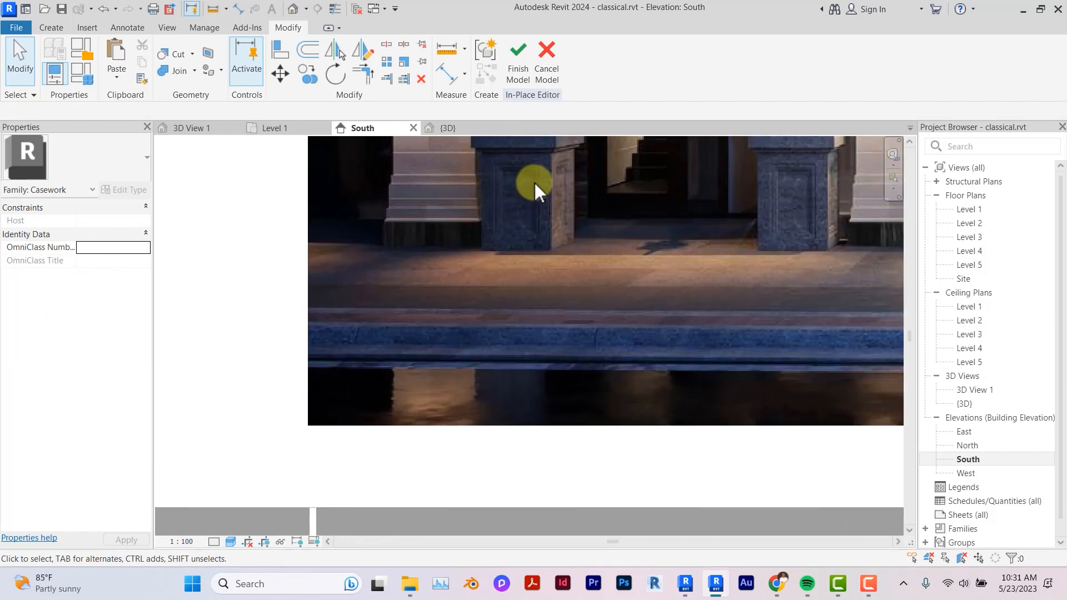
{"action": "scroll", "coordinate": [469, 297], "scroll_direction": "up", "scroll_amount": 2}
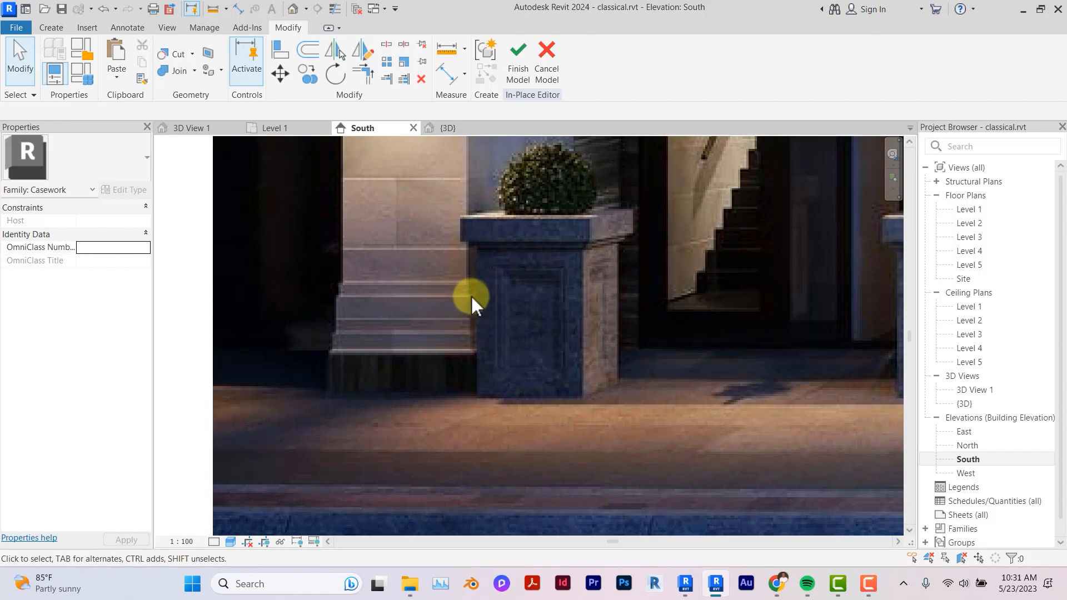
{"action": "scroll", "coordinate": [539, 288], "scroll_direction": "down", "scroll_amount": 2}
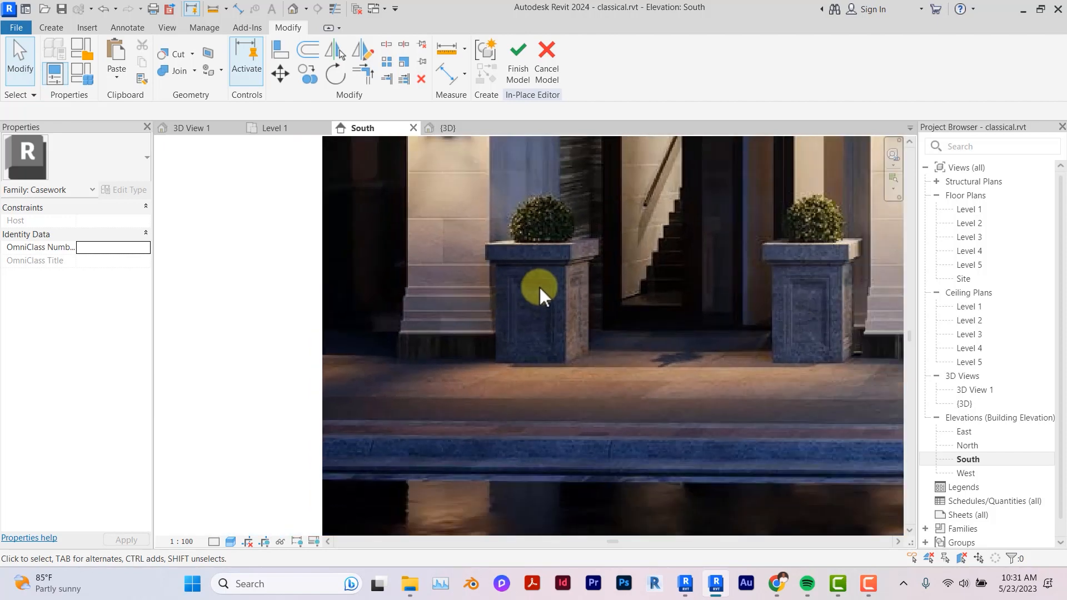
{"action": "middle_click_drag", "start_coordinate": [539, 288], "coordinate": [531, 173]}
{"action": "scroll", "coordinate": [529, 229], "scroll_direction": "down", "scroll_amount": 3}
{"action": "middle_click_drag", "start_coordinate": [539, 288], "coordinate": [517, 69]}
{"action": "scroll", "coordinate": [539, 287], "scroll_direction": "down", "scroll_amount": 2}
{"action": "middle_click_drag", "start_coordinate": [517, 308], "coordinate": [508, 124]}
{"action": "scroll", "coordinate": [455, 358], "scroll_direction": "up", "scroll_amount": 5}
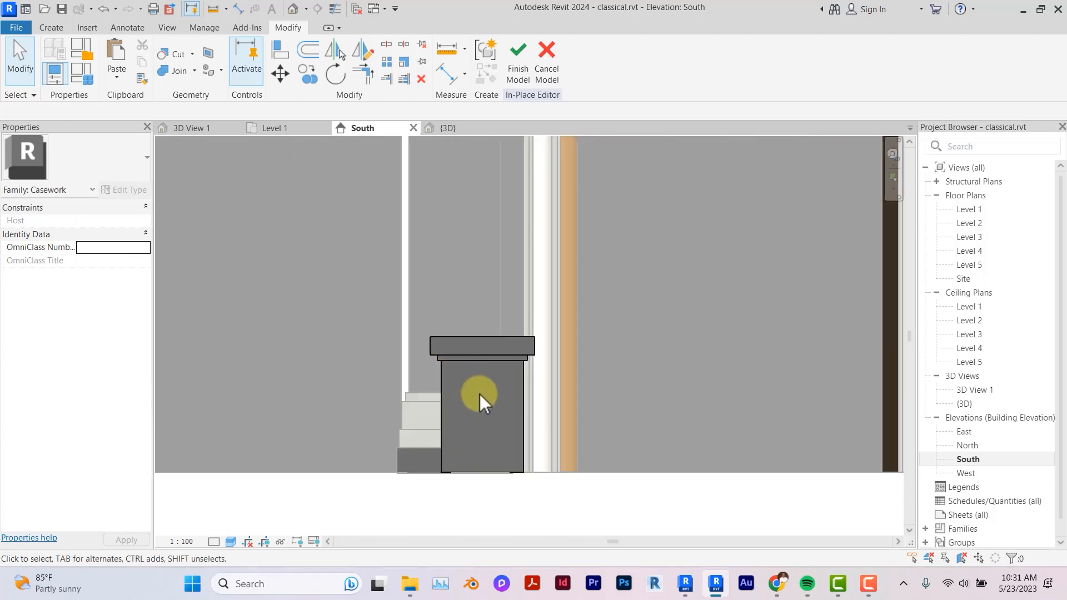
{"action": "middle_click_drag", "start_coordinate": [479, 395], "coordinate": [474, 597]}
{"action": "scroll", "coordinate": [479, 394], "scroll_direction": "down", "scroll_amount": 3}
{"action": "scroll", "coordinate": [479, 394], "scroll_direction": "down", "scroll_amount": 2}
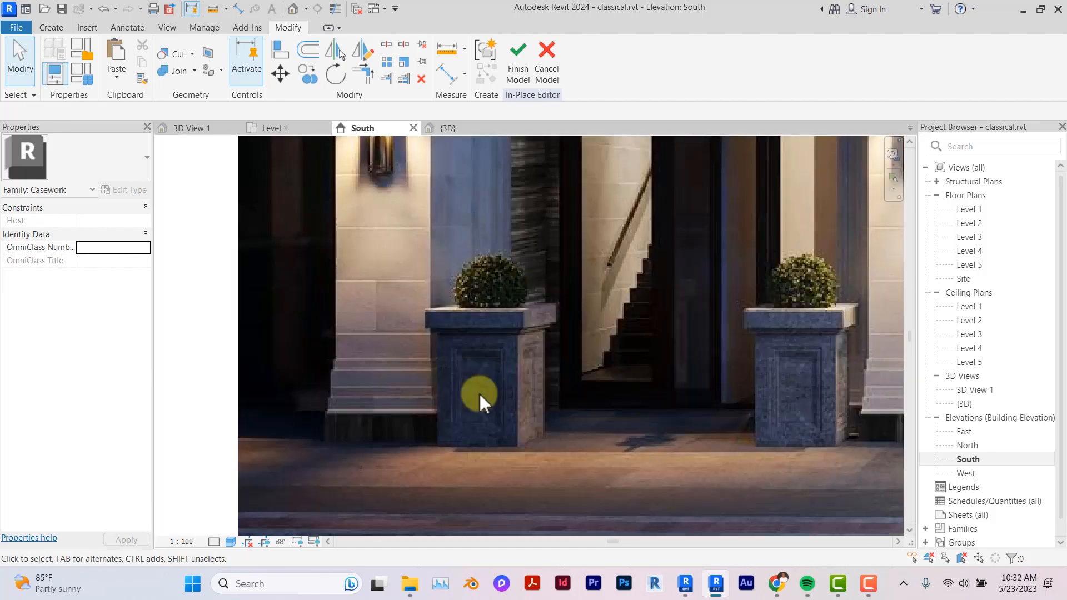
{"action": "scroll", "coordinate": [478, 392], "scroll_direction": "down", "scroll_amount": 6}
{"action": "middle_click_drag", "start_coordinate": [479, 392], "coordinate": [481, 379]}
{"action": "scroll", "coordinate": [482, 377], "scroll_direction": "up", "scroll_amount": 6}
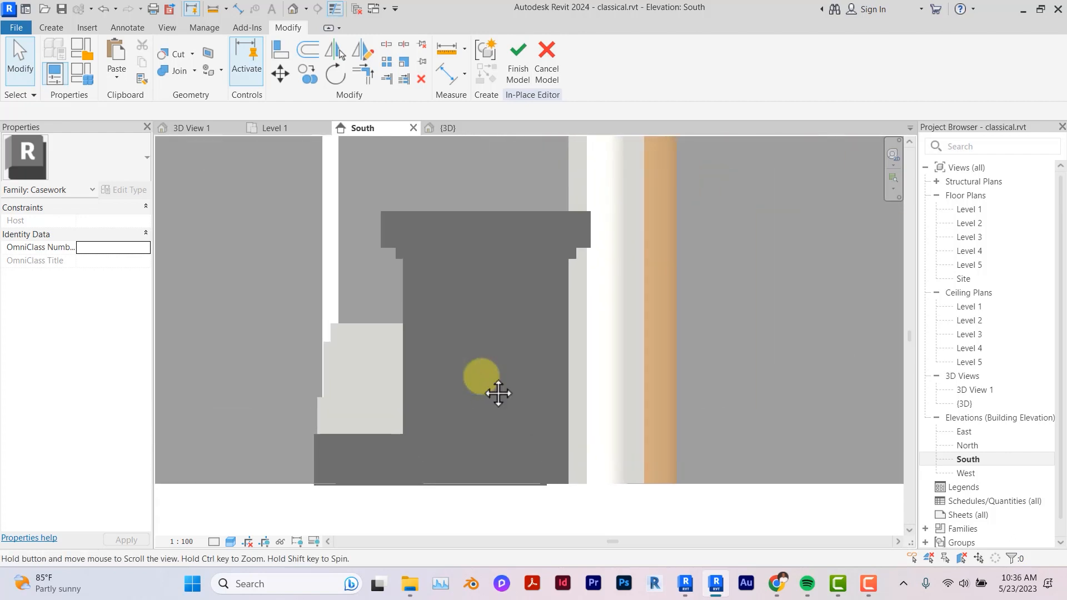
{"action": "middle_click_drag", "start_coordinate": [498, 394], "coordinate": [496, 399]}
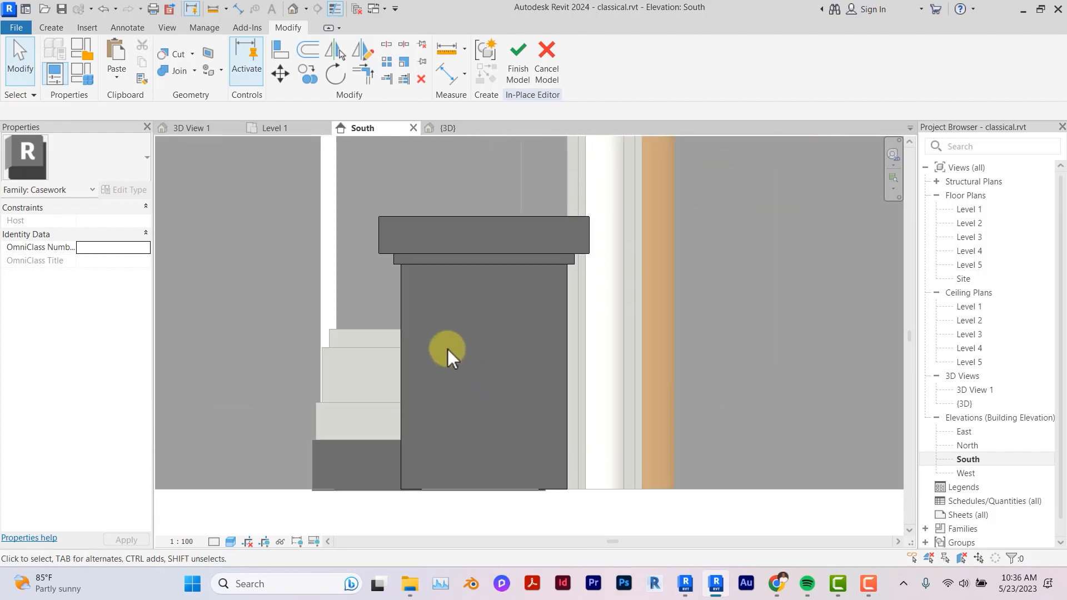
Step: Start a void extrusion using the planter's front face as the picked work plane
{"action": "left_click", "coordinate": [53, 29]}
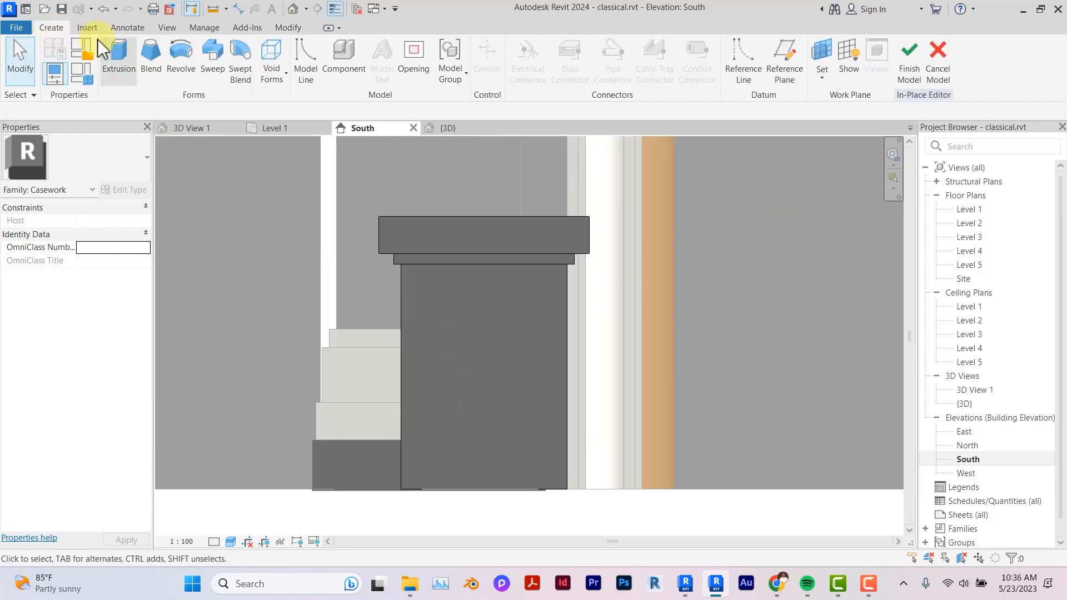
{"action": "left_click", "coordinate": [280, 79]}
{"action": "left_click", "coordinate": [302, 108]}
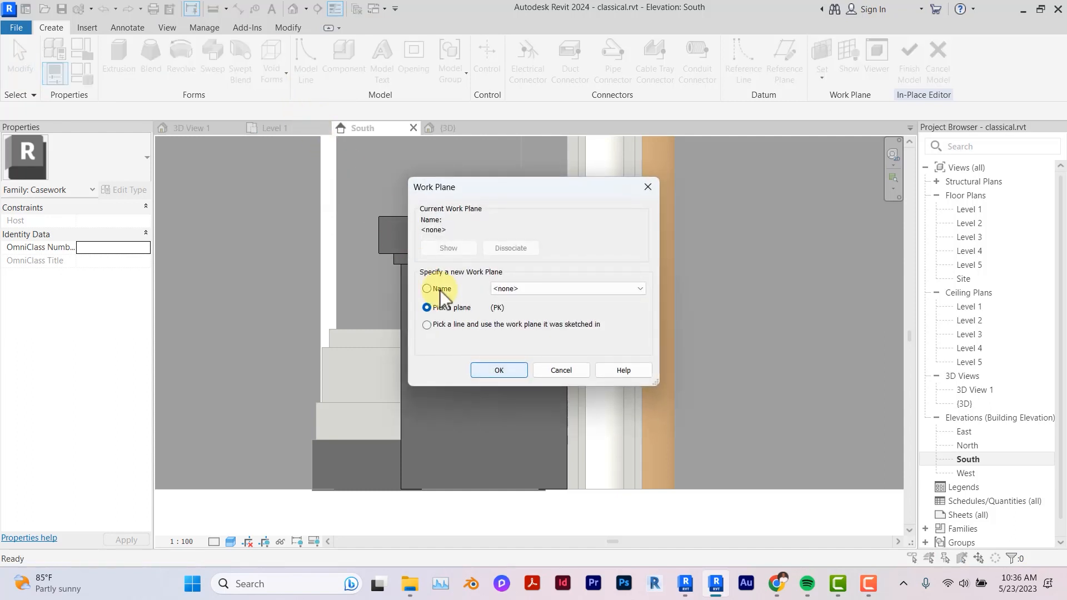
{"action": "left_click", "coordinate": [496, 370]}
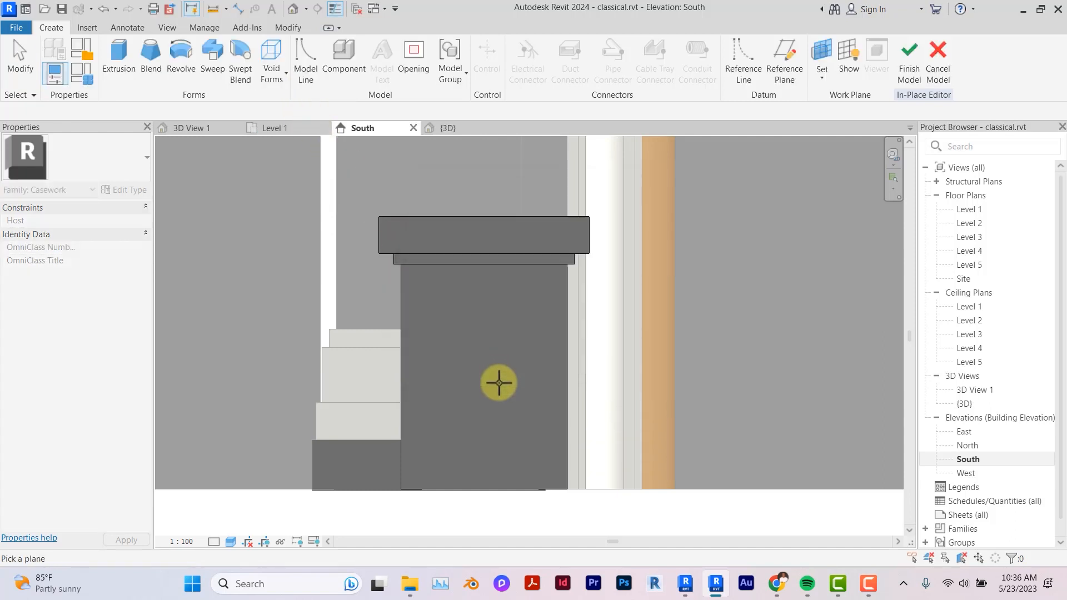
{"action": "left_click", "coordinate": [495, 488]}
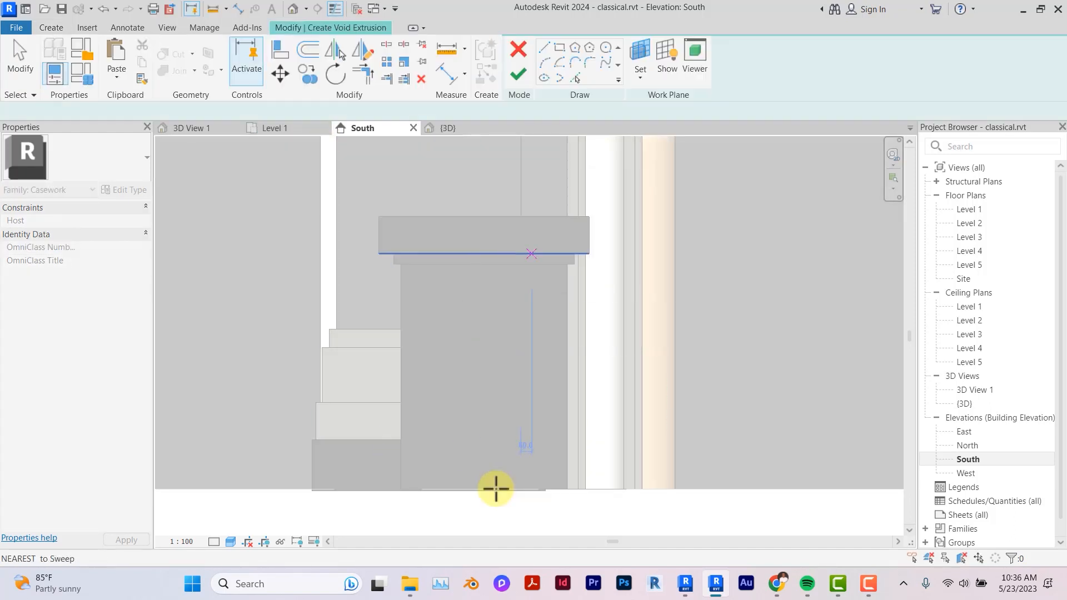
Step: Sketch a rectangle about 680 by 1040 mm on the planter's front face and finish the void extrusion with a 900 mm depth
{"action": "left_click", "coordinate": [565, 49]}
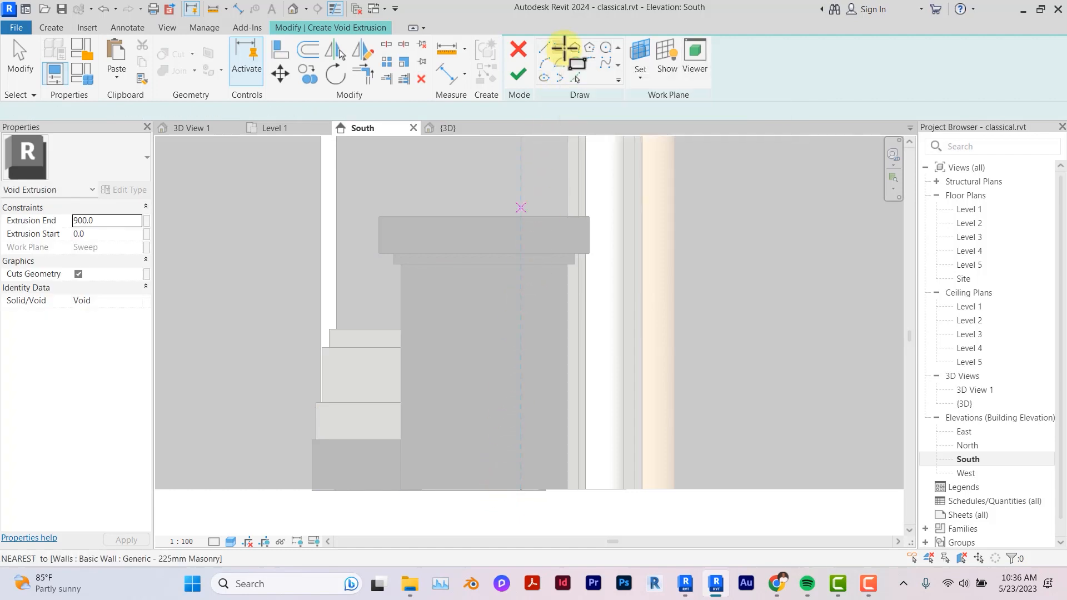
{"action": "left_click", "coordinate": [424, 279]}
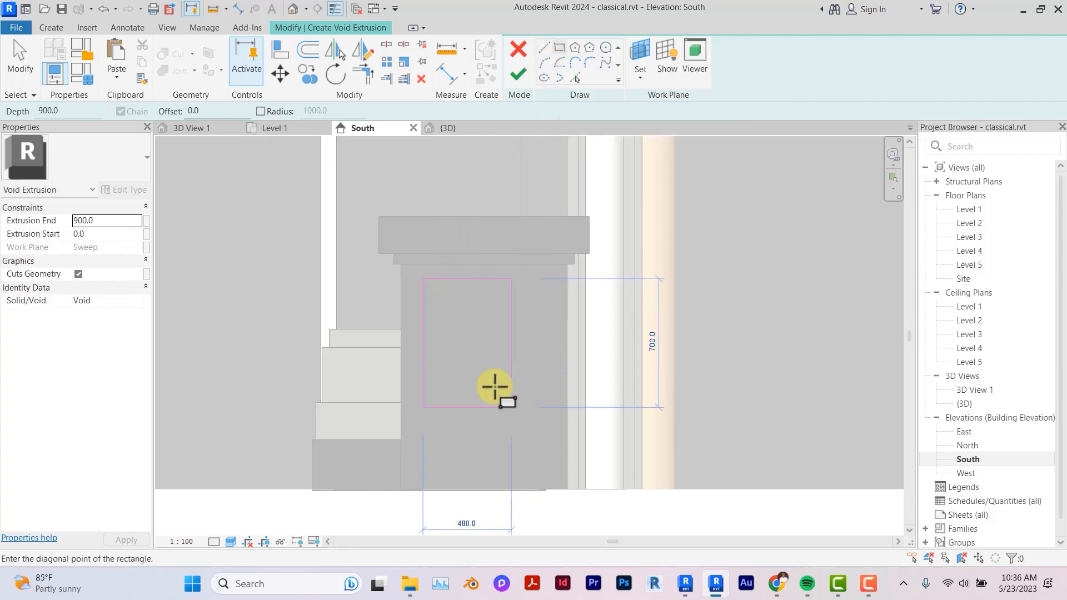
{"action": "left_click", "coordinate": [549, 470]}
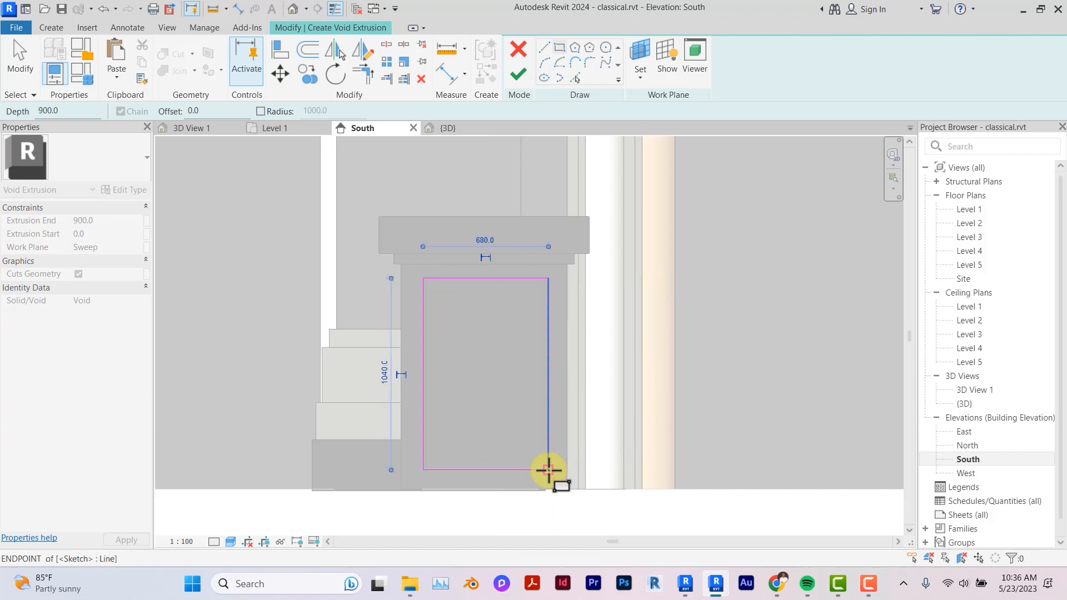
{"action": "left_click", "coordinate": [518, 76]}
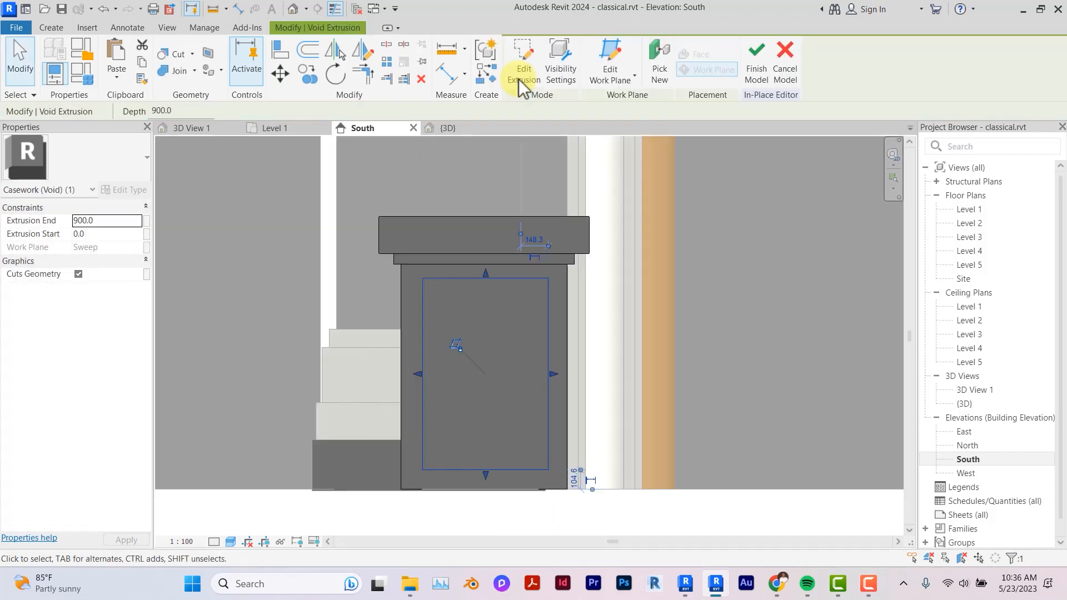
{"action": "key", "text": "Escape"}
Step: Set the front panel's void extrusion depth to 200 mm in the 3D view
{"action": "left_click", "coordinate": [294, 7]}
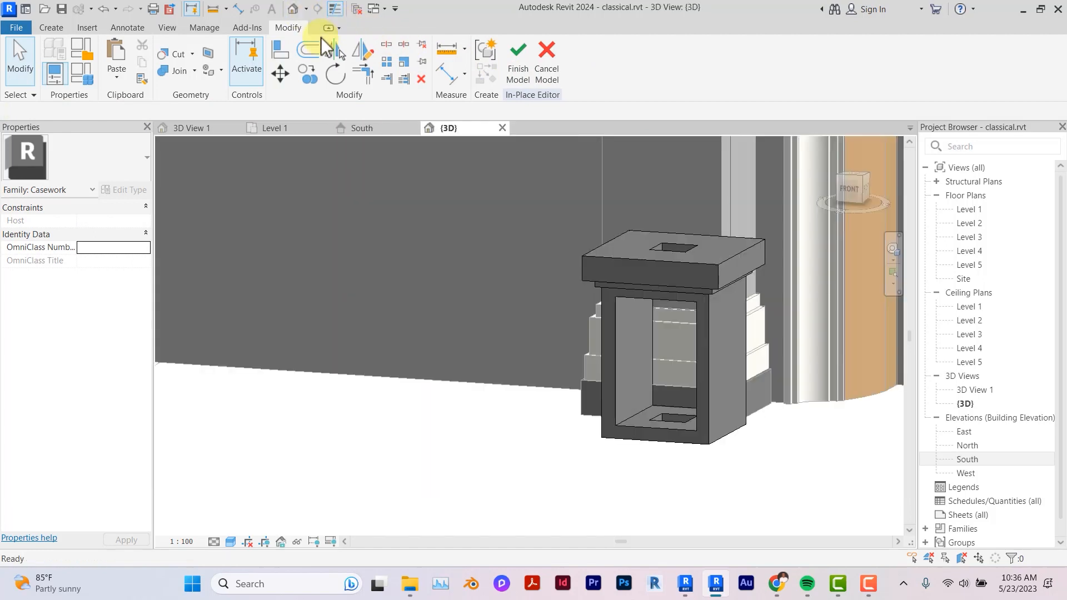
{"action": "key", "text": "Tab"}
{"action": "left_click", "coordinate": [618, 395]}
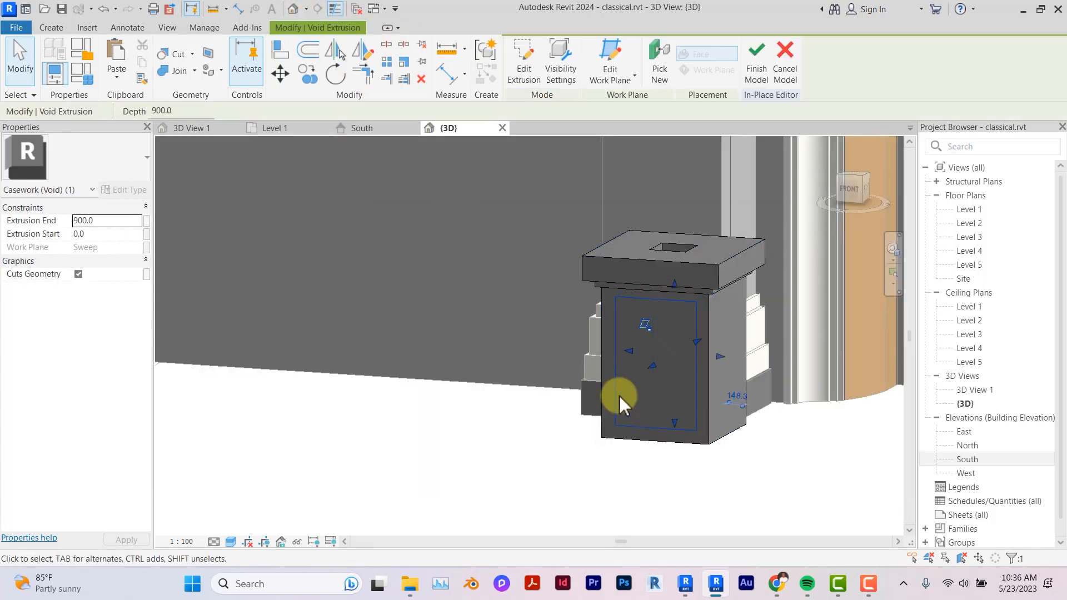
{"action": "scroll", "coordinate": [685, 349], "scroll_direction": "up", "scroll_amount": 3}
{"action": "left_click_drag", "start_coordinate": [708, 333], "coordinate": [668, 369]}
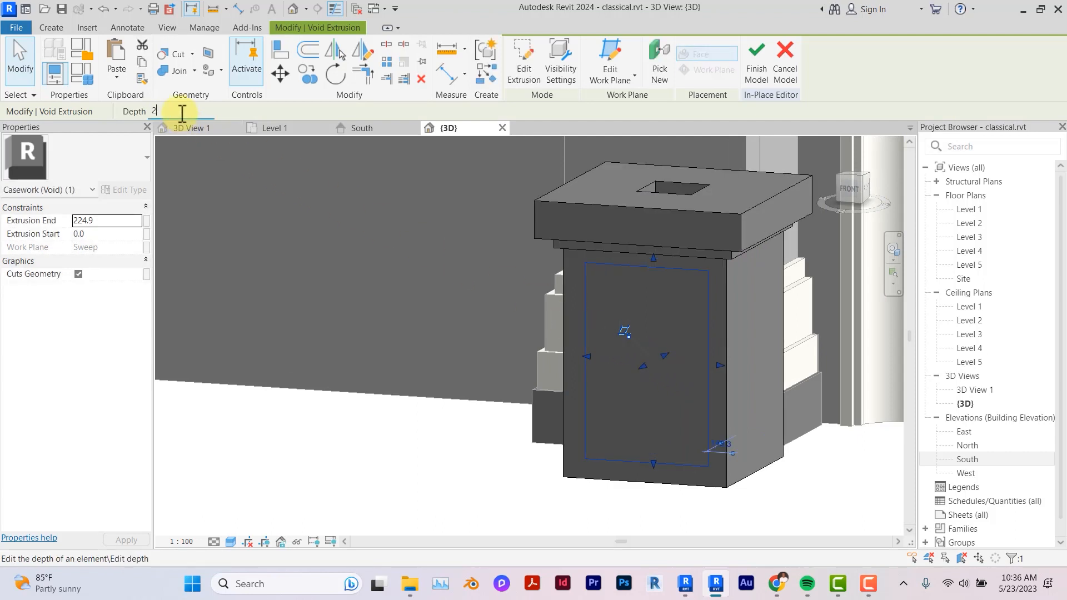
{"action": "key", "text": "Return"}
{"action": "left_click", "coordinate": [471, 479]}
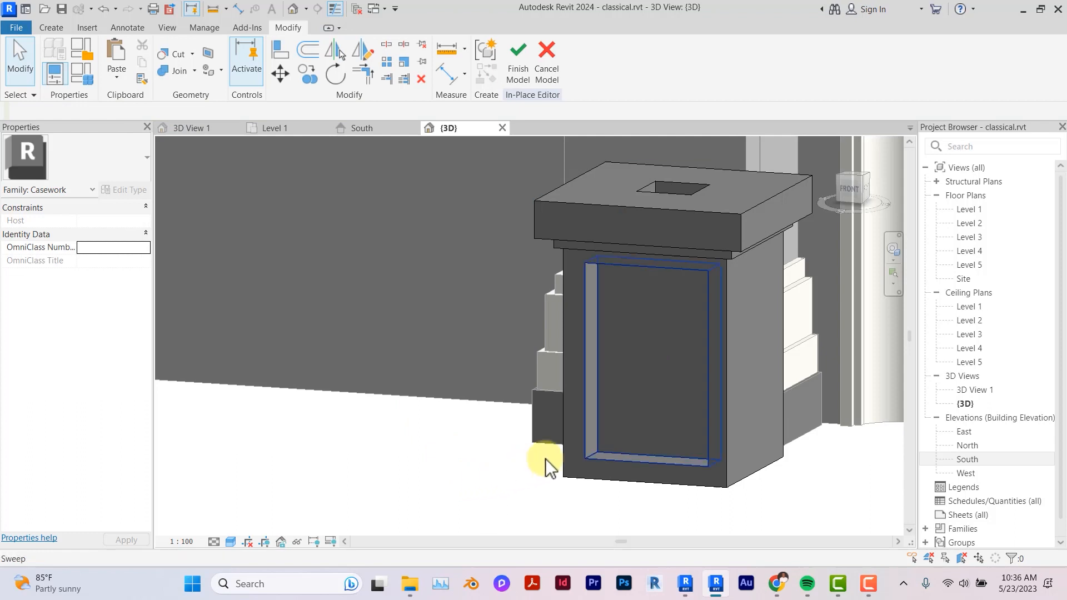
Step: Set the front panel's void extrusion depth to 150 mm
{"action": "left_click", "coordinate": [599, 444]}
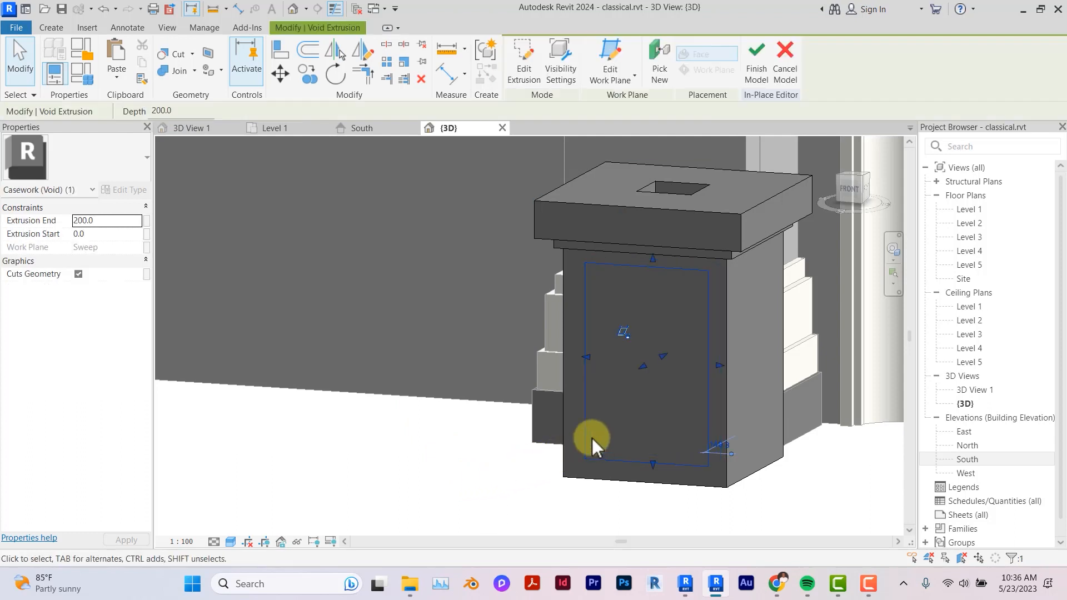
{"action": "left_click", "coordinate": [183, 111]}
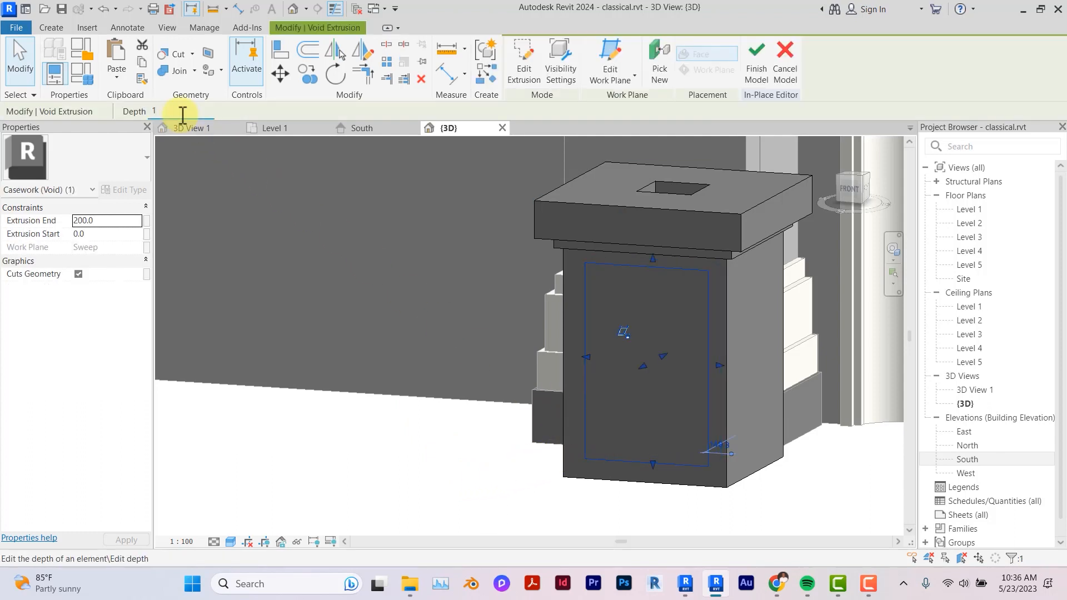
{"action": "key", "text": "Return"}
{"action": "left_click", "coordinate": [449, 390]}
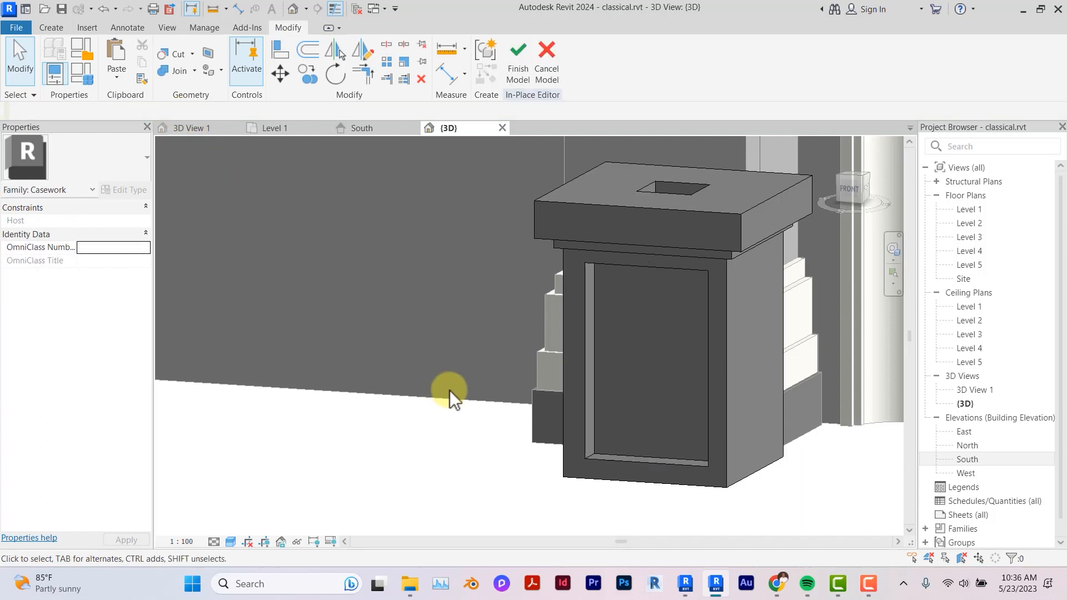
Step: Open the South elevation and inspect the void extrusion on the planter's front face
{"action": "double_click", "coordinate": [965, 461]}
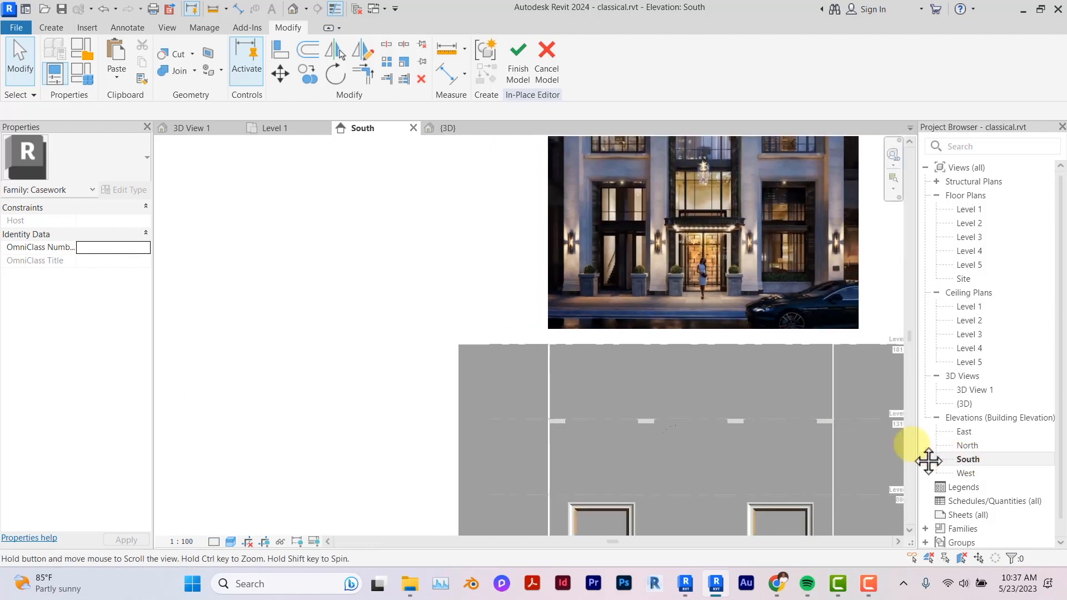
{"action": "middle_click_drag", "start_coordinate": [927, 461], "coordinate": [861, 189]}
{"action": "scroll", "coordinate": [475, 313], "scroll_direction": "up", "scroll_amount": 11}
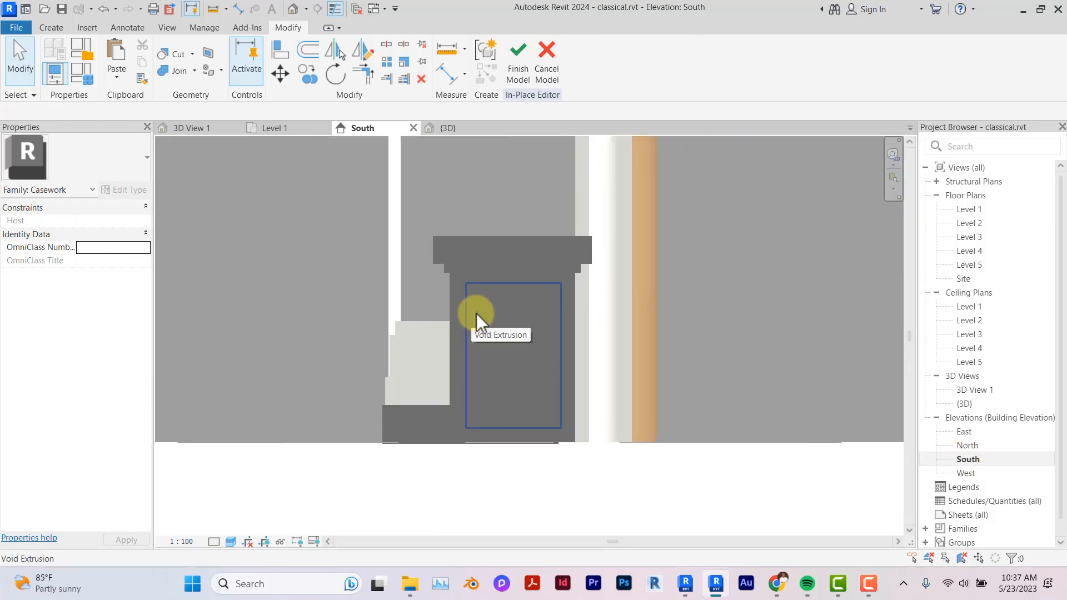
{"action": "scroll", "coordinate": [476, 313], "scroll_direction": "up", "scroll_amount": 5}
{"action": "left_click", "coordinate": [514, 308]}
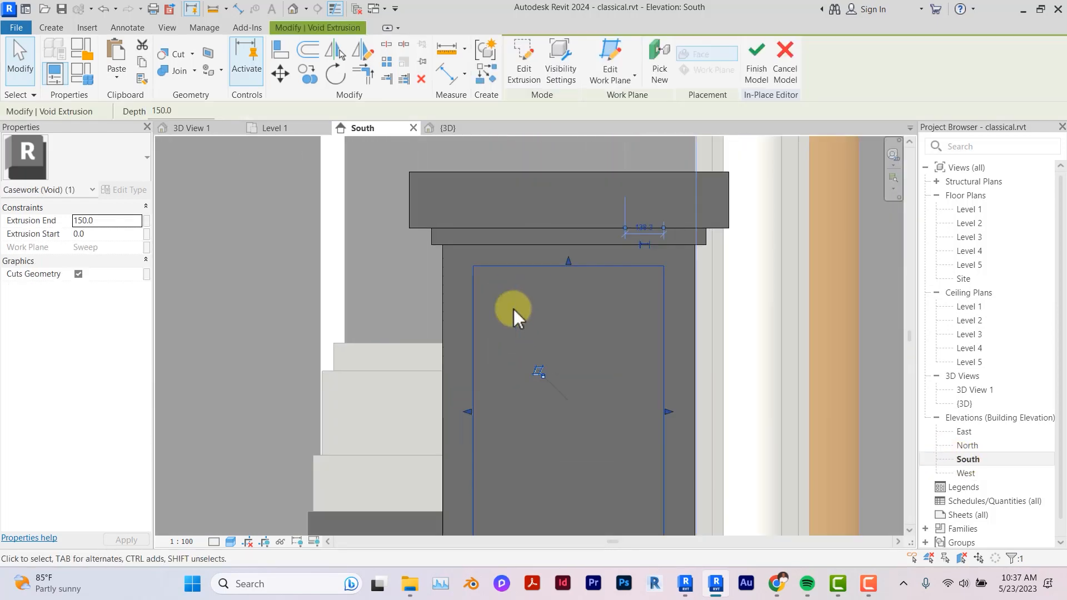
{"action": "scroll", "coordinate": [328, 289], "scroll_direction": "down", "scroll_amount": 3}
{"action": "left_click", "coordinate": [328, 290]}
{"action": "left_click", "coordinate": [517, 61]}
{"action": "left_click", "coordinate": [623, 343]}
{"action": "left_click", "coordinate": [524, 281]}
{"action": "left_click", "coordinate": [522, 61]}
Step: Start a sweep and sketch its closed rectangular path along the edges of the planter's recessed front panel
{"action": "left_click", "coordinate": [51, 27]}
{"action": "left_click", "coordinate": [211, 74]}
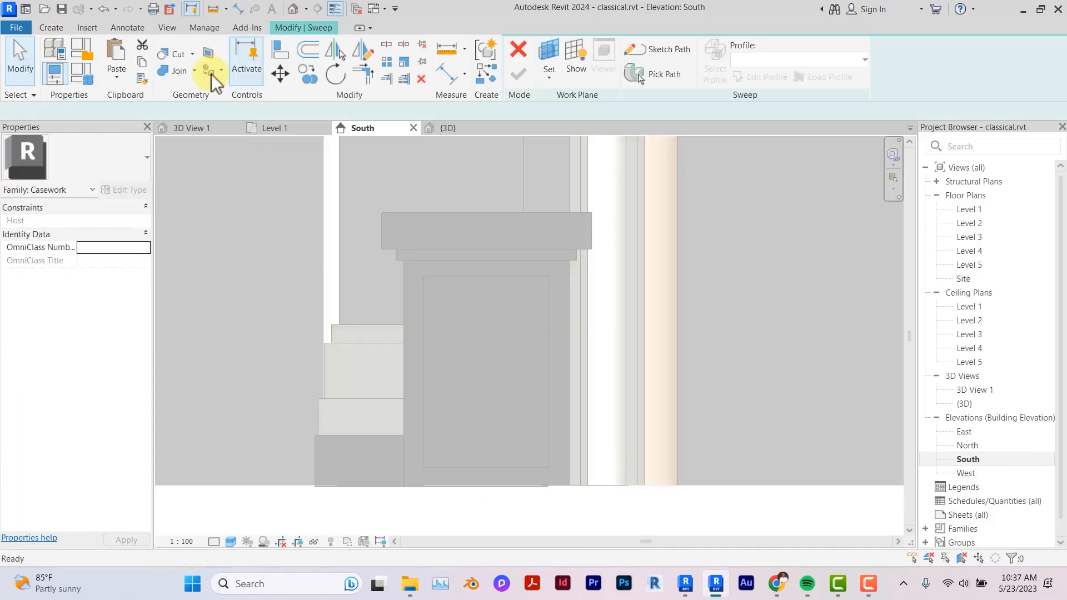
{"action": "left_click", "coordinate": [664, 49]}
{"action": "left_click", "coordinate": [514, 371]}
{"action": "left_click", "coordinate": [498, 467]}
{"action": "left_click", "coordinate": [518, 74]}
{"action": "left_click", "coordinate": [663, 50]}
{"action": "left_click", "coordinate": [486, 292]}
{"action": "left_click_drag", "start_coordinate": [485, 292], "coordinate": [424, 371]}
{"action": "left_click", "coordinate": [518, 74]}
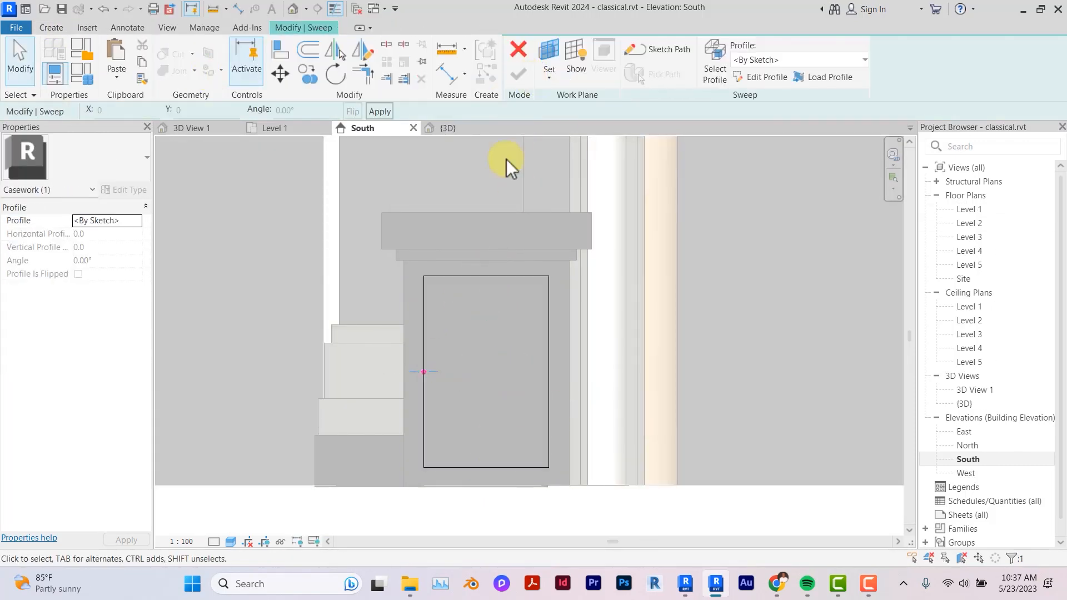
Step: Sketch a stepped moulding profile with a curved arc segment in the Level 1 plan and finish the sweep
{"action": "left_click", "coordinate": [760, 77]}
{"action": "left_click", "coordinate": [266, 456]}
{"action": "left_click", "coordinate": [390, 449]}
{"action": "left_click", "coordinate": [390, 289]}
{"action": "left_click", "coordinate": [422, 448]}
{"action": "left_click", "coordinate": [421, 411]}
{"action": "left_click", "coordinate": [545, 62]}
{"action": "left_click", "coordinate": [442, 390]}
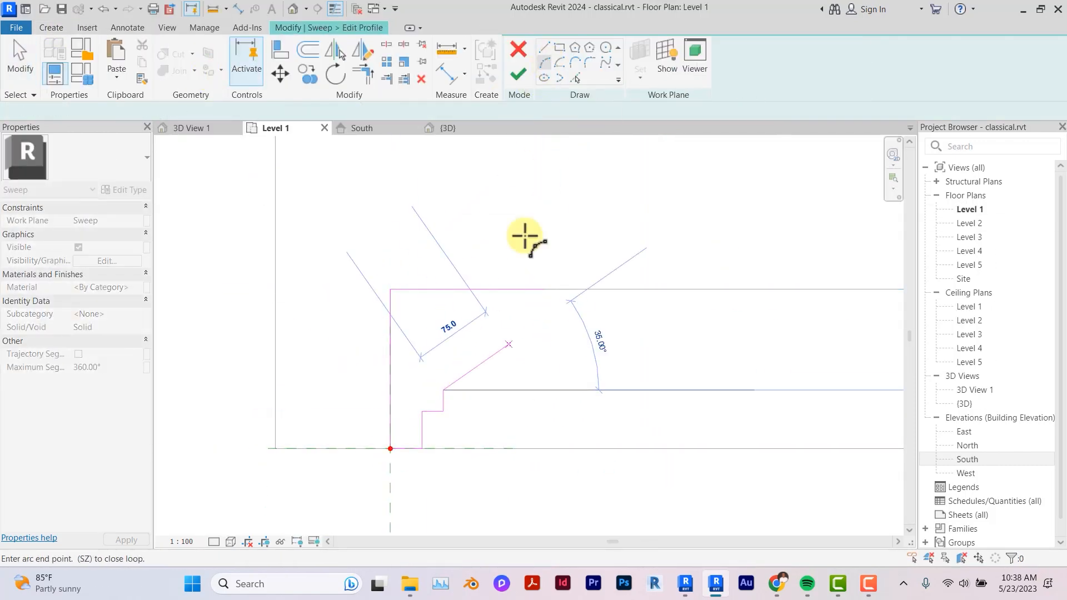
{"action": "left_click", "coordinate": [509, 290]}
{"action": "left_click", "coordinate": [535, 309]}
{"action": "left_click", "coordinate": [518, 74]}
{"action": "left_click", "coordinate": [520, 75]}
Step: Copy the front panel's moulding sweep in the Level 1 plan and rotate the copy parallel to the planter's east side
{"action": "double_click", "coordinate": [967, 459]}
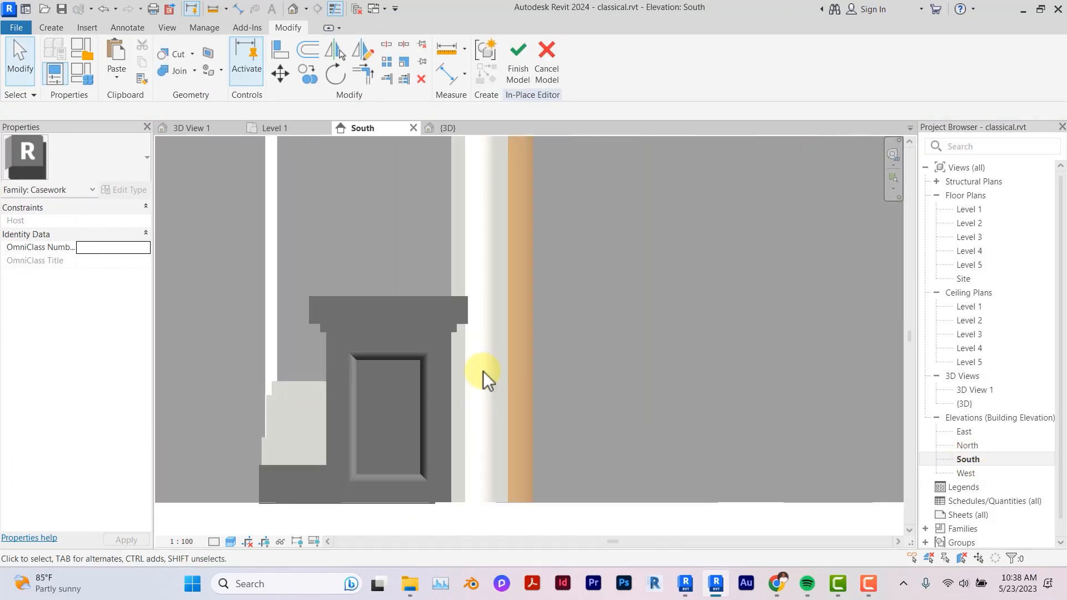
{"action": "left_click", "coordinate": [362, 389]}
{"action": "double_click", "coordinate": [969, 209]}
{"action": "middle_click_drag", "start_coordinate": [483, 244], "coordinate": [481, 303]}
{"action": "left_click", "coordinate": [280, 74]}
{"action": "left_click", "coordinate": [344, 406]}
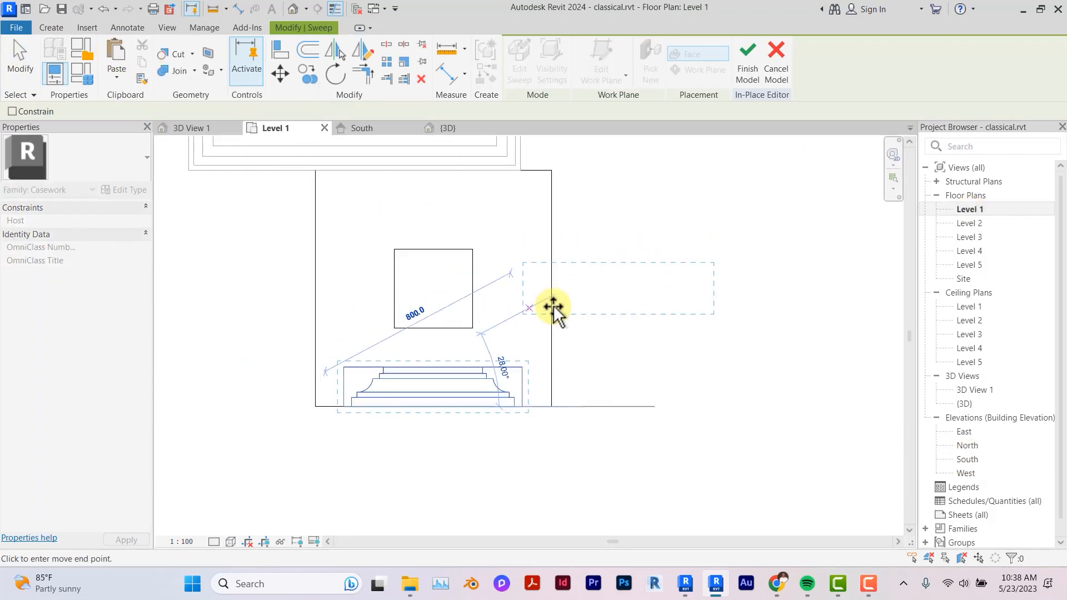
{"action": "key", "text": "ctrl+v"}
{"action": "left_click", "coordinate": [335, 74]}
Step: Move the rotated moulding copy into position against the planter's east face
{"action": "left_click", "coordinate": [280, 74]}
{"action": "left_click", "coordinate": [659, 284]}
{"action": "scroll", "coordinate": [540, 281], "scroll_direction": "up", "scroll_amount": 3}
{"action": "left_click", "coordinate": [544, 281]}
{"action": "scroll", "coordinate": [542, 286], "scroll_direction": "down", "scroll_amount": 2}
{"action": "left_click", "coordinate": [578, 58]}
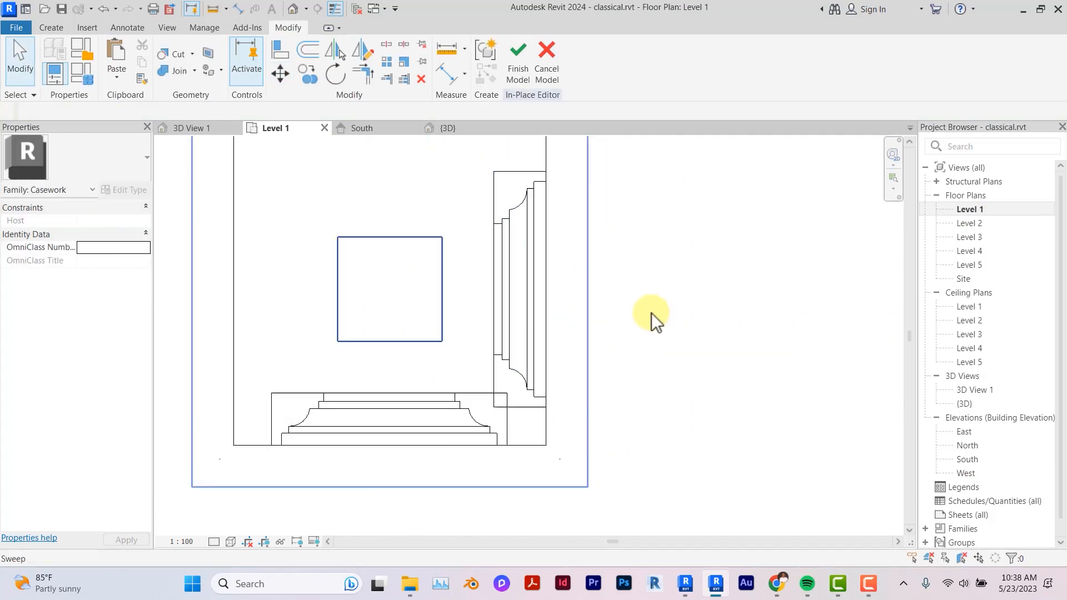
Step: Examine the copied moulding on the planter's side face in the 3D view
{"action": "left_click", "coordinate": [293, 9]}
{"action": "middle_click_drag", "start_coordinate": [500, 311], "coordinate": [478, 328], "text": "shift"}
{"action": "scroll", "coordinate": [500, 311], "scroll_direction": "up", "scroll_amount": 2}
{"action": "left_click", "coordinate": [472, 226]}
{"action": "left_click", "coordinate": [173, 53]}
{"action": "key", "text": "Escape"}
{"action": "left_click", "coordinate": [449, 231]}
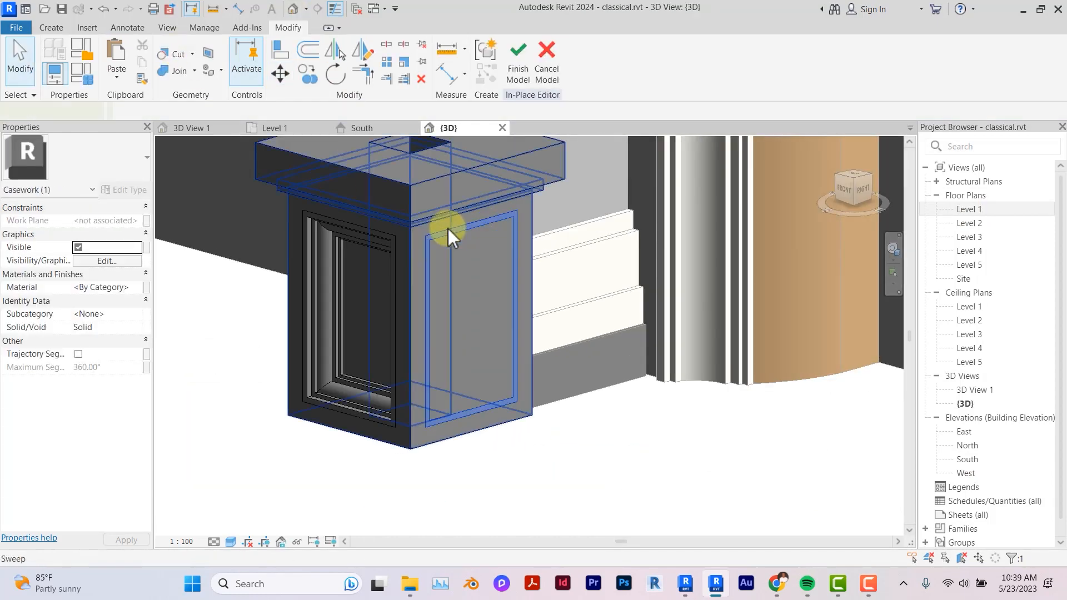
{"action": "key", "text": "Escape"}
{"action": "left_click", "coordinate": [452, 422]}
{"action": "middle_click_drag", "start_coordinate": [453, 421], "coordinate": [421, 477]}
{"action": "key", "text": "Escape"}
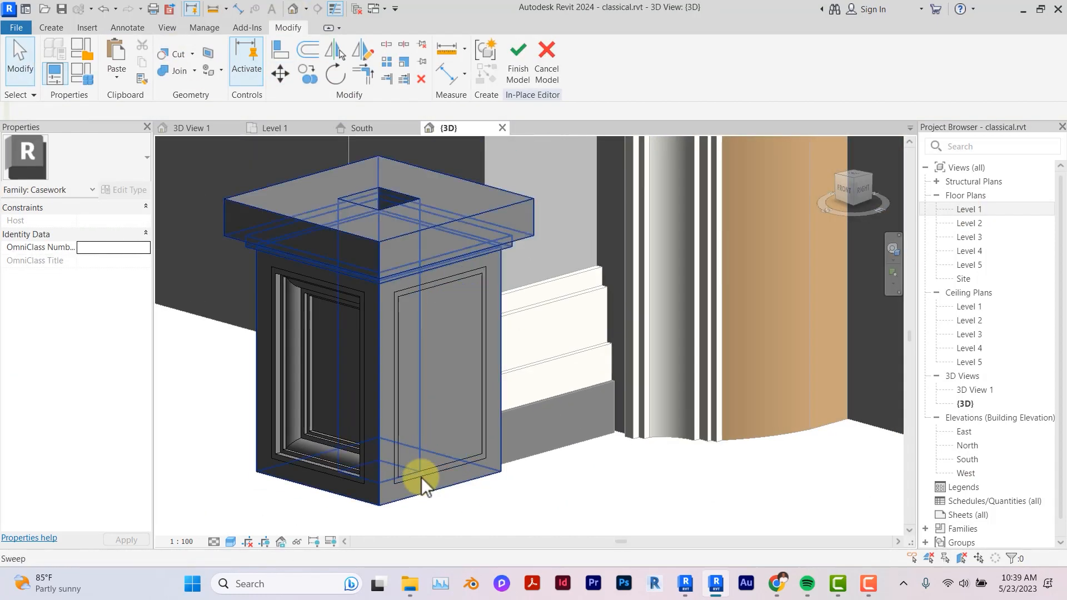
Step: Start a void extrusion using the planter's side face as the picked work plane
{"action": "left_click", "coordinate": [47, 30]}
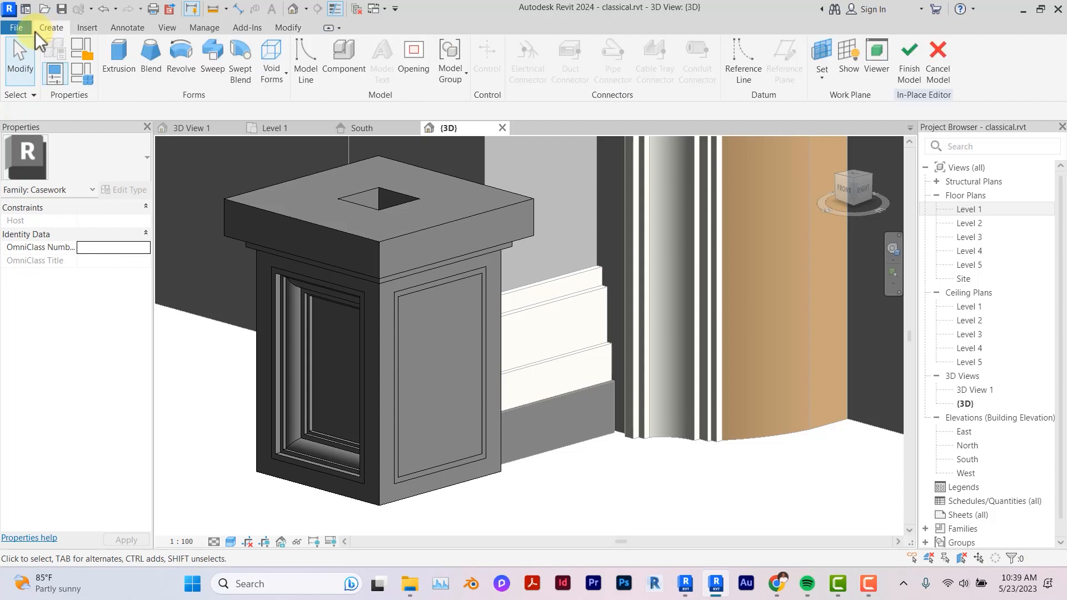
{"action": "left_click", "coordinate": [272, 58]}
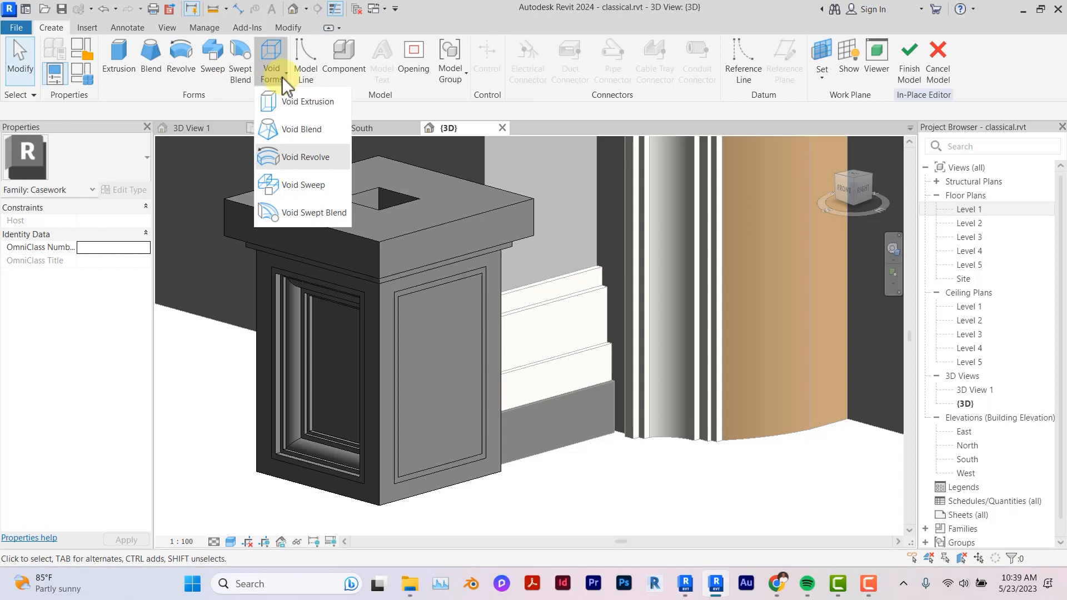
{"action": "left_click", "coordinate": [319, 105]}
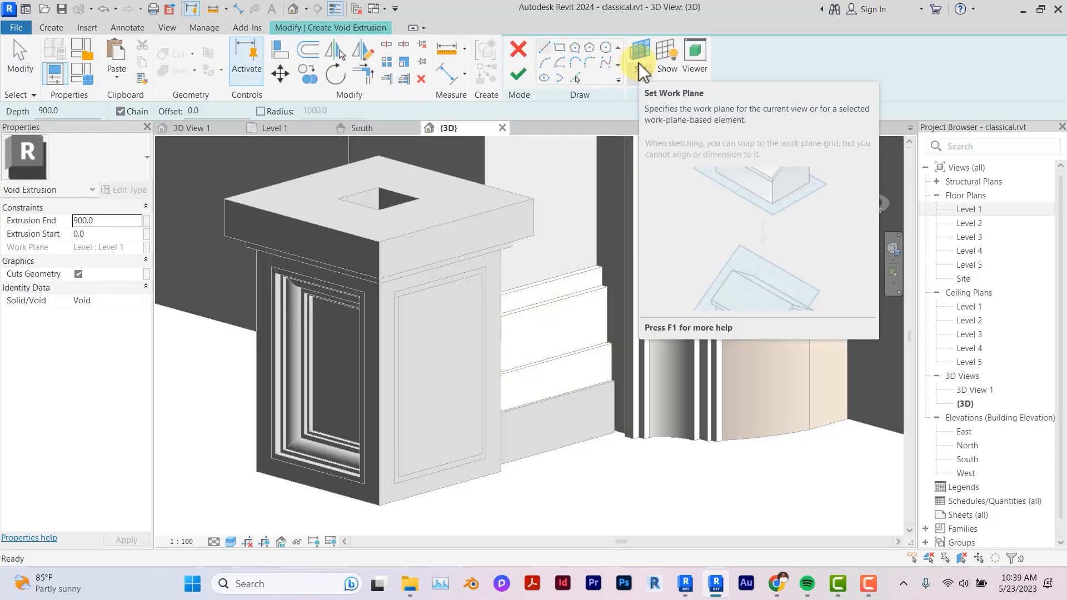
{"action": "left_click", "coordinate": [638, 62]}
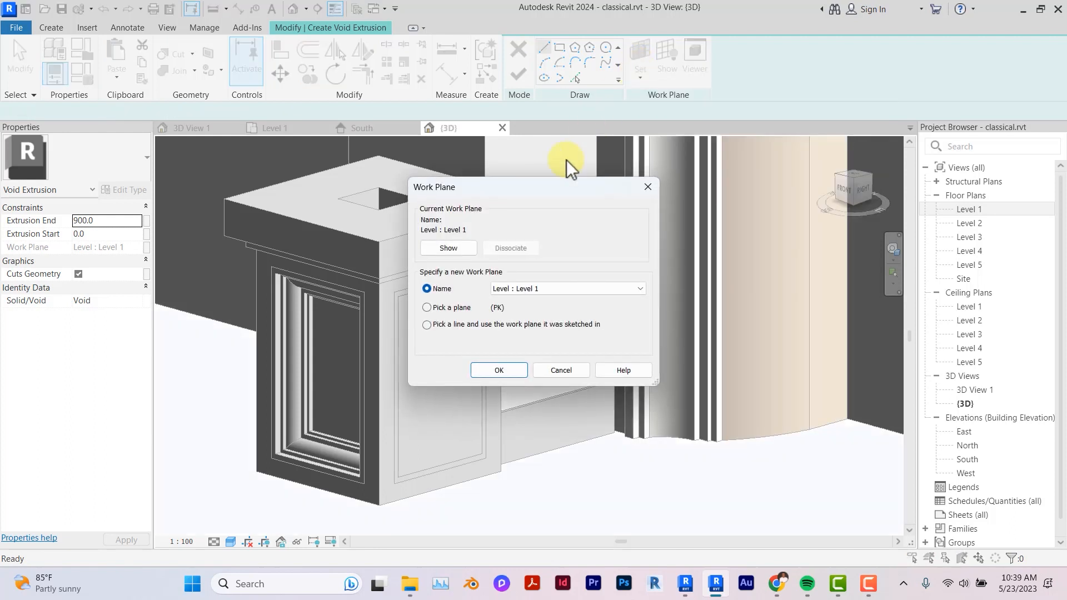
{"action": "left_click", "coordinate": [456, 309]}
{"action": "left_click", "coordinate": [482, 369]}
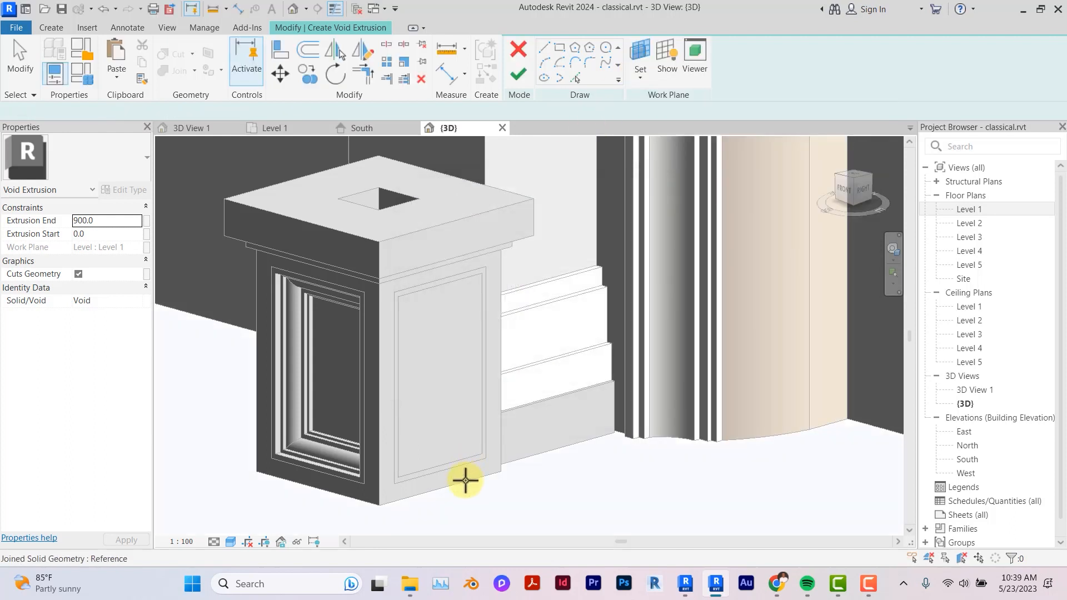
{"action": "left_click", "coordinate": [466, 481]}
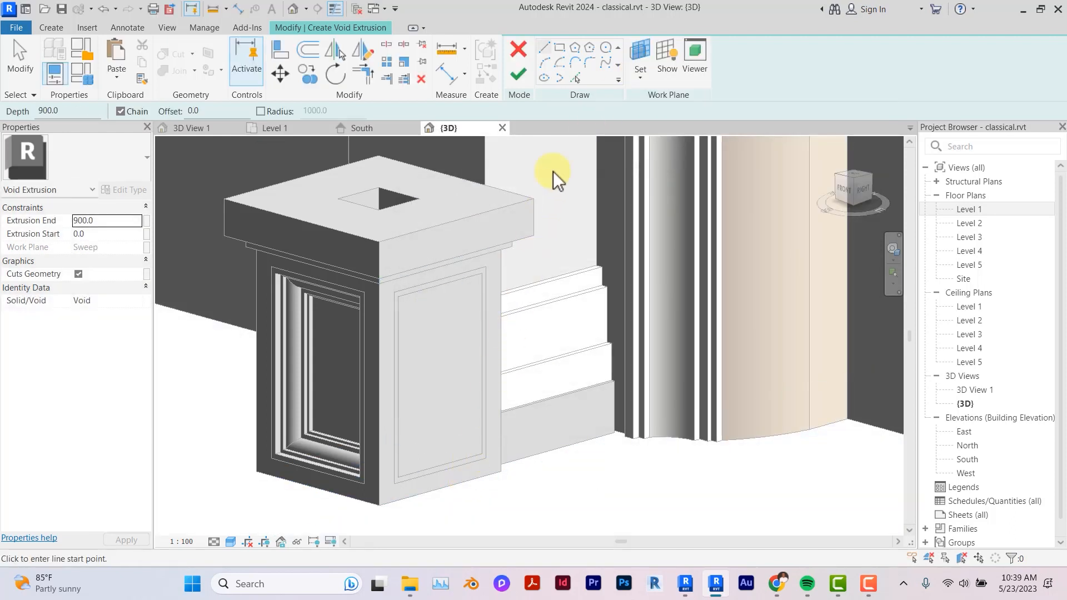
Step: Trace the side moulding's four outer edges as the void sketch and finish the extrusion with a 900 mm depth
{"action": "left_click", "coordinate": [576, 79]}
{"action": "left_click", "coordinate": [448, 278]}
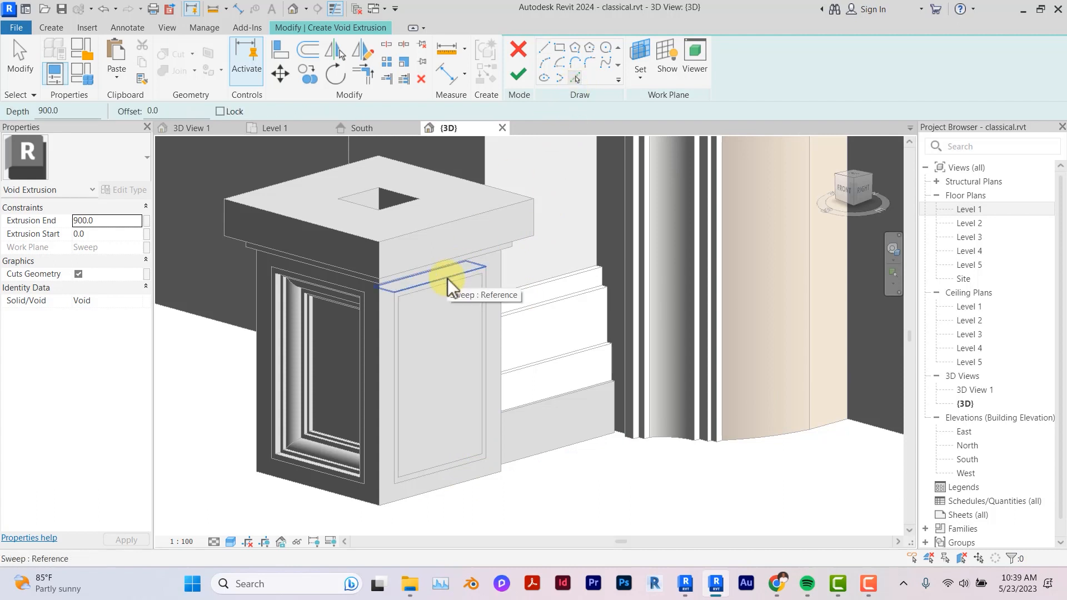
{"action": "left_click", "coordinate": [485, 283]}
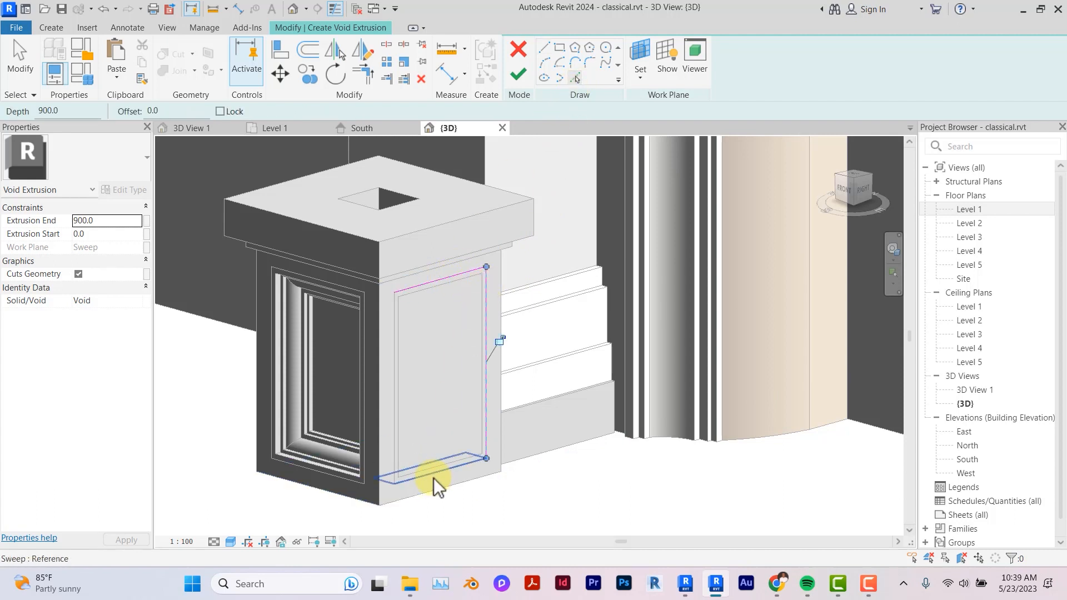
{"action": "left_click", "coordinate": [397, 442]}
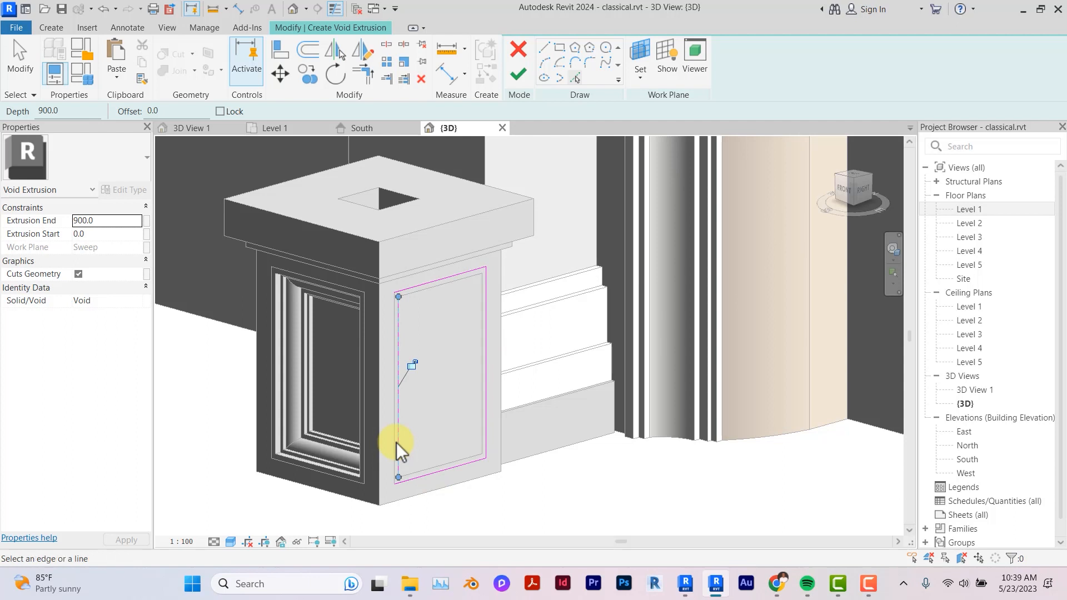
{"action": "scroll", "coordinate": [386, 453], "scroll_direction": "up", "scroll_amount": 3}
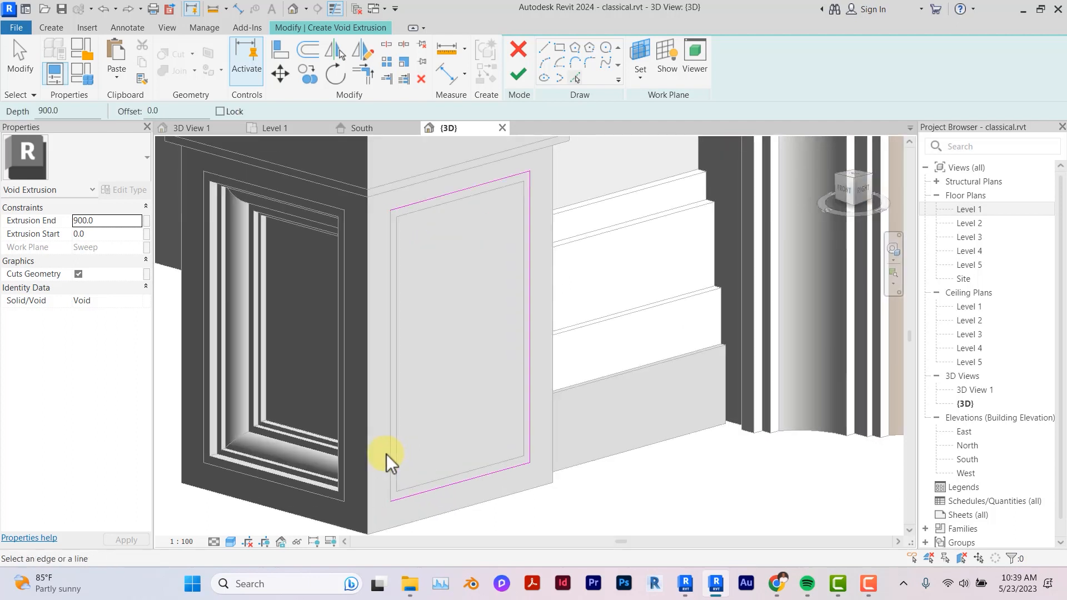
{"action": "left_click", "coordinate": [386, 454]}
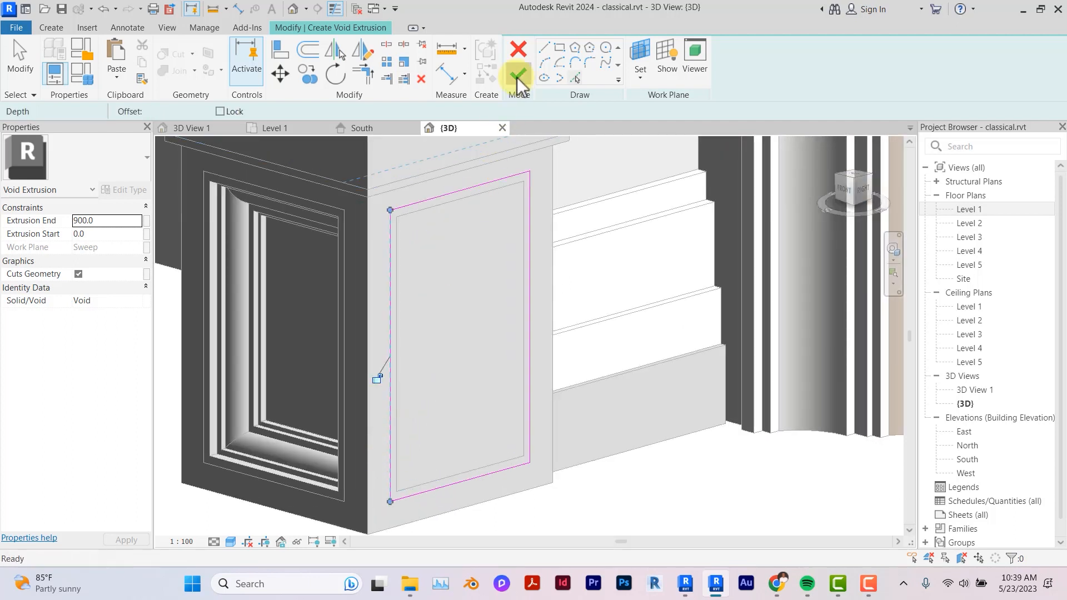
{"action": "left_click", "coordinate": [516, 79]}
{"action": "scroll", "coordinate": [538, 389], "scroll_direction": "down", "scroll_amount": 2}
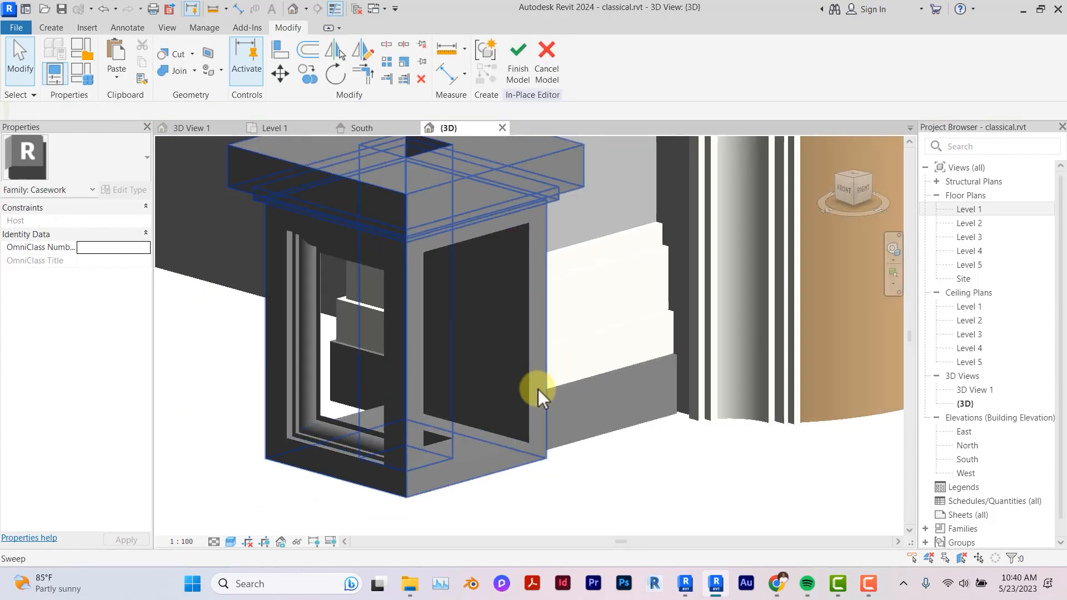
Step: Shorten the side void extrusion so that it forms only a shallow recess in the planter's side face
{"action": "left_click", "coordinate": [529, 319]}
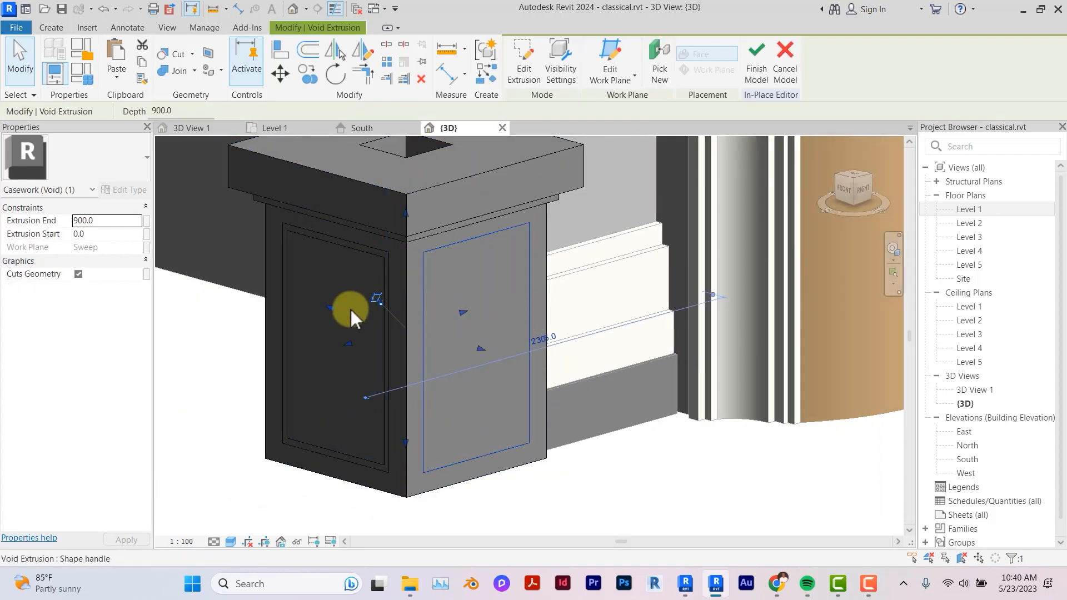
{"action": "left_click_drag", "start_coordinate": [350, 308], "coordinate": [452, 327]}
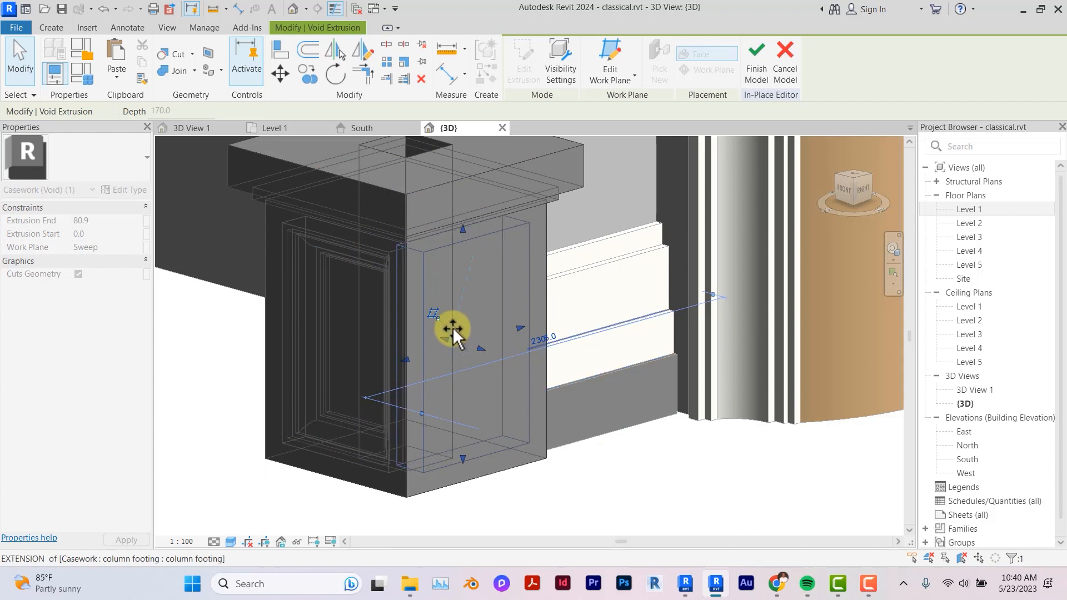
{"action": "left_click", "coordinate": [543, 472]}
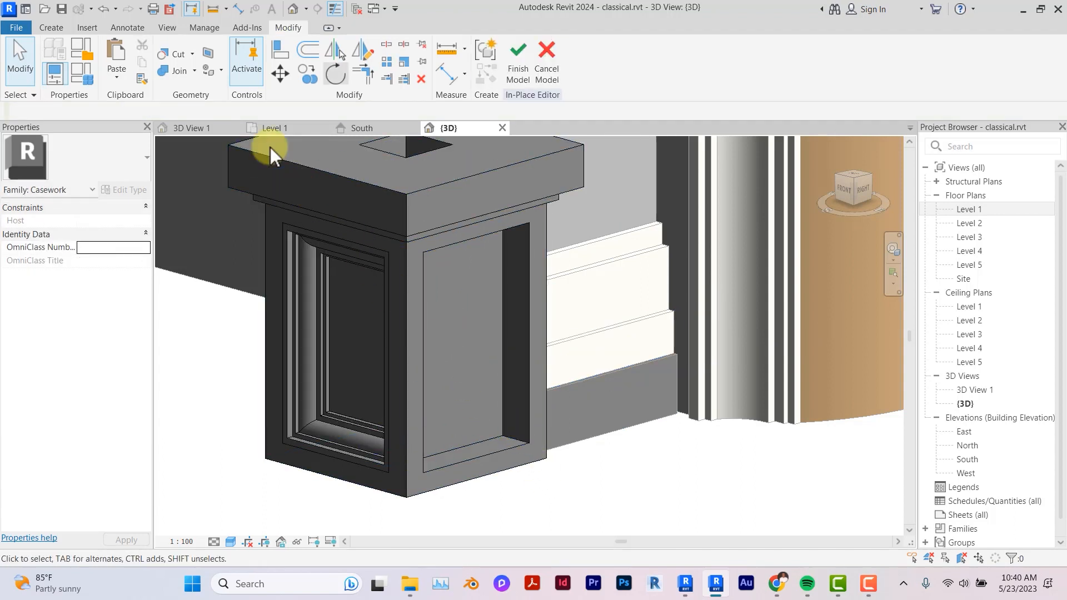
Step: Try to uncut the side void extrusion from the copied side moulding
{"action": "left_click", "coordinate": [192, 55]}
{"action": "left_click", "coordinate": [209, 104]}
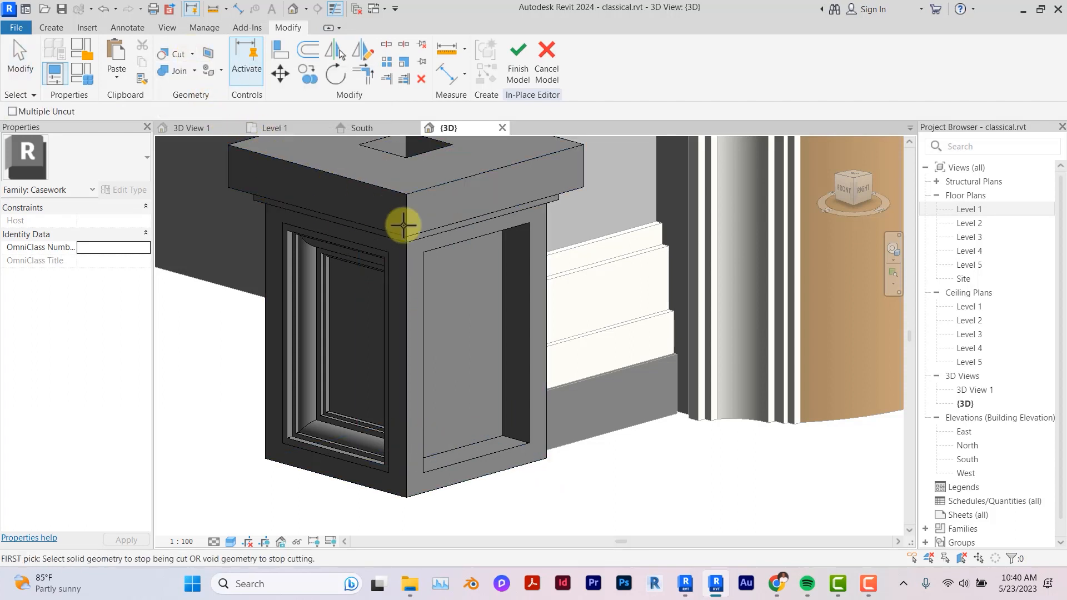
{"action": "key", "text": "Tab"}
{"action": "key", "text": "Tab"}
{"action": "key", "text": "Tab"}
{"action": "key", "text": "Tab"}
{"action": "key", "text": "Tab"}
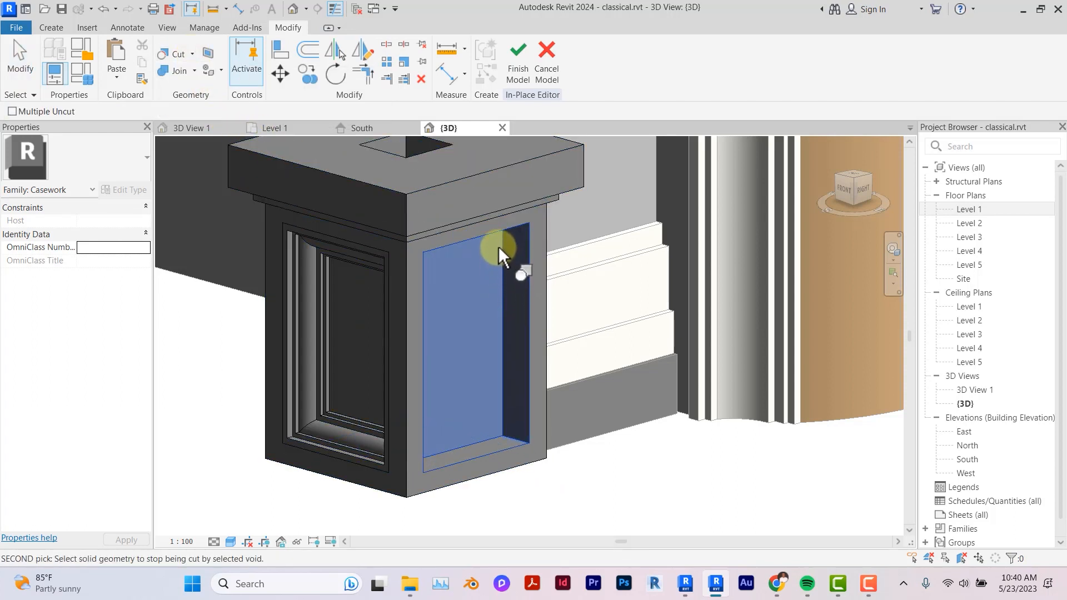
{"action": "key", "text": "Tab"}
{"action": "key", "text": "Tab"}
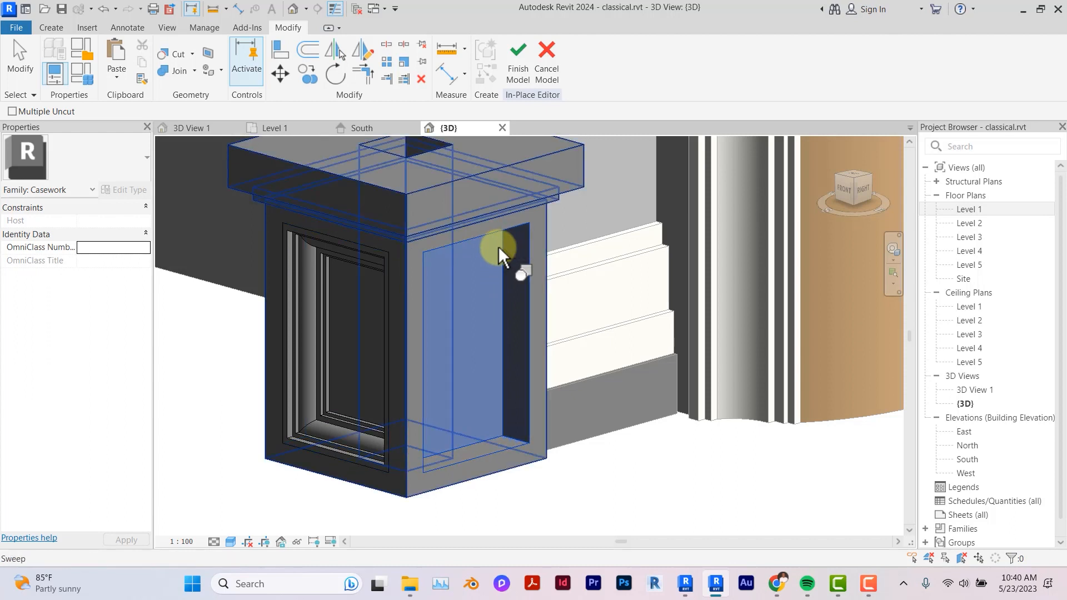
{"action": "left_click", "coordinate": [498, 246]}
{"action": "key", "text": "Escape"}
{"action": "left_click", "coordinate": [531, 246]}
{"action": "key", "text": "Escape"}
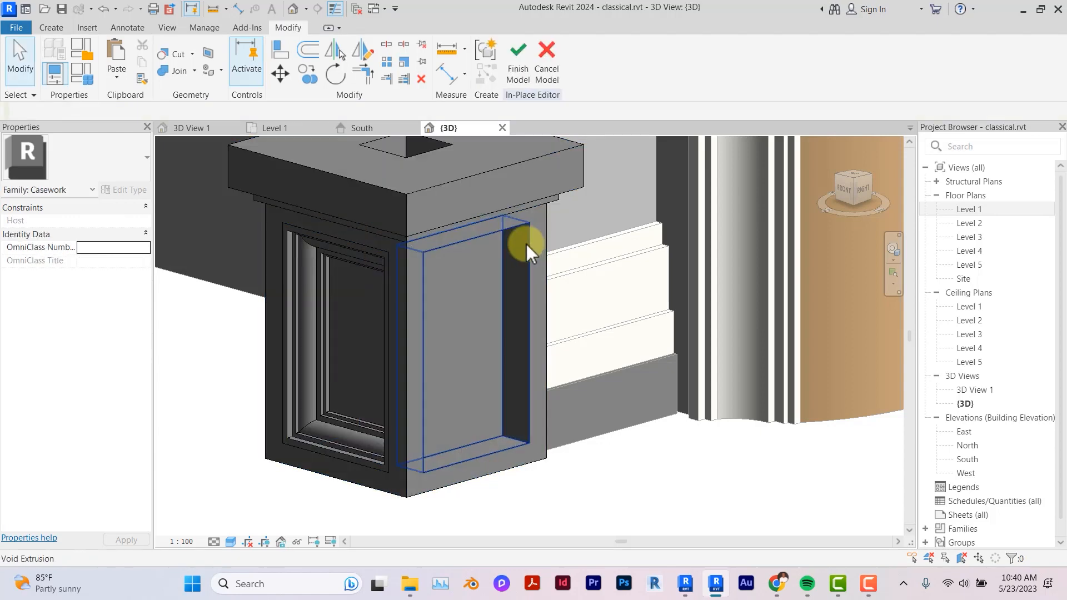
Step: Lower the top edge of the side void extrusion to expose the upper part of the moulding
{"action": "left_click", "coordinate": [526, 244]}
{"action": "left_click_drag", "start_coordinate": [467, 228], "coordinate": [466, 268]}
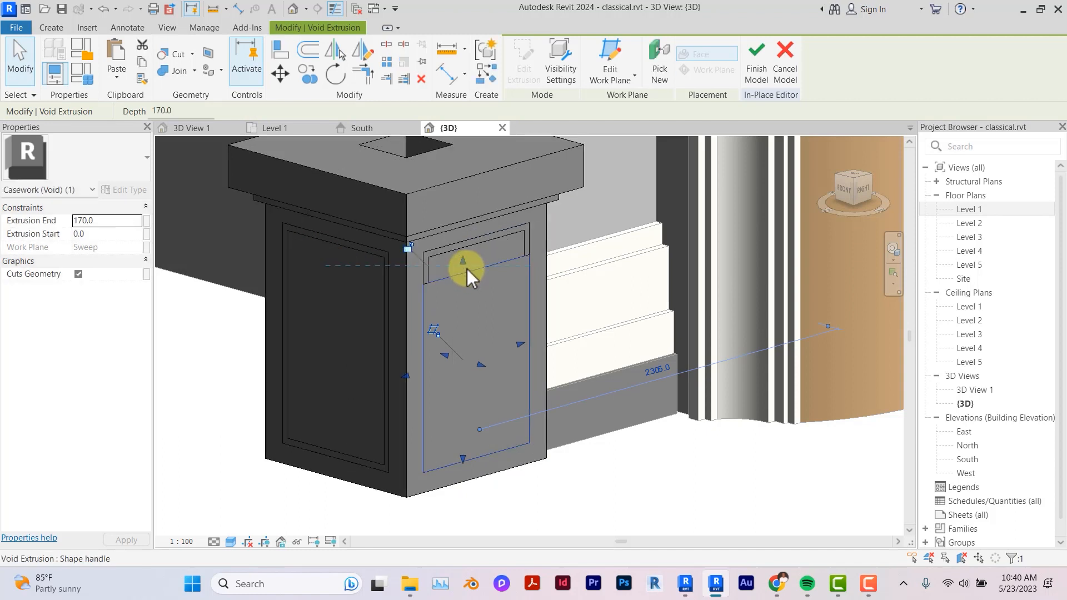
{"action": "key", "text": "Escape"}
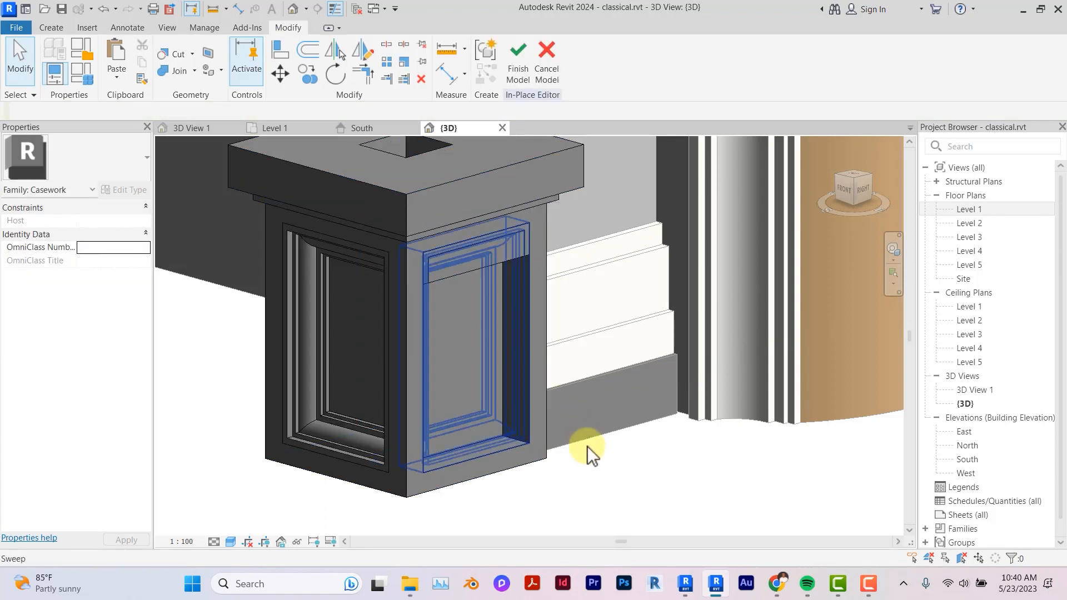
Step: Uncut the side moulding sweep from the void extrusion so that the void no longer cuts it
{"action": "left_click", "coordinate": [193, 54]}
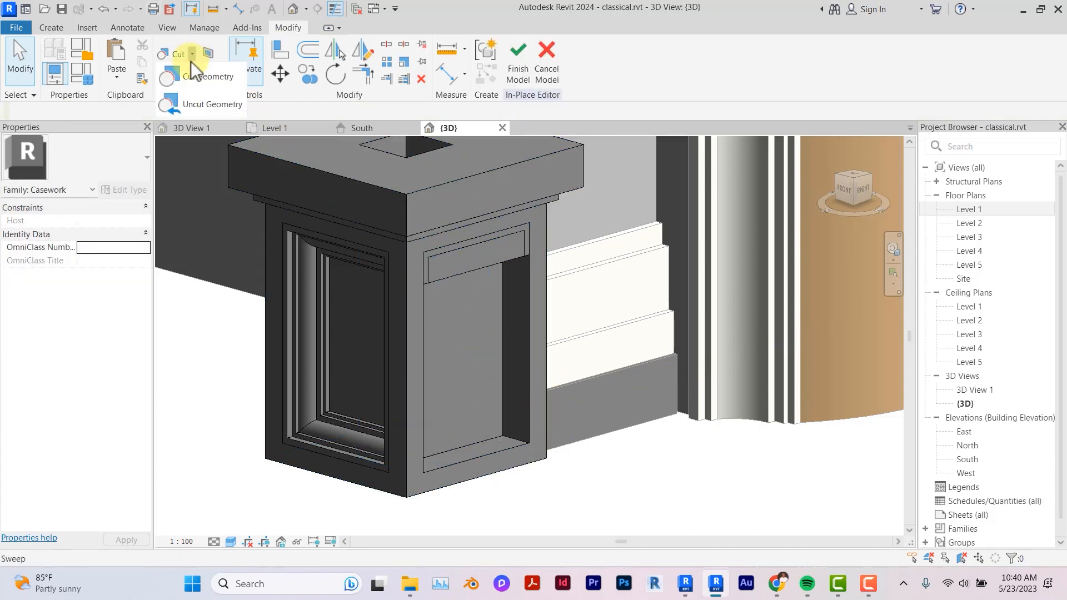
{"action": "left_click", "coordinate": [181, 103]}
{"action": "left_click", "coordinate": [472, 276]}
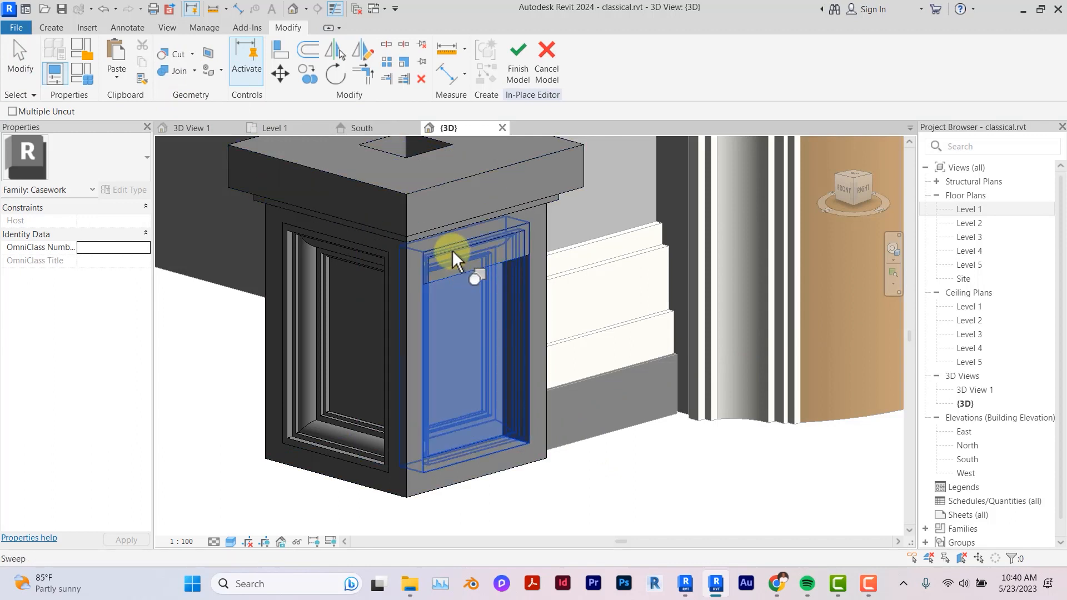
{"action": "left_click", "coordinate": [452, 252]}
{"action": "left_click", "coordinate": [475, 272]}
{"action": "left_click", "coordinate": [475, 272]}
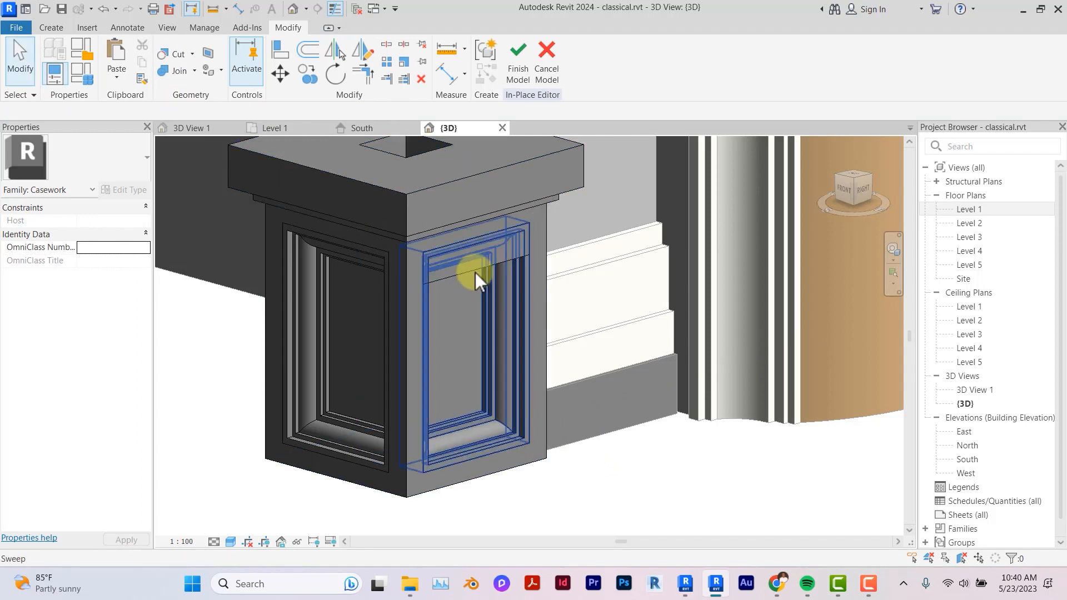
Step: Raise the side void's top edge back to the top of the moulding and finish the in-place planter model
{"action": "left_click", "coordinate": [475, 272]}
{"action": "left_click_drag", "start_coordinate": [465, 258], "coordinate": [465, 239]}
{"action": "key", "text": "Escape"}
{"action": "scroll", "coordinate": [465, 238], "scroll_direction": "down", "scroll_amount": 4}
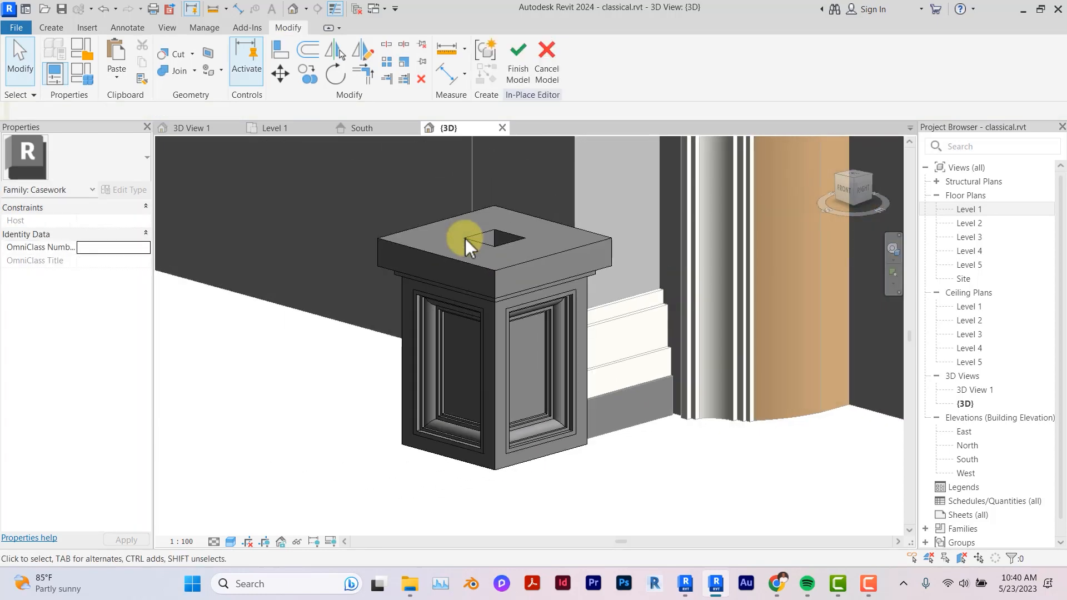
{"action": "scroll", "coordinate": [465, 238], "scroll_direction": "up", "scroll_amount": 3}
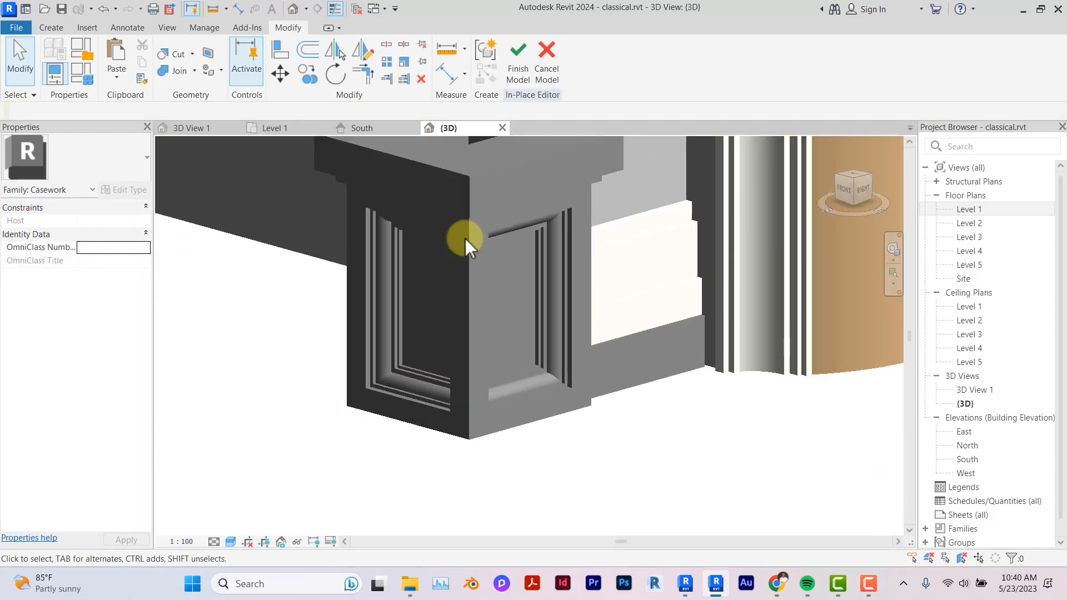
{"action": "middle_click_drag", "start_coordinate": [465, 239], "coordinate": [459, 156]}
{"action": "left_click", "coordinate": [520, 54]}
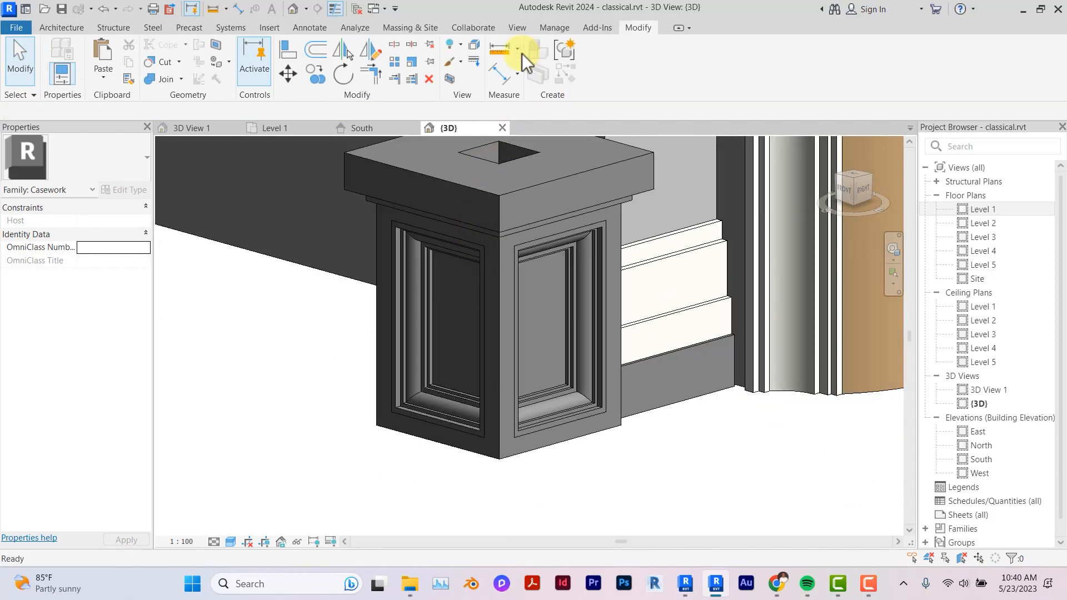
{"action": "middle_click_drag", "start_coordinate": [809, 235], "coordinate": [692, 205]}
Step: Open the South elevation and examine the planters and wall lamps in the reference photo
{"action": "double_click", "coordinate": [977, 459]}
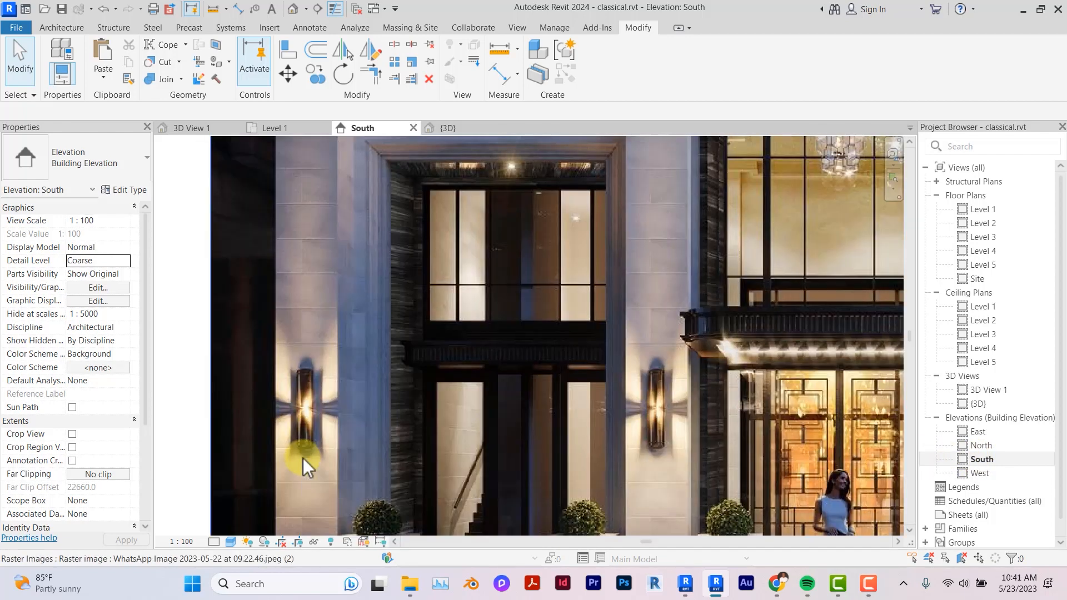
{"action": "scroll", "coordinate": [303, 458], "scroll_direction": "down", "scroll_amount": 4}
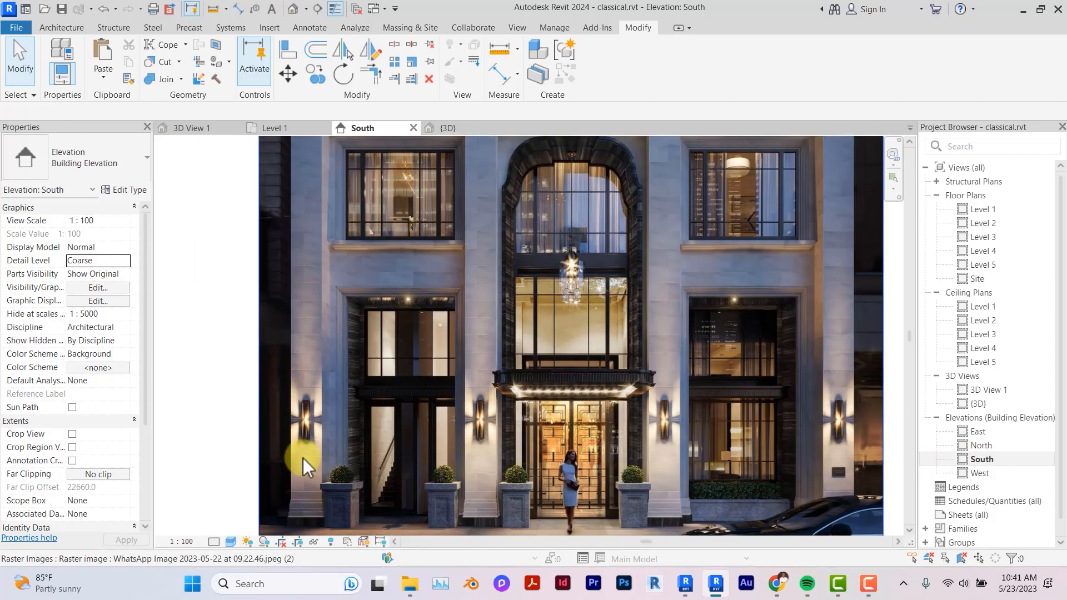
{"action": "scroll", "coordinate": [302, 458], "scroll_direction": "down", "scroll_amount": 2}
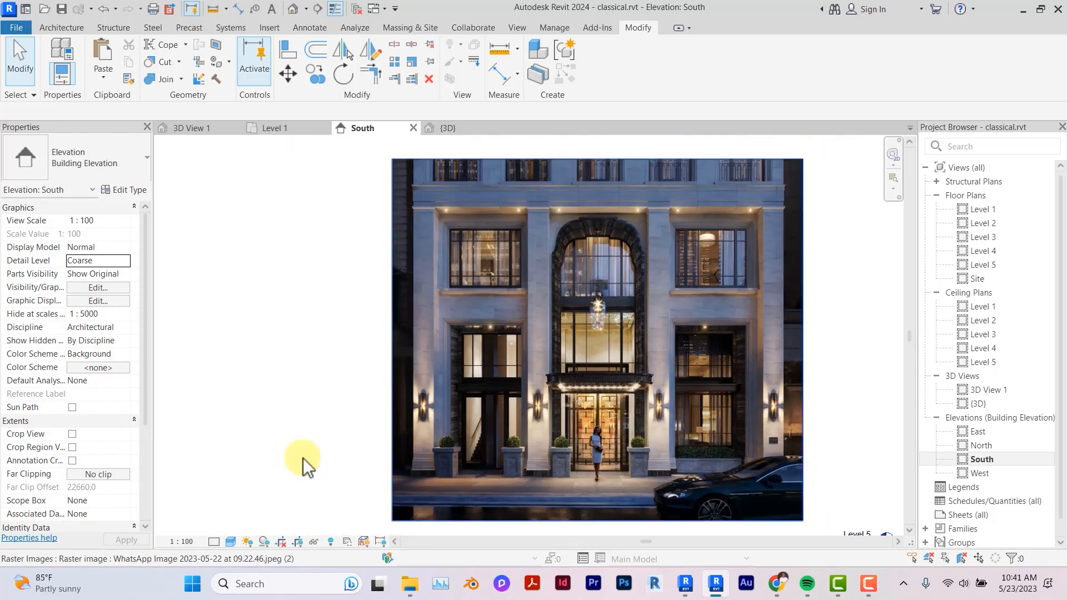
{"action": "middle_click_drag", "start_coordinate": [422, 399], "coordinate": [477, 224]}
{"action": "scroll", "coordinate": [477, 224], "scroll_direction": "down", "scroll_amount": 2}
{"action": "scroll", "coordinate": [478, 225], "scroll_direction": "up", "scroll_amount": 7}
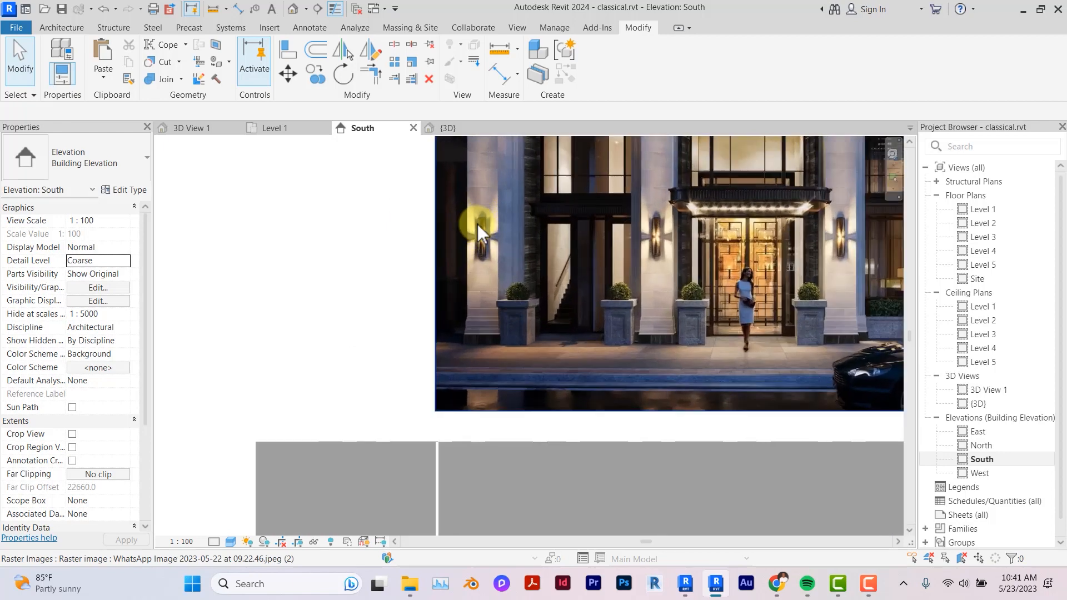
{"action": "scroll", "coordinate": [478, 225], "scroll_direction": "down", "scroll_amount": 4}
Step: Start a new in-place model in the Casework category, named Casework 3
{"action": "left_click", "coordinate": [61, 28]}
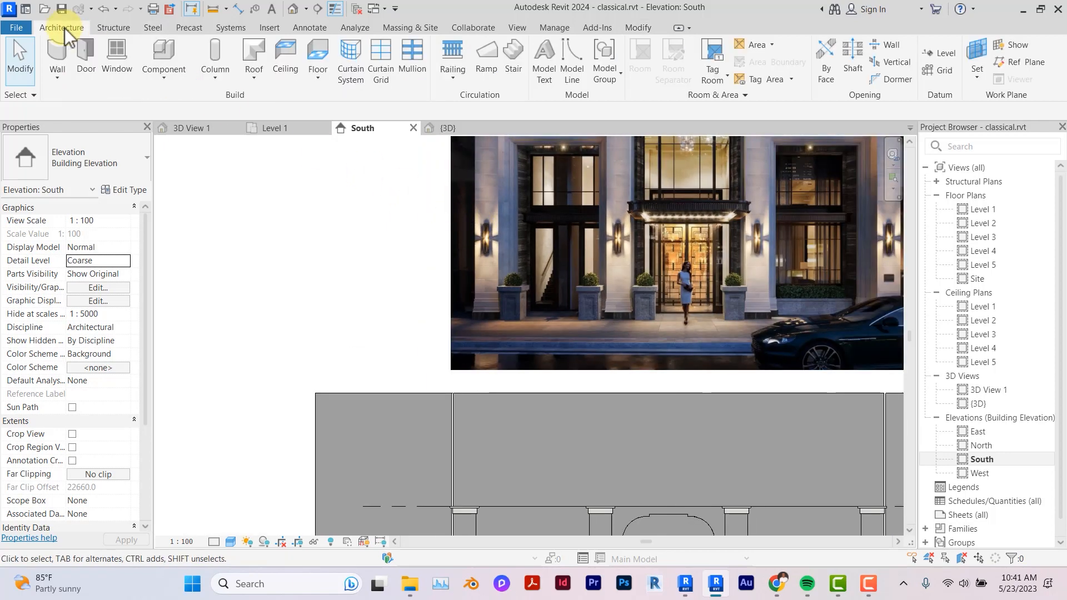
{"action": "left_click", "coordinate": [177, 80]}
{"action": "left_click", "coordinate": [209, 137]}
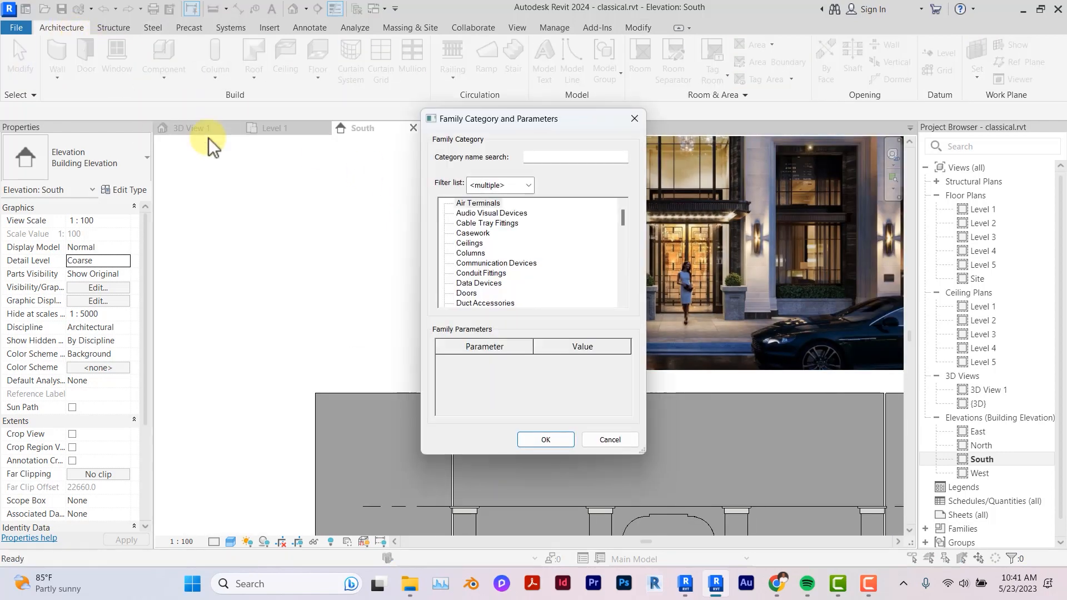
{"action": "left_click", "coordinate": [472, 233]}
{"action": "left_click", "coordinate": [545, 439]}
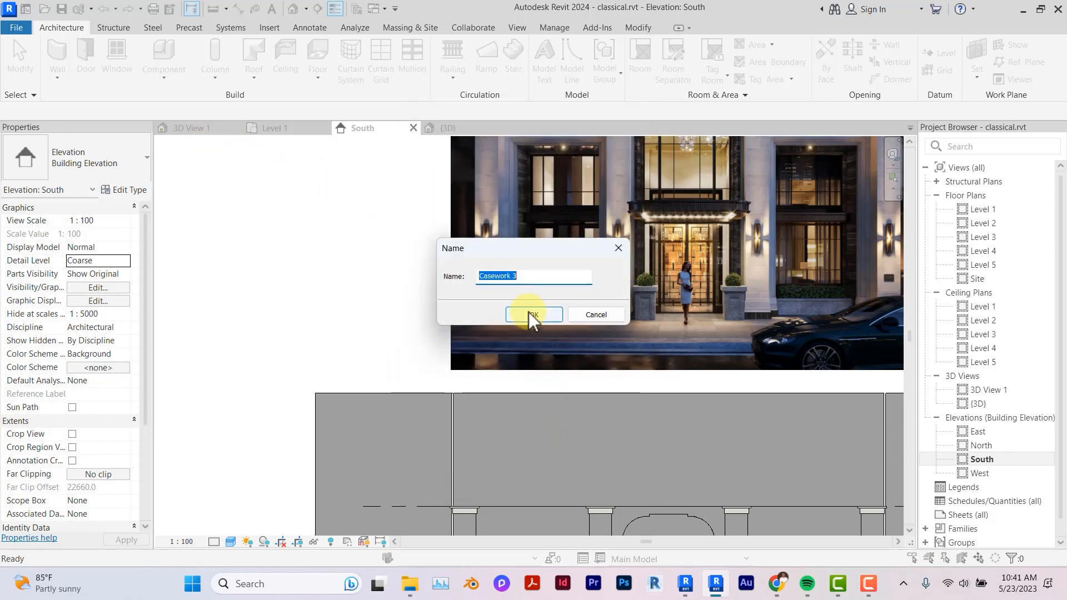
{"action": "left_click", "coordinate": [528, 311]}
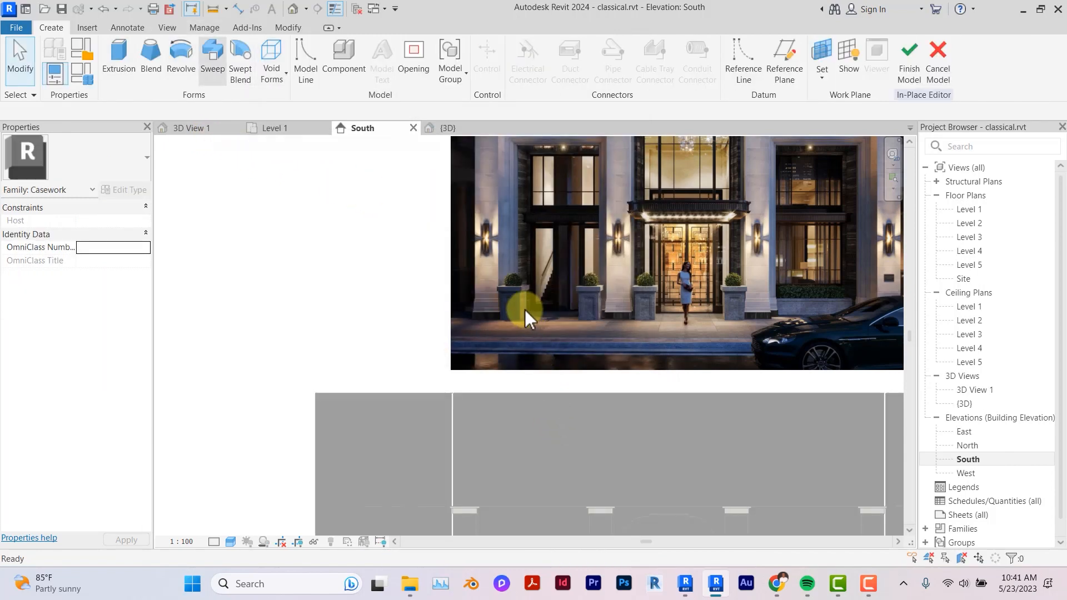
Step: Start a revolve with the face of the Generic - 225mm Masonry pier wall as the picked work plane
{"action": "left_click", "coordinate": [181, 61]}
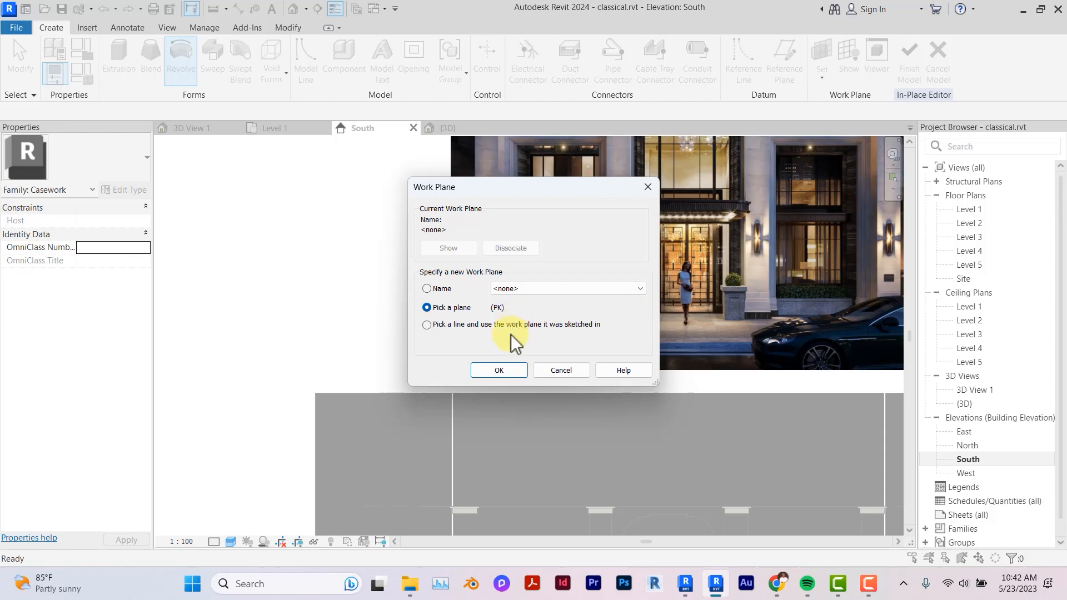
{"action": "left_click", "coordinate": [499, 370]}
{"action": "scroll", "coordinate": [476, 270], "scroll_direction": "up", "scroll_amount": 5}
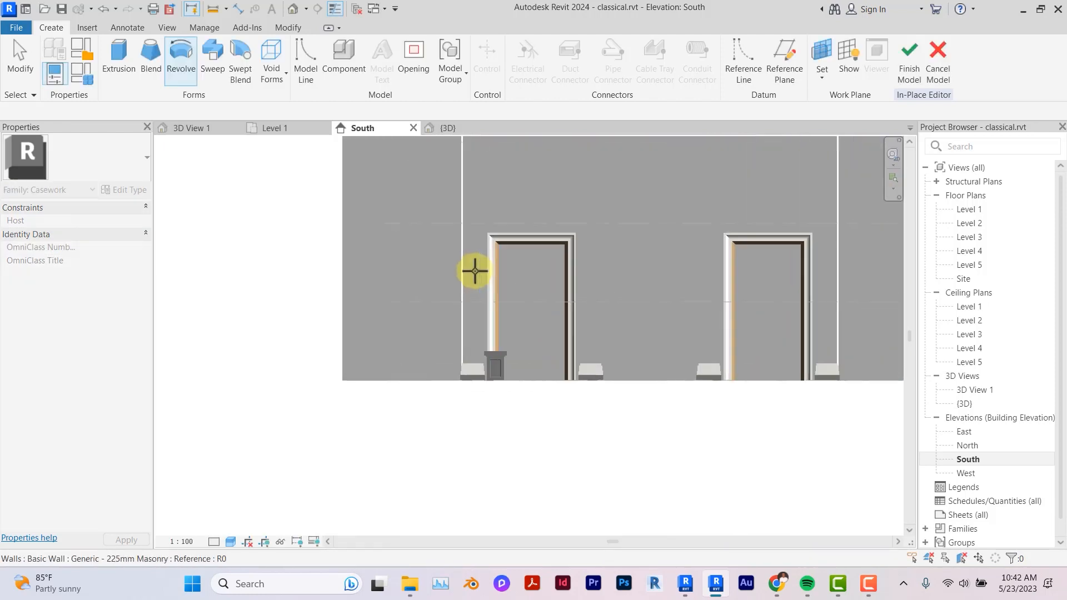
{"action": "scroll", "coordinate": [475, 271], "scroll_direction": "up", "scroll_amount": 2}
{"action": "middle_click_drag", "start_coordinate": [484, 162], "coordinate": [476, 355]}
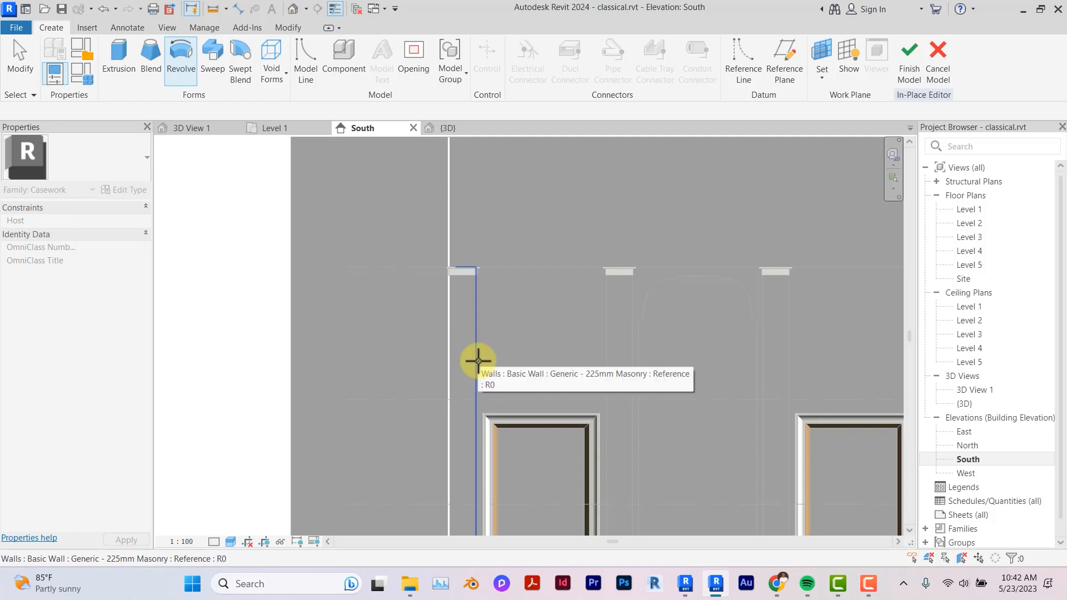
{"action": "left_click", "coordinate": [478, 361]}
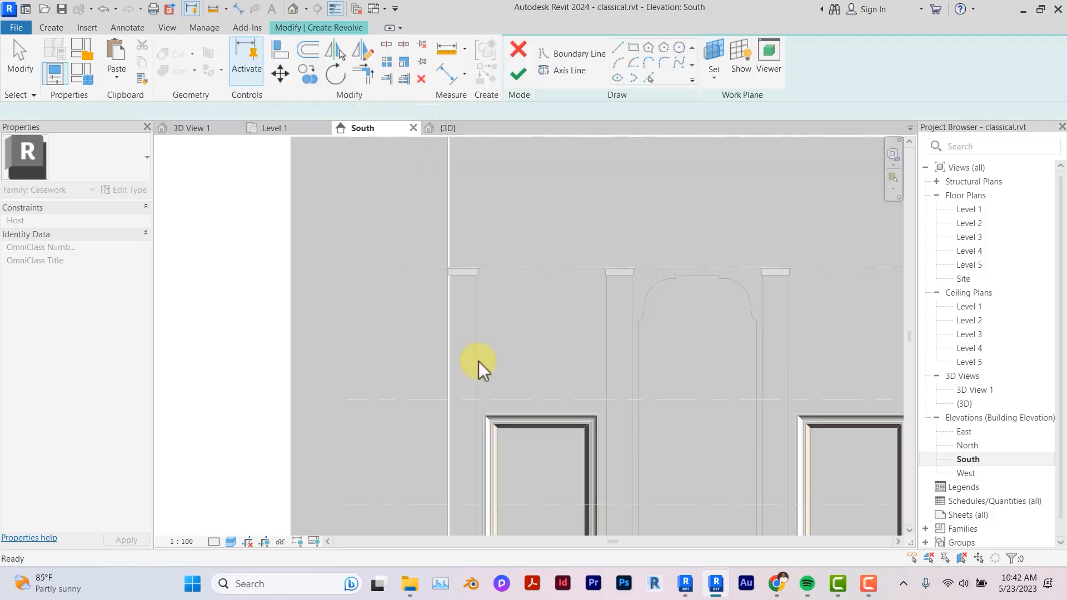
Step: Draw a vertical axis line about 1600 mm long through the leftmost wall lamp in the reference photo
{"action": "scroll", "coordinate": [478, 361], "scroll_direction": "down", "scroll_amount": 4}
{"action": "mouse_move", "coordinate": [477, 361]}
{"action": "middle_mouse_down"}
{"action": "mouse_move", "coordinate": [472, 452]}
{"action": "mouse_move", "coordinate": [477, 363]}
{"action": "mouse_move", "coordinate": [479, 380]}
{"action": "middle_mouse_up"}
{"action": "scroll", "coordinate": [478, 361], "scroll_direction": "up", "scroll_amount": 2}
{"action": "scroll", "coordinate": [478, 360], "scroll_direction": "up", "scroll_amount": 2}
{"action": "scroll", "coordinate": [472, 239], "scroll_direction": "up", "scroll_amount": 4}
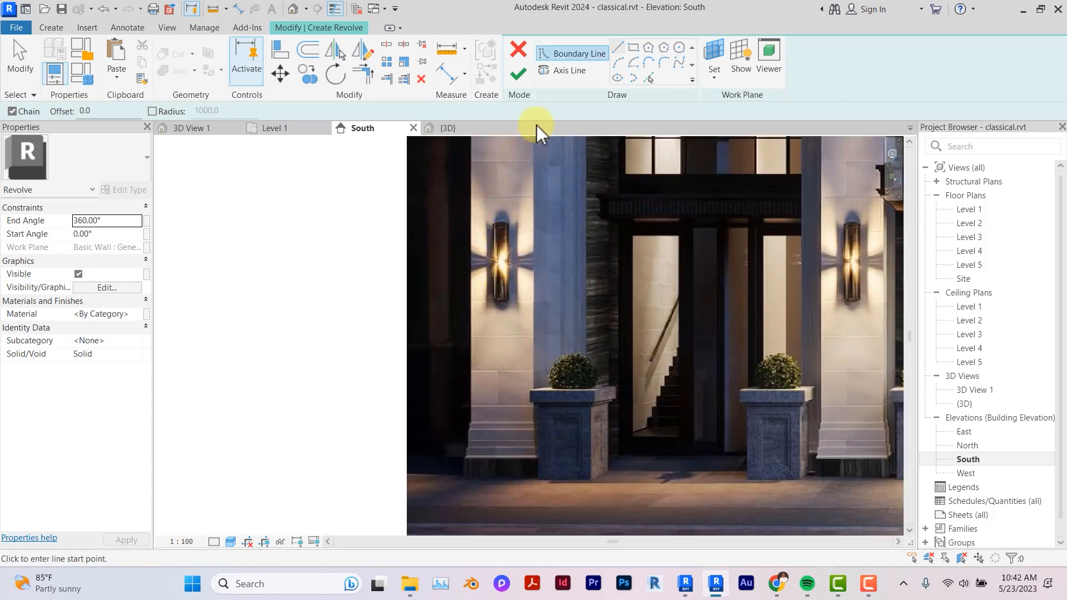
{"action": "scroll", "coordinate": [550, 80], "scroll_direction": "up", "scroll_amount": 1}
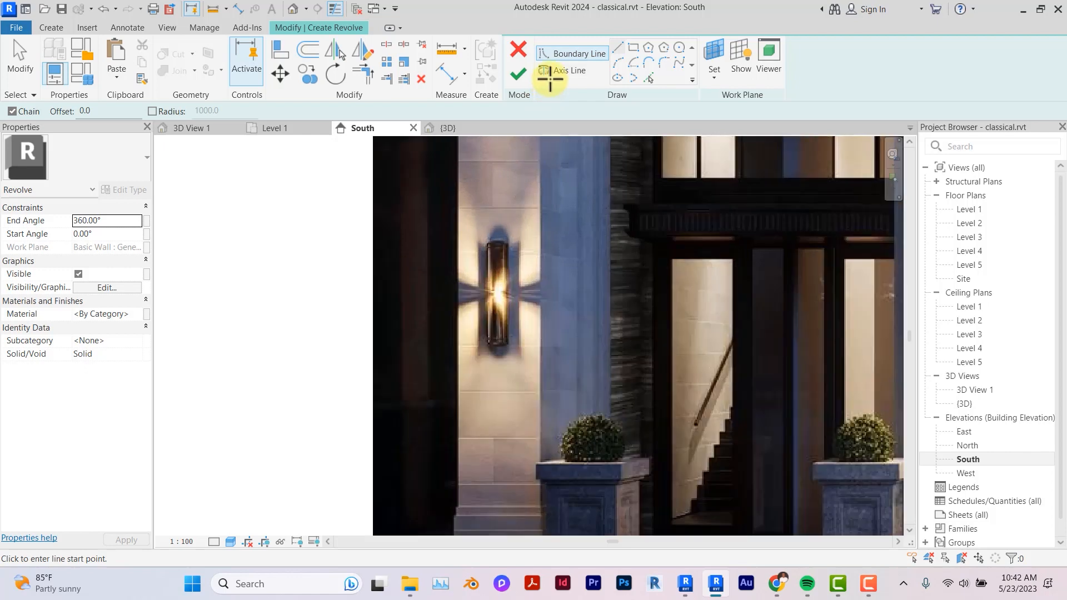
{"action": "left_click", "coordinate": [559, 69]}
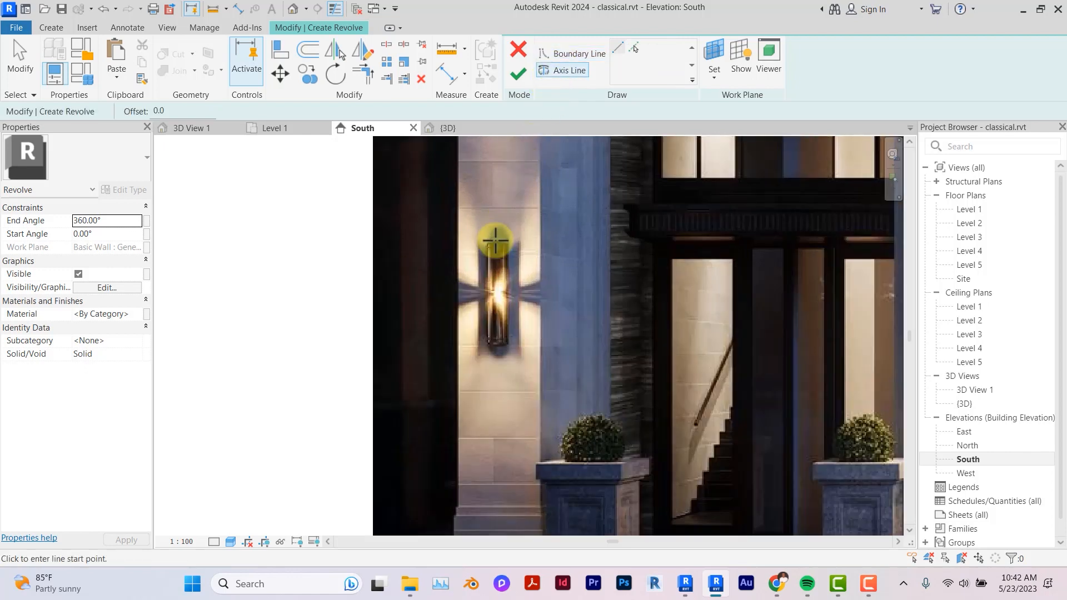
{"action": "left_click", "coordinate": [494, 241]}
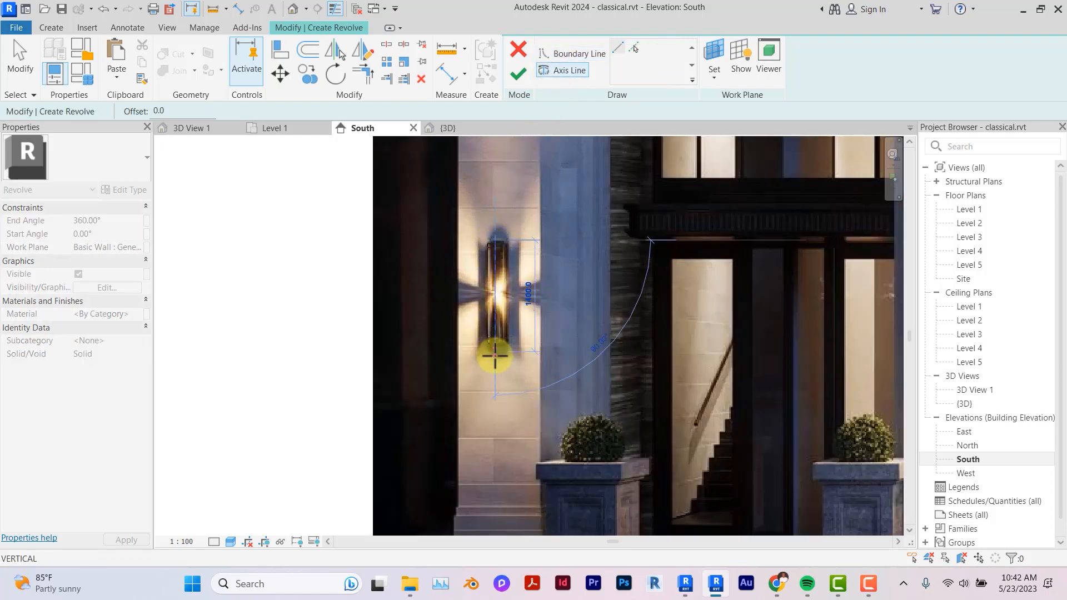
{"action": "left_click", "coordinate": [494, 369]}
Step: Shift the revolve axis line to fit the centre of the wall lamp in the photo
{"action": "scroll", "coordinate": [494, 364], "scroll_direction": "up", "scroll_amount": 4}
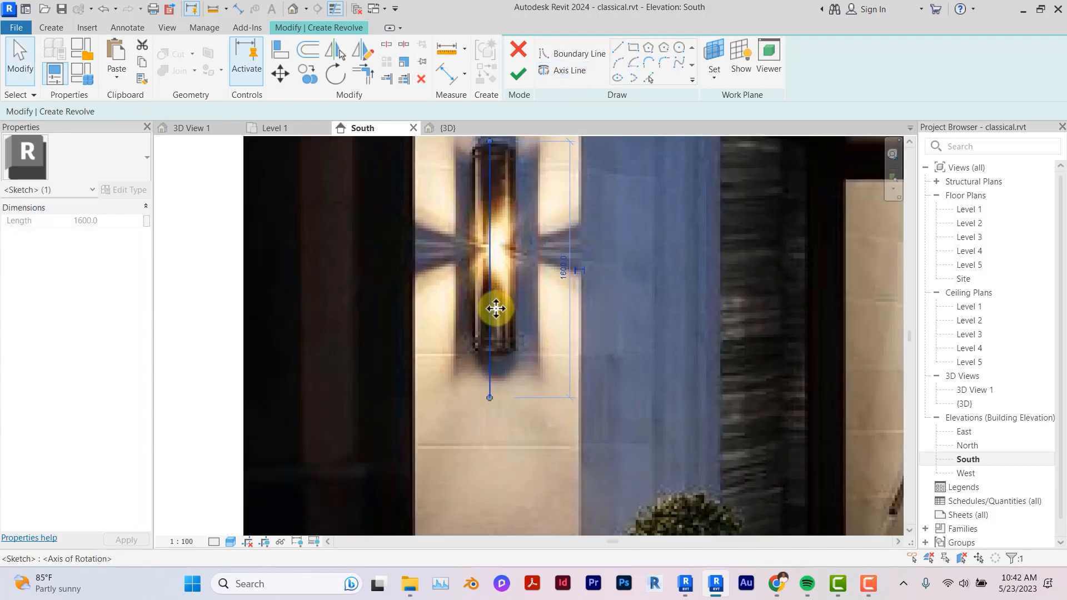
{"action": "left_click_drag", "start_coordinate": [494, 319], "coordinate": [496, 332]}
{"action": "left_click_drag", "start_coordinate": [498, 294], "coordinate": [498, 295]}
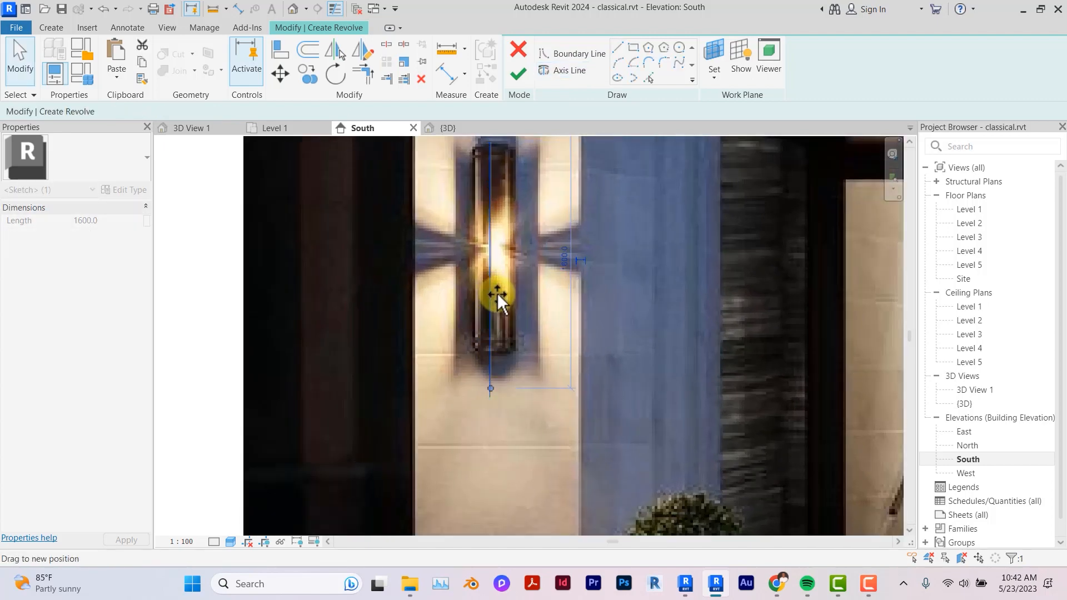
{"action": "middle_click_drag", "start_coordinate": [498, 296], "coordinate": [495, 373]}
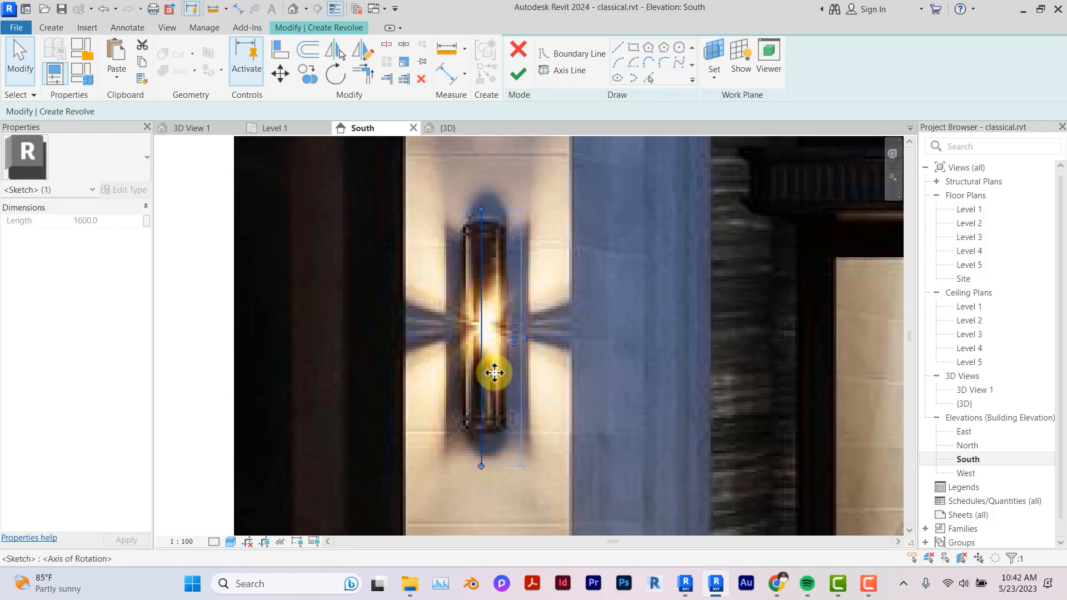
Step: Sketch the first boundary arc of the lamp cap, starting from the revolve axis at the lamp's top
{"action": "left_click", "coordinate": [559, 55]}
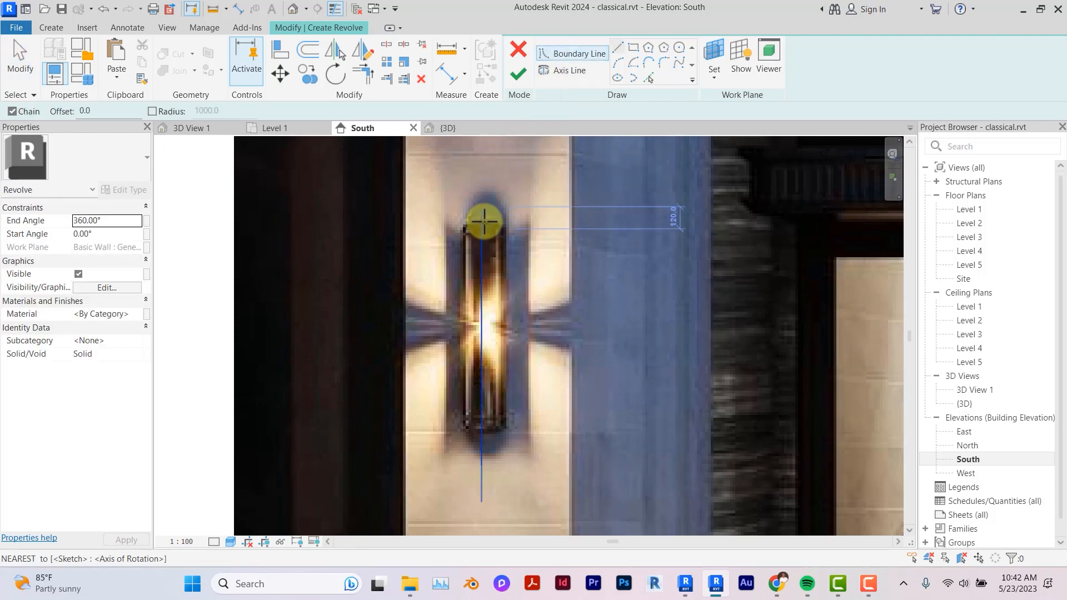
{"action": "scroll", "coordinate": [484, 221], "scroll_direction": "up", "scroll_amount": 2}
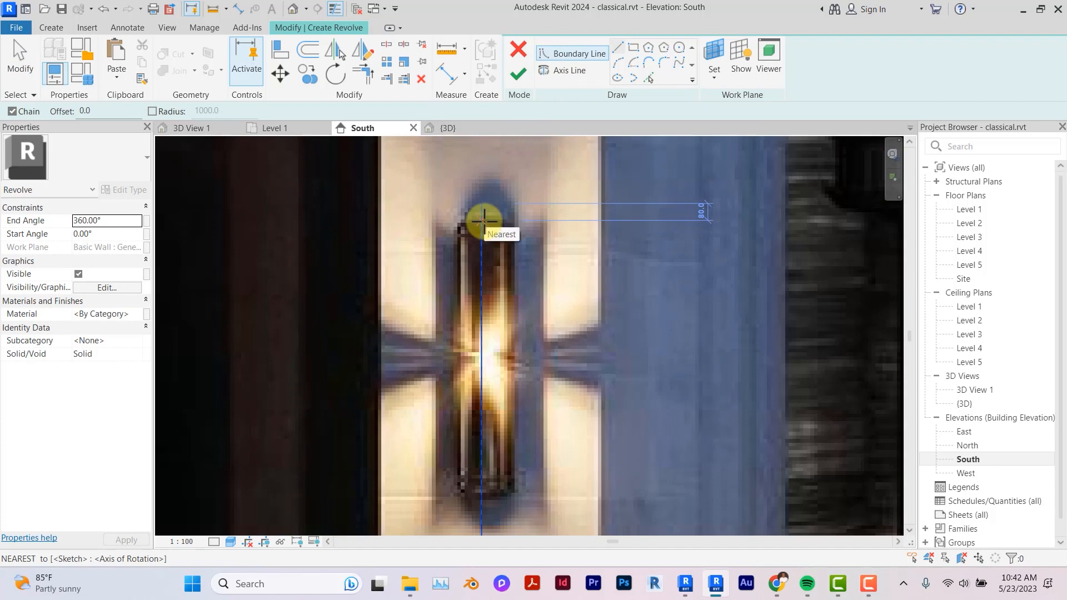
{"action": "left_click", "coordinate": [484, 221]}
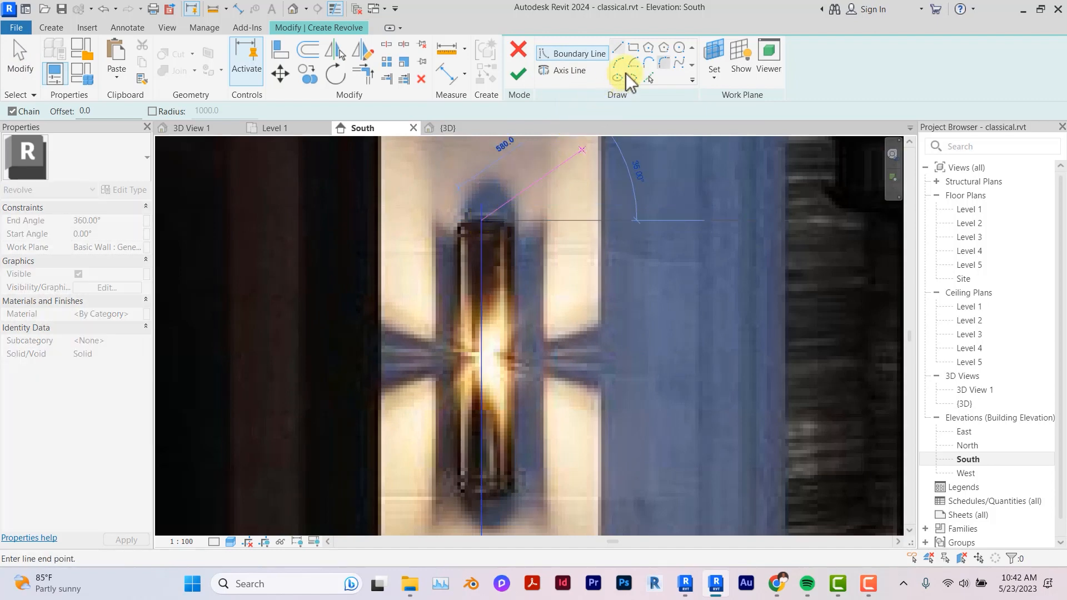
{"action": "left_click", "coordinate": [619, 63]}
{"action": "scroll", "coordinate": [550, 166], "scroll_direction": "up", "scroll_amount": 3}
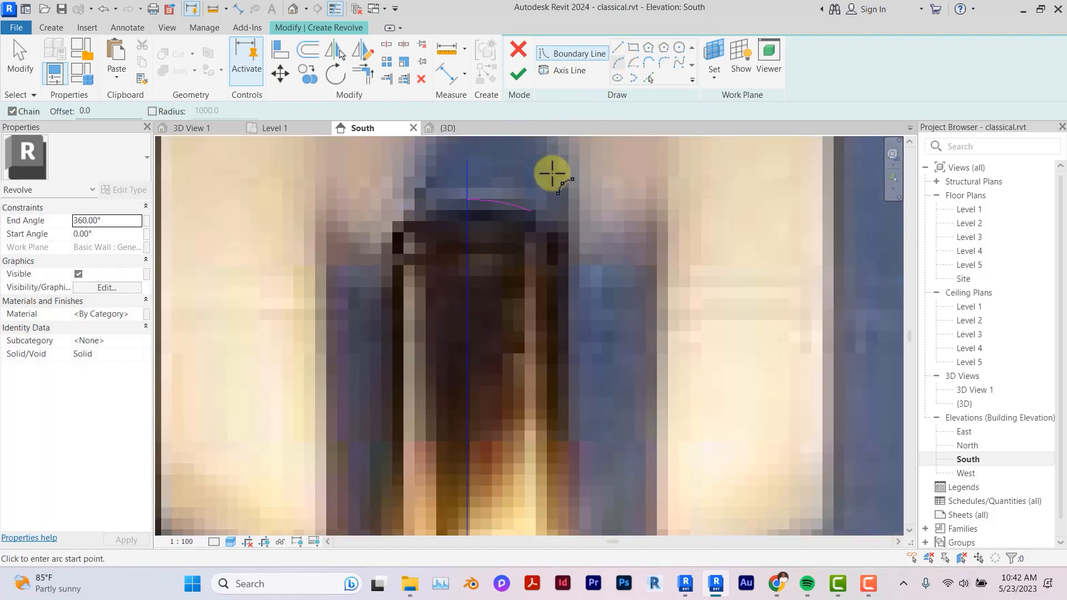
{"action": "scroll", "coordinate": [533, 211], "scroll_direction": "up", "scroll_amount": 2}
Step: Continue the lamp cap boundary with a small connecting arc and a rounded shoulder arc down to the lamp's outer side
{"action": "left_click", "coordinate": [648, 63]}
{"action": "left_click", "coordinate": [528, 211]}
{"action": "left_click", "coordinate": [543, 237]}
{"action": "left_click", "coordinate": [619, 63]}
{"action": "left_click", "coordinate": [582, 308]}
{"action": "left_click", "coordinate": [573, 268]}
{"action": "scroll", "coordinate": [596, 150], "scroll_direction": "down", "scroll_amount": 1}
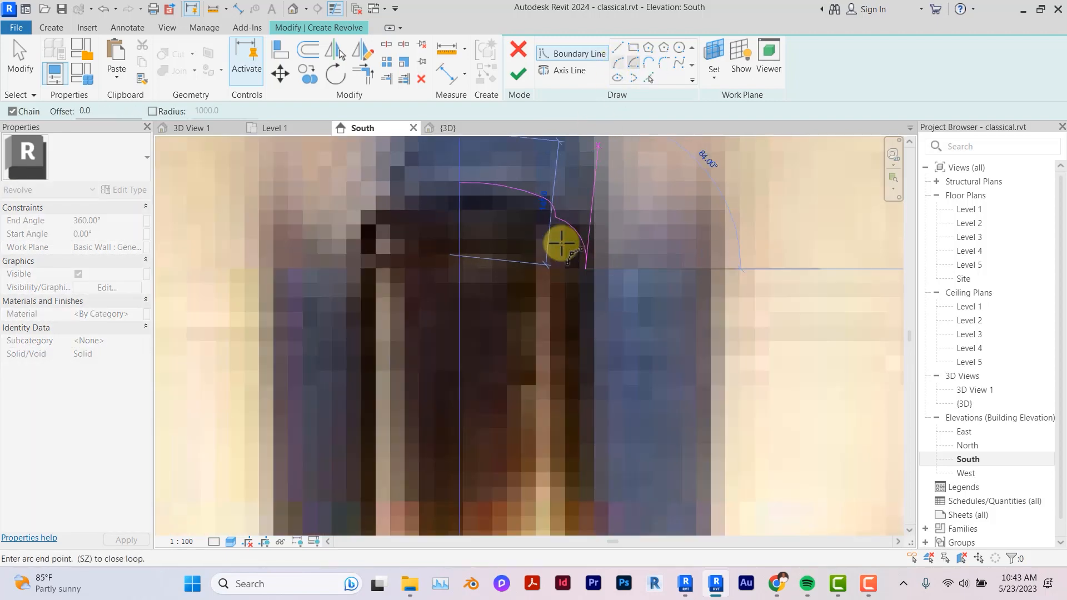
{"action": "key", "text": "Escape"}
{"action": "key", "text": "Escape"}
{"action": "left_click", "coordinate": [586, 255]}
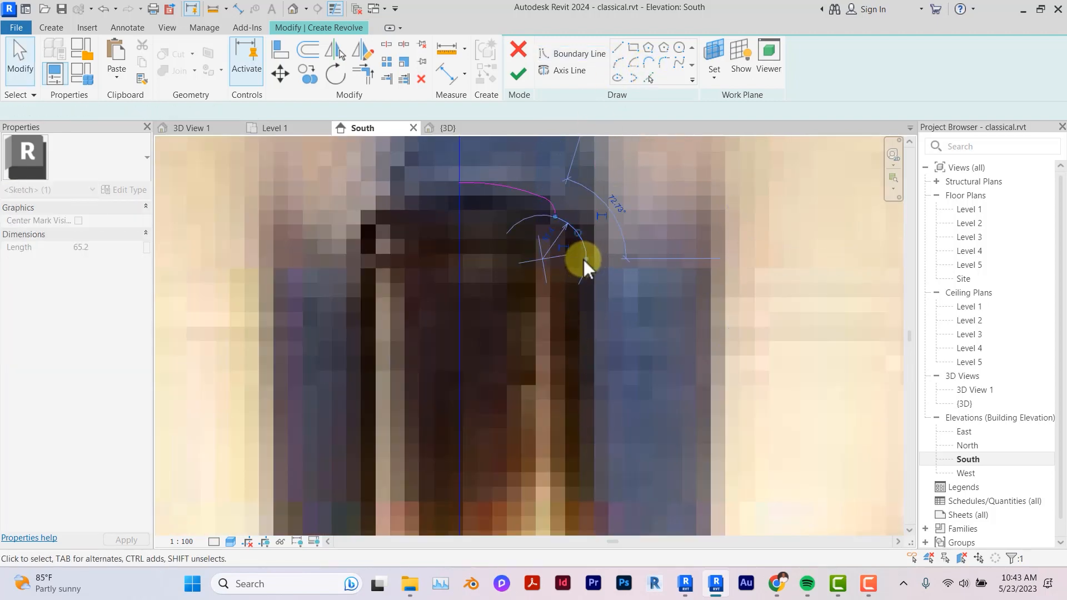
{"action": "left_click", "coordinate": [618, 47]}
{"action": "left_click", "coordinate": [585, 259]}
{"action": "scroll", "coordinate": [586, 261], "scroll_direction": "down", "scroll_amount": 6}
{"action": "left_click", "coordinate": [648, 63]}
{"action": "left_click", "coordinate": [631, 207]}
{"action": "mouse_move", "coordinate": [637, 388]}
{"action": "middle_mouse_down"}
{"action": "mouse_move", "coordinate": [638, 281]}
{"action": "mouse_move", "coordinate": [634, 389]}
{"action": "mouse_move", "coordinate": [629, 311]}
{"action": "mouse_move", "coordinate": [618, 404]}
{"action": "middle_mouse_up"}
{"action": "scroll", "coordinate": [631, 349], "scroll_direction": "down", "scroll_amount": 1}
{"action": "key", "text": "Escape"}
{"action": "key", "text": "Escape"}
{"action": "scroll", "coordinate": [588, 388], "scroll_direction": "down", "scroll_amount": 1}
Step: Mirror the three cap arcs to the lamp's lower end about a horizontal axis drawn through the lamp's middle
{"action": "left_click_drag", "start_coordinate": [577, 246], "coordinate": [644, 286]}
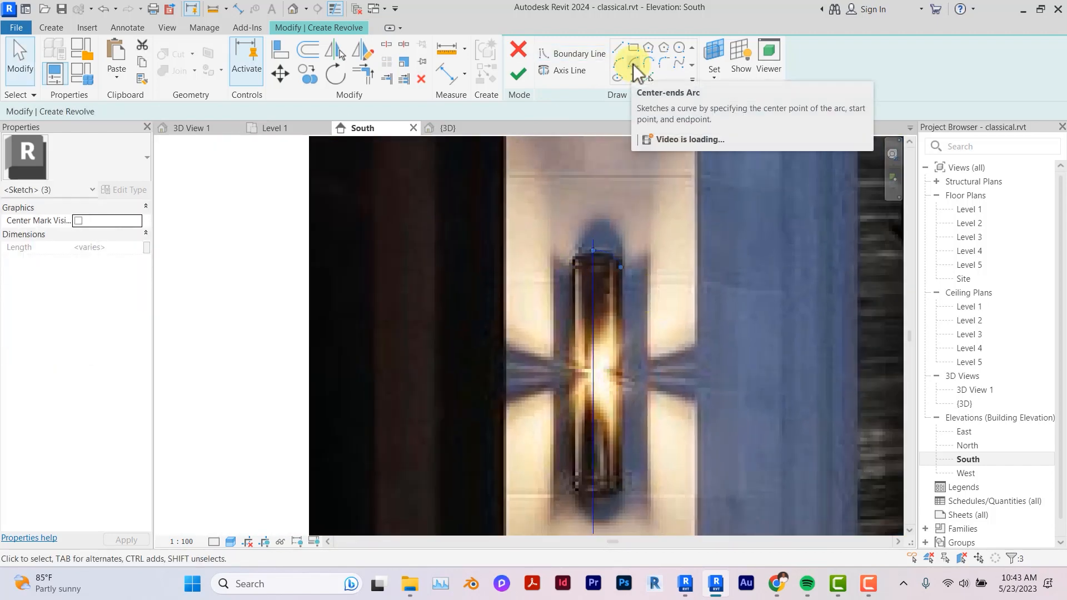
{"action": "left_click", "coordinate": [363, 50]}
{"action": "left_click", "coordinate": [593, 369]}
{"action": "left_click", "coordinate": [556, 368]}
Step: Connect the upper and lower shoulder arcs with a vertical boundary line along the lamp's outer side
{"action": "left_click", "coordinate": [649, 62]}
{"action": "left_click", "coordinate": [618, 63]}
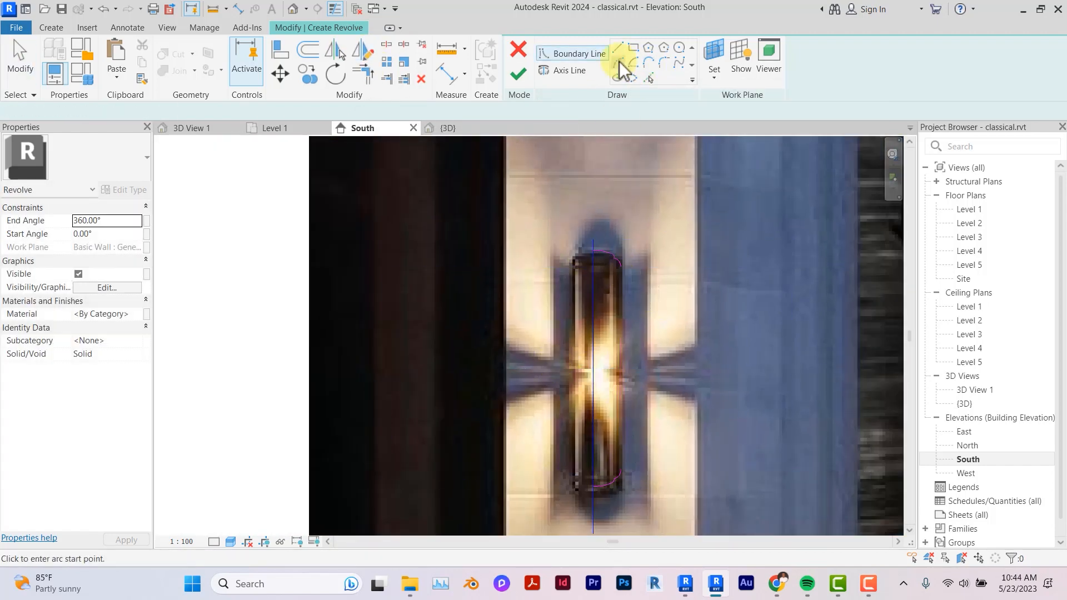
{"action": "scroll", "coordinate": [621, 267], "scroll_direction": "up", "scroll_amount": 5}
{"action": "left_click", "coordinate": [621, 266]}
{"action": "middle_click_drag", "start_coordinate": [622, 472], "coordinate": [630, 223]}
{"action": "left_click", "coordinate": [629, 488]}
{"action": "left_click", "coordinate": [617, 324]}
{"action": "scroll", "coordinate": [617, 325], "scroll_direction": "down", "scroll_amount": 4}
{"action": "left_click", "coordinate": [618, 47]}
{"action": "left_click", "coordinate": [620, 467]}
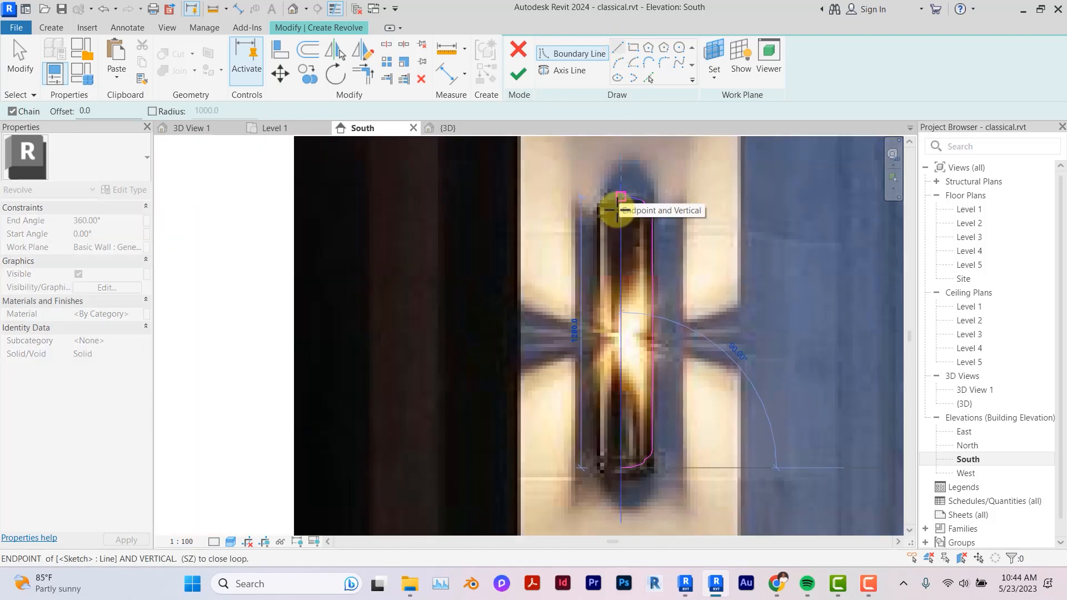
{"action": "left_click", "coordinate": [619, 200]}
{"action": "scroll", "coordinate": [636, 194], "scroll_direction": "up", "scroll_amount": 3}
{"action": "scroll", "coordinate": [702, 181], "scroll_direction": "down", "scroll_amount": 2}
{"action": "key", "text": "Escape"}
{"action": "scroll", "coordinate": [565, 215], "scroll_direction": "up", "scroll_amount": 1}
{"action": "middle_click_drag", "start_coordinate": [566, 215], "coordinate": [522, 241]}
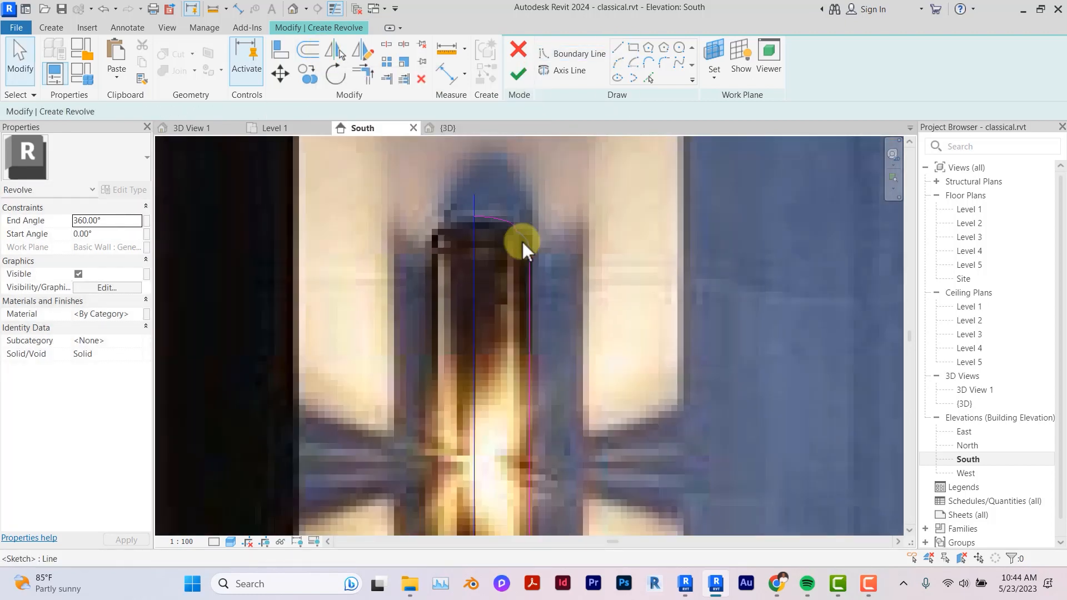
Step: Offset a copy of the whole lamp boundary chain 10 mm inward as the shell's inner profile
{"action": "scroll", "coordinate": [523, 242], "scroll_direction": "up", "scroll_amount": 2}
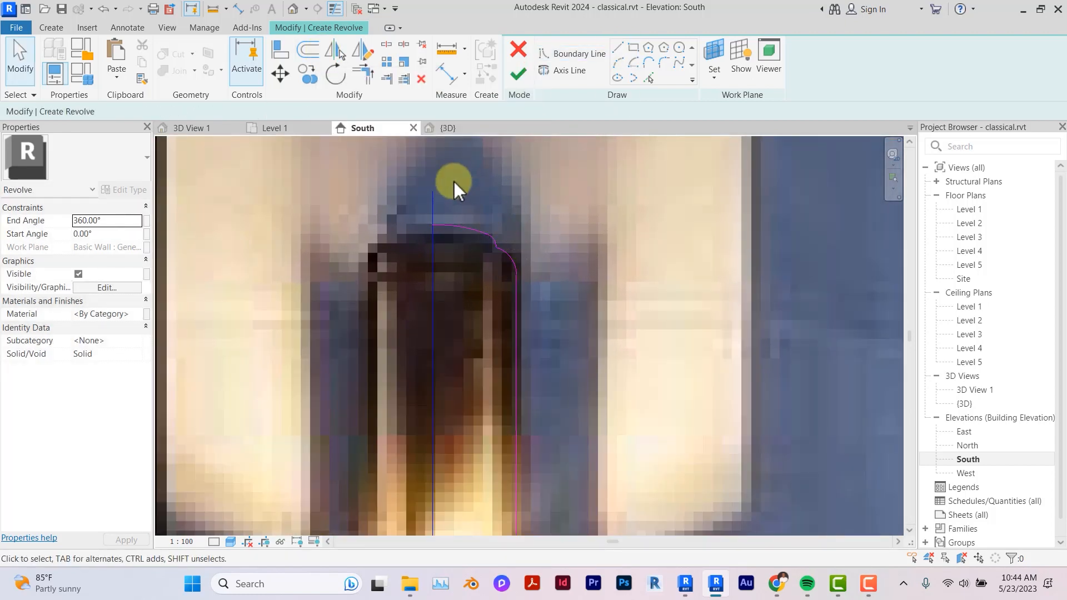
{"action": "left_click", "coordinate": [308, 53]}
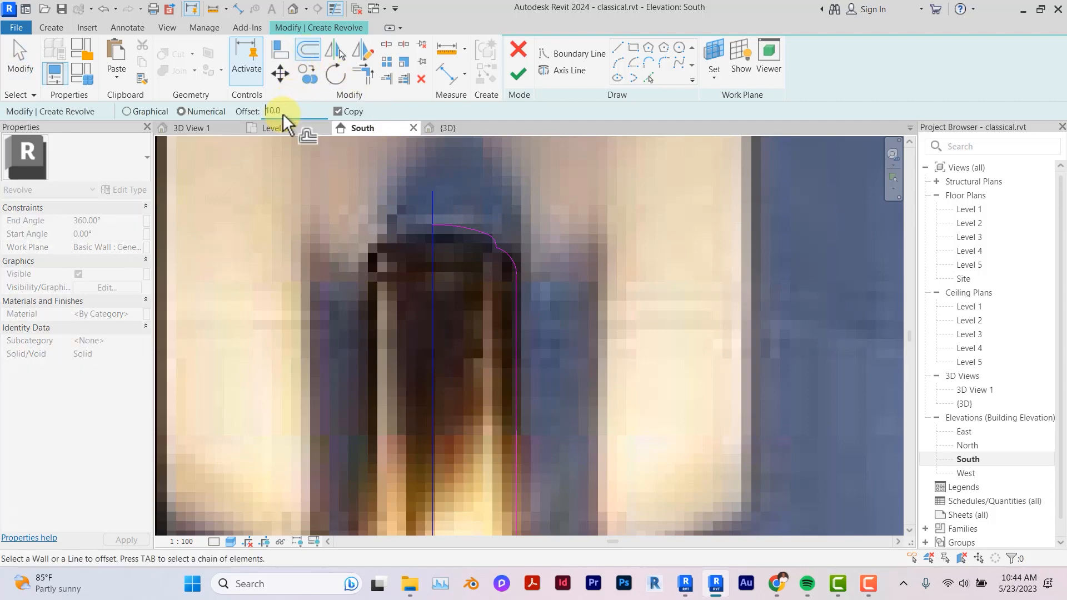
{"action": "left_click", "coordinate": [495, 241]}
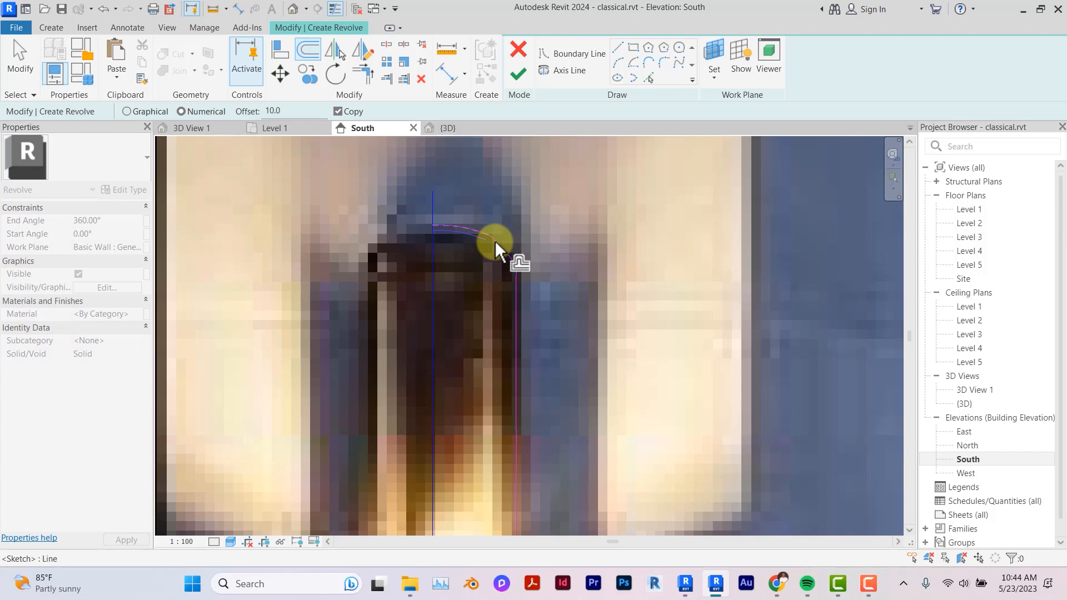
{"action": "scroll", "coordinate": [495, 242], "scroll_direction": "up", "scroll_amount": 2}
{"action": "left_click", "coordinate": [511, 252]}
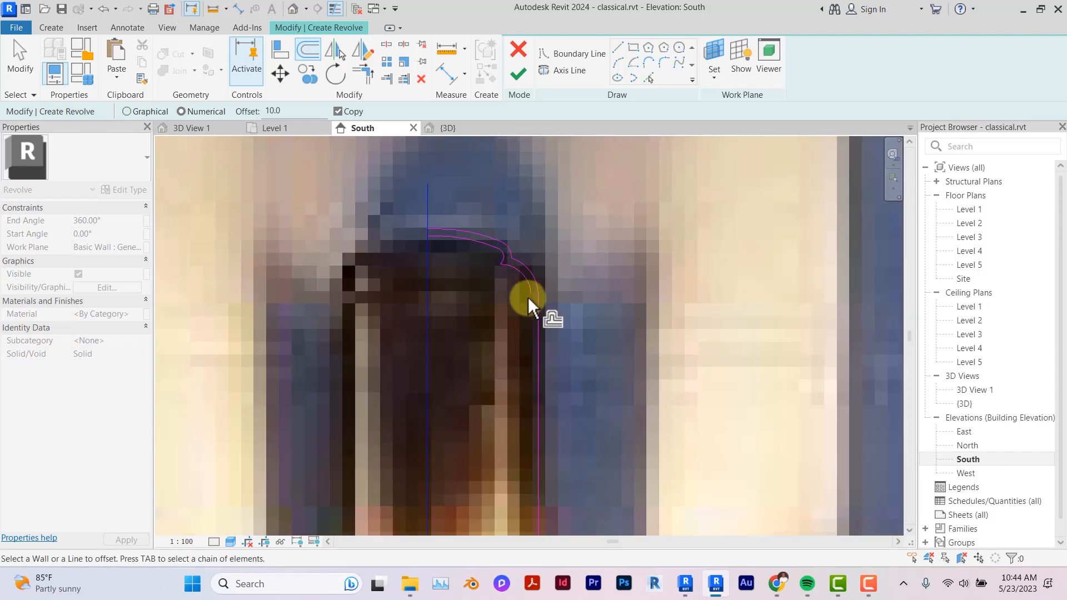
{"action": "scroll", "coordinate": [519, 272], "scroll_direction": "down", "scroll_amount": 2}
{"action": "scroll", "coordinate": [572, 372], "scroll_direction": "down", "scroll_amount": 2}
{"action": "scroll", "coordinate": [607, 412], "scroll_direction": "up", "scroll_amount": 3}
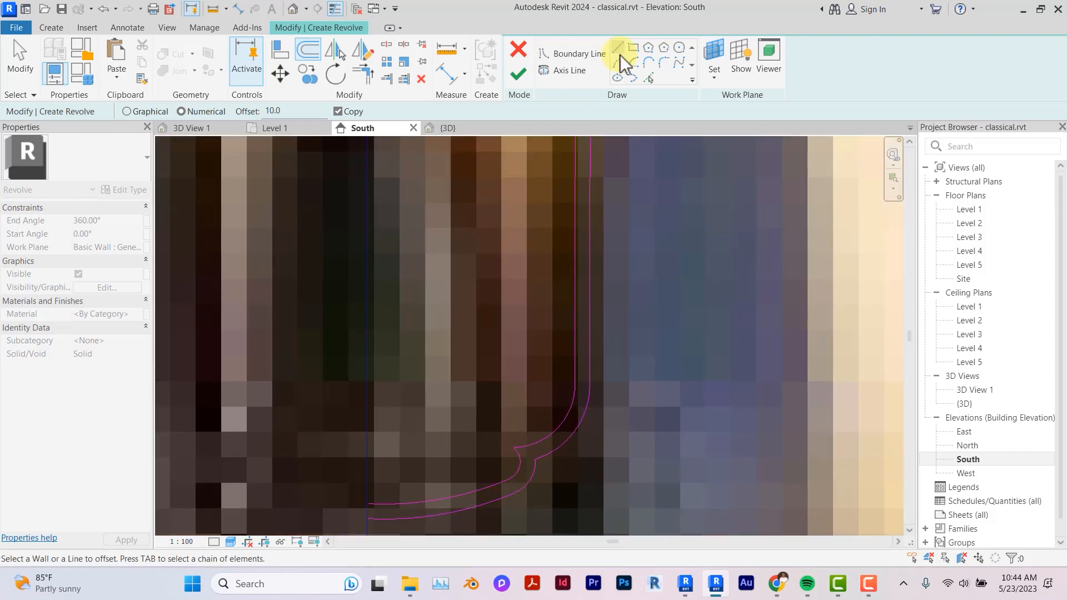
Step: Close both ends of the double profile with short boundary lines on the axis and finish the 360° revolve
{"action": "left_click", "coordinate": [619, 52]}
{"action": "left_click", "coordinate": [358, 367]}
{"action": "left_click", "coordinate": [357, 381]}
{"action": "scroll", "coordinate": [357, 381], "scroll_direction": "down", "scroll_amount": 4}
{"action": "scroll", "coordinate": [436, 268], "scroll_direction": "up", "scroll_amount": 3}
{"action": "left_click", "coordinate": [498, 174]}
{"action": "left_click", "coordinate": [498, 185]}
{"action": "scroll", "coordinate": [561, 185], "scroll_direction": "down", "scroll_amount": 2}
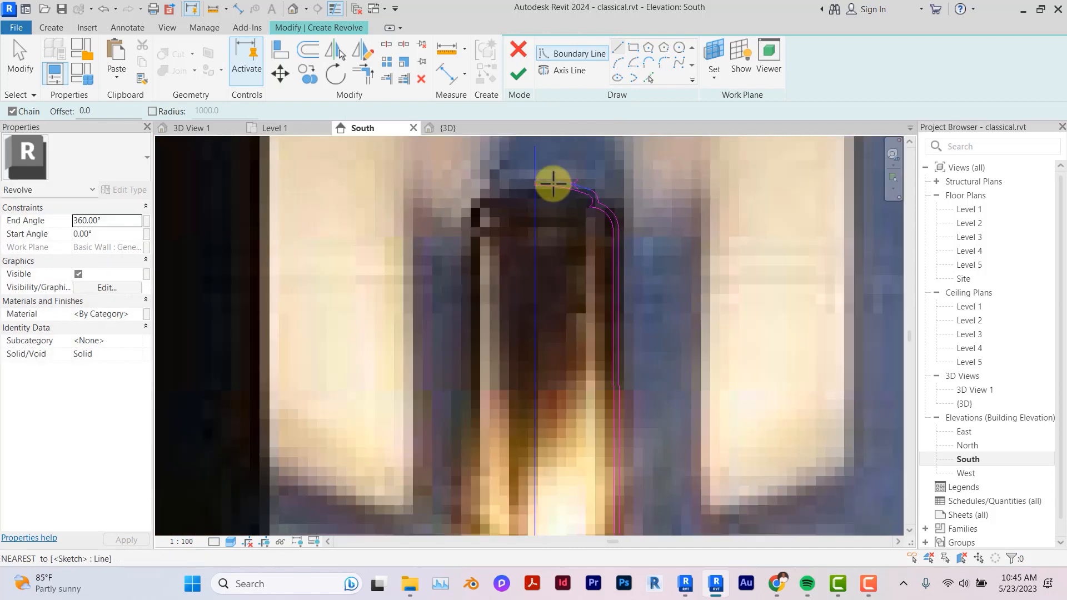
{"action": "scroll", "coordinate": [553, 183], "scroll_direction": "down", "scroll_amount": 3}
{"action": "key", "text": "Escape"}
{"action": "key", "text": "Escape"}
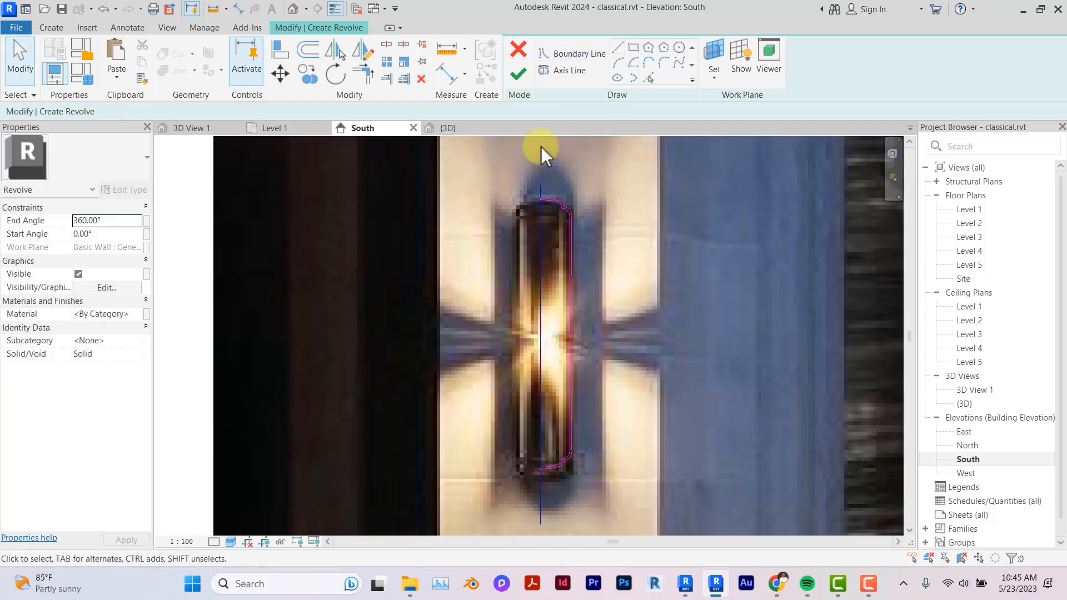
{"action": "left_click", "coordinate": [515, 67]}
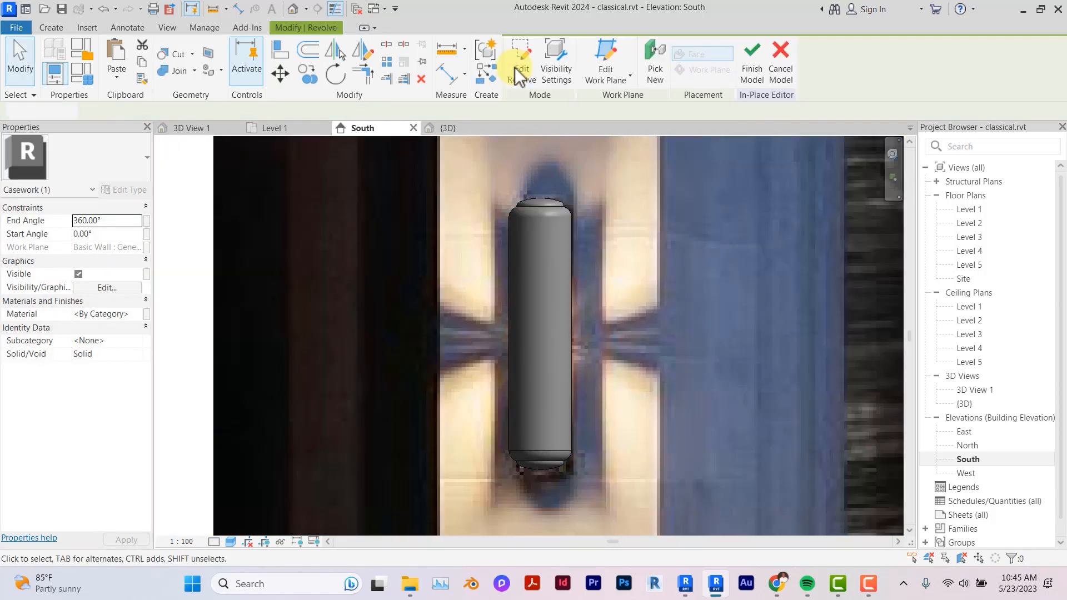
Step: Move the revolved lamp from the reference photo down onto the leftmost pier beside the first doorway
{"action": "key", "text": "Escape"}
{"action": "left_click", "coordinate": [545, 209]}
{"action": "scroll", "coordinate": [545, 210], "scroll_direction": "down", "scroll_amount": 6}
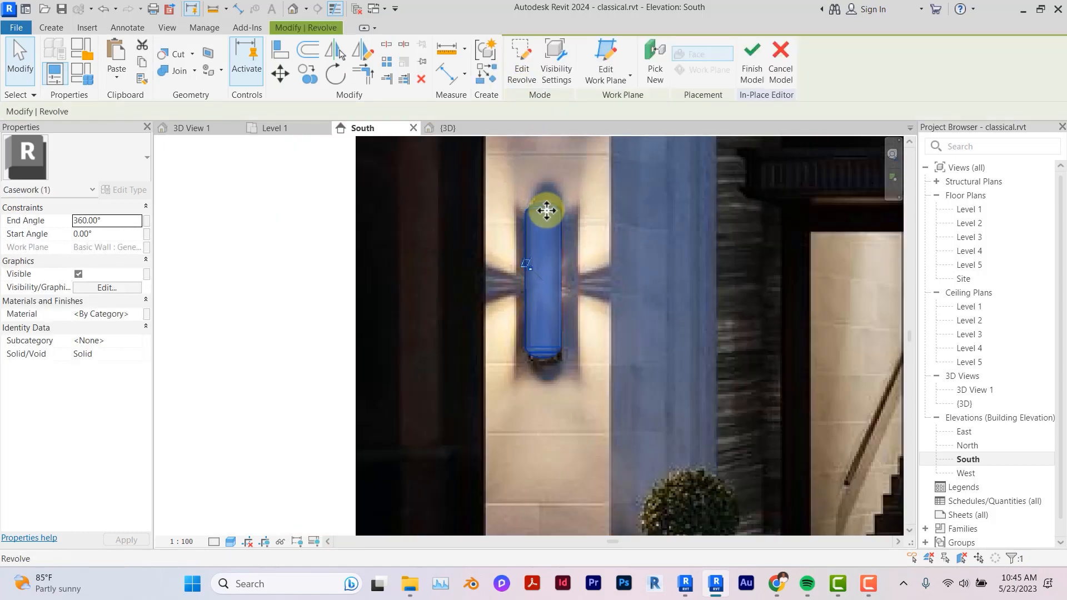
{"action": "scroll", "coordinate": [630, 301], "scroll_direction": "down", "scroll_amount": 3}
{"action": "middle_click_drag", "start_coordinate": [657, 345], "coordinate": [615, 289]}
{"action": "left_click", "coordinate": [281, 74]}
{"action": "left_click", "coordinate": [551, 185]}
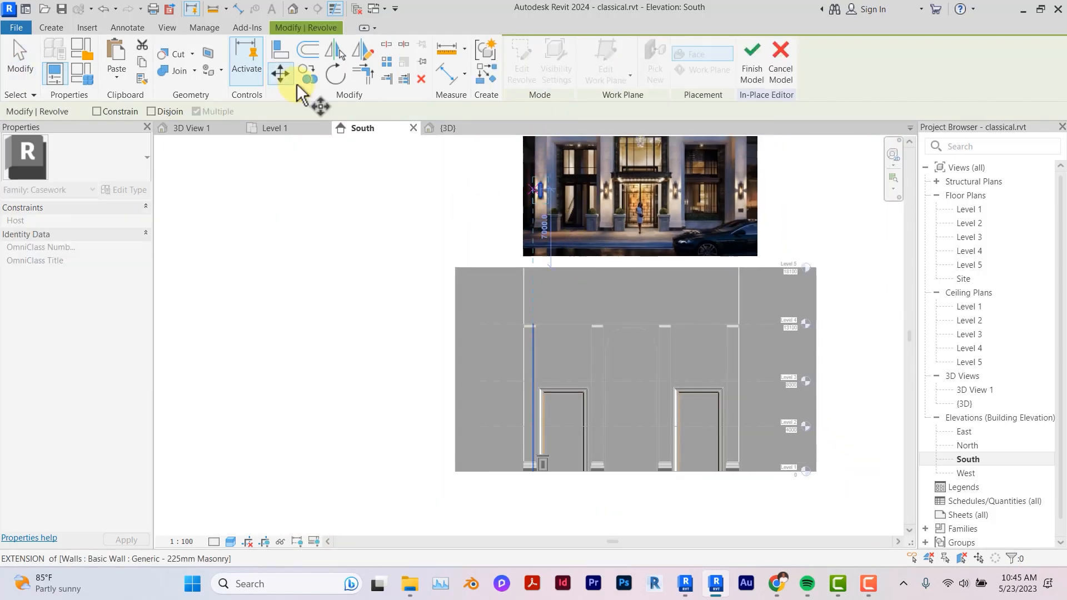
{"action": "scroll", "coordinate": [538, 455], "scroll_direction": "up", "scroll_amount": 8}
{"action": "left_click", "coordinate": [466, 442]}
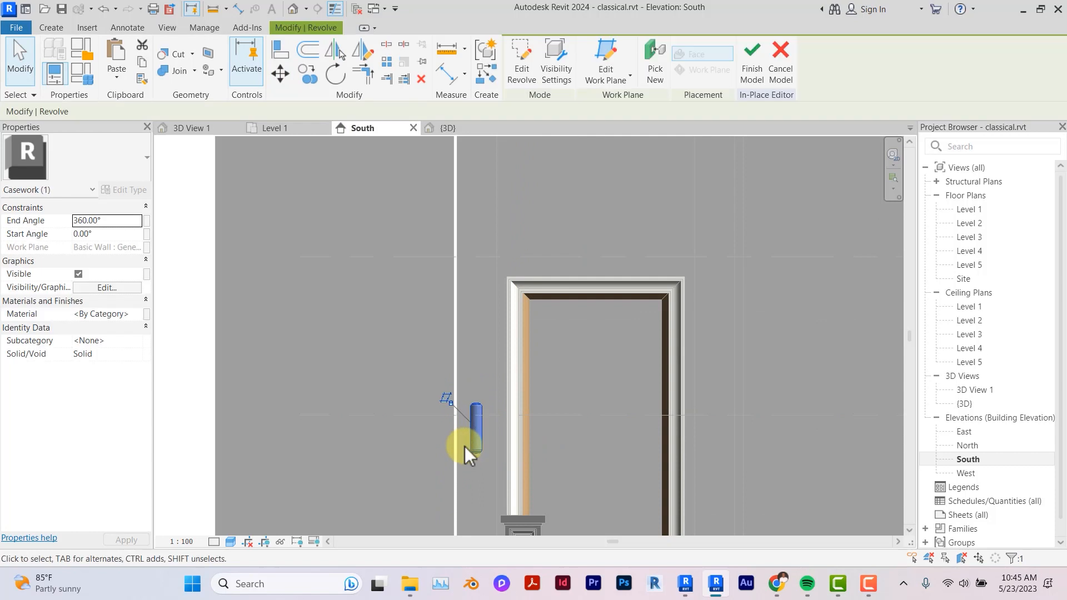
Step: Open the material selection for the wall lamp revolve on the leftmost pier and start a material search
{"action": "left_click", "coordinate": [468, 379]}
{"action": "scroll", "coordinate": [467, 379], "scroll_direction": "down", "scroll_amount": 2}
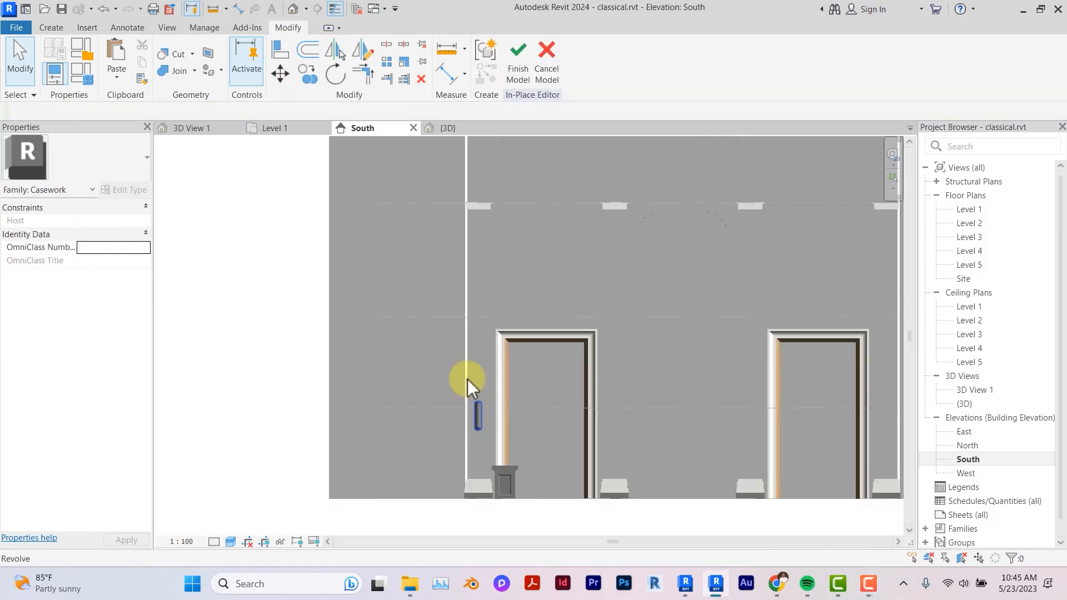
{"action": "middle_click_drag", "start_coordinate": [468, 378], "coordinate": [484, 396]}
{"action": "scroll", "coordinate": [486, 437], "scroll_direction": "up", "scroll_amount": 3}
{"action": "left_click", "coordinate": [496, 476]}
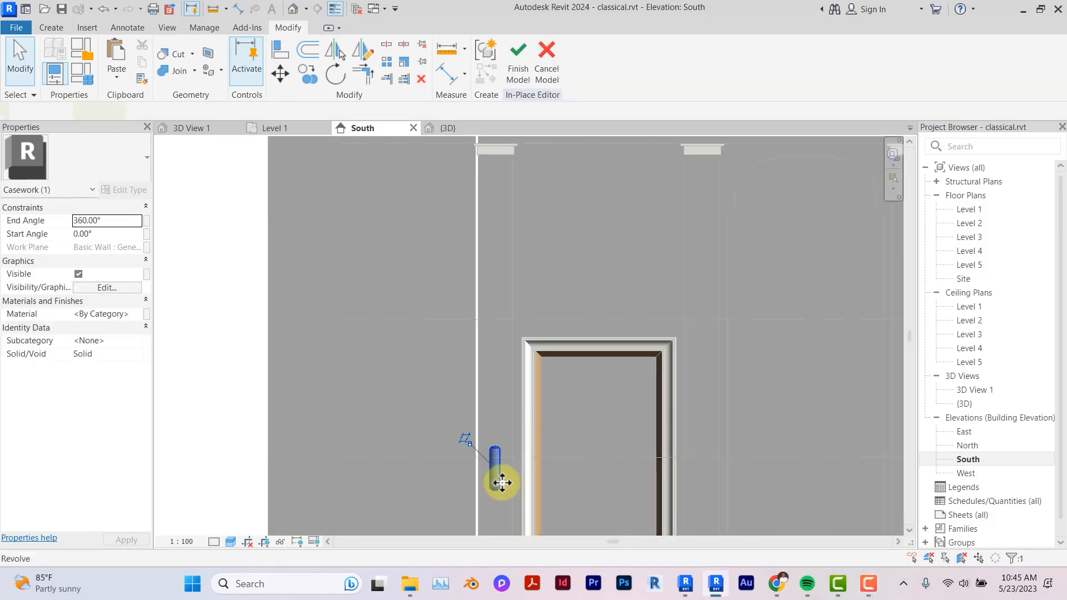
{"action": "left_click", "coordinate": [138, 314]}
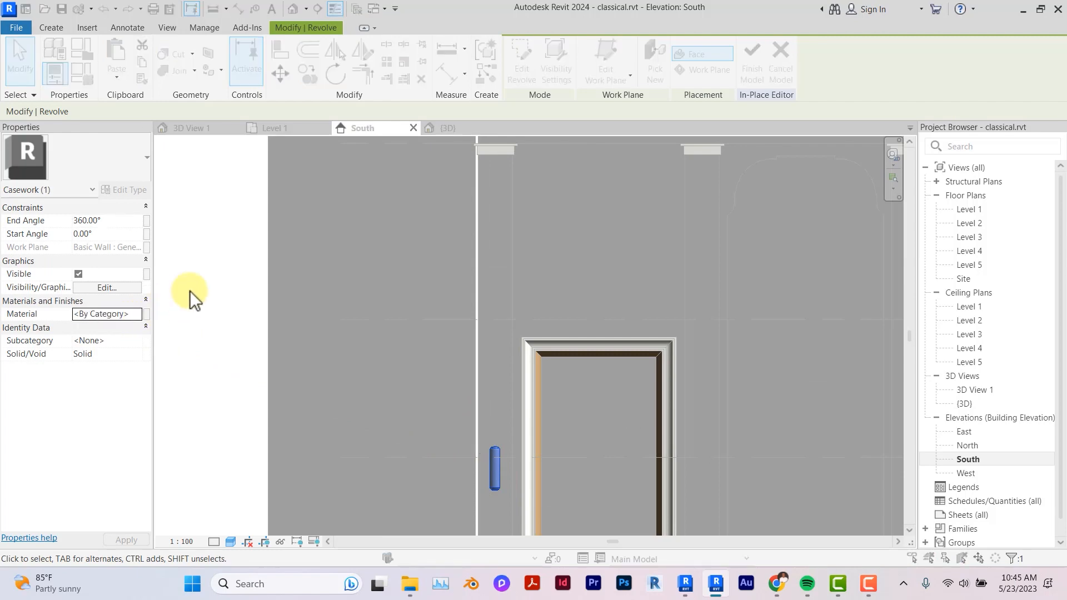
{"action": "type", "text": "d"}
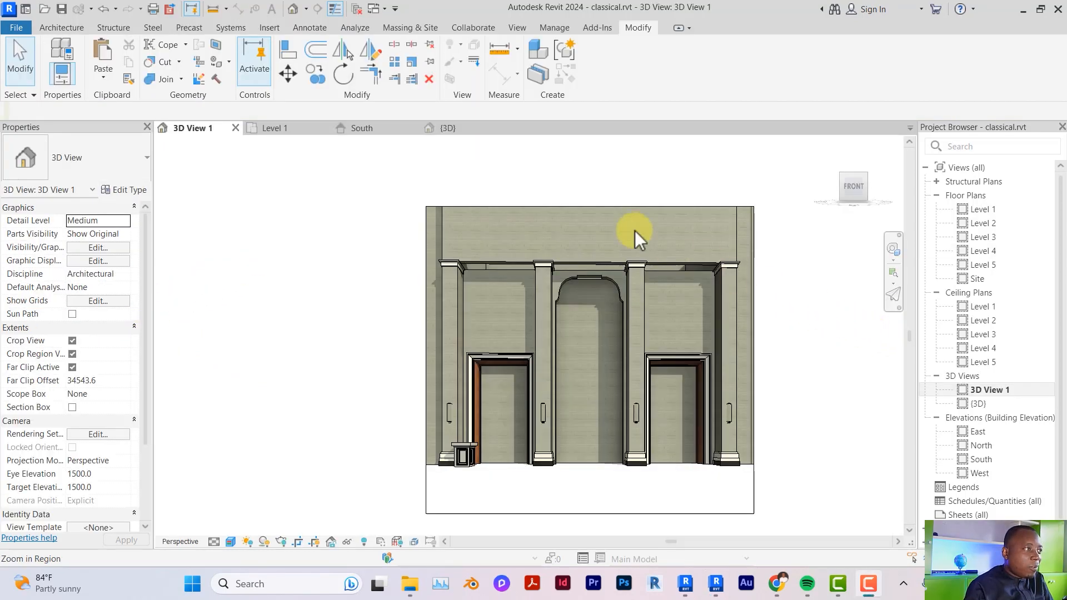
Step: Inspect the facade in 3D View 1, then open the South elevation and examine the reference photo's entrance level
{"action": "scroll", "coordinate": [433, 142], "scroll_direction": "up", "scroll_amount": 2}
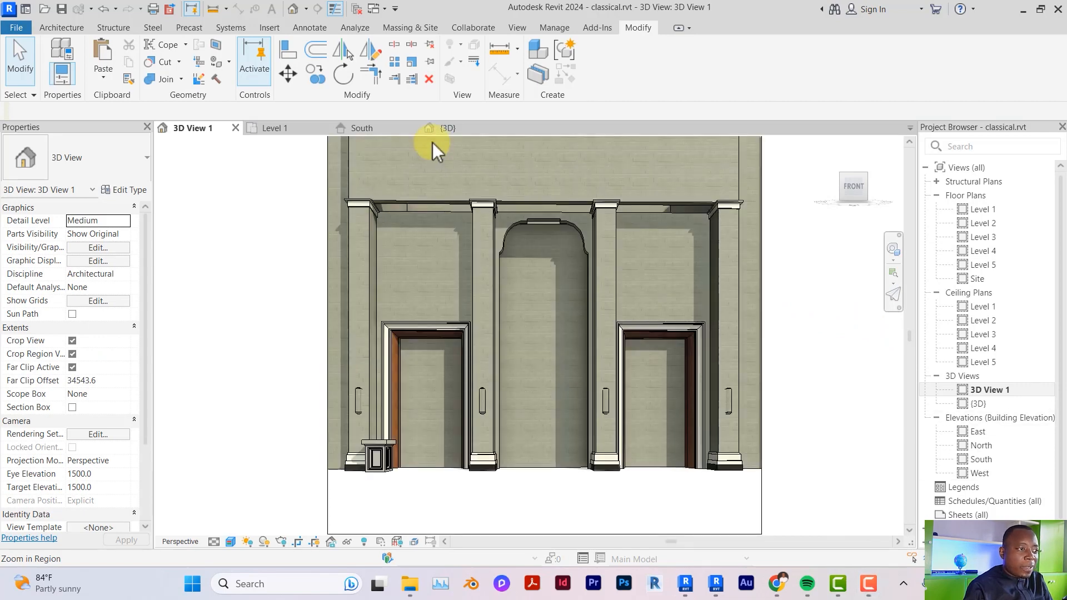
{"action": "double_click", "coordinate": [990, 461]}
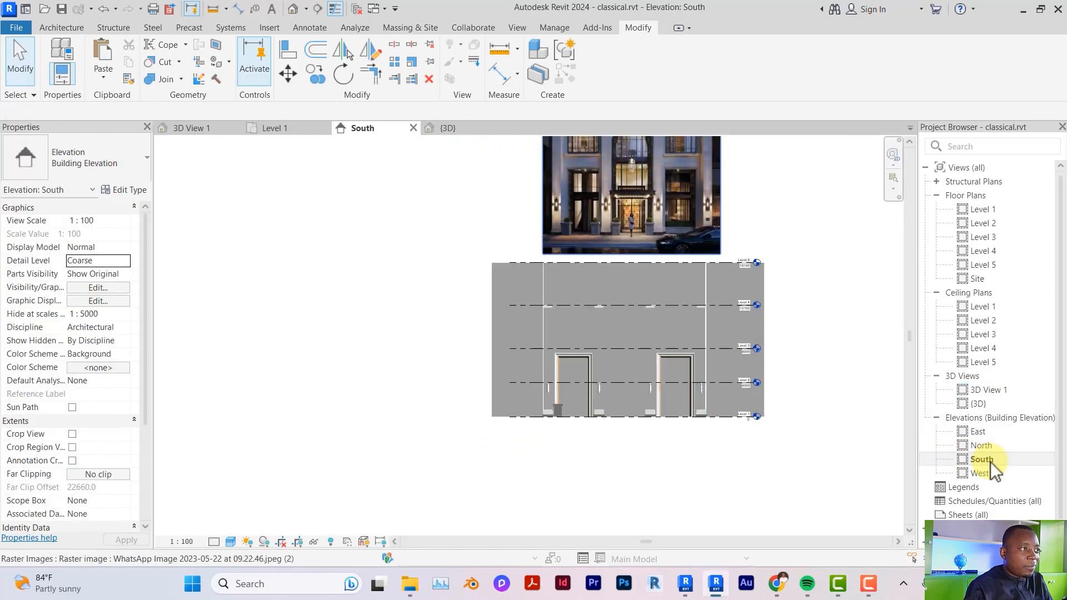
{"action": "mouse_move", "coordinate": [680, 145]}
{"action": "middle_mouse_down"}
{"action": "mouse_move", "coordinate": [645, 317]}
{"action": "mouse_move", "coordinate": [656, 255]}
{"action": "middle_mouse_up"}
{"action": "scroll", "coordinate": [646, 287], "scroll_direction": "up", "scroll_amount": 5}
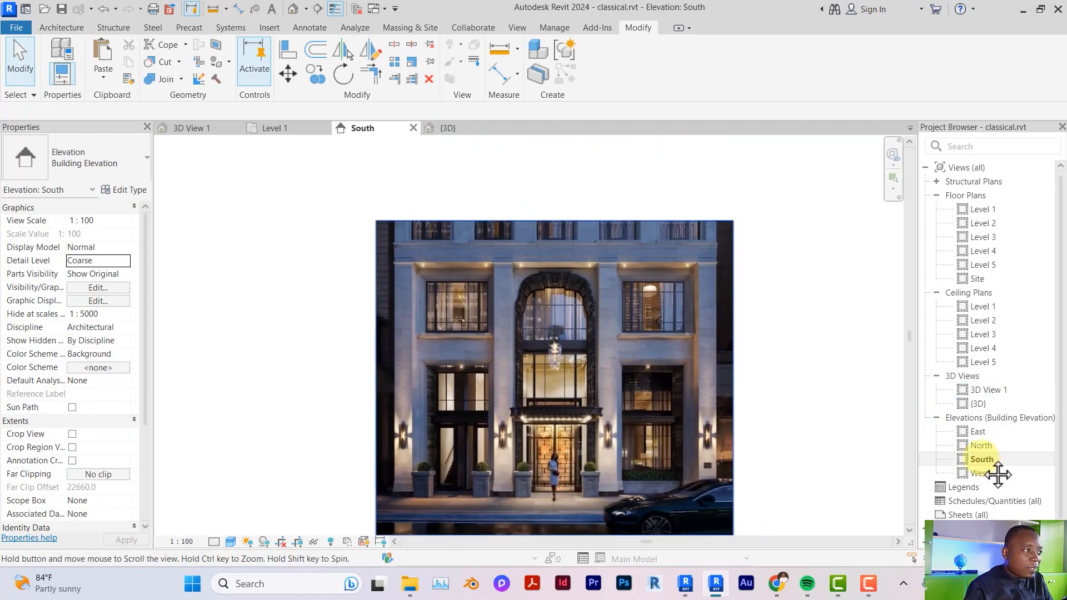
{"action": "scroll", "coordinate": [668, 369], "scroll_direction": "up", "scroll_amount": 1}
{"action": "middle_click_drag", "start_coordinate": [736, 381], "coordinate": [742, 362]}
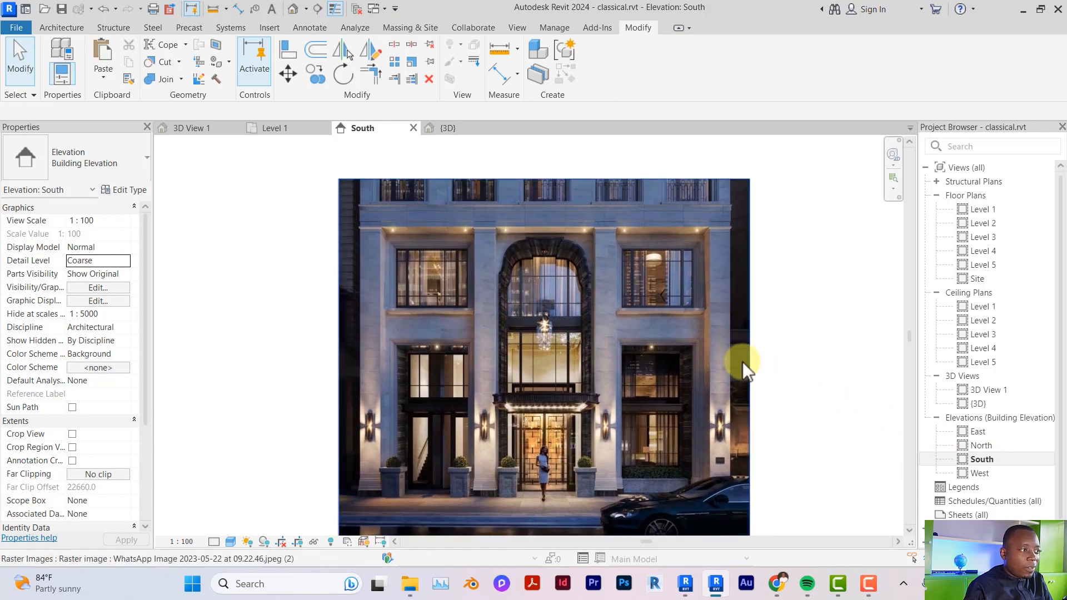